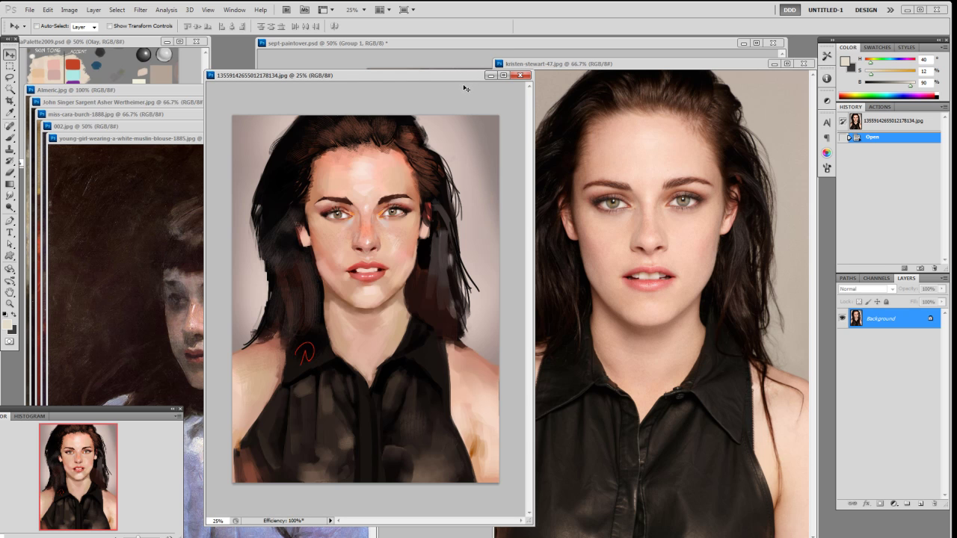
# - Place the painted portrait's window beside the Kristen Stewart reference photo and enlarge it slightly
pyautogui.moveTo(458, 83)
pyautogui.mouseDown()
pyautogui.moveTo(507, 82)
pyautogui.moveTo(469, 82)
pyautogui.mouseUp()
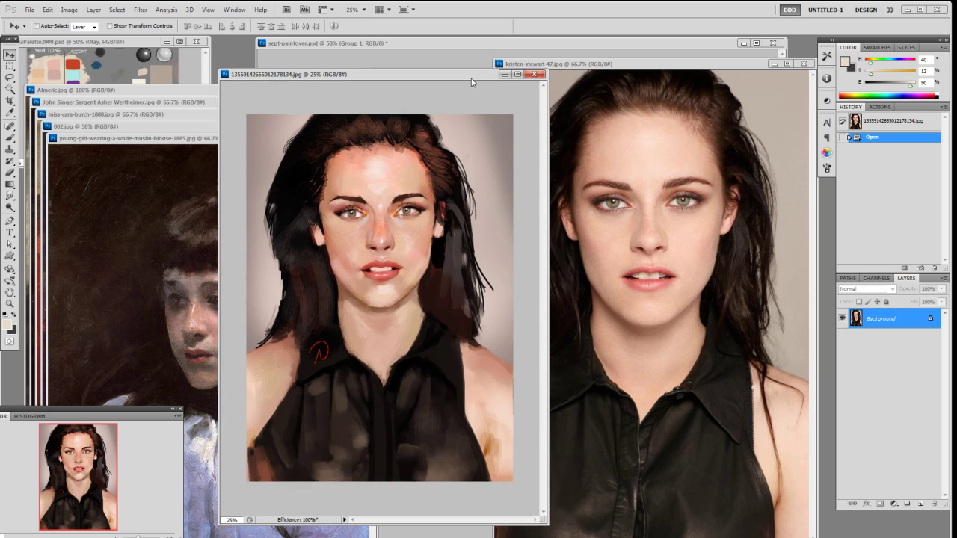
pyautogui.click(635, 66)
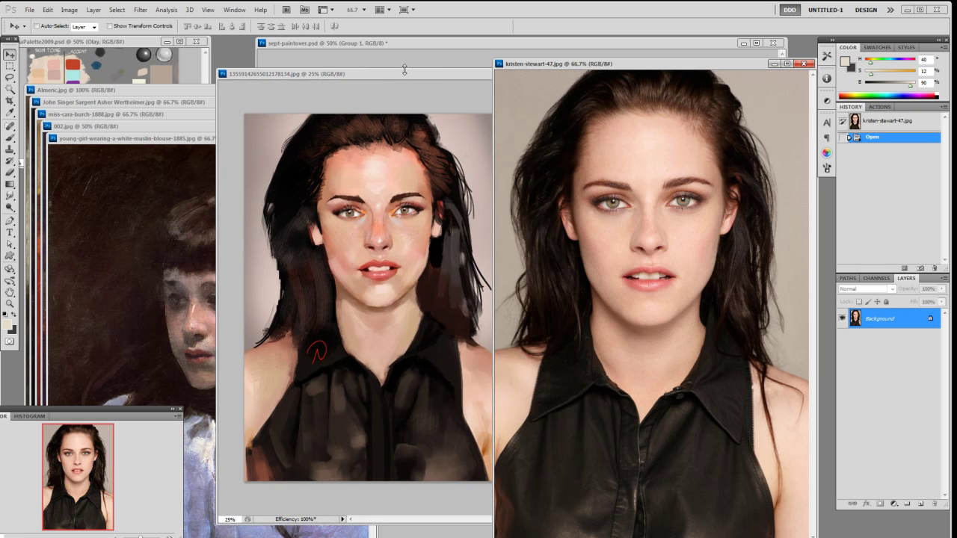
pyautogui.moveTo(406, 79); pyautogui.dragTo(388, 79)
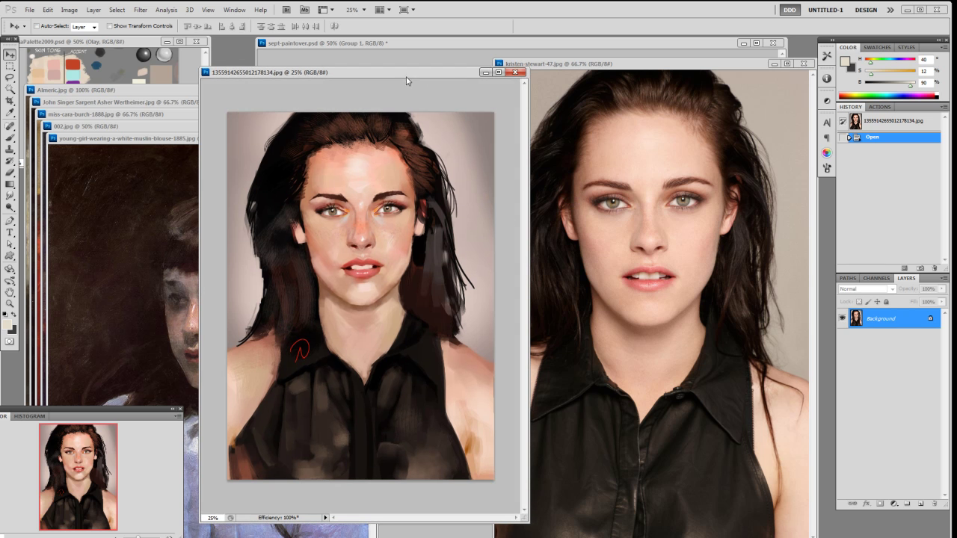
pyautogui.moveTo(407, 80); pyautogui.dragTo(404, 74)
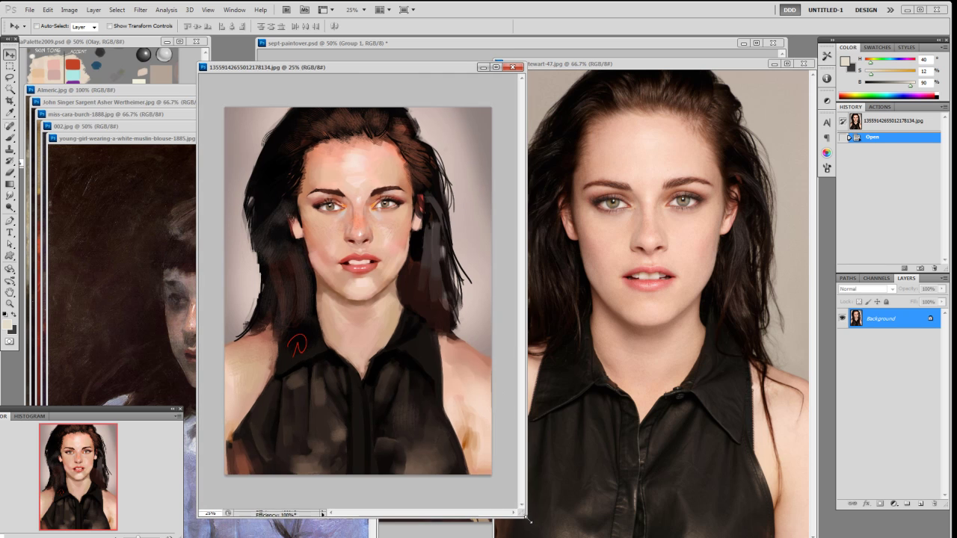
pyautogui.moveTo(528, 519); pyautogui.dragTo(526, 525)
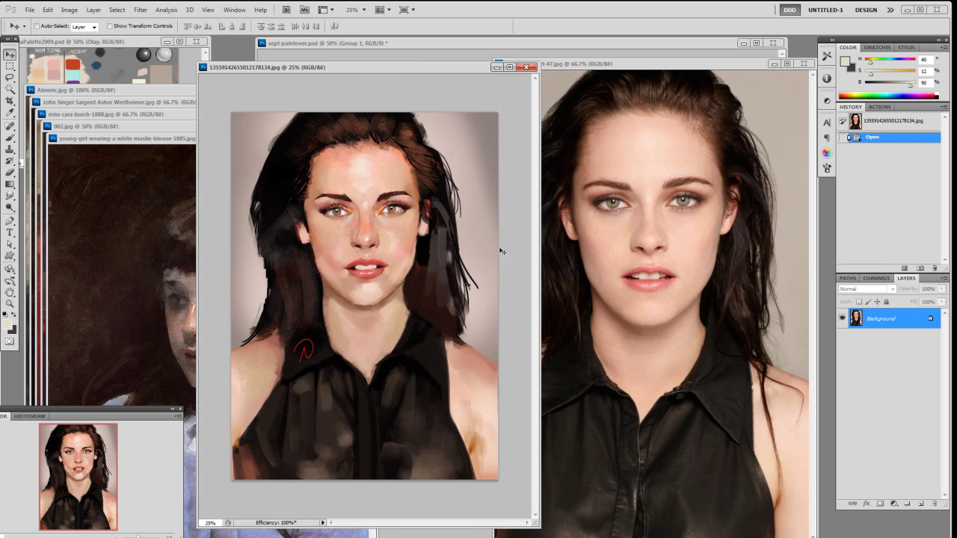
# - Choose the Brush tool and reposition the painted portrait and the reference photo so they overlap less
pyautogui.press('b')
pyautogui.press('alt')
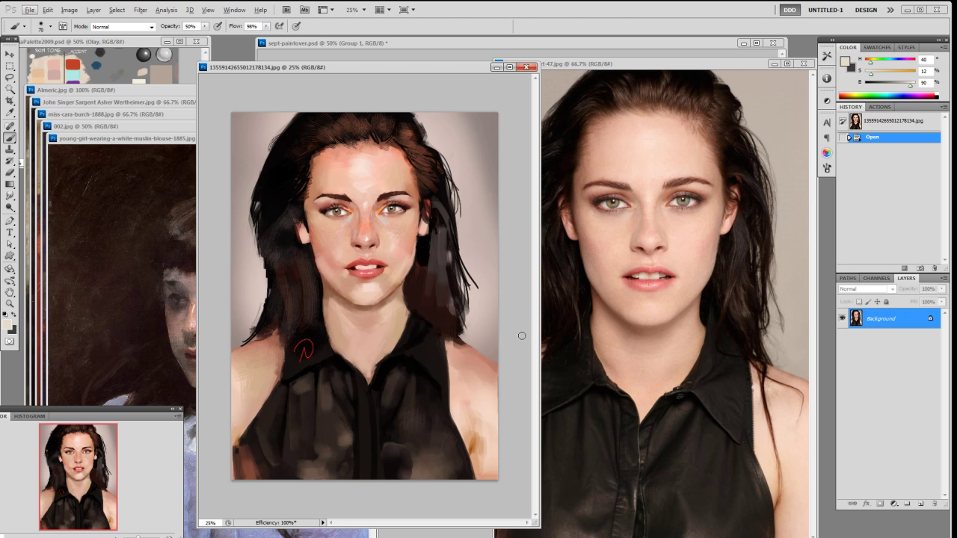
pyautogui.click(668, 70)
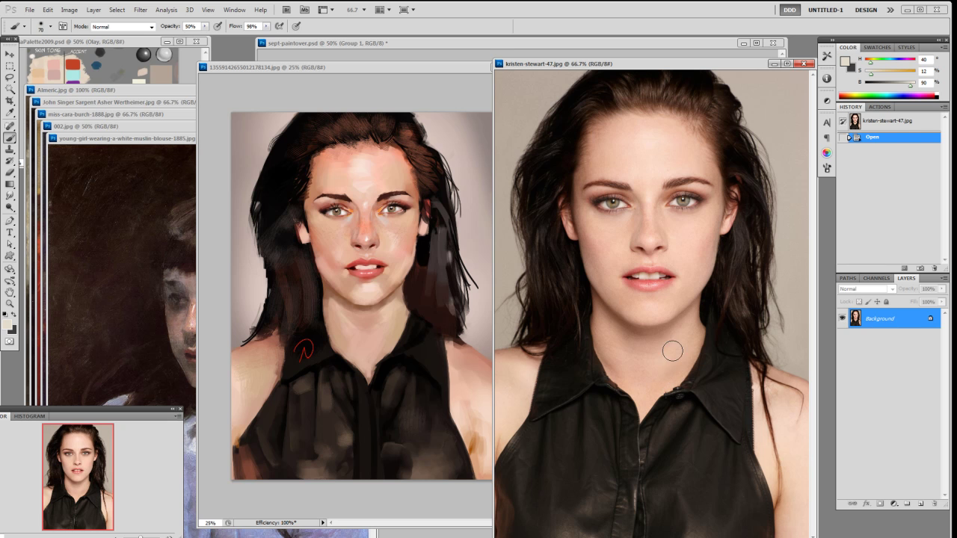
pyautogui.moveTo(674, 68); pyautogui.dragTo(680, 69)
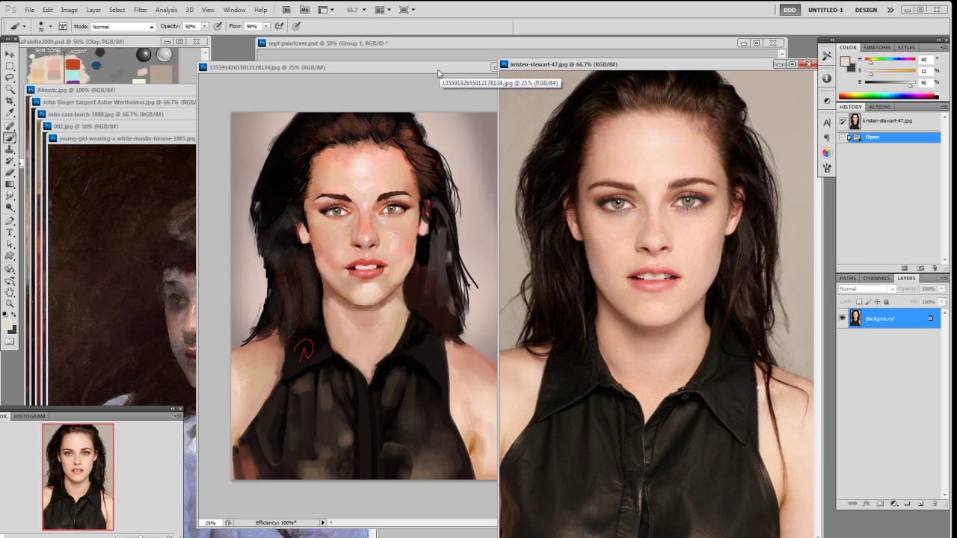
pyautogui.moveTo(438, 73); pyautogui.dragTo(490, 87)
pyautogui.click(626, 88)
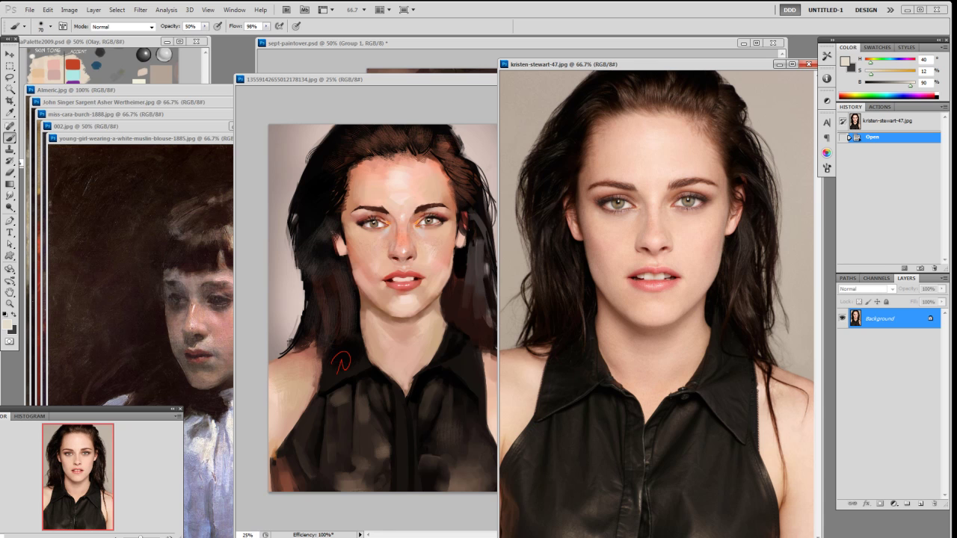
# - Bring the painted portrait and the reference photo to the front alternately to compare their skin tones and shading
pyautogui.click(488, 80)
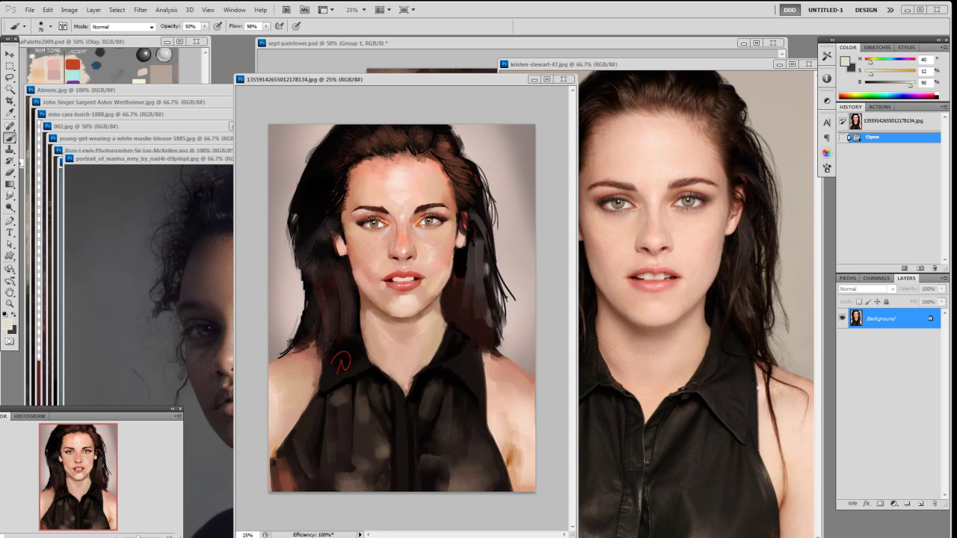
pyautogui.click(652, 70)
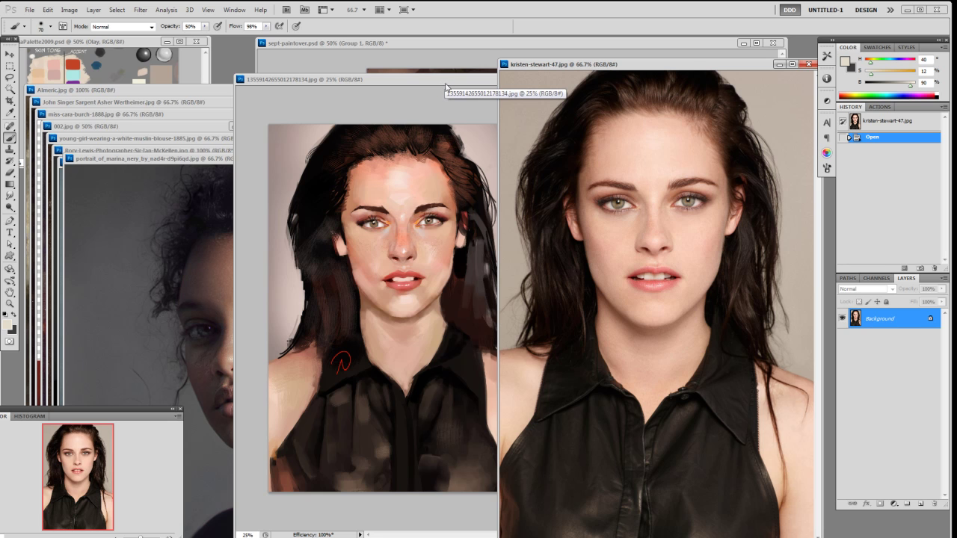
pyautogui.moveTo(450, 86); pyautogui.dragTo(445, 89)
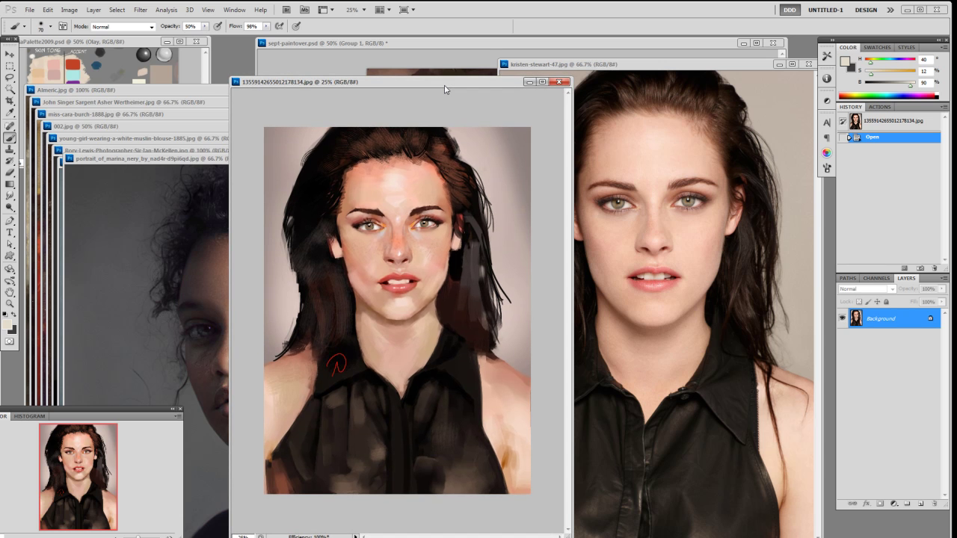
pyautogui.moveTo(444, 89); pyautogui.dragTo(448, 88)
pyautogui.moveTo(645, 66); pyautogui.dragTo(634, 65)
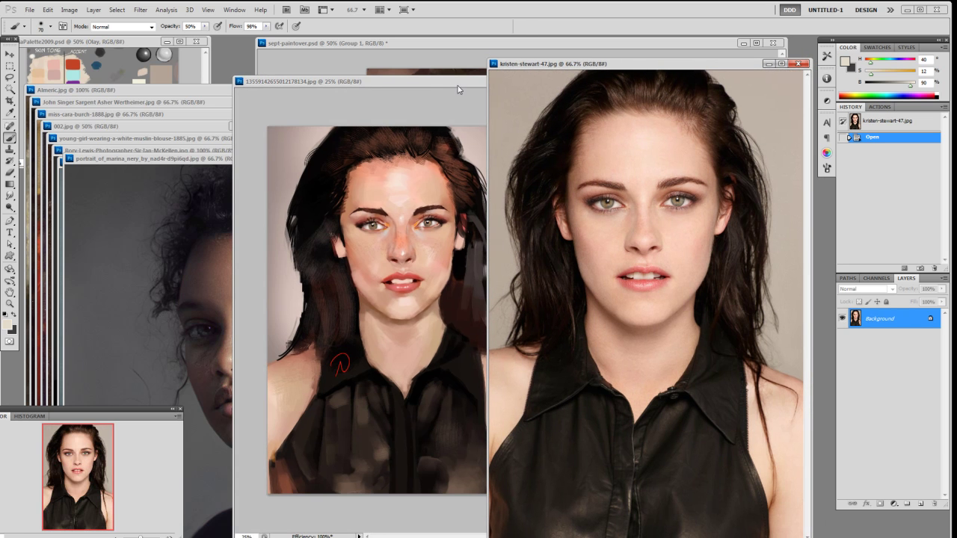
# - Move the painted portrait aside and show the curly-haired woman's portrait in the middle, zoomed out to 33.3%
pyautogui.moveTo(458, 90); pyautogui.dragTo(725, 96)
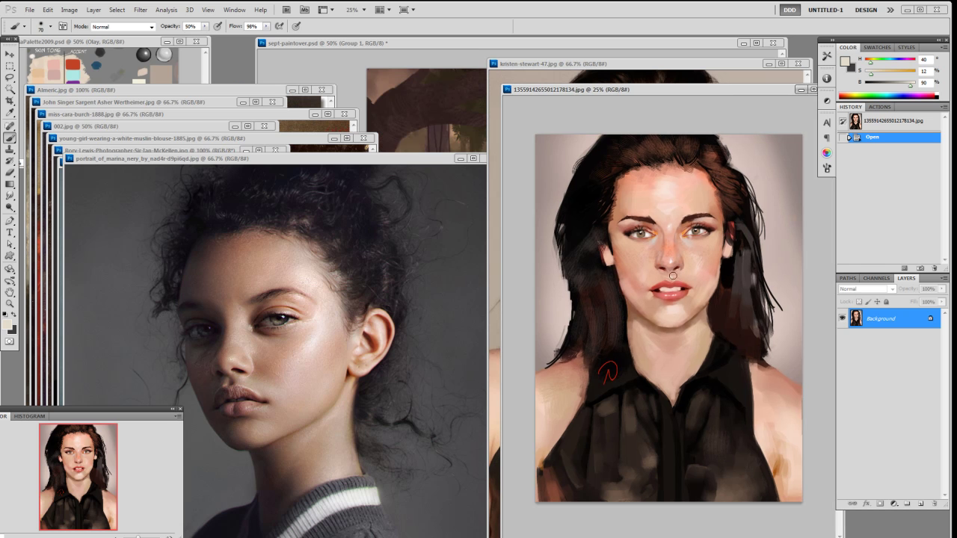
pyautogui.moveTo(418, 158)
pyautogui.mouseDown()
pyautogui.moveTo(695, 87)
pyautogui.moveTo(613, 62)
pyautogui.moveTo(616, 51)
pyautogui.moveTo(710, 77)
pyautogui.moveTo(718, 123)
pyautogui.moveTo(744, 139)
pyautogui.mouseUp()
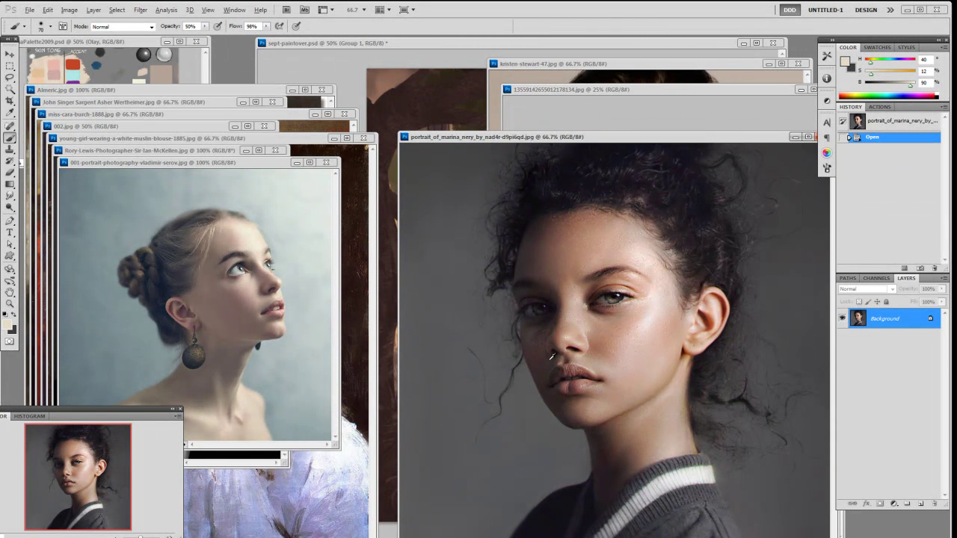
pyautogui.press('alt')
pyautogui.moveTo(568, 140); pyautogui.dragTo(561, 94)
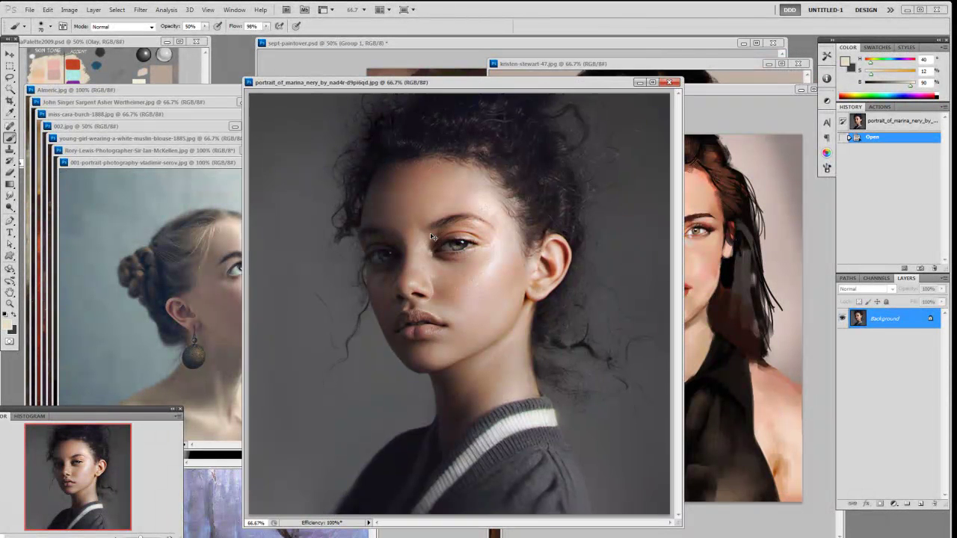
pyautogui.hotkey('ctrl', '-')
pyautogui.hotkey('ctrl', '-')
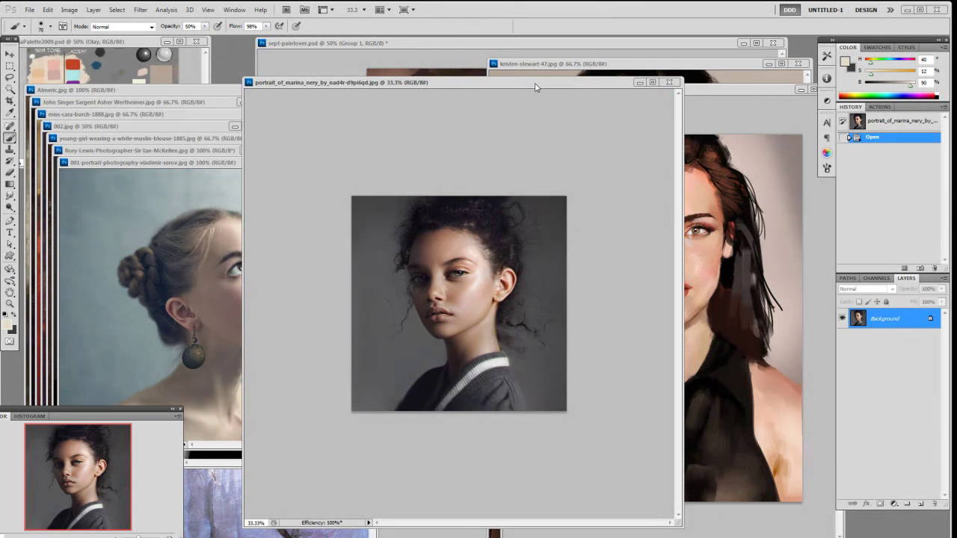
pyautogui.moveTo(535, 87); pyautogui.dragTo(605, 92)
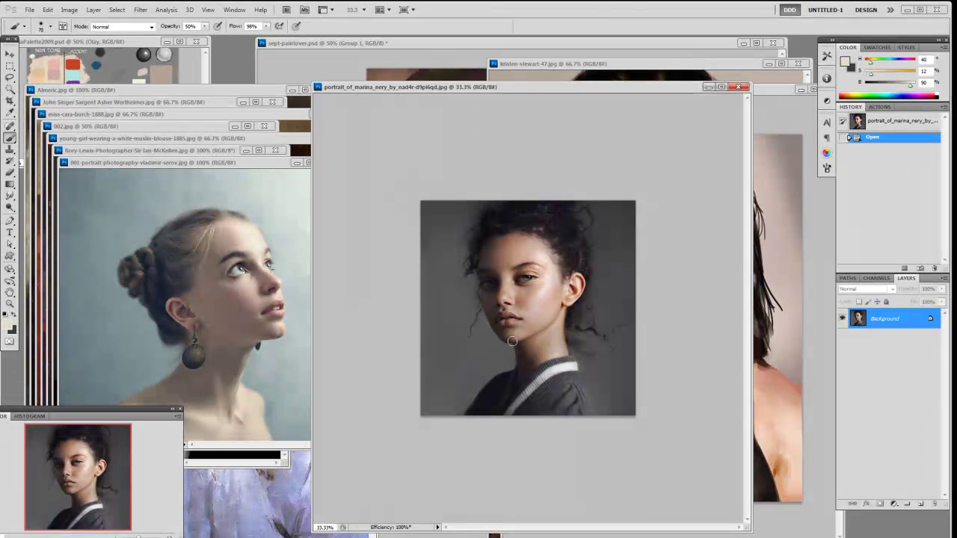
# - Pull out the upward-looking girl's photo and the black-and-white man's portrait, and compare them with the Kristen Stewart photo
pyautogui.moveTo(217, 166); pyautogui.dragTo(559, 132)
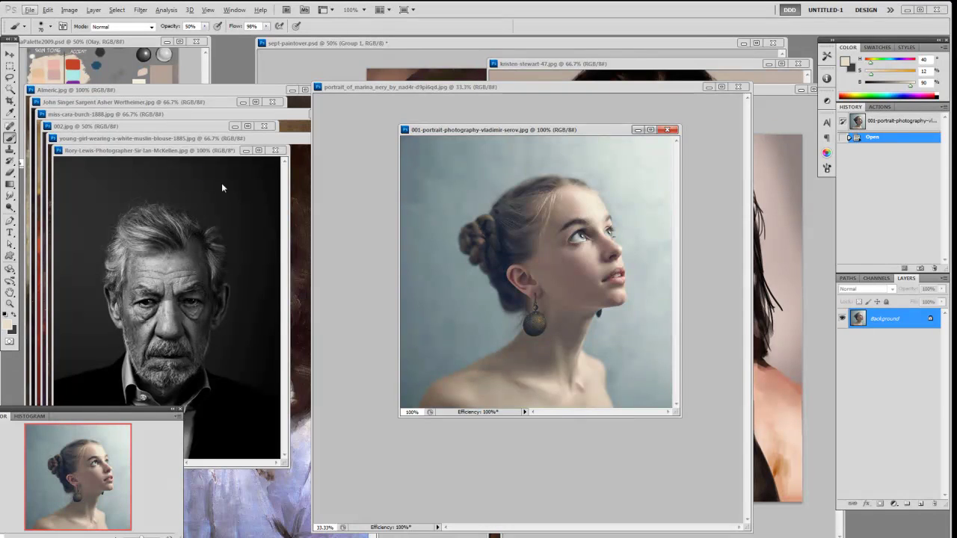
pyautogui.moveTo(201, 154); pyautogui.dragTo(570, 64)
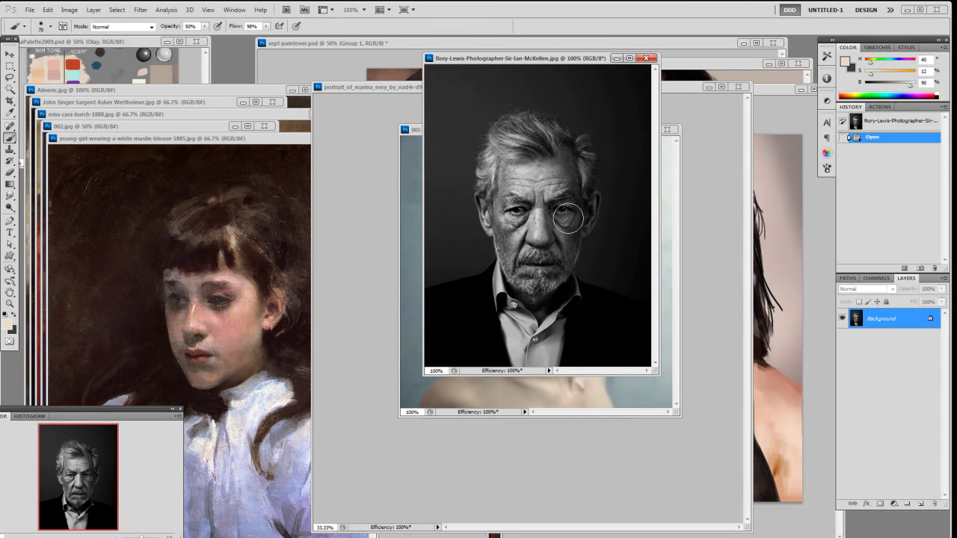
pyautogui.click(732, 70)
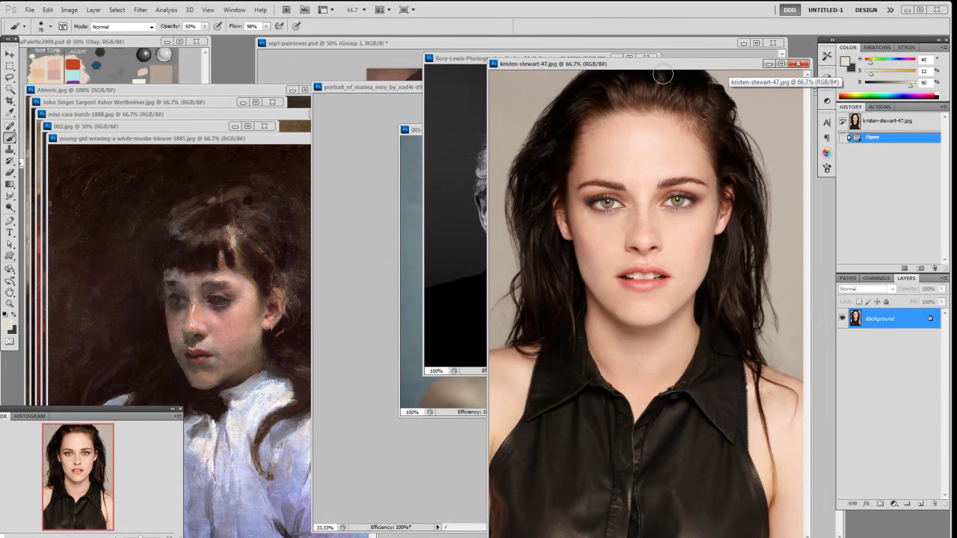
pyautogui.moveTo(669, 66); pyautogui.dragTo(705, 88)
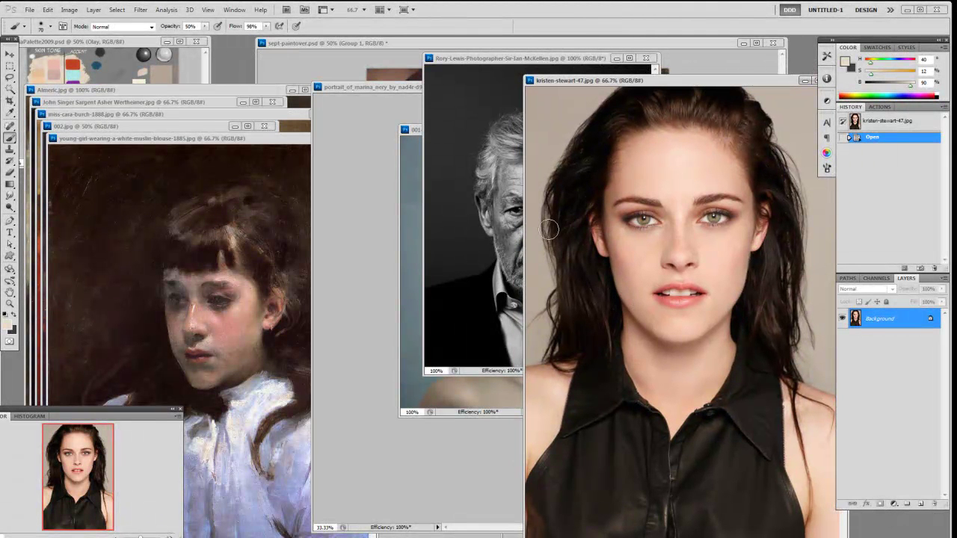
pyautogui.moveTo(524, 58); pyautogui.dragTo(284, 65)
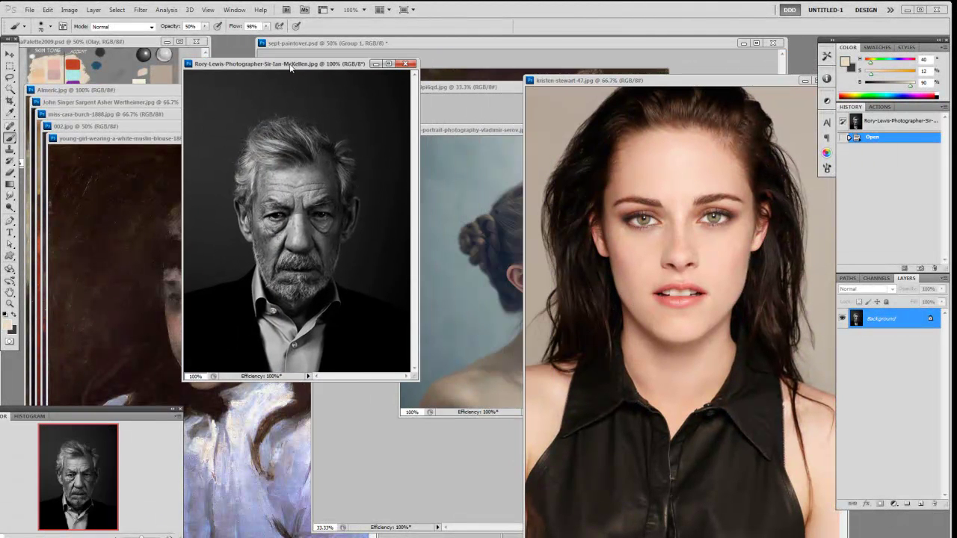
# - Lay out the black-and-white man's, upward-looking girl's and curly-haired woman's photos side by side for a lighting comparison
pyautogui.click(481, 133)
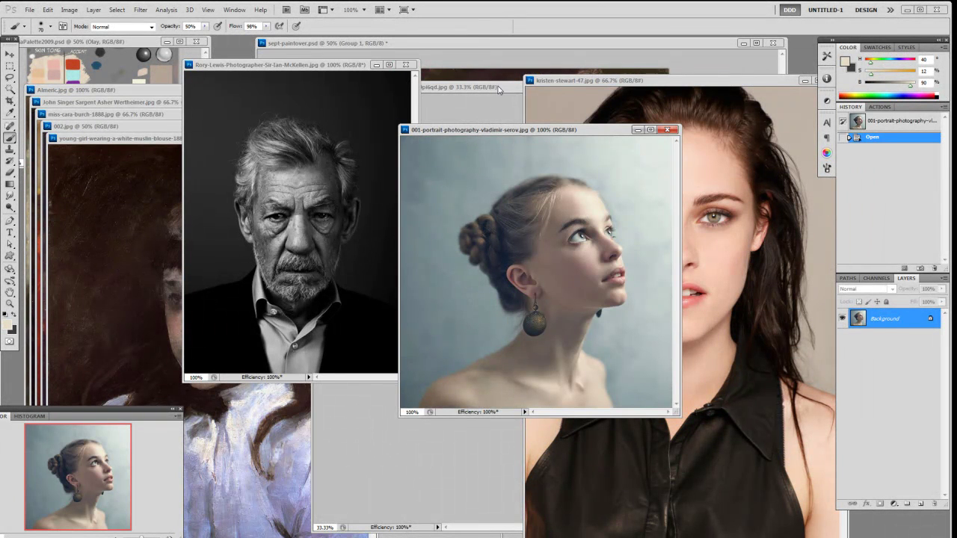
pyautogui.click(495, 91)
pyautogui.moveTo(498, 89); pyautogui.dragTo(601, 228)
pyautogui.moveTo(552, 132); pyautogui.dragTo(423, 137)
pyautogui.doubleClick(637, 228)
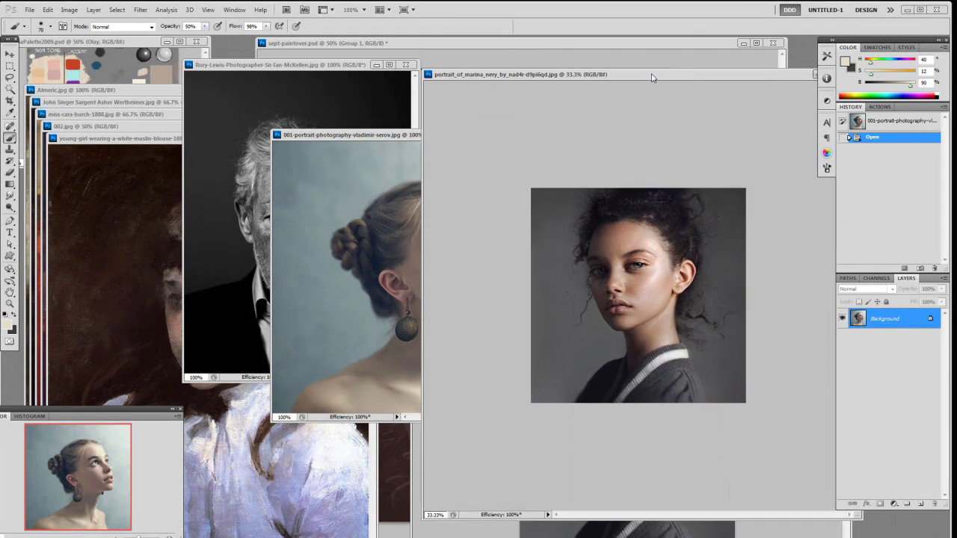
pyautogui.click(414, 143)
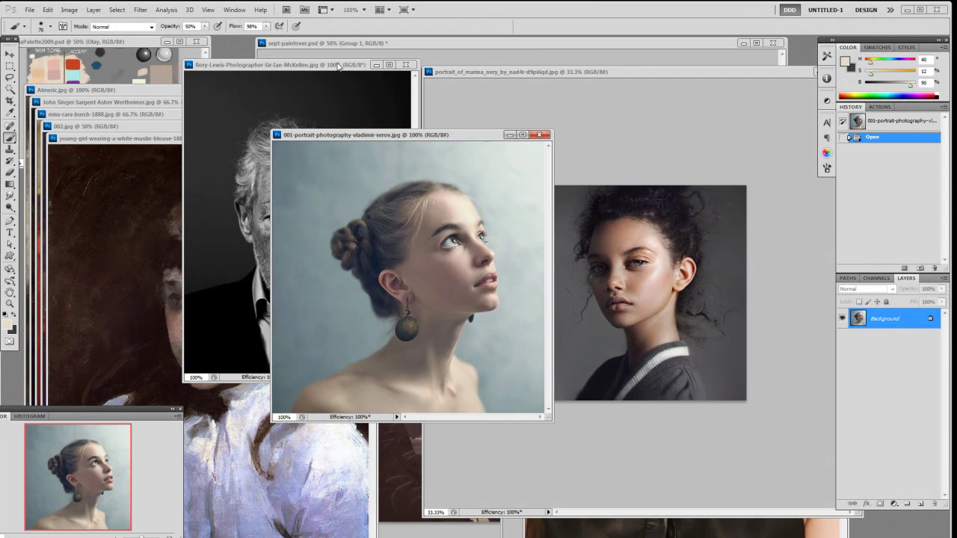
pyautogui.moveTo(338, 65); pyautogui.dragTo(256, 67)
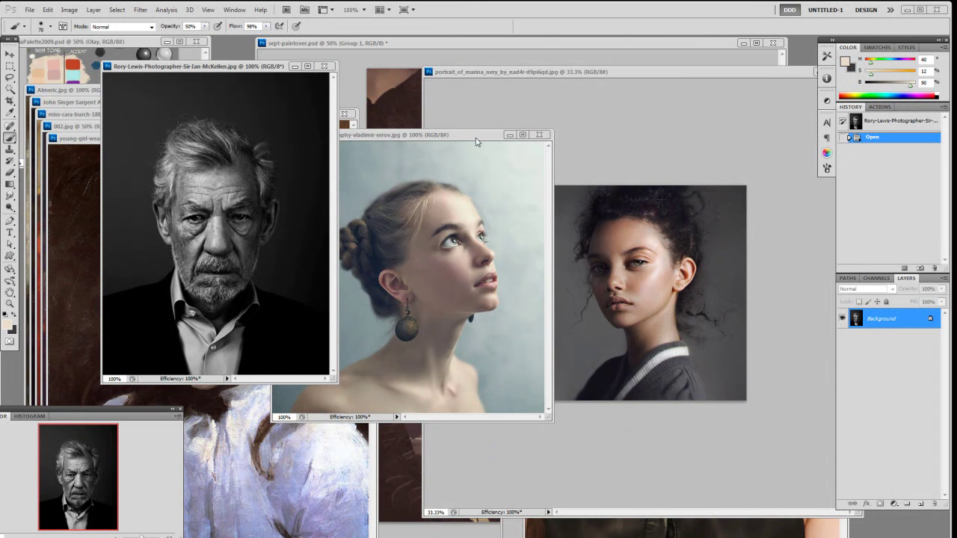
pyautogui.moveTo(469, 139); pyautogui.dragTo(544, 122)
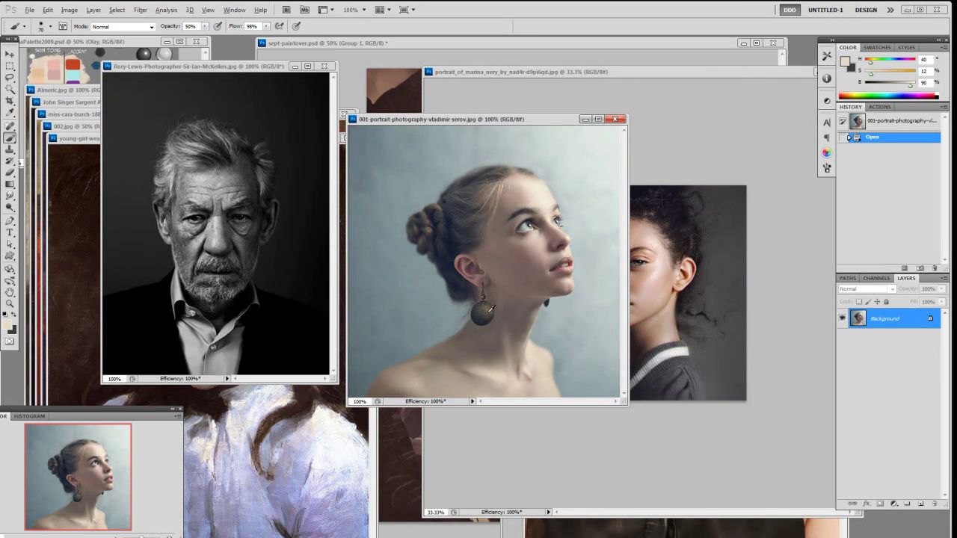
# - Compare the curly-haired woman's photo with the black-and-white man's portrait, placing the man's portrait over it
pyautogui.click(645, 266)
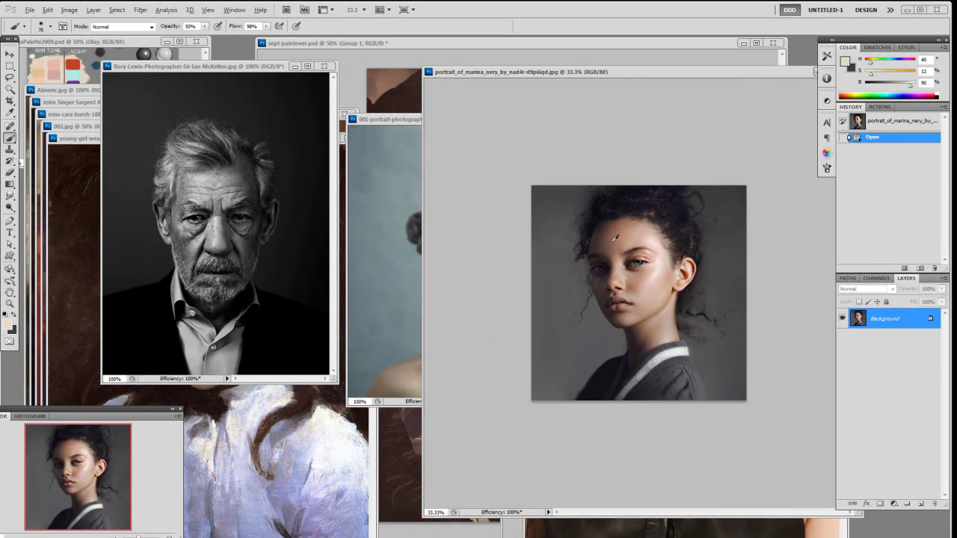
pyautogui.click(261, 186)
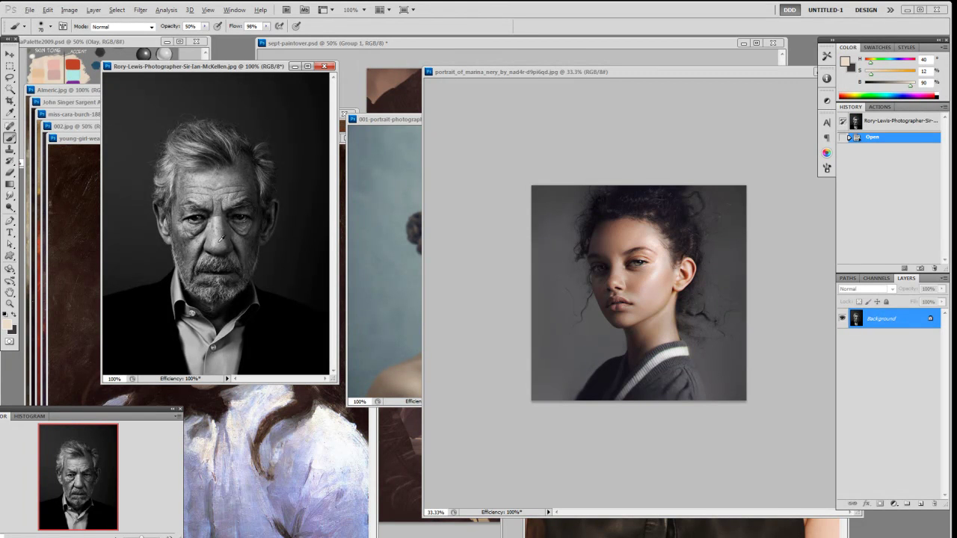
pyautogui.moveTo(265, 70); pyautogui.dragTo(569, 152)
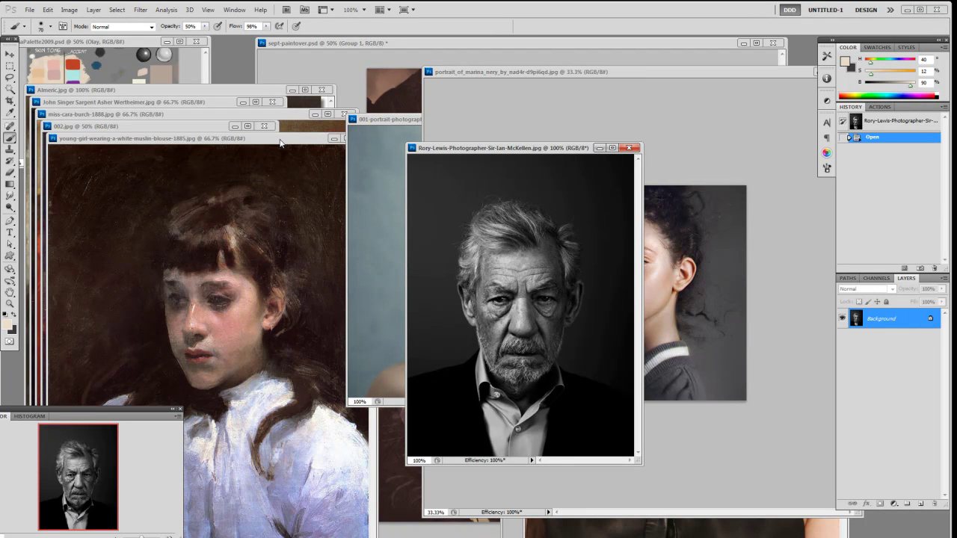
# - Spread out the muslin-blouse girl, 002.jpg, miss-cara-burch-1888 and Asher Wertheimer paintings to view them as lighting references
pyautogui.moveTo(223, 142)
pyautogui.mouseDown()
pyautogui.moveTo(216, 168)
pyautogui.moveTo(382, 188)
pyautogui.moveTo(669, 114)
pyautogui.mouseUp()
pyautogui.moveTo(192, 130); pyautogui.dragTo(521, 75)
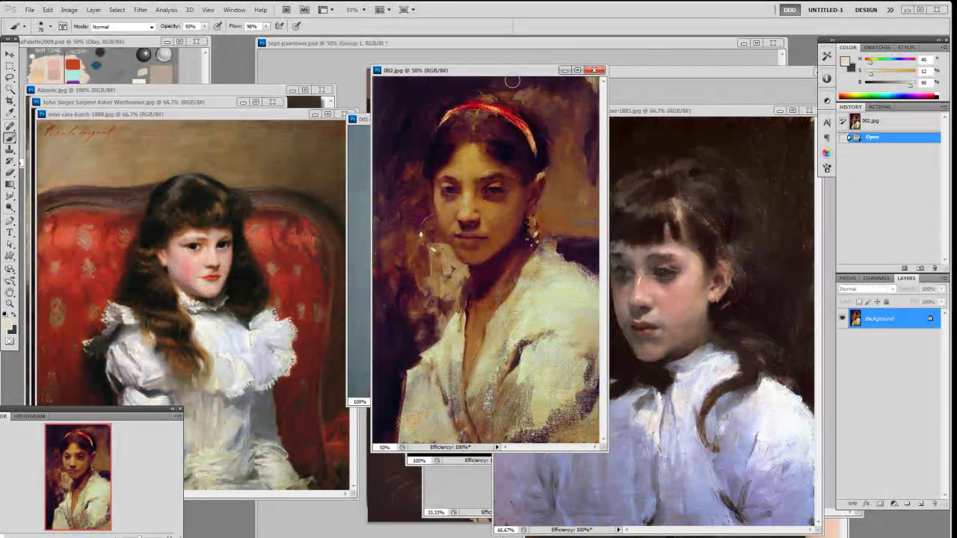
pyautogui.moveTo(505, 74); pyautogui.dragTo(420, 64)
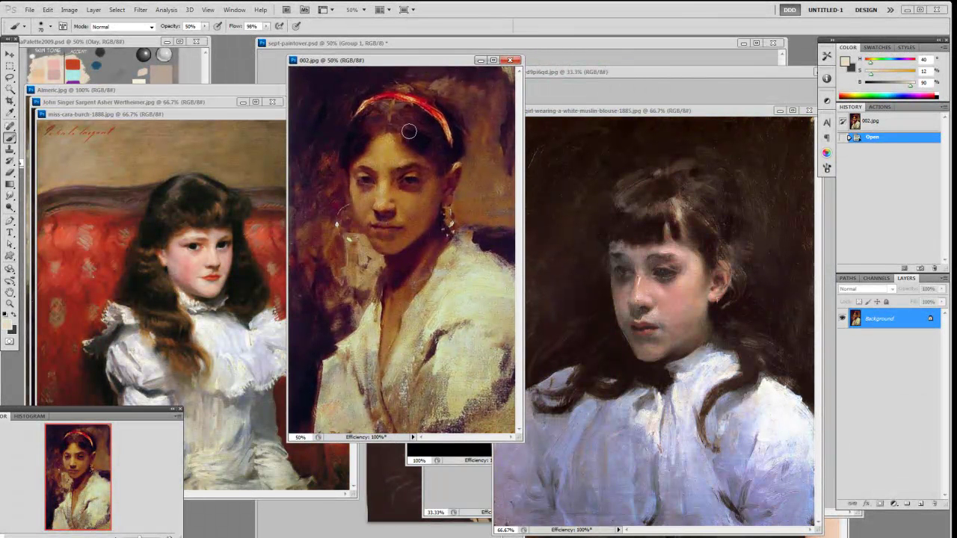
pyautogui.moveTo(222, 117); pyautogui.dragTo(477, 215)
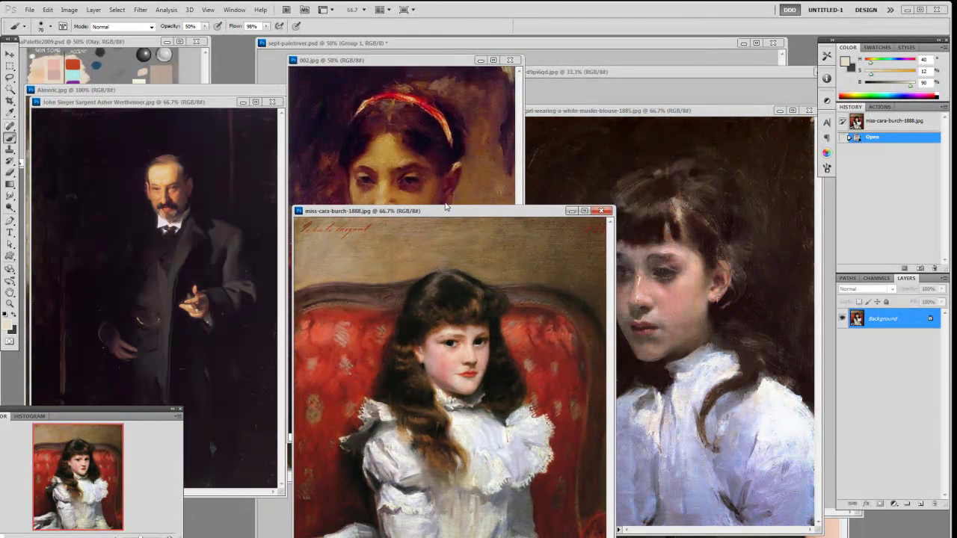
pyautogui.moveTo(191, 106); pyautogui.dragTo(388, 253)
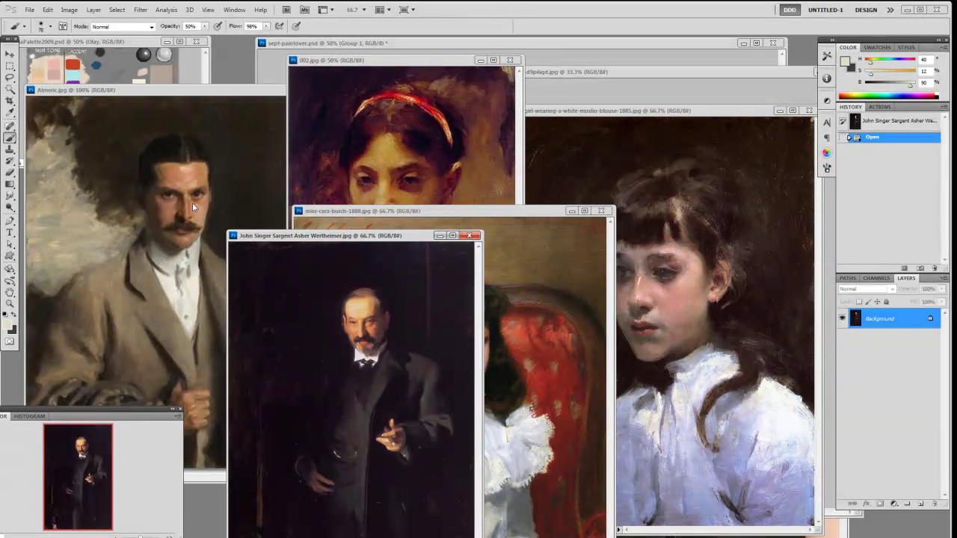
# - Bring the Almeric, Asher Wertheimer, miss-cara-burch-1888 and 002.jpg paintings forward in turn to compare their lighting on faces
pyautogui.moveTo(208, 92); pyautogui.dragTo(214, 81)
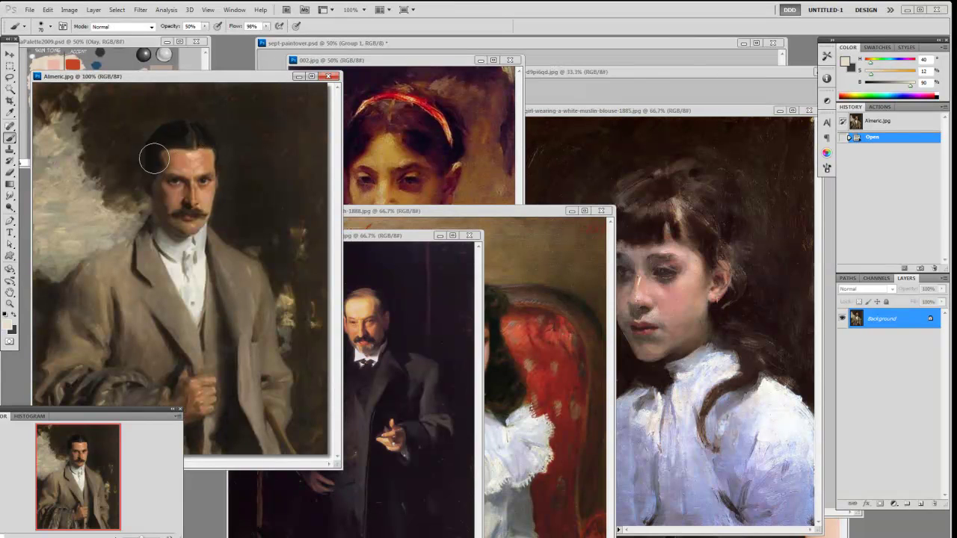
pyautogui.moveTo(395, 237); pyautogui.dragTo(306, 93)
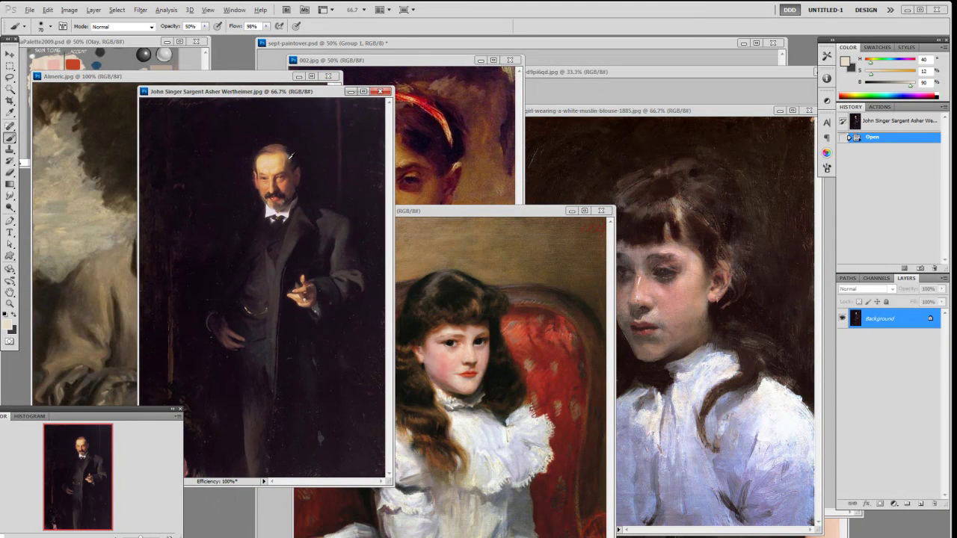
pyautogui.press('alt')
pyautogui.moveTo(495, 212); pyautogui.dragTo(481, 181)
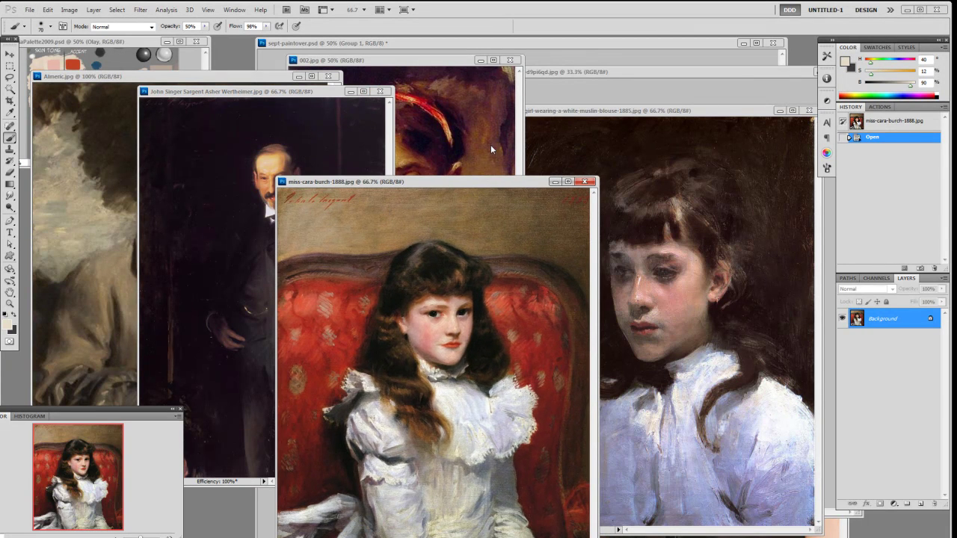
pyautogui.click(455, 67)
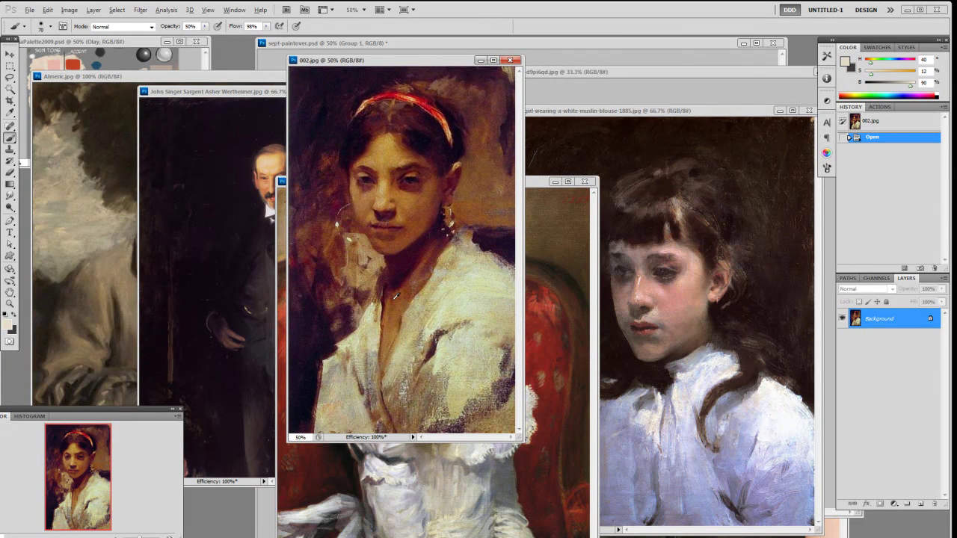
# - Move the Sargent girls' paintings, black-and-white man's portrait and curly-haired woman's photo aside to bring the Kristen Stewart photo back beside its painted portrait
pyautogui.moveTo(535, 185); pyautogui.dragTo(262, 131)
pyautogui.moveTo(623, 116); pyautogui.dragTo(246, 163)
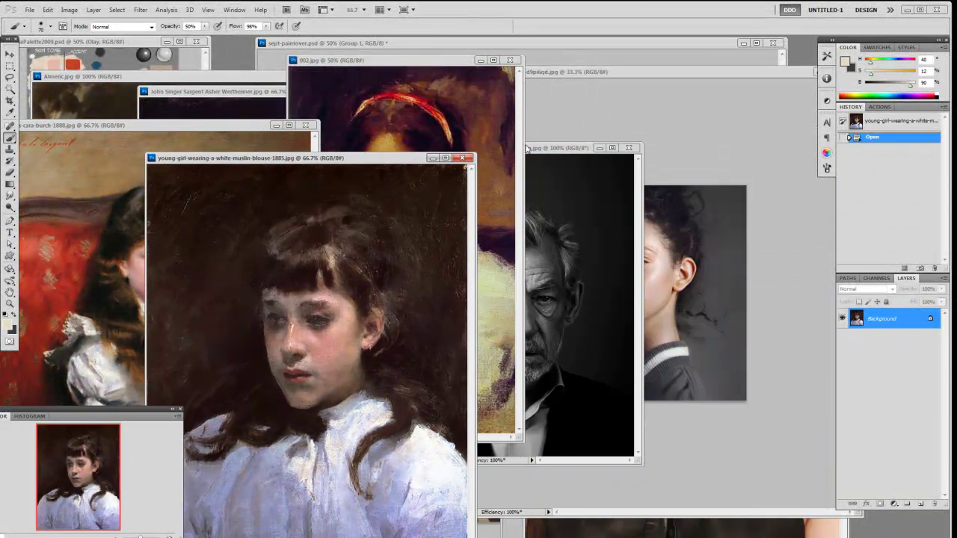
pyautogui.moveTo(562, 150); pyautogui.dragTo(432, 249)
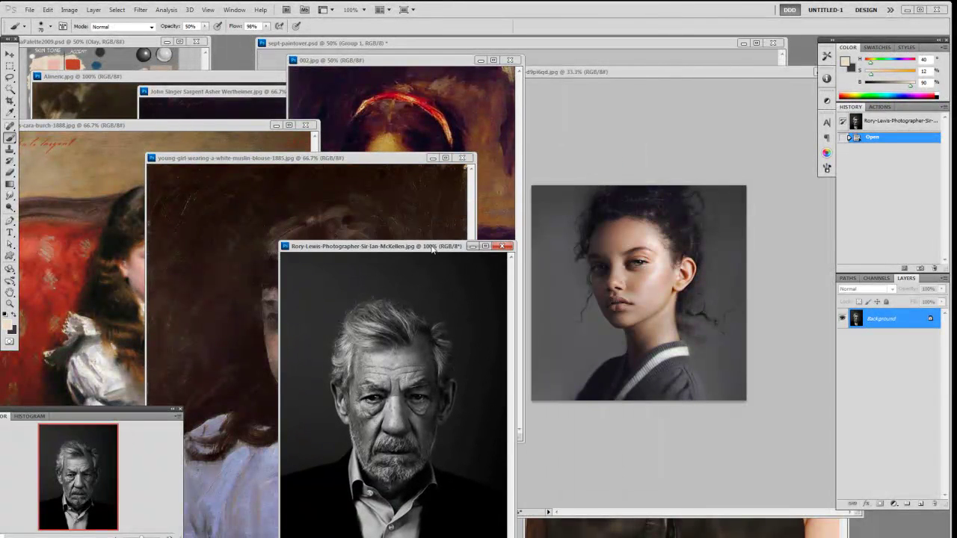
pyautogui.moveTo(612, 75); pyautogui.dragTo(329, 164)
pyautogui.moveTo(663, 88); pyautogui.dragTo(484, 89)
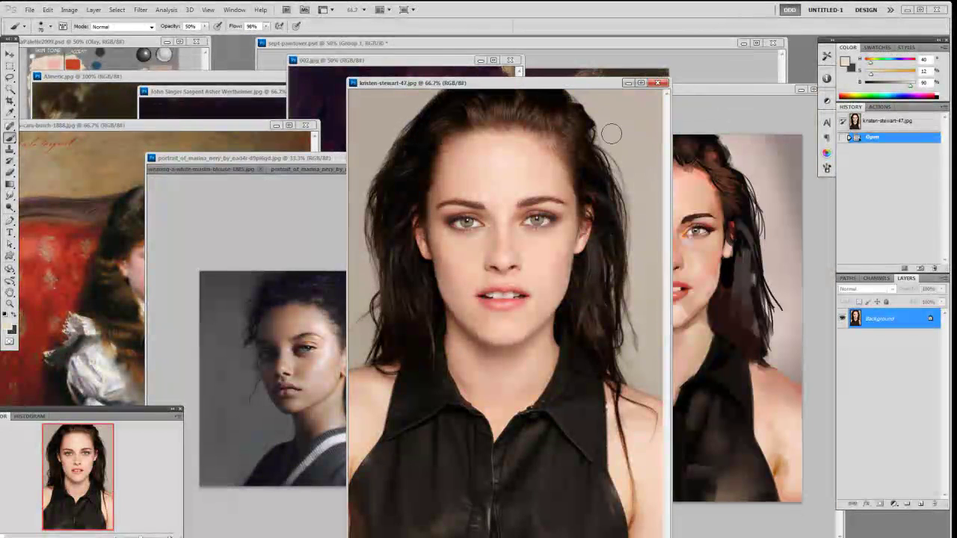
# - Close the Kristen Stewart photo, its painted version and all other portrait references, leaving sept-paintover.psd and the colour palette open
pyautogui.click(660, 83)
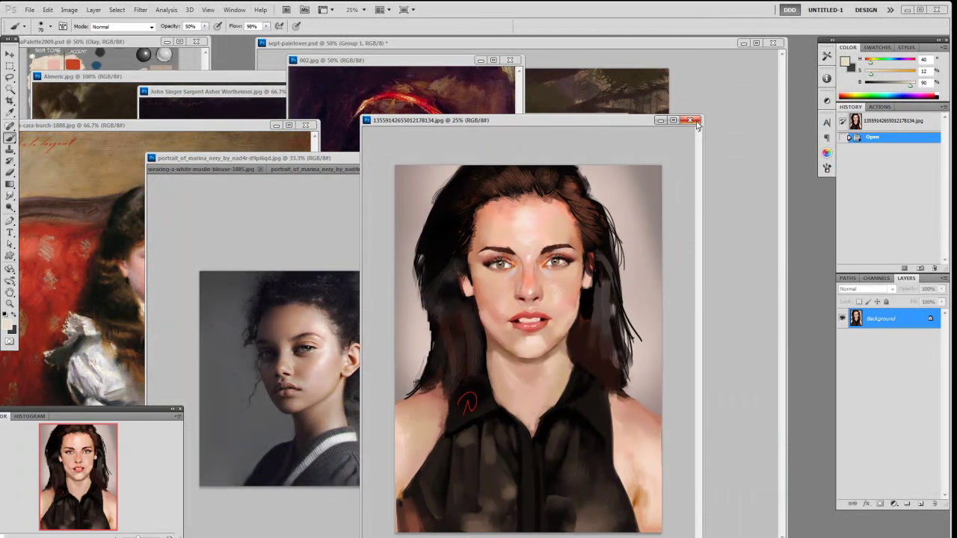
pyautogui.click(694, 120)
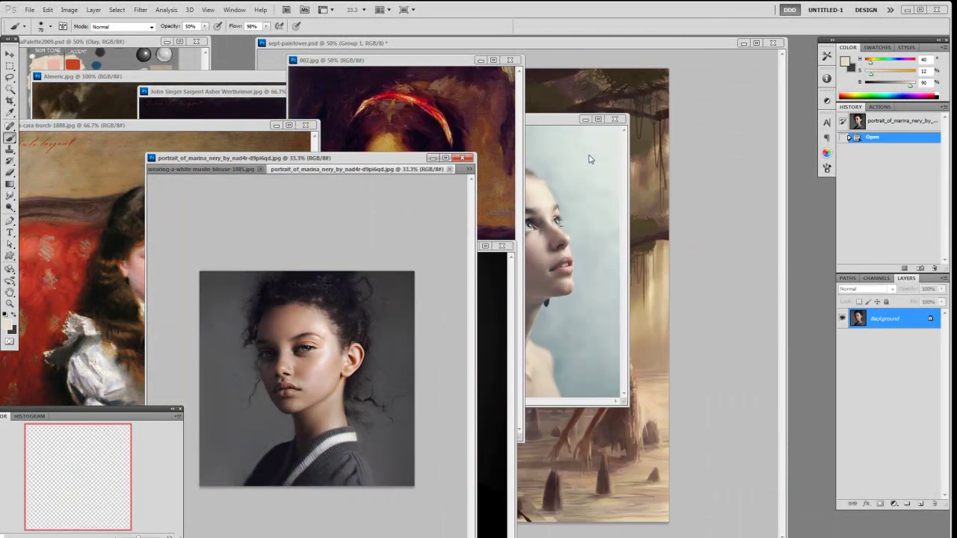
pyautogui.click(612, 122)
pyautogui.click(509, 64)
pyautogui.click(509, 61)
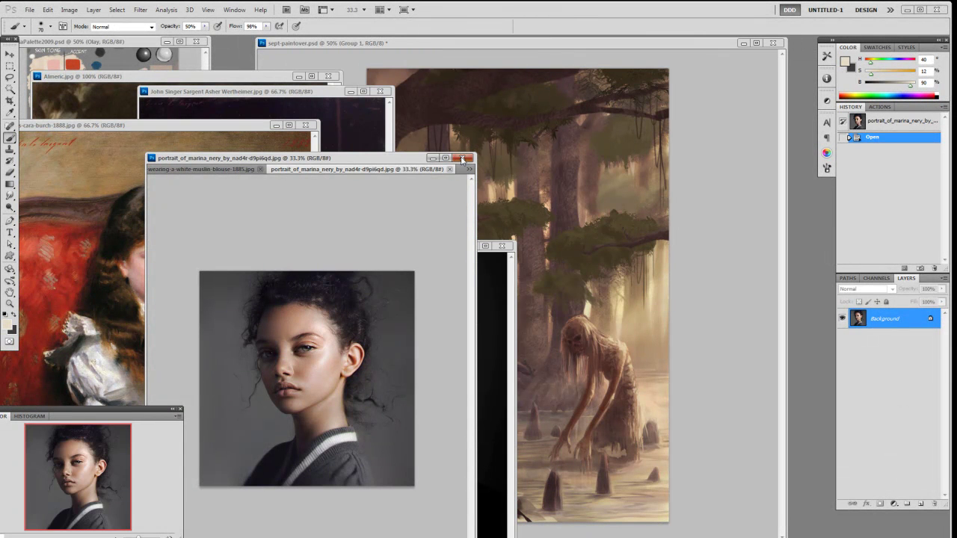
pyautogui.click(466, 158)
pyautogui.click(305, 124)
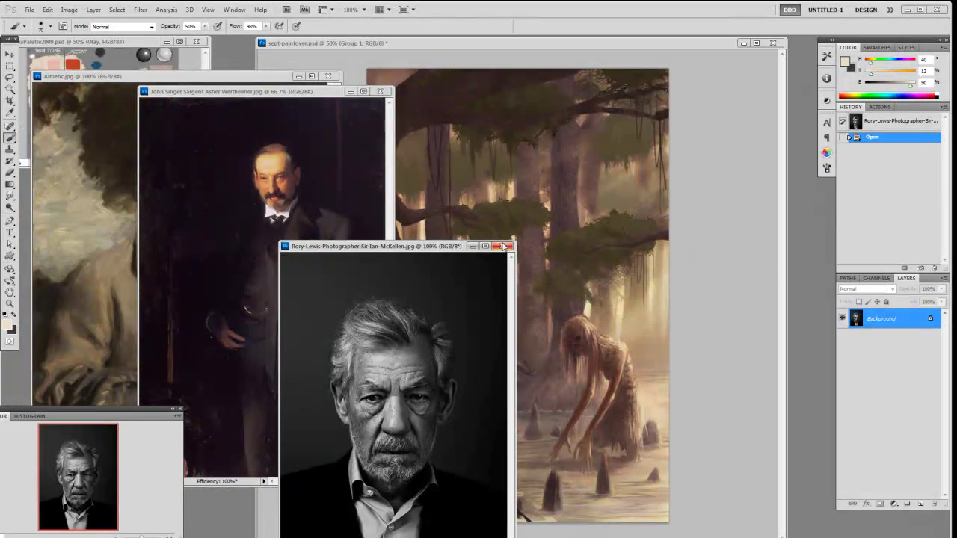
pyautogui.click(501, 247)
pyautogui.click(380, 91)
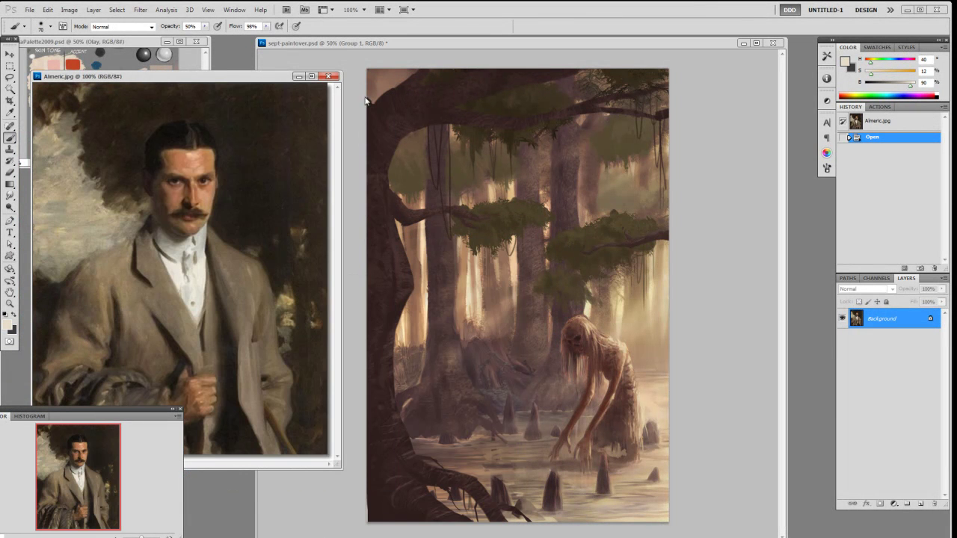
pyautogui.click(330, 76)
# - Reposition the sept-paintover.psd window and compare the original swamp painting with the paintover by switching Group 1's visibility
pyautogui.moveTo(444, 42); pyautogui.dragTo(421, 55)
pyautogui.click(843, 314)
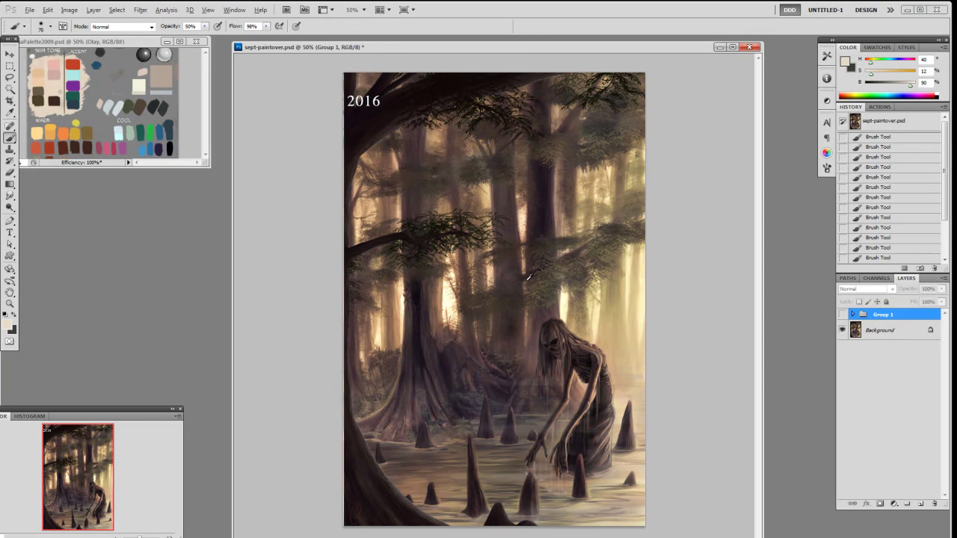
pyautogui.click(843, 315)
pyautogui.press('alt')
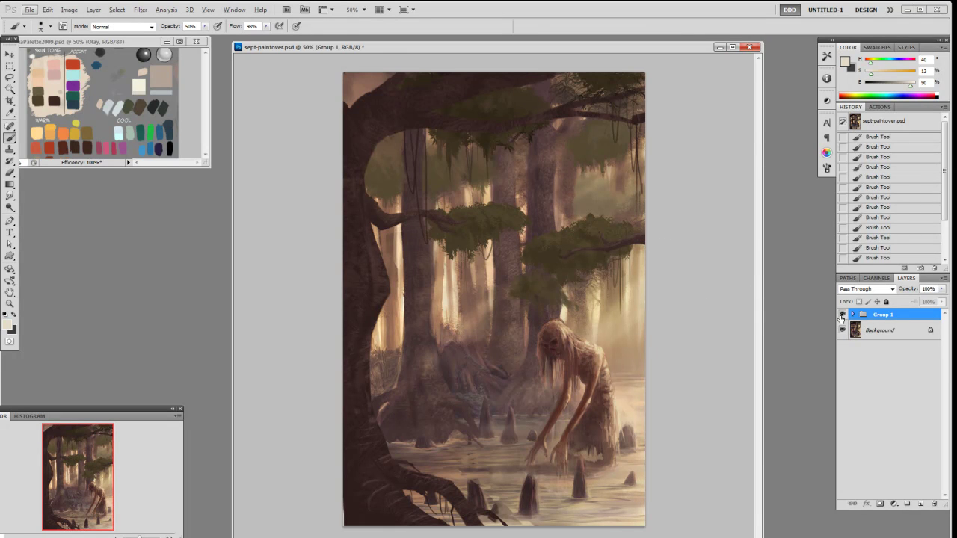
pyautogui.click(842, 315)
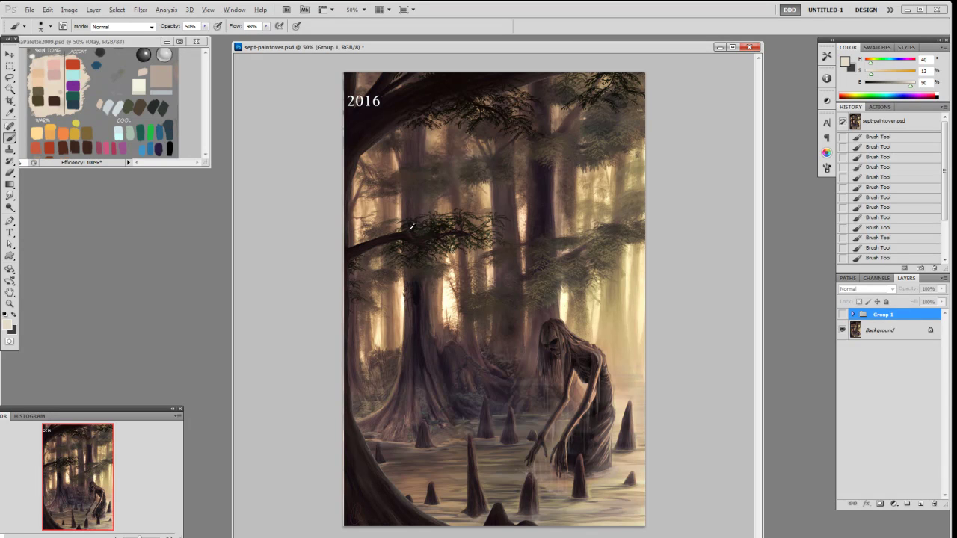
# - Sample the original swamp painting's colours on the foreground tree, midground roots, misty background and large midground trunk to compare their values
pyautogui.press('alt')
pyautogui.press('alt')
pyautogui.keyDown('alt'); pyautogui.click(364, 474); pyautogui.keyUp('alt')
pyautogui.keyDown('alt'); pyautogui.click(451, 364); pyautogui.keyUp('alt')
pyautogui.keyDown('alt'); pyautogui.click(611, 304); pyautogui.keyUp('alt')
pyautogui.keyDown('alt'); pyautogui.click(419, 308); pyautogui.keyUp('alt')
pyautogui.keyDown('alt'); pyautogui.click(419, 294); pyautogui.keyUp('alt')
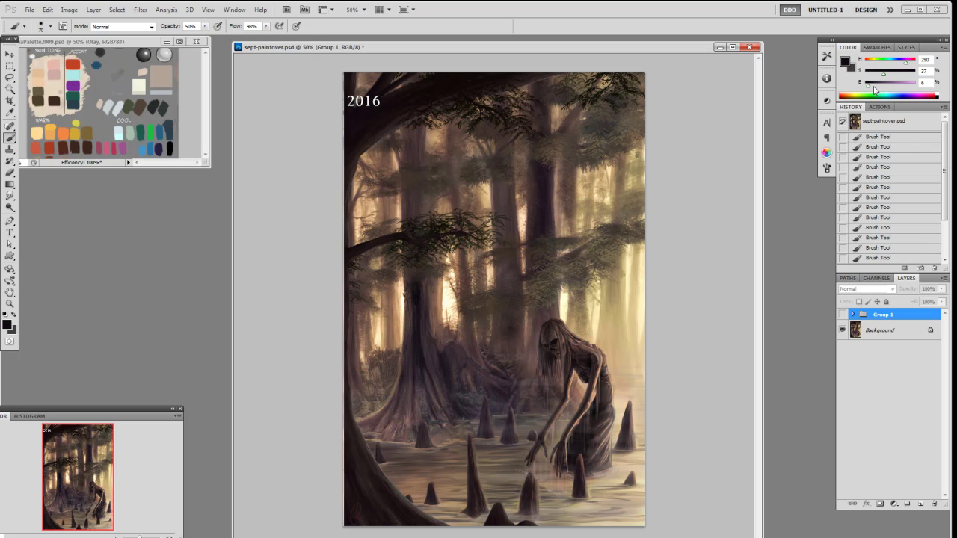
# - Sample the large midground trunk at its upper and lower parts and the trunks farther back to compare dark values by depth
pyautogui.keyDown('alt'); pyautogui.click(419, 296); pyautogui.keyUp('alt')
pyautogui.keyDown('alt'); pyautogui.click(418, 149); pyautogui.keyUp('alt')
pyautogui.keyDown('alt'); pyautogui.click(430, 338); pyautogui.keyUp('alt')
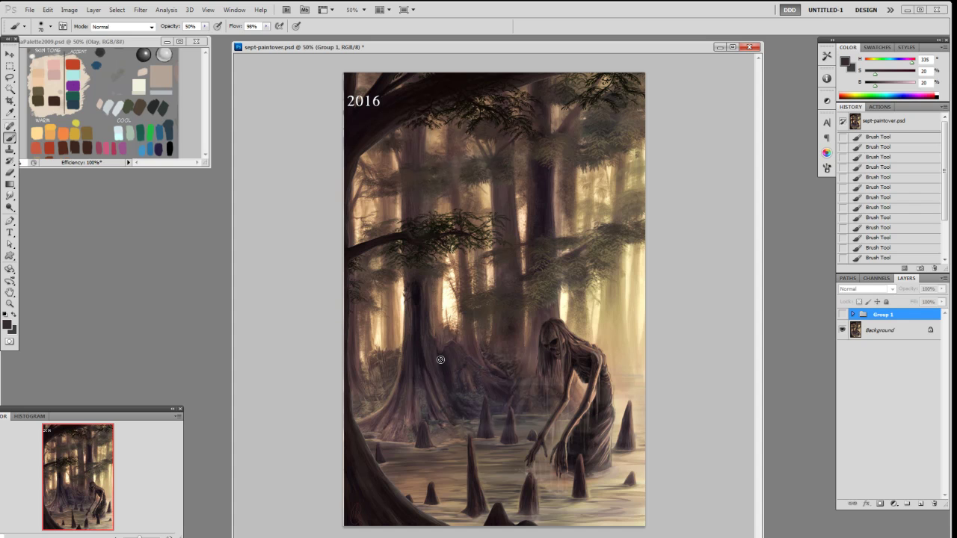
pyautogui.keyDown('alt'); pyautogui.click(511, 200); pyautogui.keyUp('alt')
pyautogui.keyDown('alt'); pyautogui.click(547, 192); pyautogui.keyUp('alt')
pyautogui.keyDown('alt'); pyautogui.click(545, 191); pyautogui.keyUp('alt')
pyautogui.keyDown('alt'); pyautogui.click(429, 326); pyautogui.keyUp('alt')
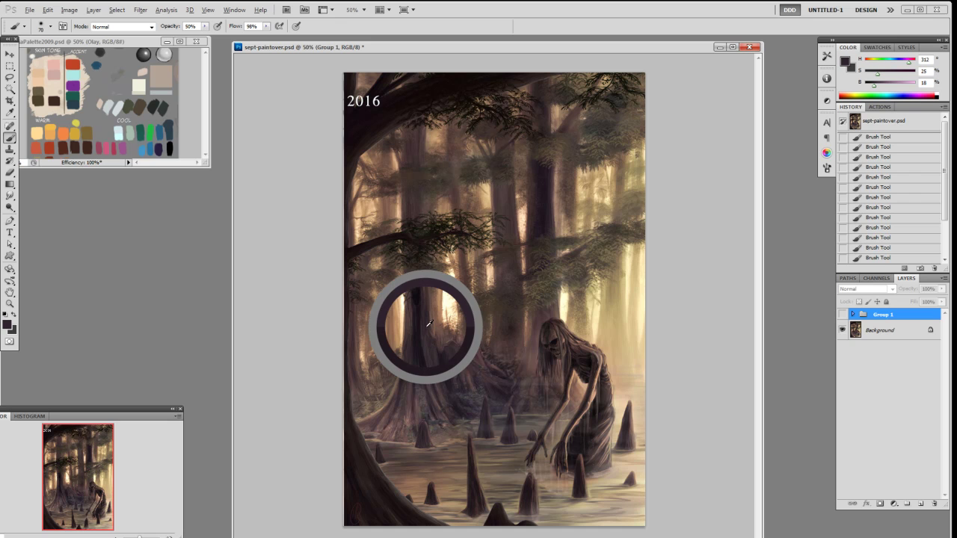
pyautogui.keyDown('alt'); pyautogui.click(409, 133); pyautogui.keyUp('alt')
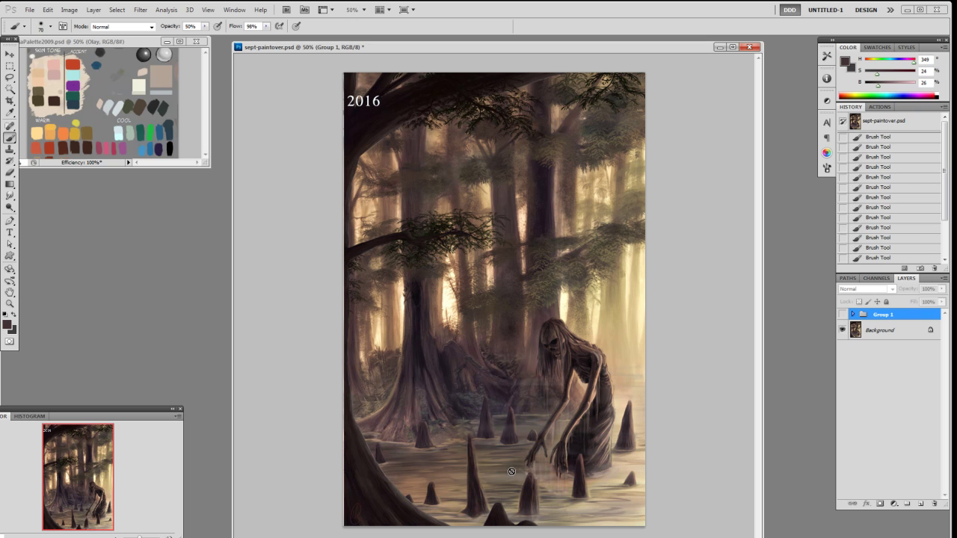
# - Examine the cypress stumps in the water, sampling dark colours from the foreground ones and the more distant ones
pyautogui.moveTo(506, 513); pyautogui.dragTo(476, 483)
pyautogui.moveTo(426, 432); pyautogui.dragTo(463, 452)
pyautogui.keyDown('alt'); pyautogui.click(505, 519); pyautogui.keyUp('alt')
pyautogui.keyDown('alt'); pyautogui.click(531, 490); pyautogui.keyUp('alt')
pyautogui.keyDown('alt'); pyautogui.click(521, 495); pyautogui.keyUp('alt')
pyautogui.keyDown('alt'); pyautogui.click(485, 490); pyautogui.keyUp('alt')
pyautogui.keyDown('alt'); pyautogui.click(510, 424); pyautogui.keyUp('alt')
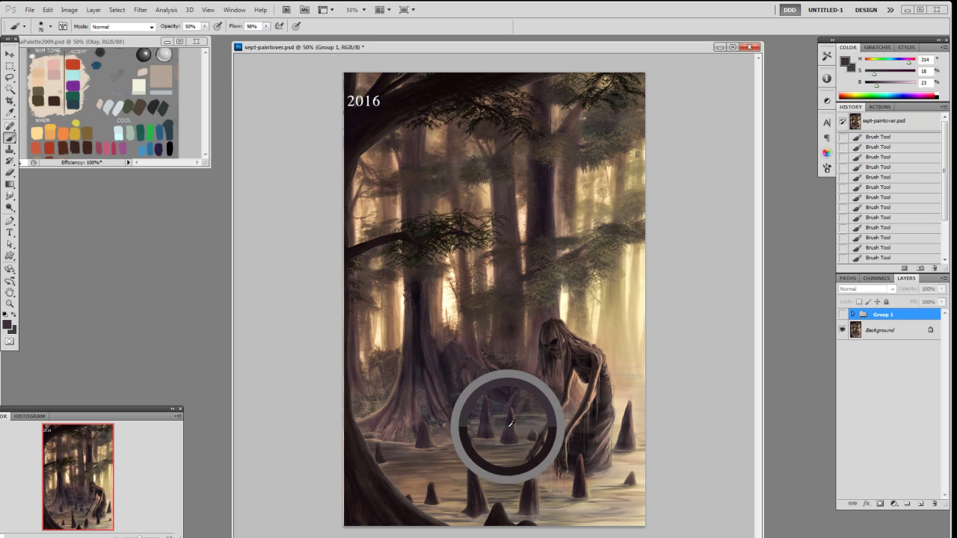
pyautogui.keyDown('alt'); pyautogui.click(508, 434); pyautogui.keyUp('alt')
pyautogui.keyDown('alt'); pyautogui.click(509, 434); pyautogui.keyUp('alt')
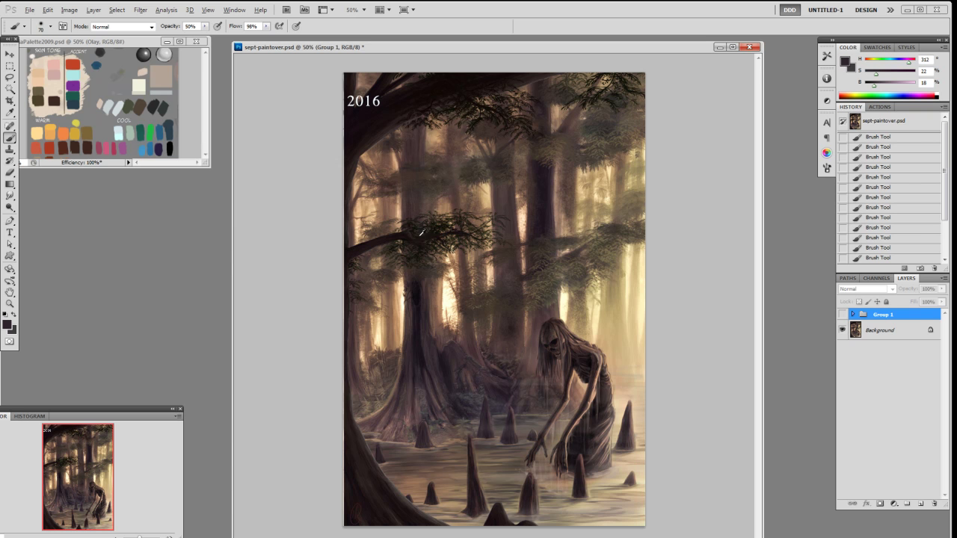
# - Check the original against Group 1, and sample the darkest colours of the original's foreground tree and the creature's back
pyautogui.click(843, 314)
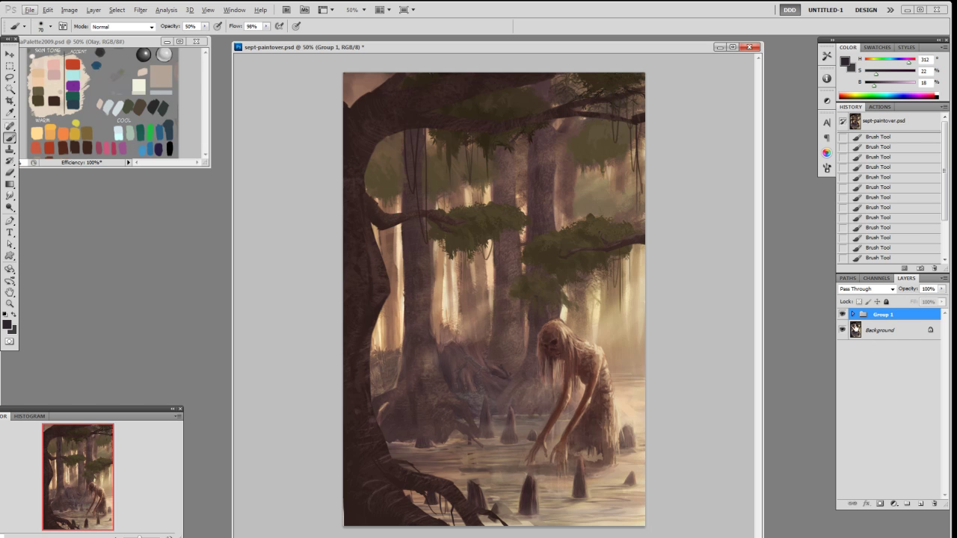
pyautogui.click(841, 317)
pyautogui.keyDown('alt'); pyautogui.click(409, 511); pyautogui.keyUp('alt')
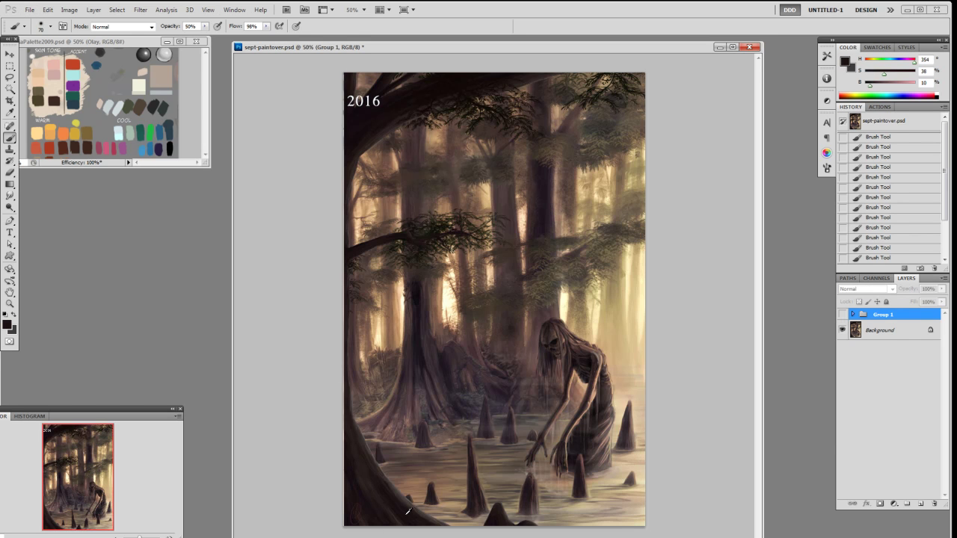
pyautogui.keyDown('alt'); pyautogui.click(409, 512); pyautogui.keyUp('alt')
pyautogui.keyDown('alt'); pyautogui.click(407, 508); pyautogui.keyUp('alt')
pyautogui.keyDown('alt'); pyautogui.click(362, 121); pyautogui.keyUp('alt')
pyautogui.keyDown('alt'); pyautogui.click(599, 365); pyautogui.keyUp('alt')
pyautogui.keyDown('alt'); pyautogui.click(591, 360); pyautogui.keyUp('alt')
pyautogui.keyDown('alt'); pyautogui.click(592, 358); pyautogui.keyUp('alt')
# - Show the Group 1 paintover and sample its foliage colours on the overhanging branch and the midground branch behind the creature
pyautogui.click(843, 314)
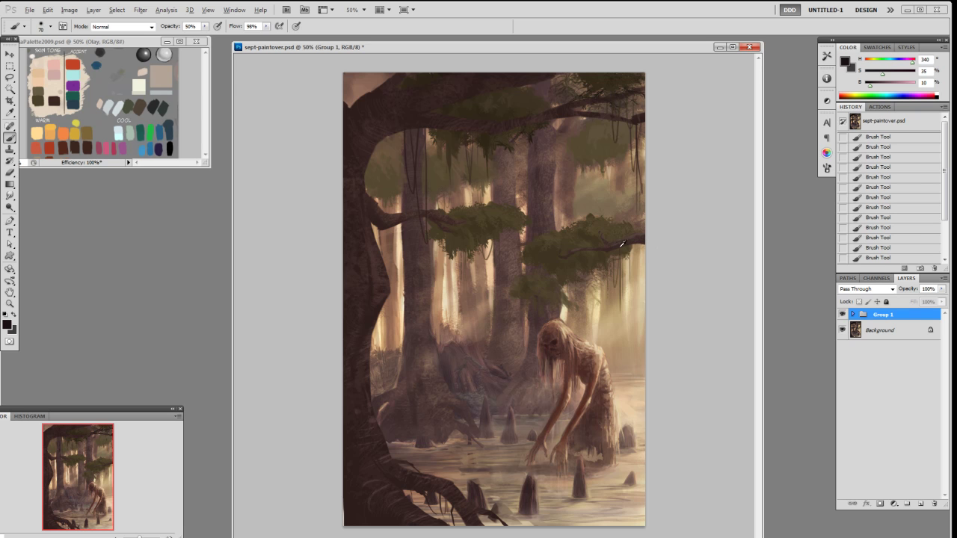
pyautogui.press('alt')
pyautogui.press('alt')
pyautogui.keyDown('alt'); pyautogui.click(486, 112); pyautogui.keyUp('alt')
pyautogui.keyDown('alt'); pyautogui.click(592, 240); pyautogui.keyUp('alt')
# - Toggle Group 1 on and off repeatedly to compare the trees, foliage and creature between the original and the paintover
pyautogui.click(842, 315)
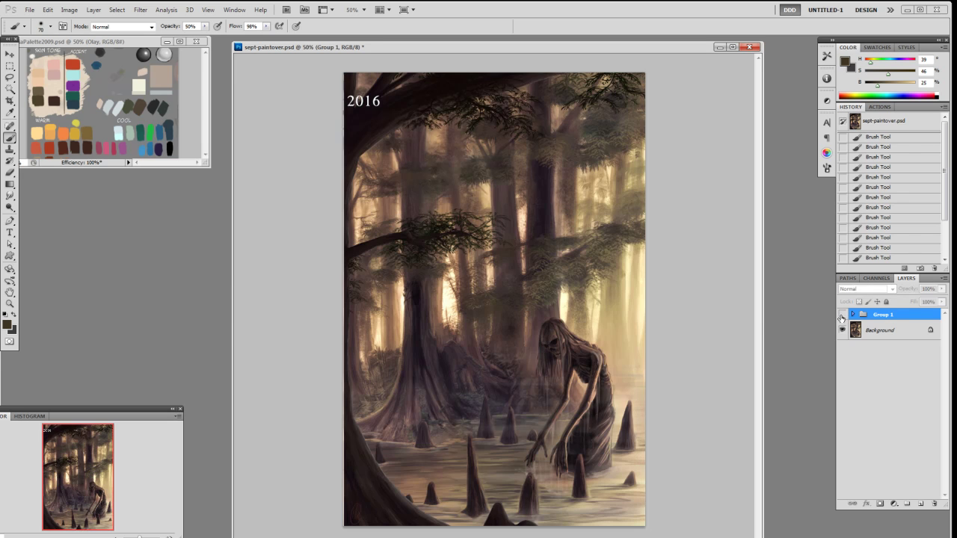
pyautogui.click(842, 315)
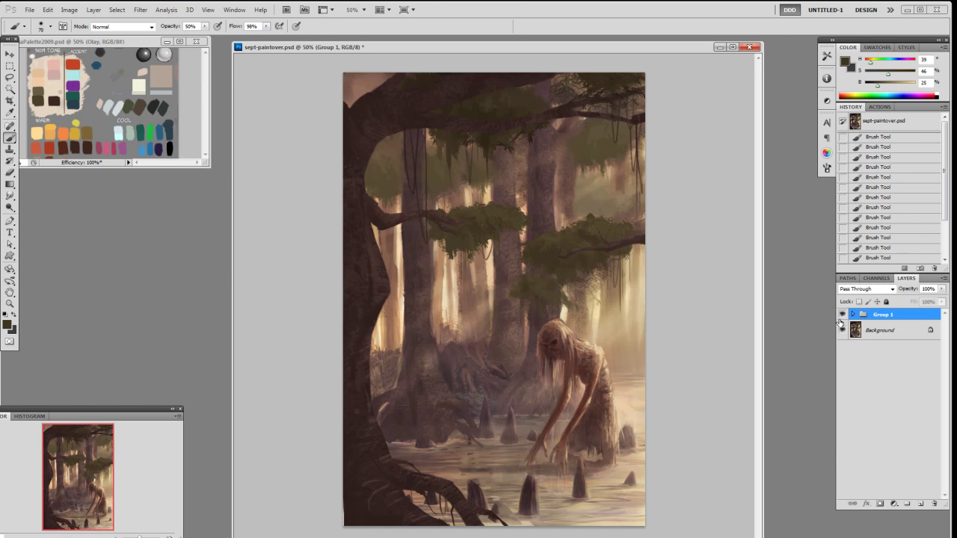
pyautogui.click(842, 314)
pyautogui.click(841, 315)
pyautogui.click(842, 315)
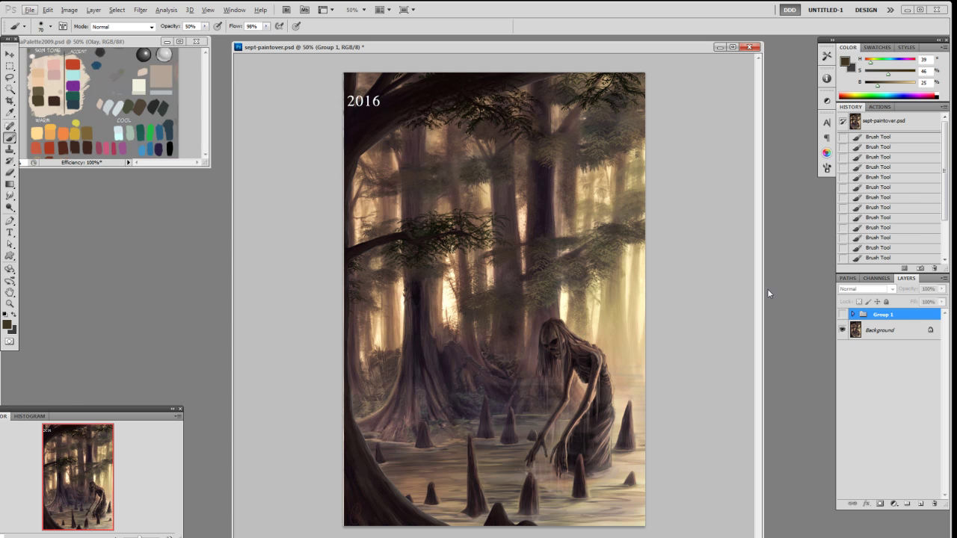
pyautogui.click(842, 314)
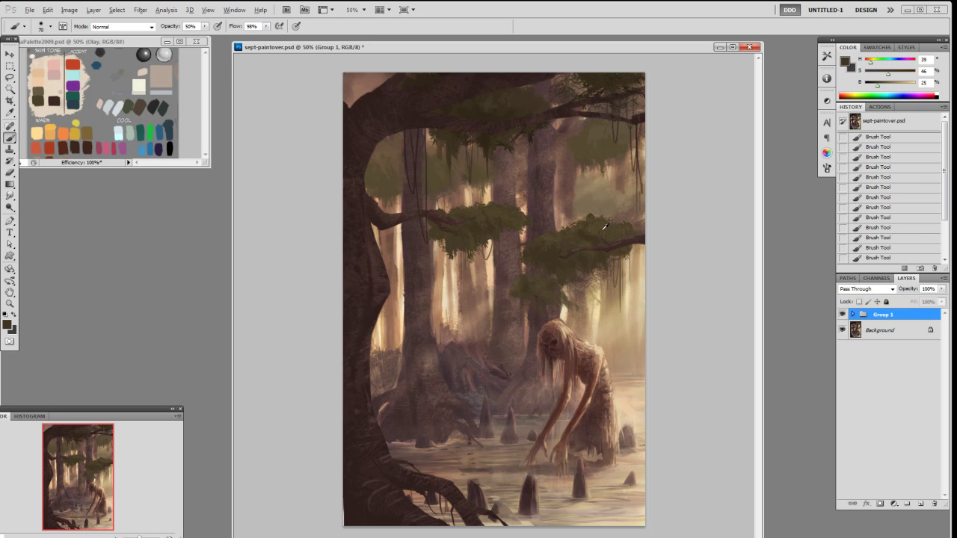
pyautogui.click(842, 315)
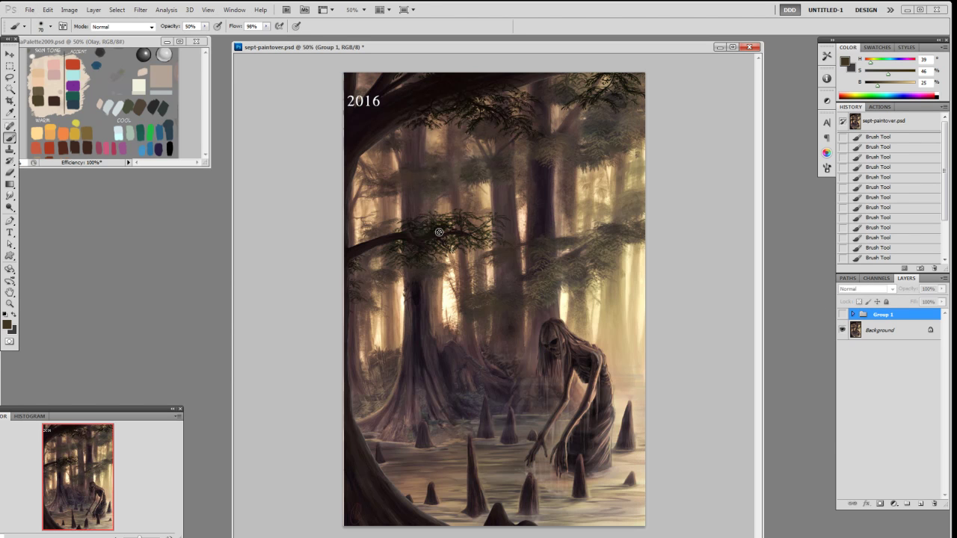
pyautogui.press('alt')
pyautogui.click(842, 315)
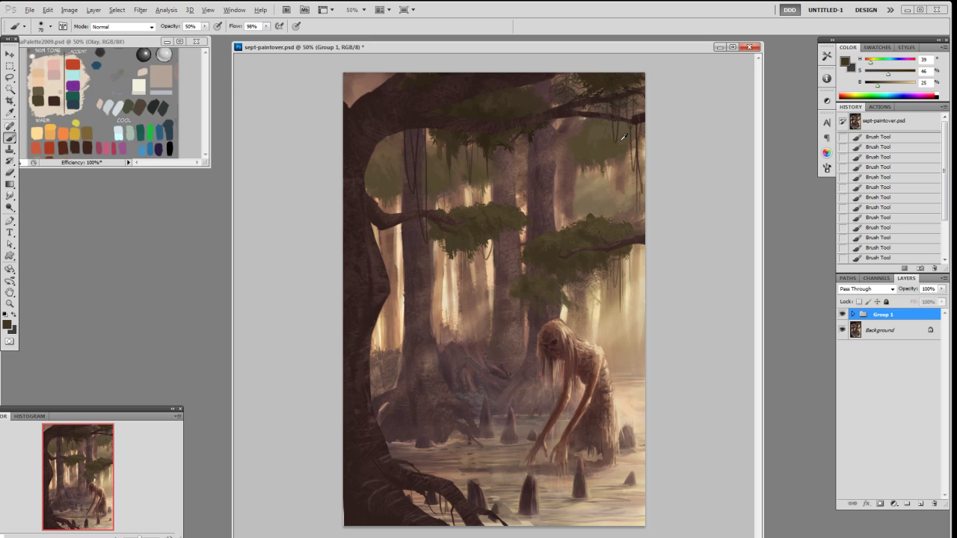
pyautogui.press('alt')
pyautogui.click(842, 314)
pyautogui.click(841, 317)
pyautogui.click(842, 314)
pyautogui.click(841, 314)
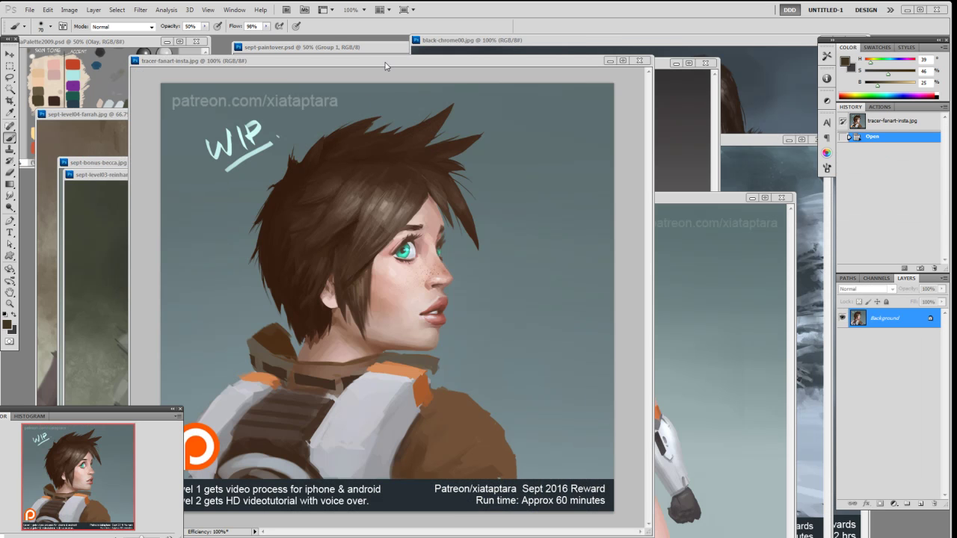
# - Move the tracer-fanart-insta.jpg window into clear view, and look over draw-female-torso.jpg before closing it
pyautogui.moveTo(385, 68); pyautogui.dragTo(497, 72)
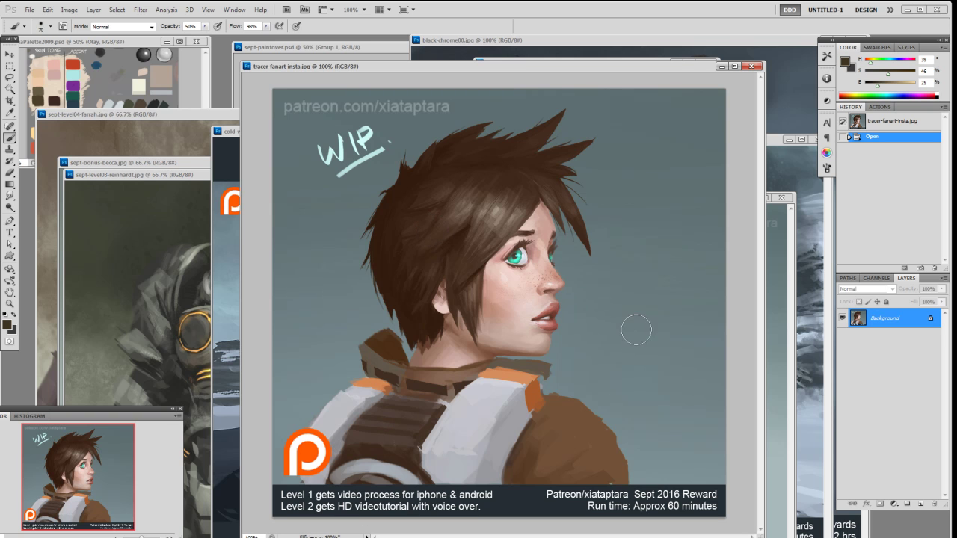
pyautogui.moveTo(521, 72); pyautogui.dragTo(466, 72)
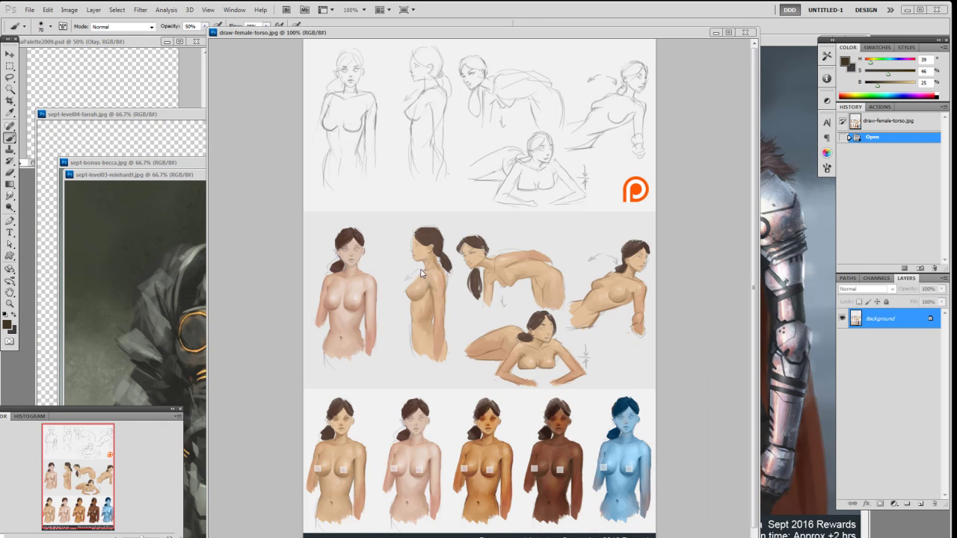
pyautogui.click(757, 370)
pyautogui.moveTo(754, 379)
pyautogui.mouseDown()
pyautogui.moveTo(756, 420)
pyautogui.moveTo(754, 376)
pyautogui.mouseUp()
pyautogui.click(746, 32)
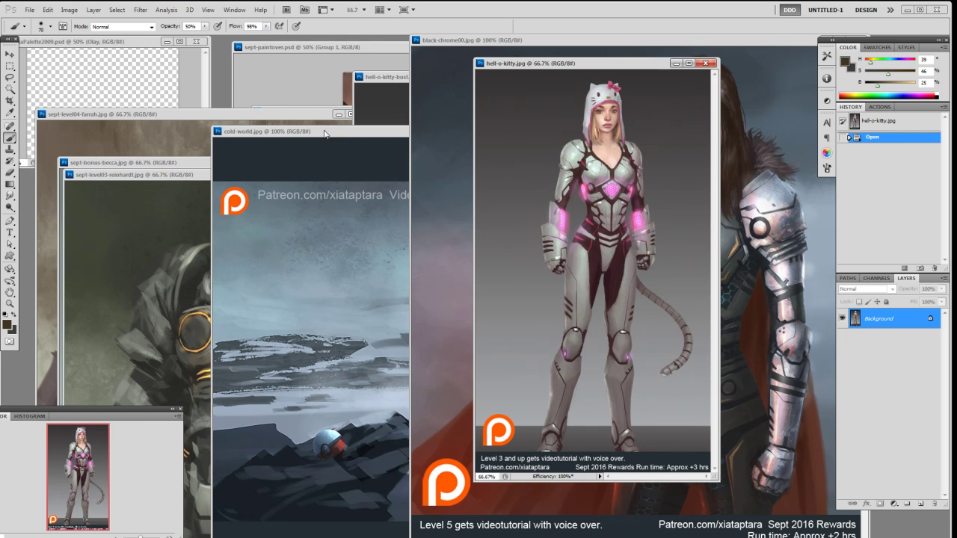
# - Enlarge the hell-o-kitty.jpg window, view the figure at 100% up to the head, and close the file
pyautogui.click(184, 177)
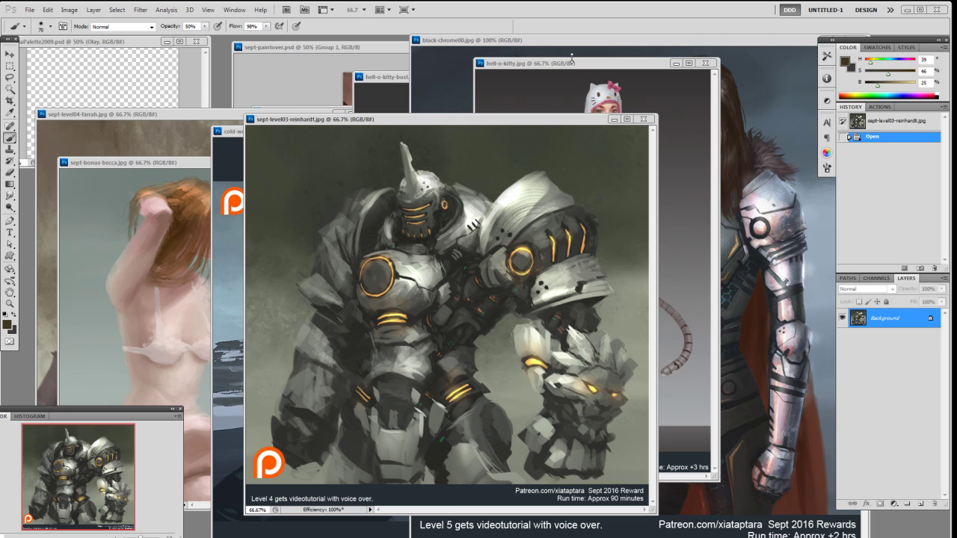
pyautogui.moveTo(567, 69); pyautogui.dragTo(306, 81)
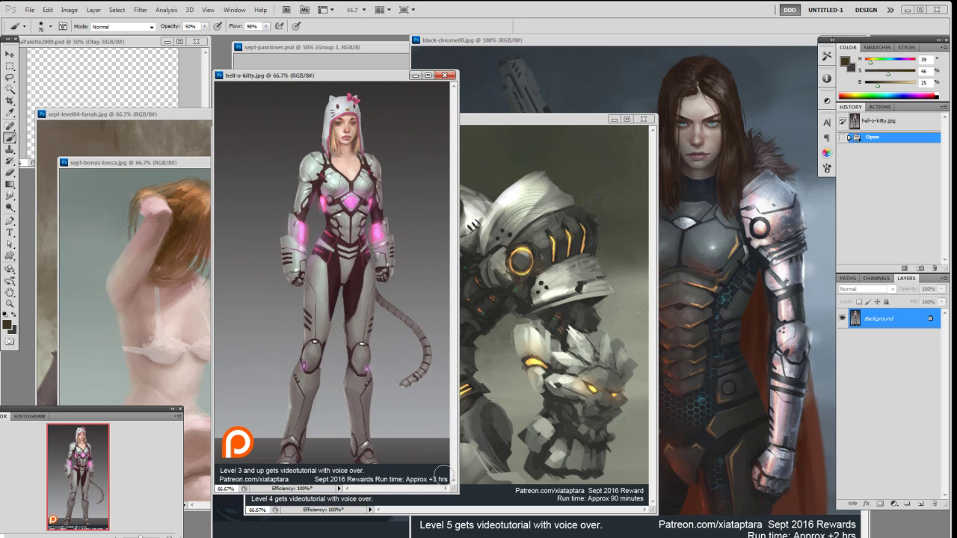
pyautogui.moveTo(459, 492); pyautogui.dragTo(683, 537)
pyautogui.hotkey('ctrl', '1')
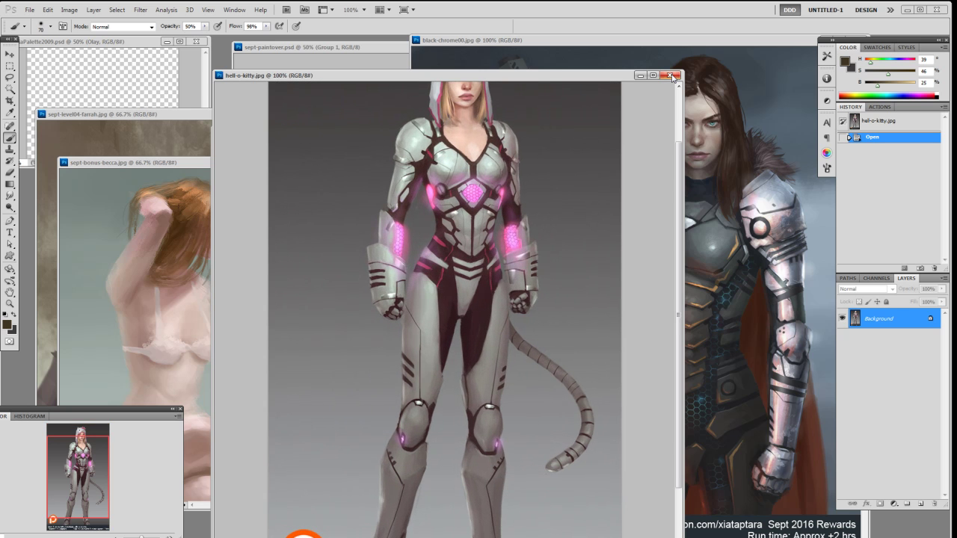
pyautogui.moveTo(679, 209); pyautogui.dragTo(676, 178)
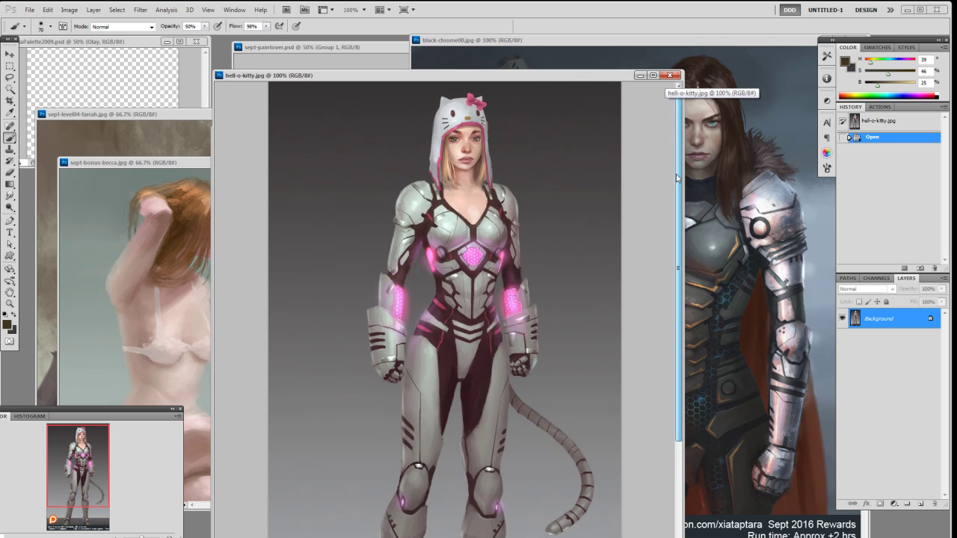
pyautogui.click(671, 76)
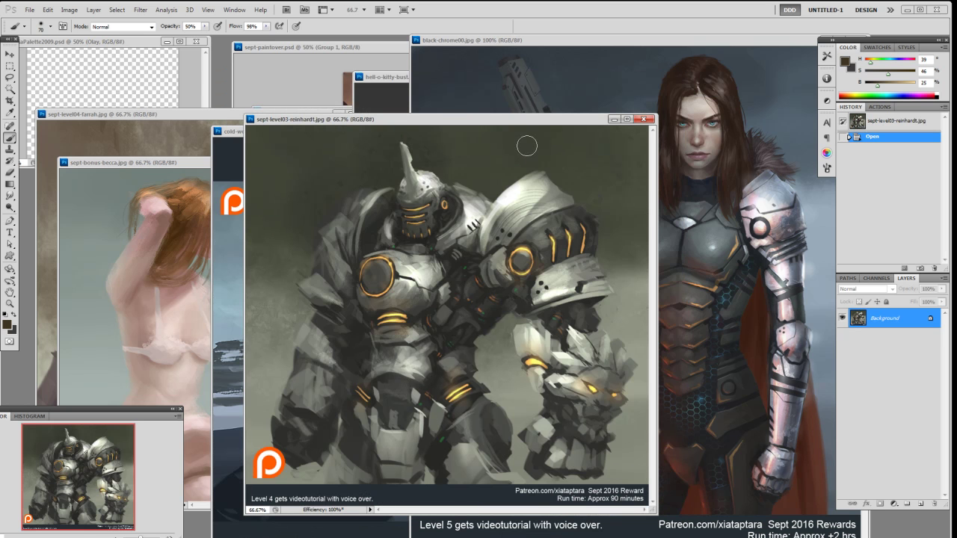
# - Present cold-world.jpg, sept-bonus-becca.jpg and sept-level03-reinhardt.jpg in turn, moving their windows so each image can be seen
pyautogui.click(231, 142)
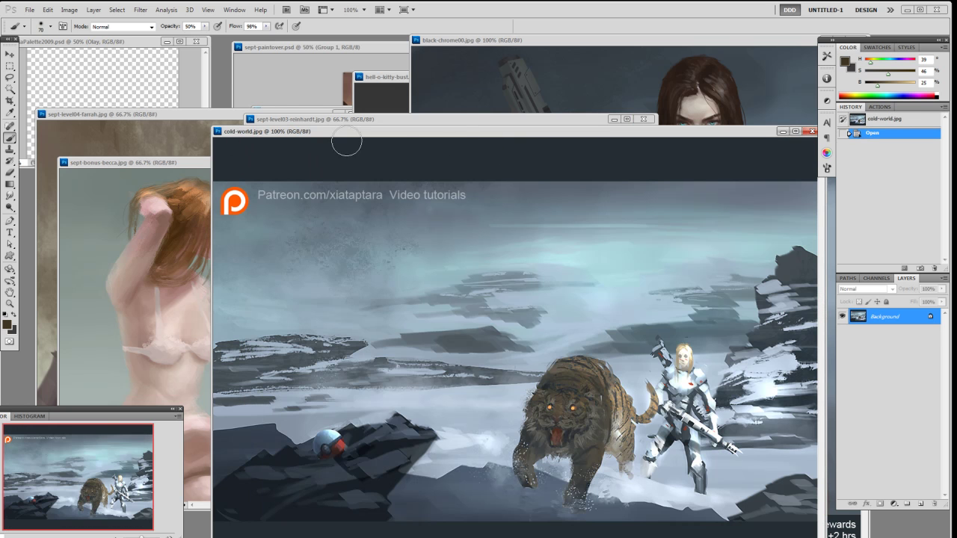
pyautogui.click(161, 165)
pyautogui.moveTo(160, 165); pyautogui.dragTo(303, 169)
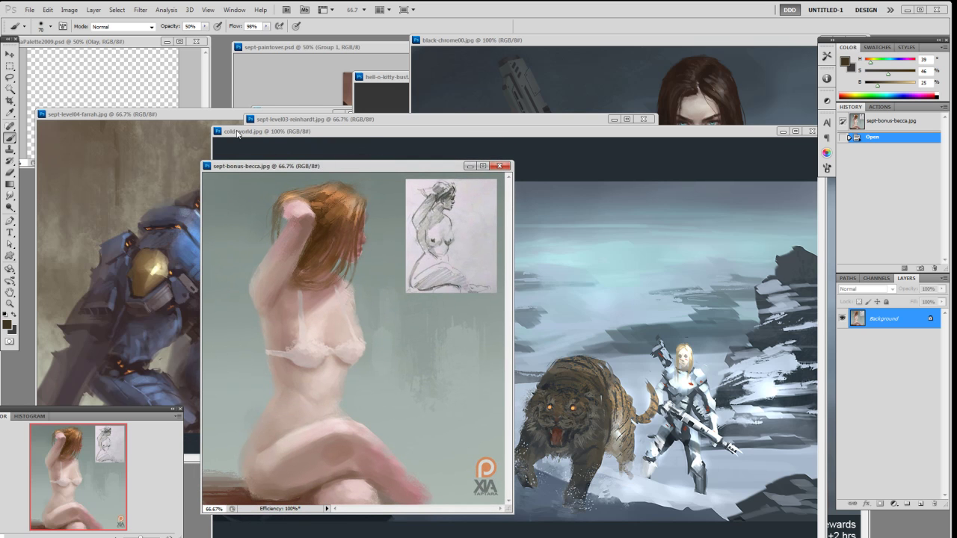
pyautogui.click(374, 120)
pyautogui.moveTo(376, 121); pyautogui.dragTo(268, 69)
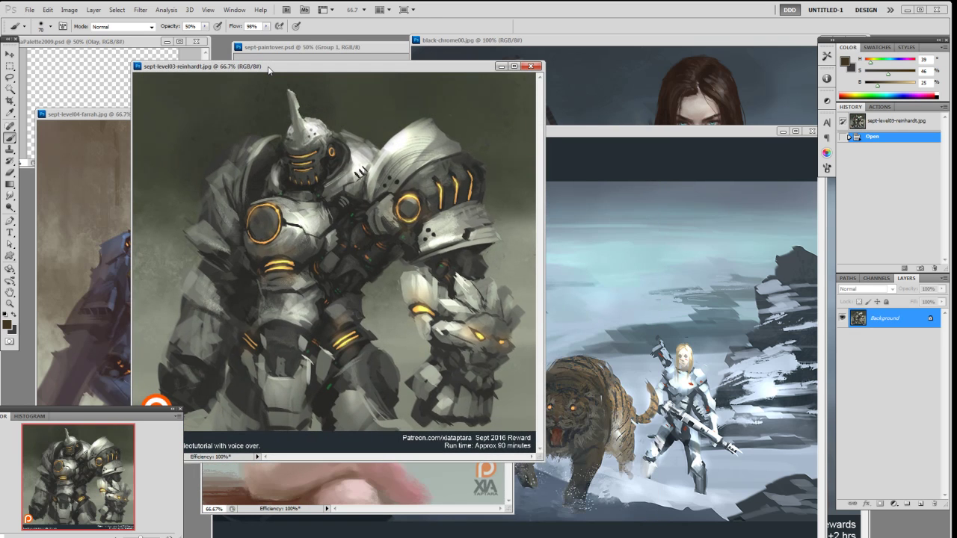
pyautogui.click(616, 141)
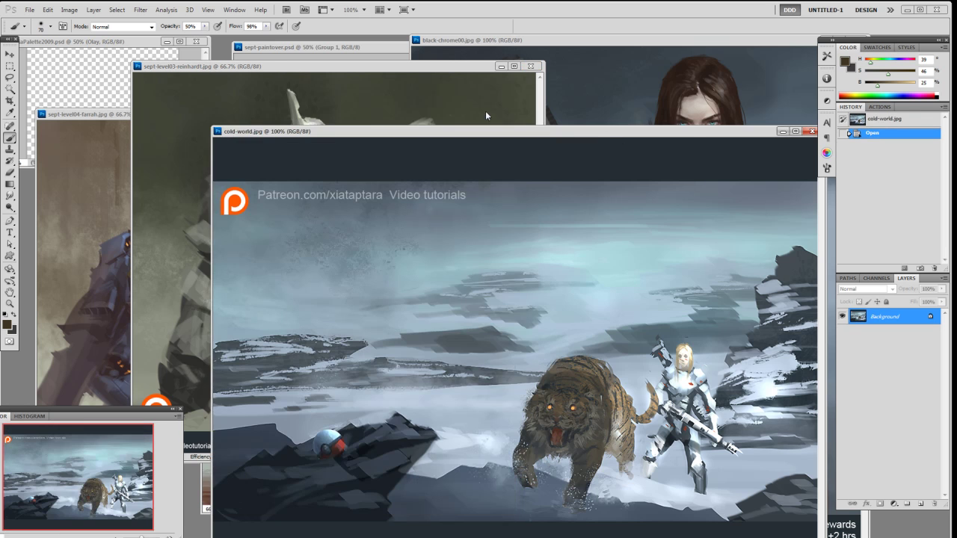
pyautogui.moveTo(615, 133); pyautogui.dragTo(484, 112)
# - Show black-chrome00.jpg, and view and close lena-oxton-patreon.jpg and sept-level04-farrah.jpg
pyautogui.click(570, 49)
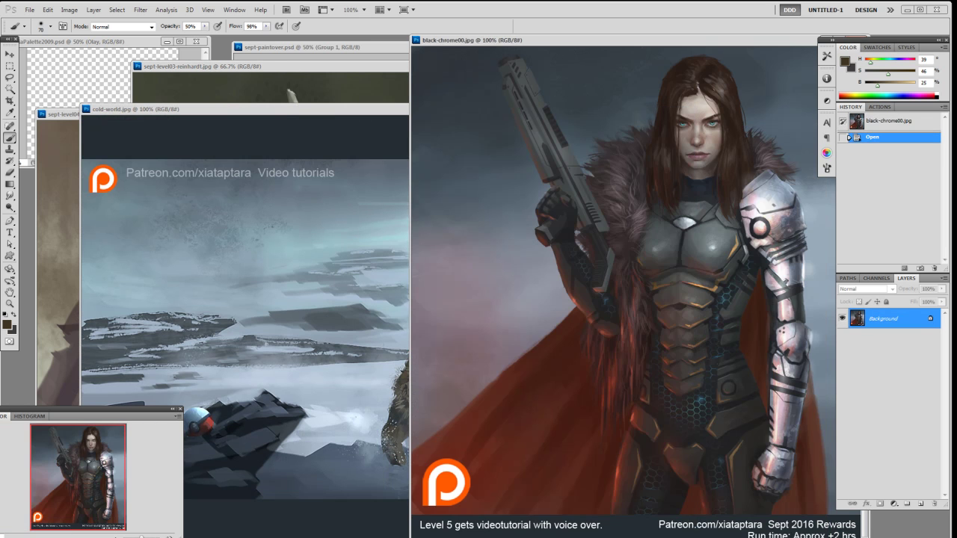
pyautogui.hotkey('ctrl', 'Tab')
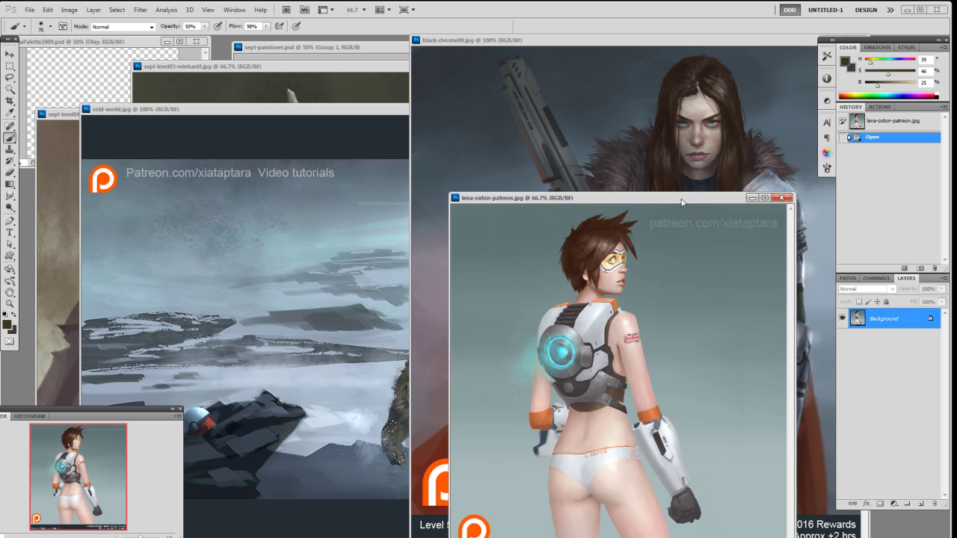
pyautogui.moveTo(680, 196); pyautogui.dragTo(453, 88)
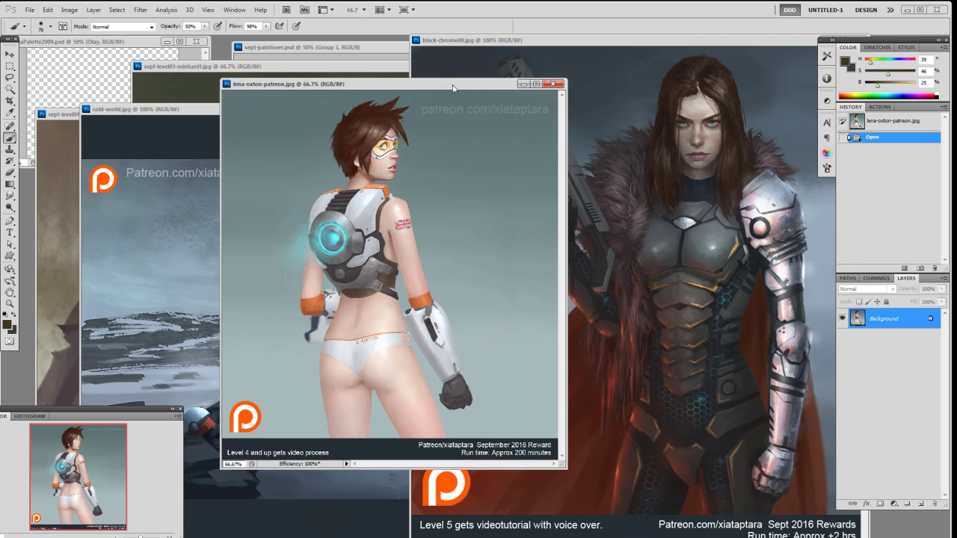
pyautogui.click(65, 116)
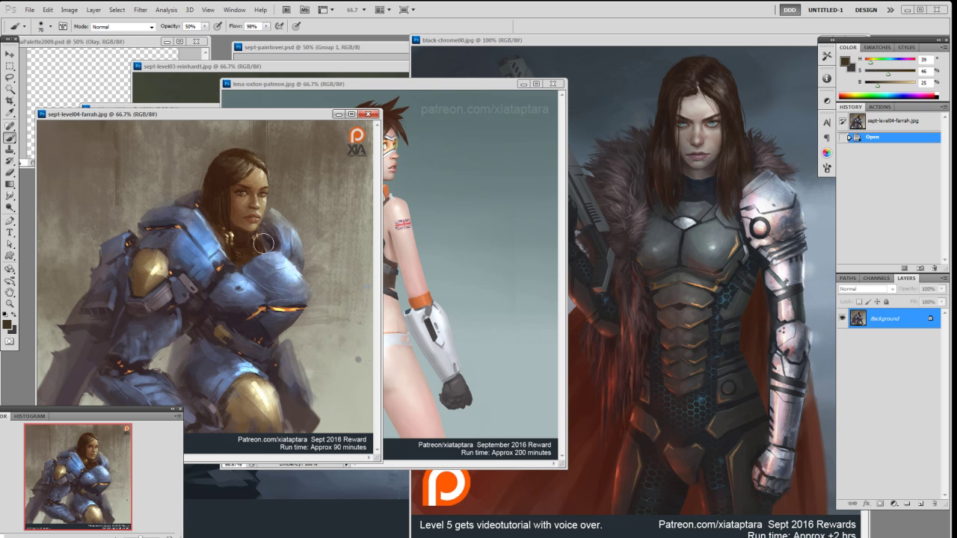
pyautogui.click(368, 113)
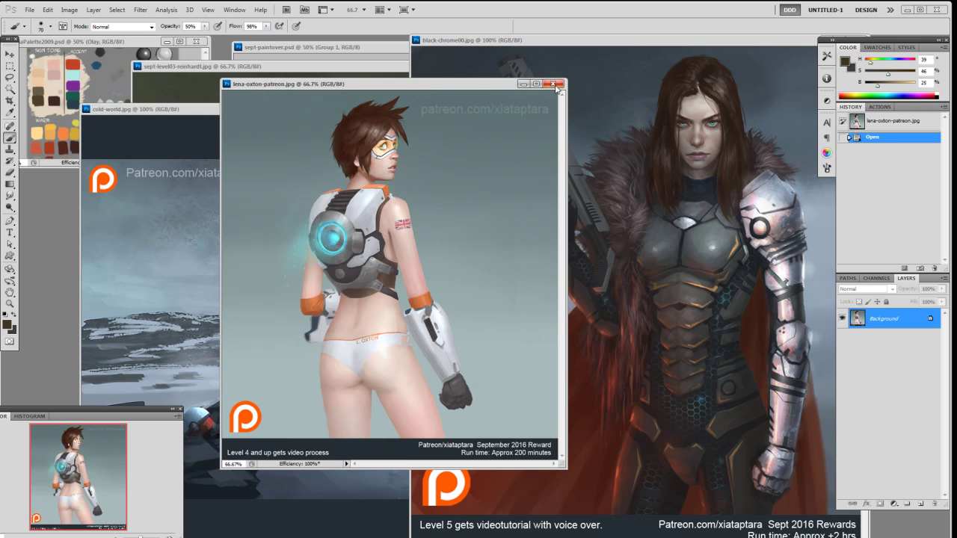
pyautogui.click(554, 83)
# - Bring cold-world.jpg forward and close it together with sept-level03-reinhardt.jpg
pyautogui.click(398, 110)
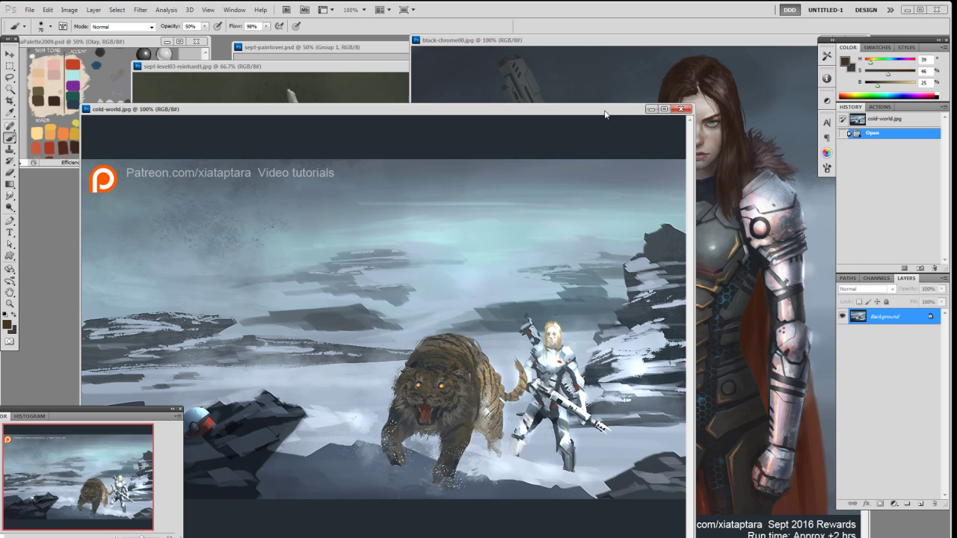
pyautogui.click(681, 109)
pyautogui.moveTo(396, 69); pyautogui.dragTo(285, 106)
pyautogui.click(420, 102)
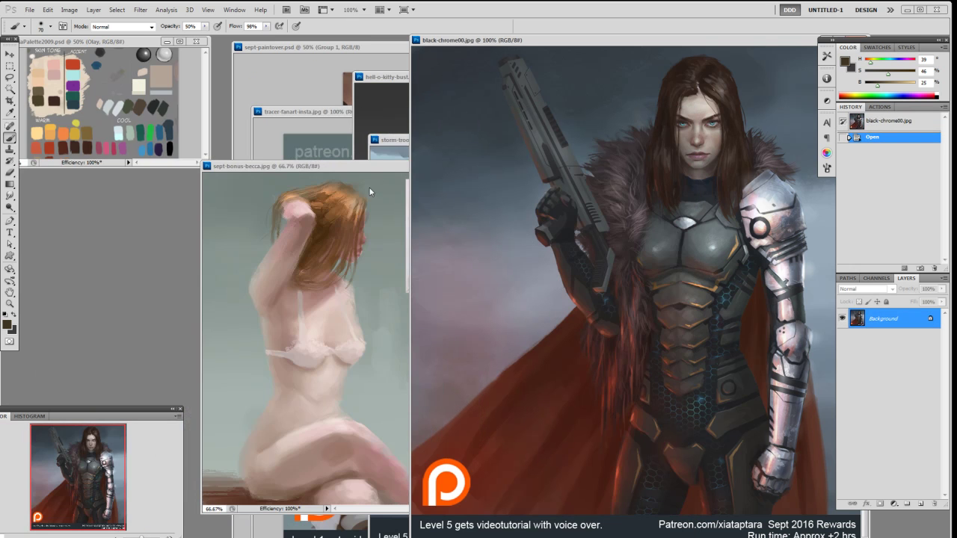
# - Show sept-bonus-becca.jpg in an enlarged window and black-chrome00.jpg in full view, closing each after viewing
pyautogui.moveTo(362, 171); pyautogui.dragTo(291, 90)
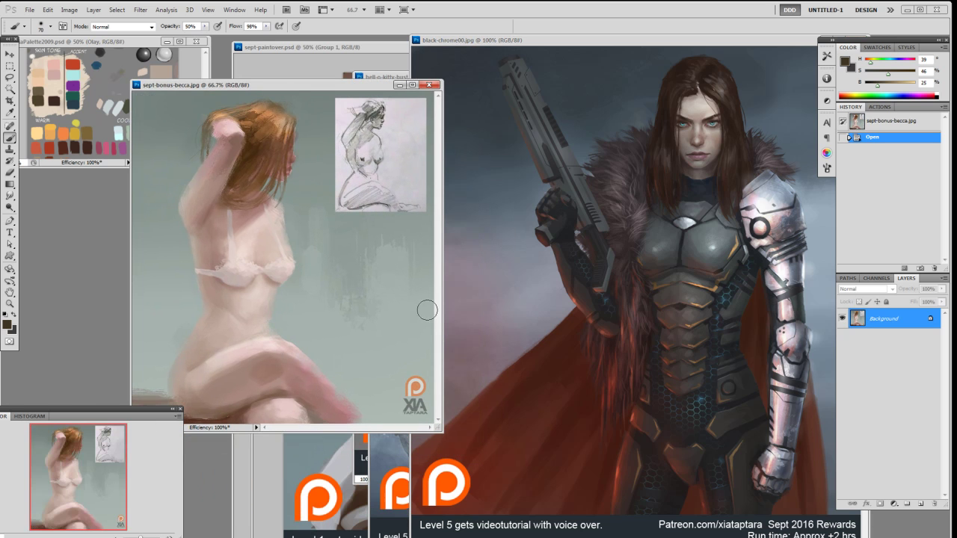
pyautogui.moveTo(440, 432); pyautogui.dragTo(521, 506)
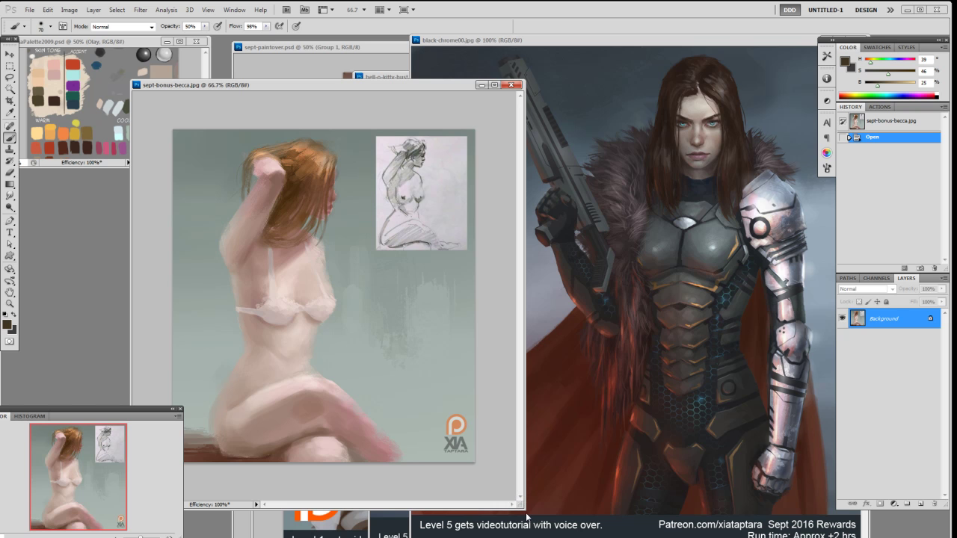
pyautogui.click(512, 85)
pyautogui.moveTo(596, 45); pyautogui.dragTo(314, 52)
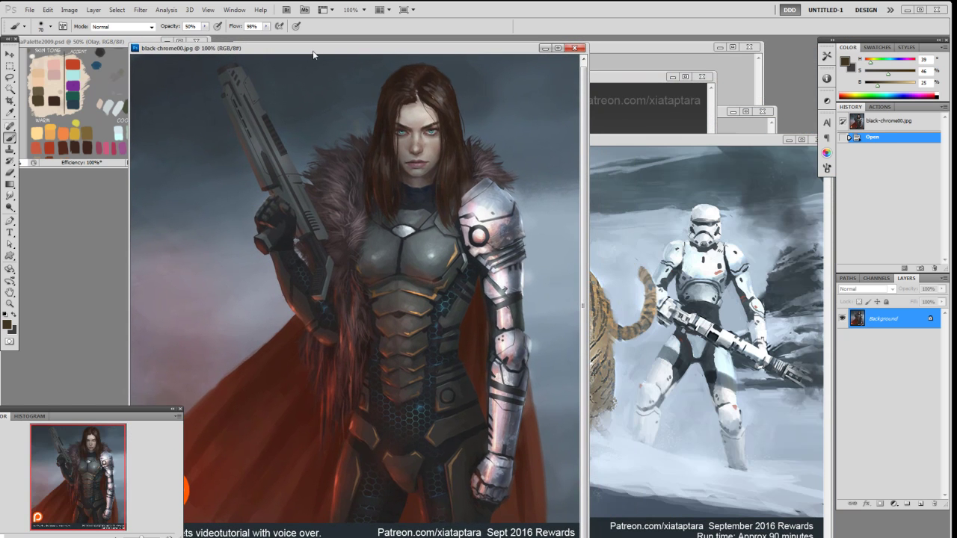
pyautogui.click(575, 49)
# - View and close storm-trooper.jpg, hell-o-kitty-bust.jpg and tracer-fanart-insta.jpg, leaving the swamp paintover in view
pyautogui.moveTo(646, 146); pyautogui.dragTo(311, 90)
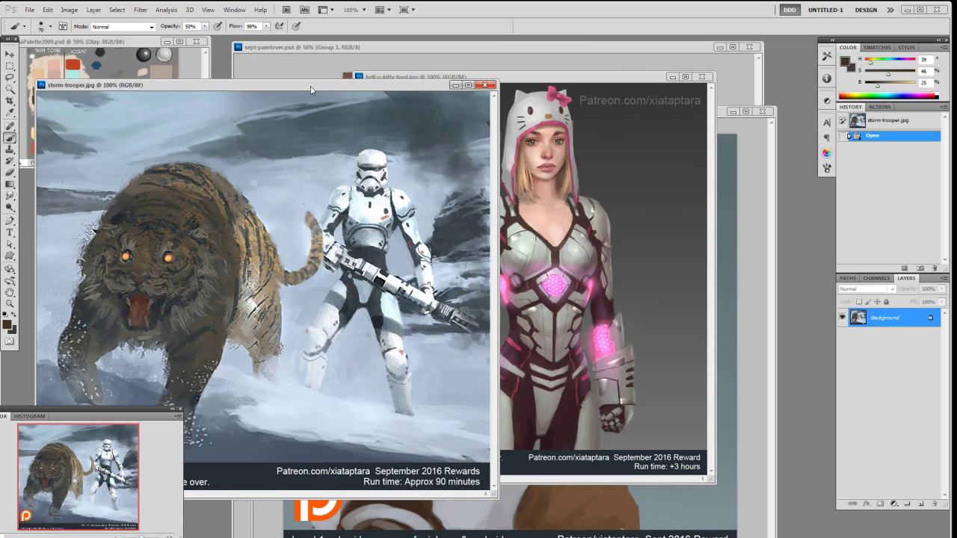
pyautogui.click(491, 88)
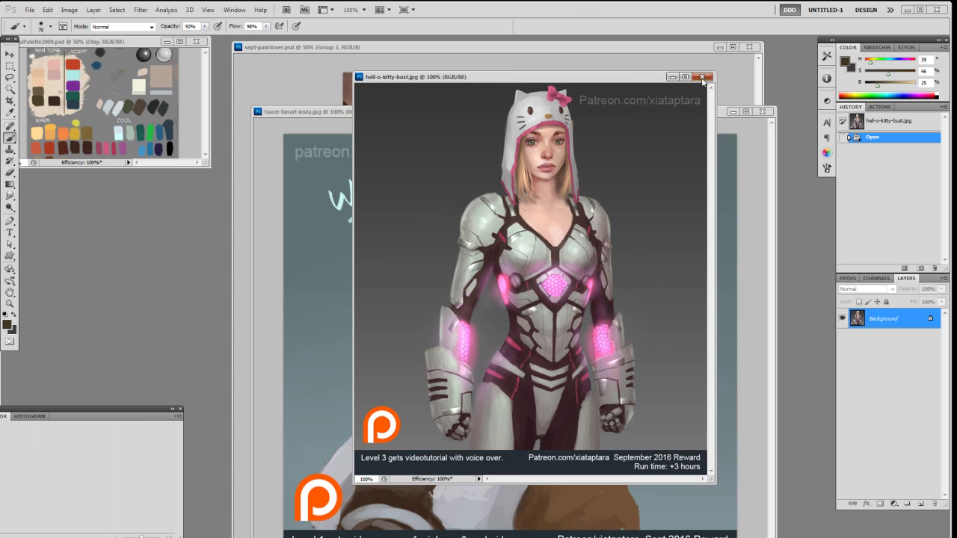
pyautogui.click(703, 77)
pyautogui.moveTo(619, 113); pyautogui.dragTo(440, 86)
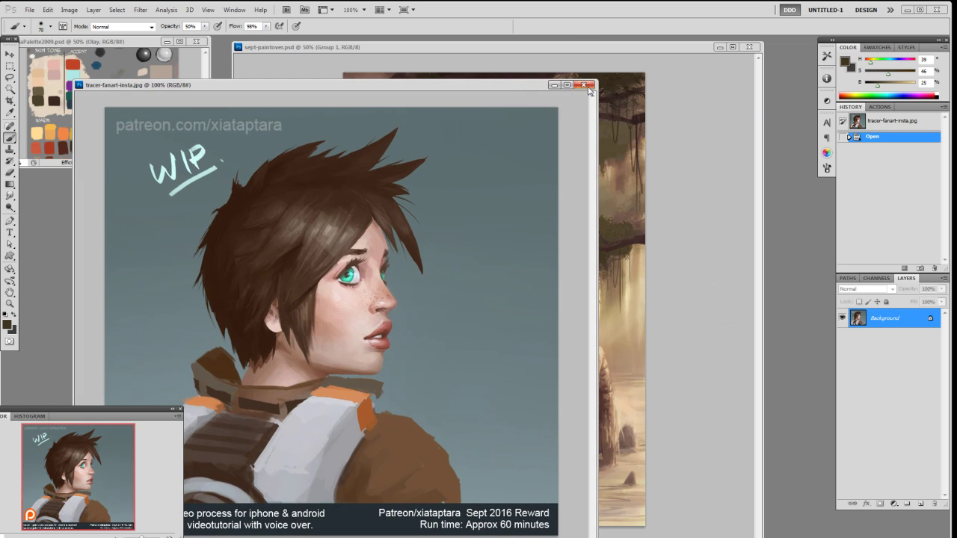
pyautogui.click(585, 85)
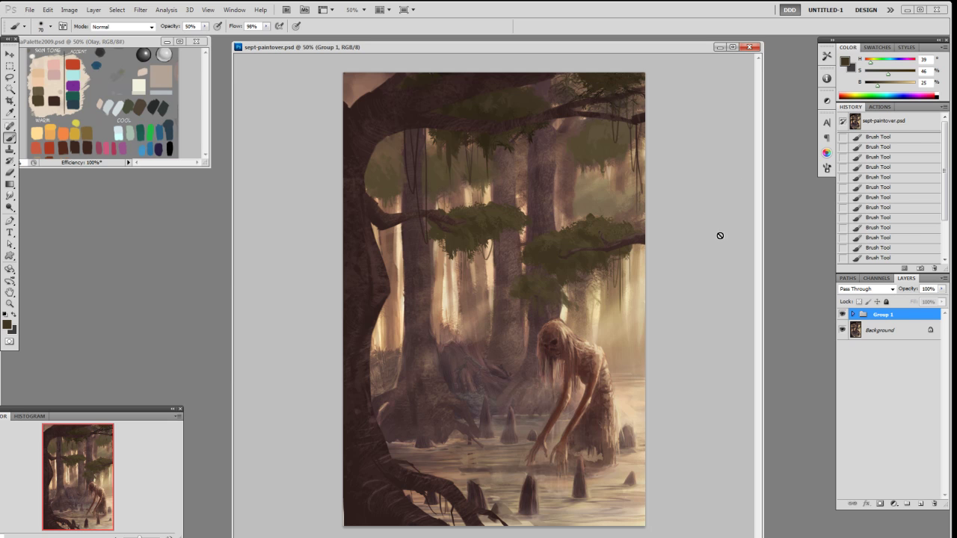
# - Toggle Group 1 on and off to compare the original swamp painting with the finished paintover
pyautogui.click(843, 315)
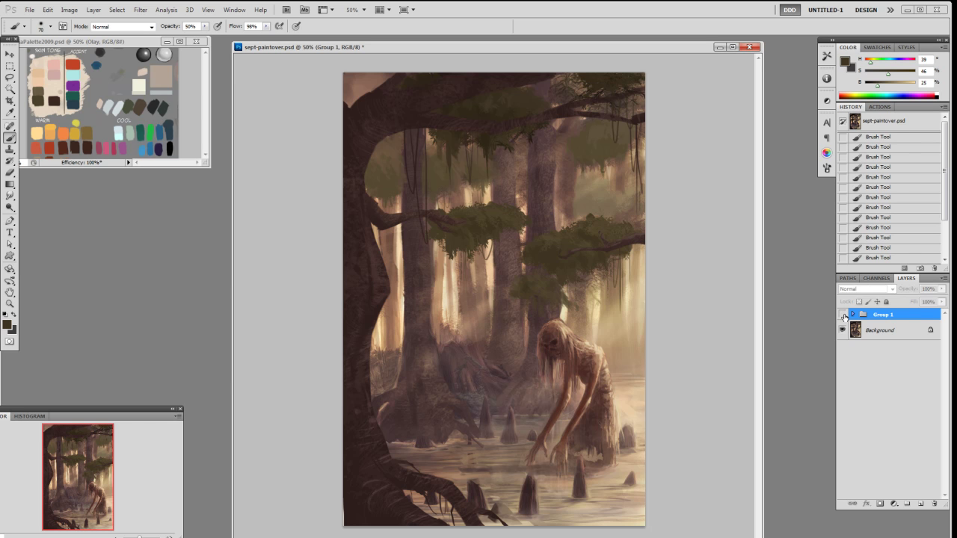
pyautogui.click(842, 315)
pyautogui.click(842, 315)
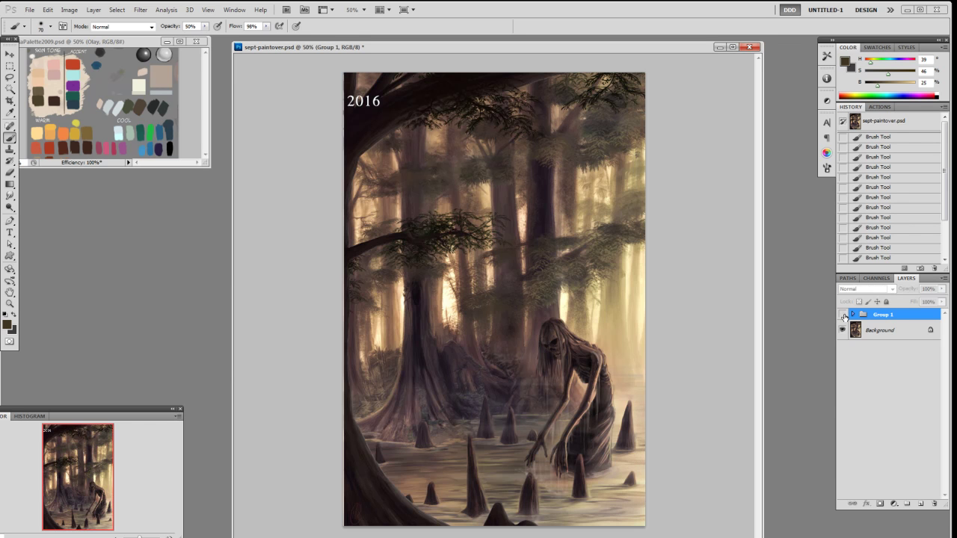
pyautogui.click(843, 314)
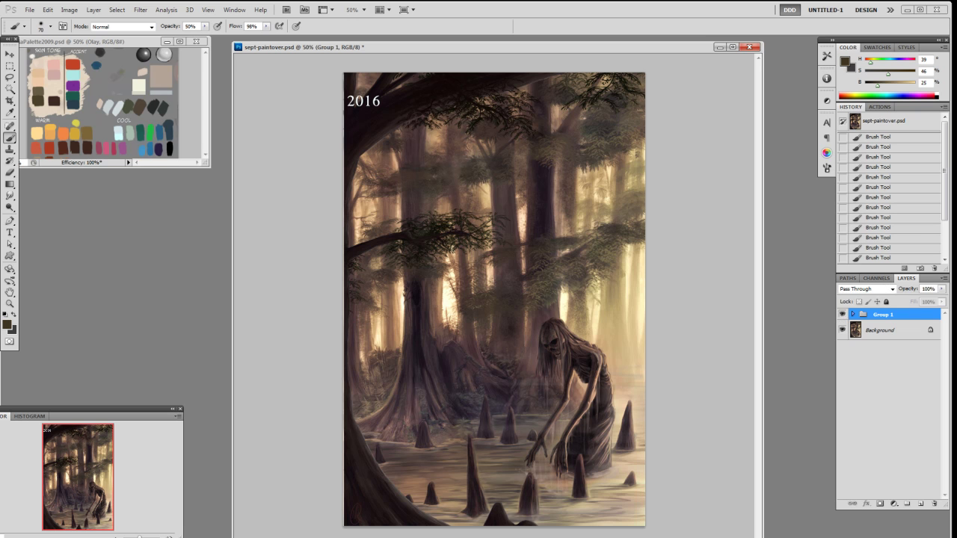
pyautogui.click(843, 314)
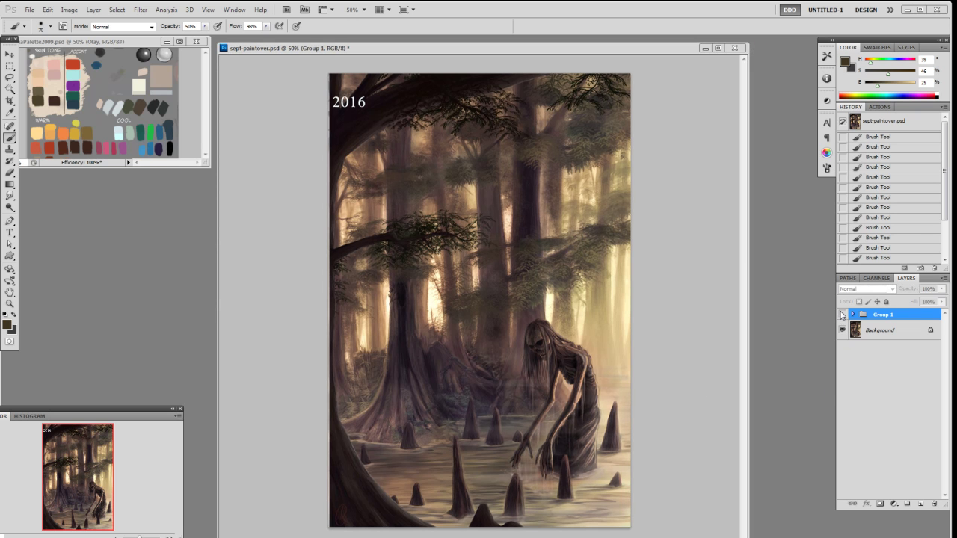
pyautogui.click(843, 315)
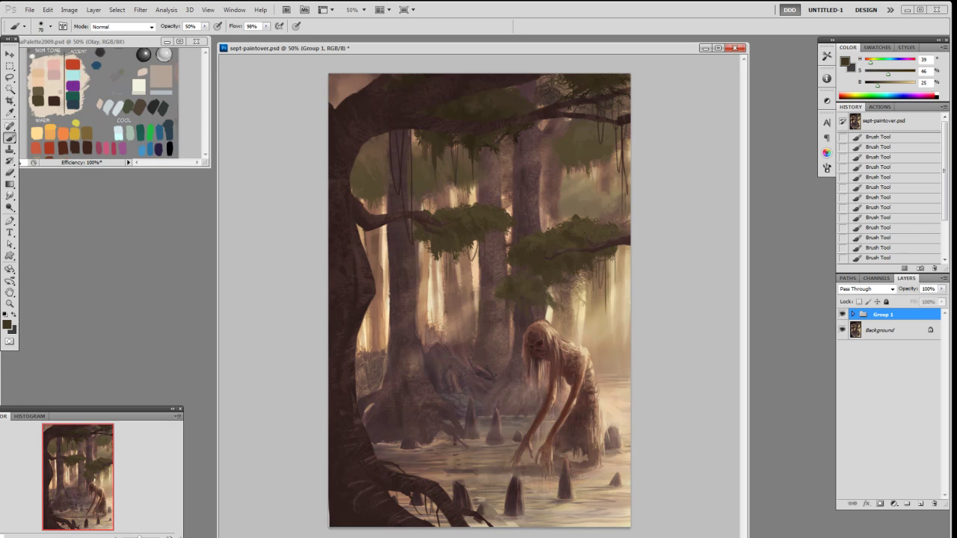
pyautogui.moveTo(486, 49); pyautogui.dragTo(529, 50)
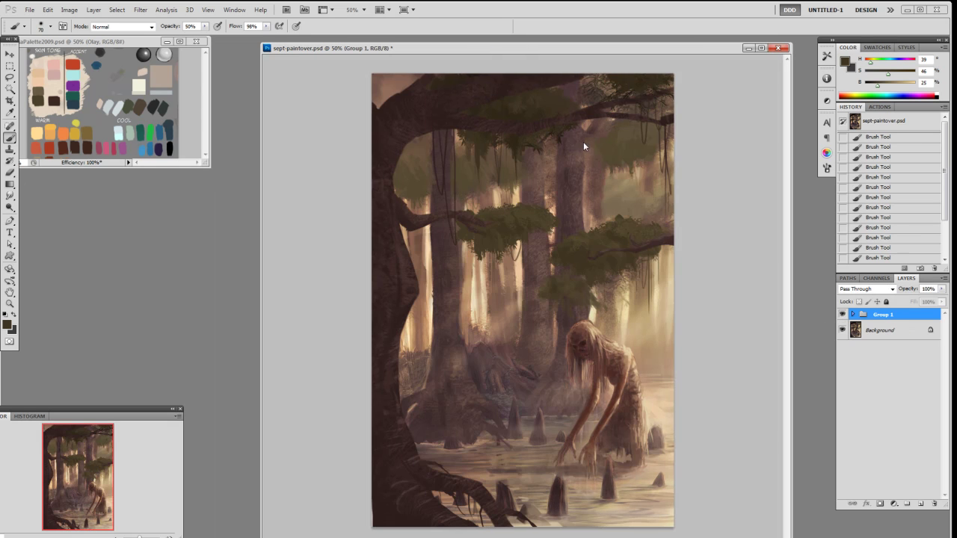
pyautogui.click(842, 315)
pyautogui.click(842, 315)
pyautogui.click(841, 315)
pyautogui.click(841, 316)
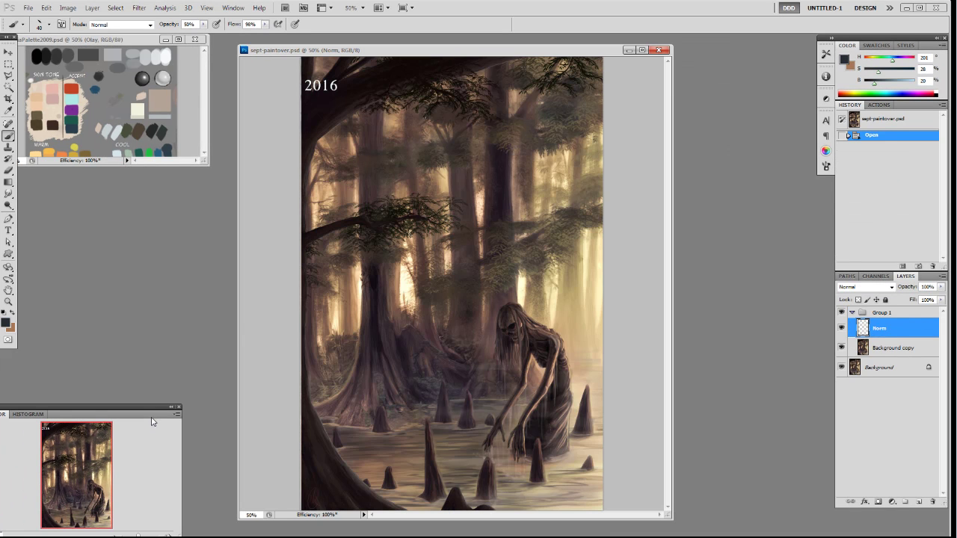
pyautogui.moveTo(627, 410); pyautogui.dragTo(637, 409)
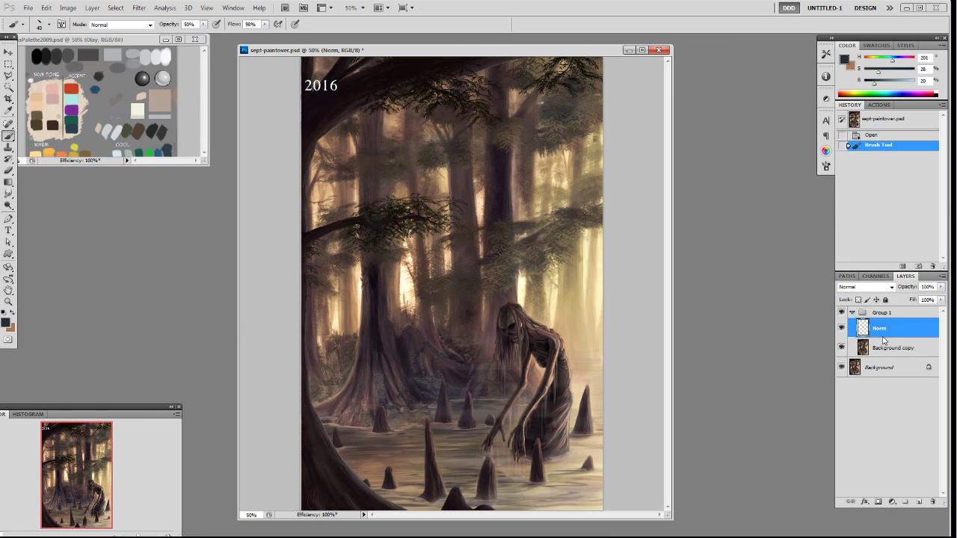
pyautogui.moveTo(606, 259); pyautogui.dragTo(533, 229)
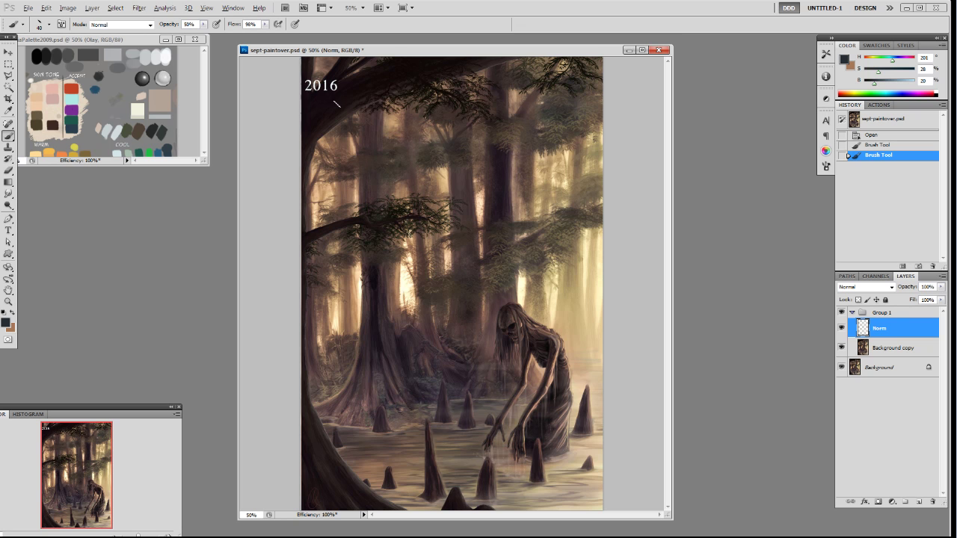
pyautogui.keyDown('alt'); pyautogui.click(354, 98); pyautogui.keyUp('alt')
# - Apply Levels to the Background copy layer, raising the black output level to 20 and slightly darkening the midtones
pyautogui.click(911, 347)
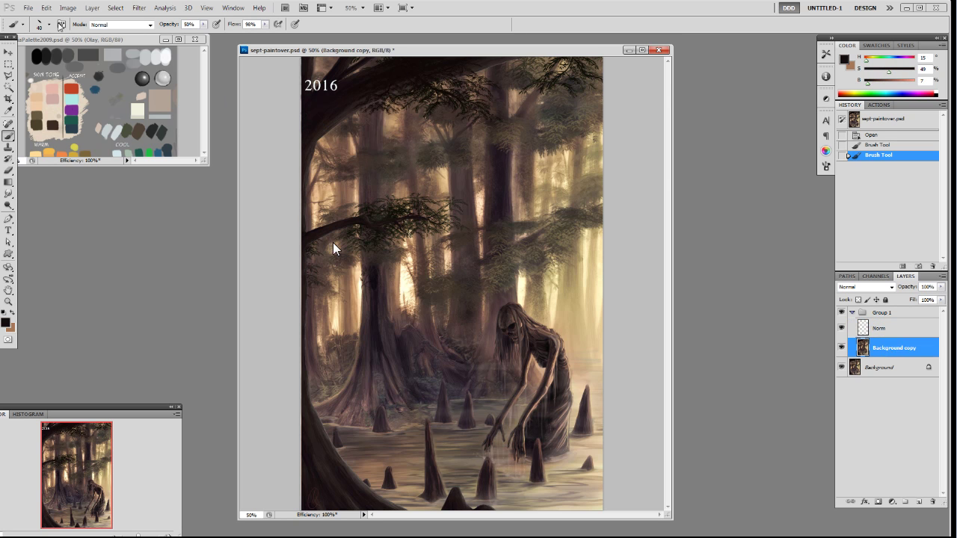
pyautogui.click(68, 8)
pyautogui.moveTo(79, 34)
pyautogui.click(202, 43)
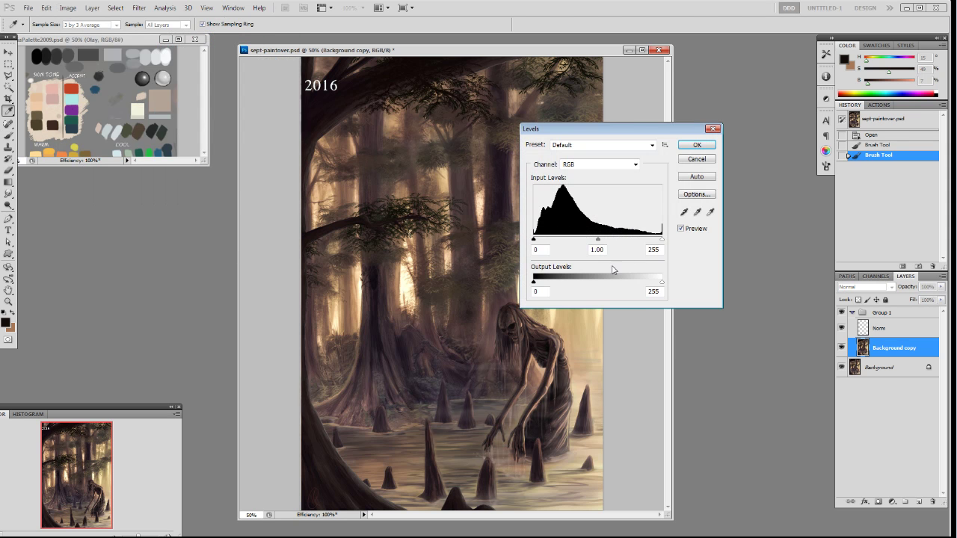
pyautogui.moveTo(534, 282); pyautogui.dragTo(544, 282)
pyautogui.click(336, 105)
pyautogui.click(328, 103)
pyautogui.click(318, 113)
pyautogui.moveTo(597, 240); pyautogui.dragTo(601, 243)
pyautogui.click(319, 114)
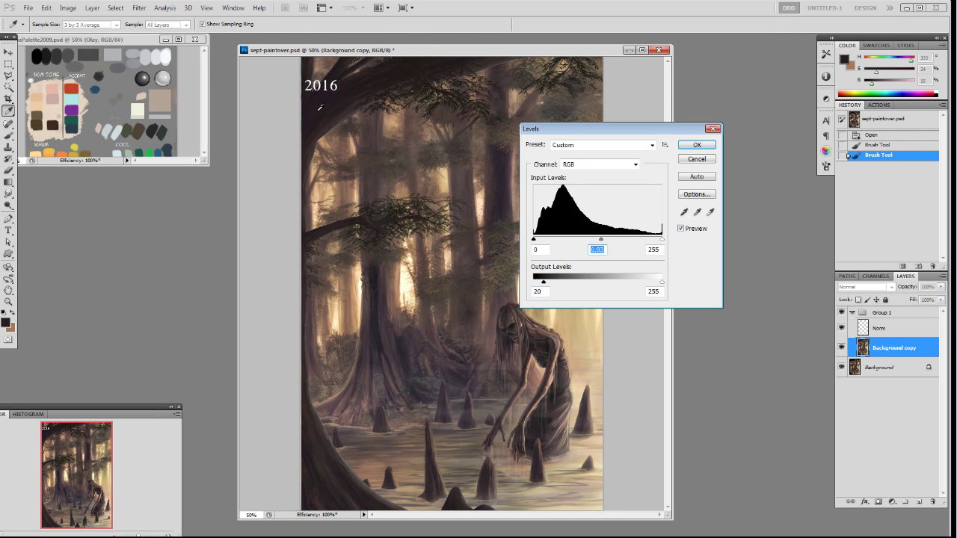
pyautogui.click(697, 144)
# - Toggle Group 1 off and on to compare the original painting with the Levels adjustment
pyautogui.click(842, 314)
pyautogui.click(842, 313)
pyautogui.click(842, 314)
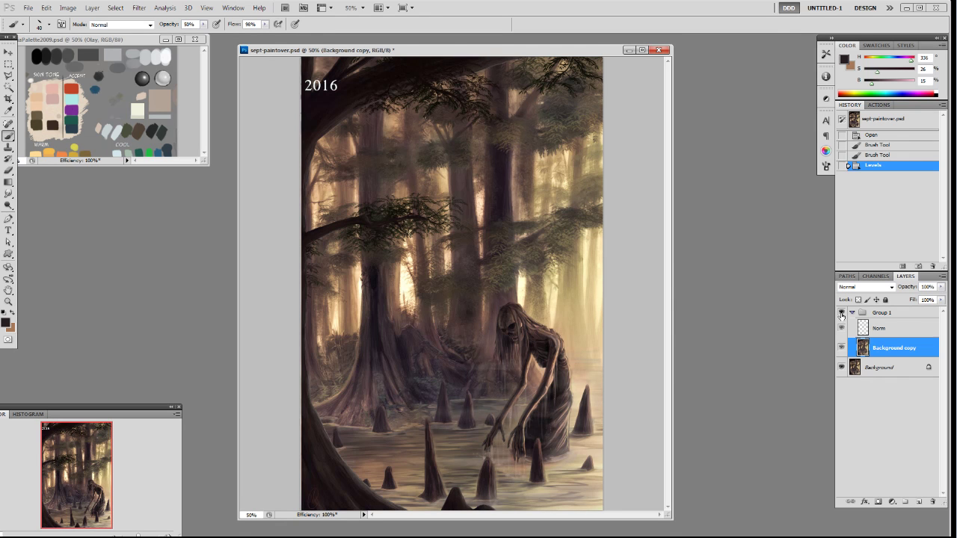
pyautogui.click(841, 314)
pyautogui.click(841, 314)
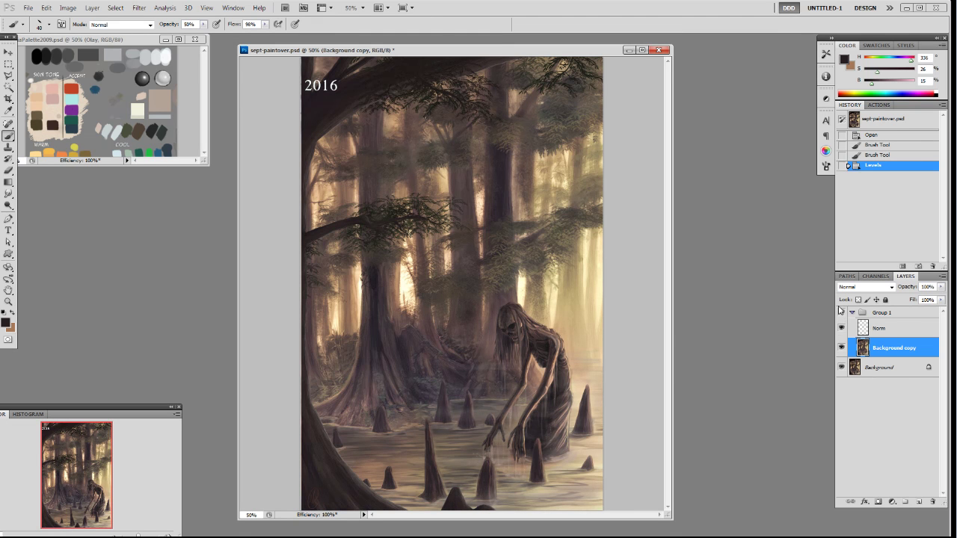
# - On the Norm layer, paint the foreground tree's upper trunk with its sampled dark colour at 100% opacity, checking it against the original
pyautogui.click(878, 333)
pyautogui.keyDown('alt'); pyautogui.click(323, 113); pyautogui.keyUp('alt')
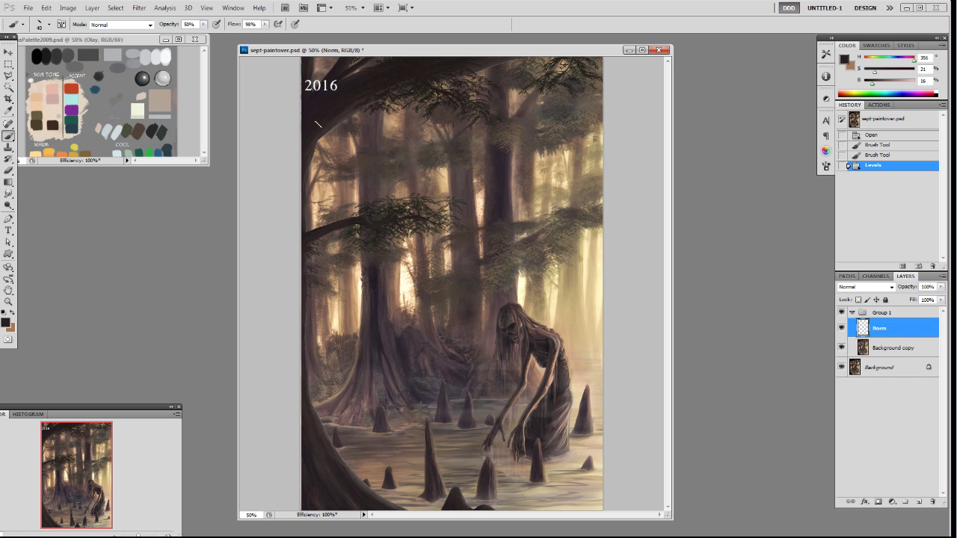
pyautogui.press(']')
pyautogui.press(']')
pyautogui.moveTo(310, 128)
pyautogui.mouseDown()
pyautogui.moveTo(328, 104)
pyautogui.moveTo(315, 124)
pyautogui.moveTo(367, 91)
pyautogui.mouseUp()
pyautogui.click(842, 328)
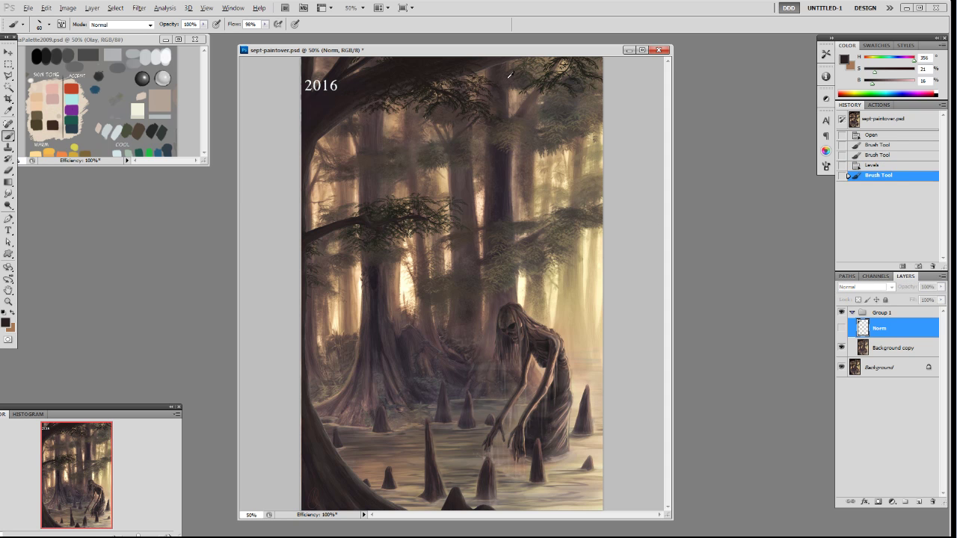
pyautogui.click(842, 328)
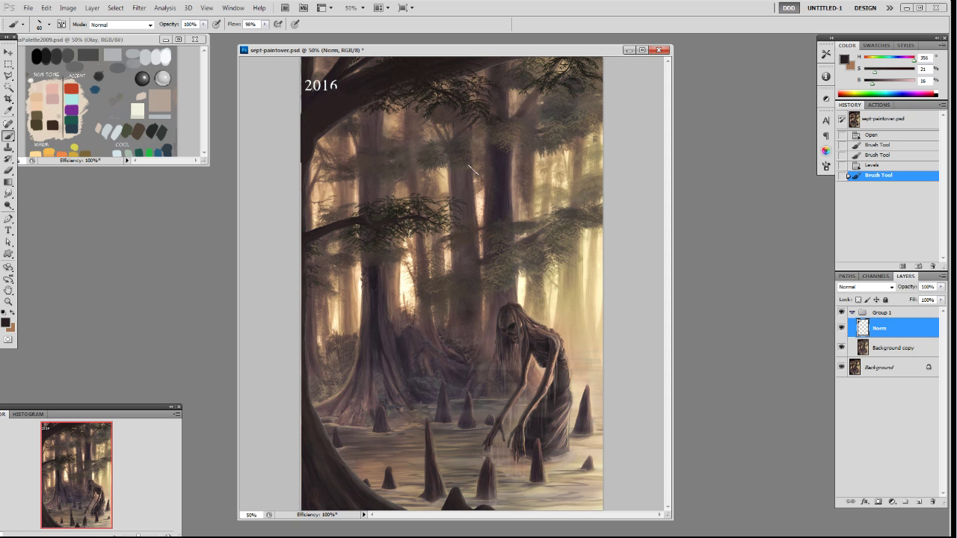
# - Block in the foreground tree as a solid dark silhouette from its upper limb down the widened trunk to the roots
pyautogui.moveTo(319, 96)
pyautogui.mouseDown()
pyautogui.moveTo(329, 114)
pyautogui.moveTo(378, 91)
pyautogui.mouseUp()
pyautogui.moveTo(323, 125); pyautogui.dragTo(301, 188)
pyautogui.moveTo(323, 126)
pyautogui.mouseDown()
pyautogui.moveTo(309, 164)
pyautogui.moveTo(341, 277)
pyautogui.moveTo(312, 421)
pyautogui.mouseUp()
pyautogui.moveTo(320, 364)
pyautogui.mouseDown()
pyautogui.moveTo(347, 472)
pyautogui.moveTo(331, 447)
pyautogui.moveTo(319, 385)
pyautogui.moveTo(310, 466)
pyautogui.moveTo(330, 453)
pyautogui.moveTo(338, 485)
pyautogui.moveTo(359, 450)
pyautogui.moveTo(429, 506)
pyautogui.moveTo(398, 472)
pyautogui.moveTo(345, 454)
pyautogui.moveTo(394, 469)
pyautogui.moveTo(426, 501)
pyautogui.moveTo(404, 470)
pyautogui.moveTo(435, 511)
pyautogui.mouseUp()
pyautogui.rightClick(366, 486)
pyautogui.click(525, 440)
pyautogui.moveTo(346, 467)
pyautogui.mouseDown()
pyautogui.moveTo(366, 499)
pyautogui.moveTo(355, 499)
pyautogui.moveTo(396, 511)
pyautogui.moveTo(348, 471)
pyautogui.mouseUp()
pyautogui.moveTo(306, 372); pyautogui.dragTo(309, 329)
pyautogui.rightClick(314, 287)
pyautogui.doubleClick(376, 348)
pyautogui.moveTo(310, 176)
pyautogui.mouseDown()
pyautogui.moveTo(332, 249)
pyautogui.moveTo(310, 327)
pyautogui.moveTo(309, 216)
pyautogui.moveTo(329, 270)
pyautogui.moveTo(330, 234)
pyautogui.moveTo(307, 180)
pyautogui.moveTo(303, 338)
pyautogui.mouseUp()
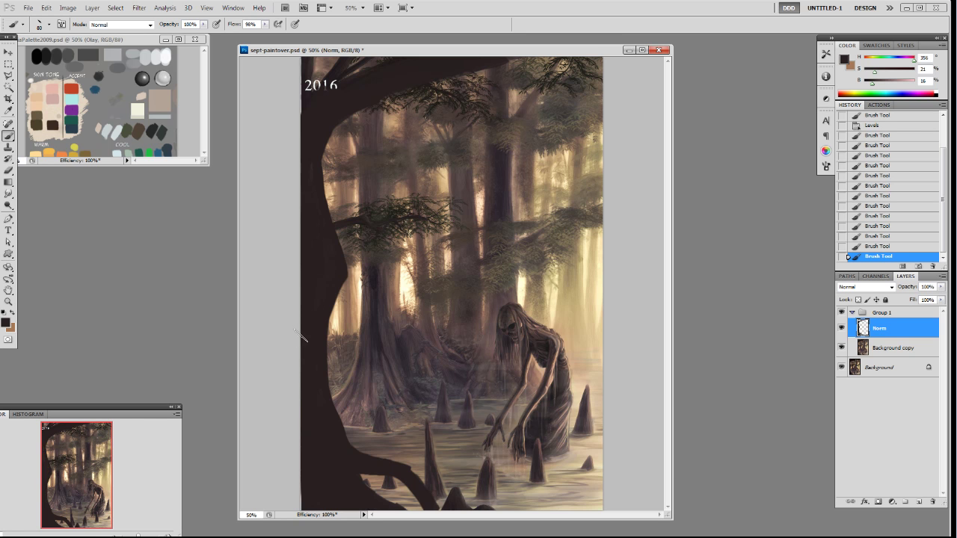
# - Refine the foreground roots with a smaller brush and extend dark branches across the canopy and over part of the 2016 text
pyautogui.press('[')
pyautogui.press('[')
pyautogui.press('[')
pyautogui.press('[')
pyautogui.click(410, 470)
pyautogui.moveTo(359, 477); pyautogui.dragTo(394, 505)
pyautogui.moveTo(345, 113)
pyautogui.mouseDown()
pyautogui.moveTo(403, 98)
pyautogui.moveTo(355, 110)
pyautogui.moveTo(448, 113)
pyautogui.moveTo(507, 99)
pyautogui.moveTo(450, 114)
pyautogui.moveTo(368, 110)
pyautogui.moveTo(394, 102)
pyautogui.mouseUp()
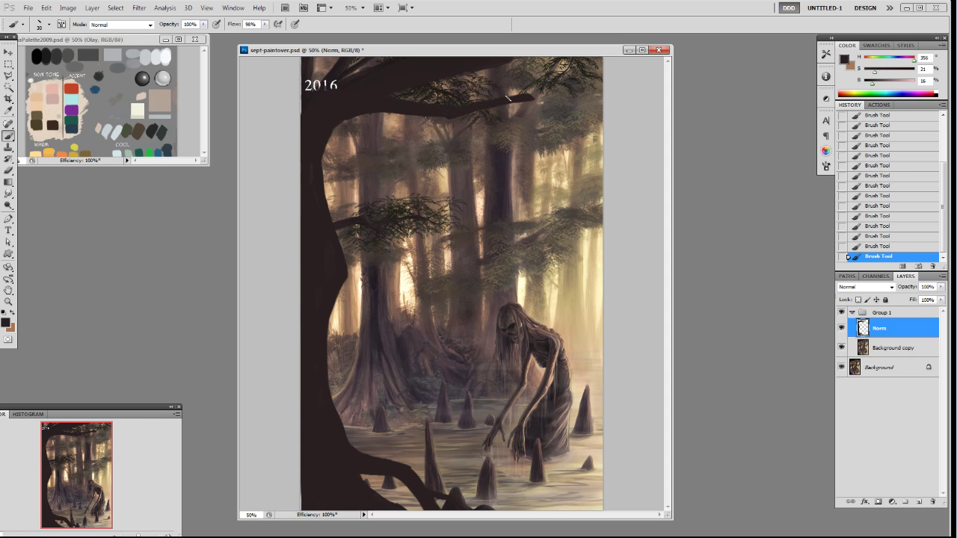
pyautogui.moveTo(487, 103)
pyautogui.mouseDown()
pyautogui.moveTo(548, 83)
pyautogui.moveTo(512, 97)
pyautogui.moveTo(590, 101)
pyautogui.mouseUp()
pyautogui.moveTo(345, 84); pyautogui.dragTo(309, 95)
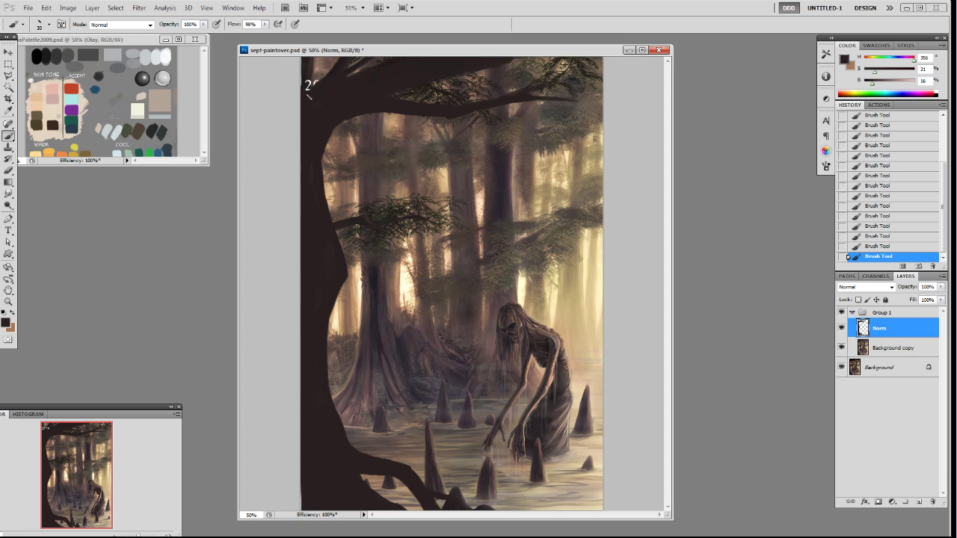
# - Add a layer named bg above Background copy and cover the remaining 2016 text with a sampled background brown
pyautogui.click(893, 355)
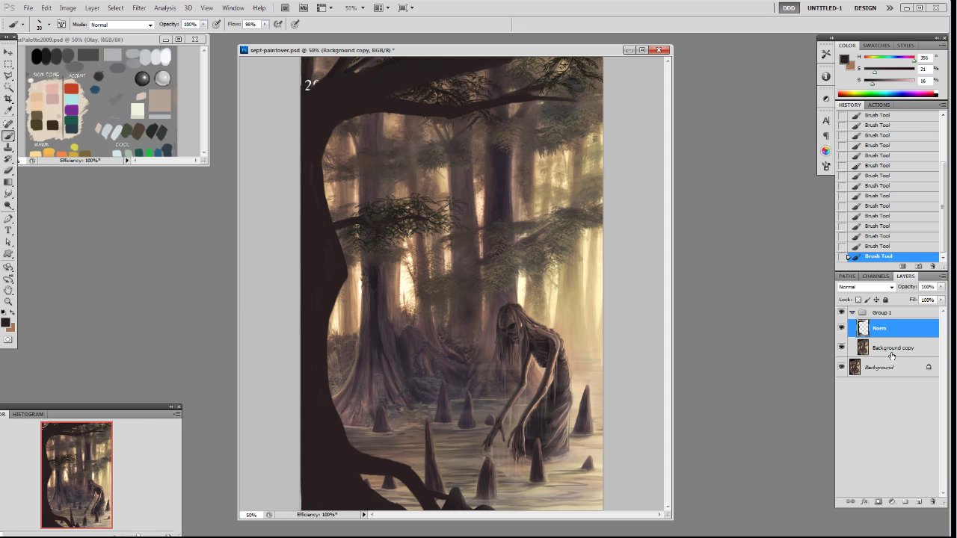
pyautogui.hotkey('ctrl', 'shift', 'alt', 'n')
pyautogui.doubleClick(879, 348)
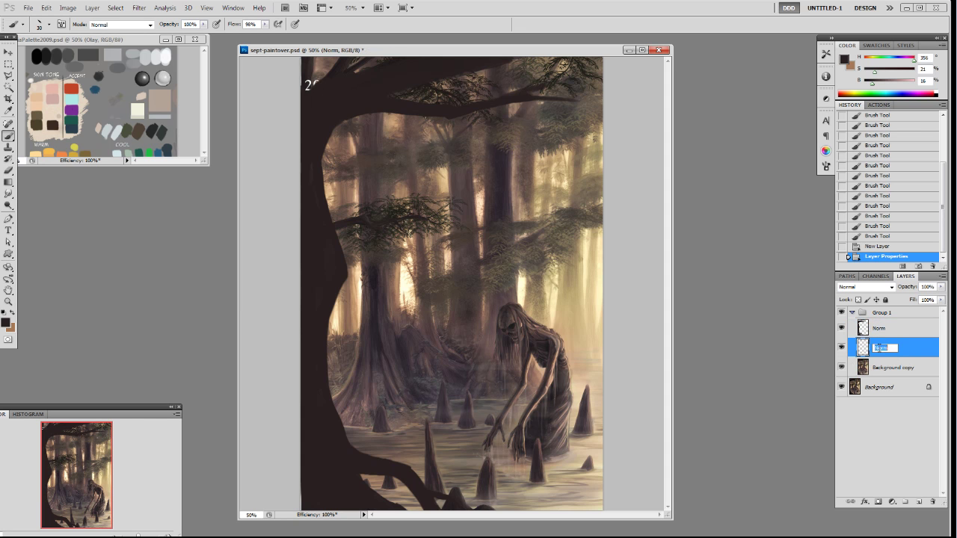
pyautogui.write('bg')
pyautogui.press('Return')
pyautogui.keyDown('alt'); pyautogui.click(324, 68); pyautogui.keyUp('alt')
pyautogui.moveTo(311, 85); pyautogui.dragTo(310, 63)
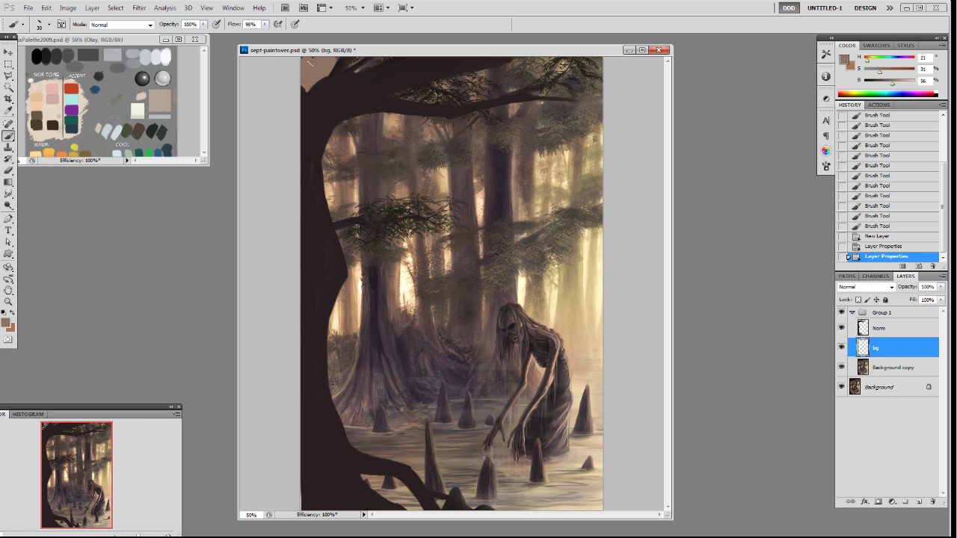
# - Try a large textured brush stroke in the upper-left canopy gap, then undo it, enlarging the image window
pyautogui.keyDown('alt'); pyautogui.click(369, 68); pyautogui.keyUp('alt')
pyautogui.rightClick(353, 78)
pyautogui.click(372, 171)
pyautogui.rightClick(349, 71)
pyautogui.click(400, 153)
pyautogui.keyDown('alt'); pyautogui.click(325, 70); pyautogui.keyUp('alt')
pyautogui.moveTo(334, 51); pyautogui.dragTo(365, 49)
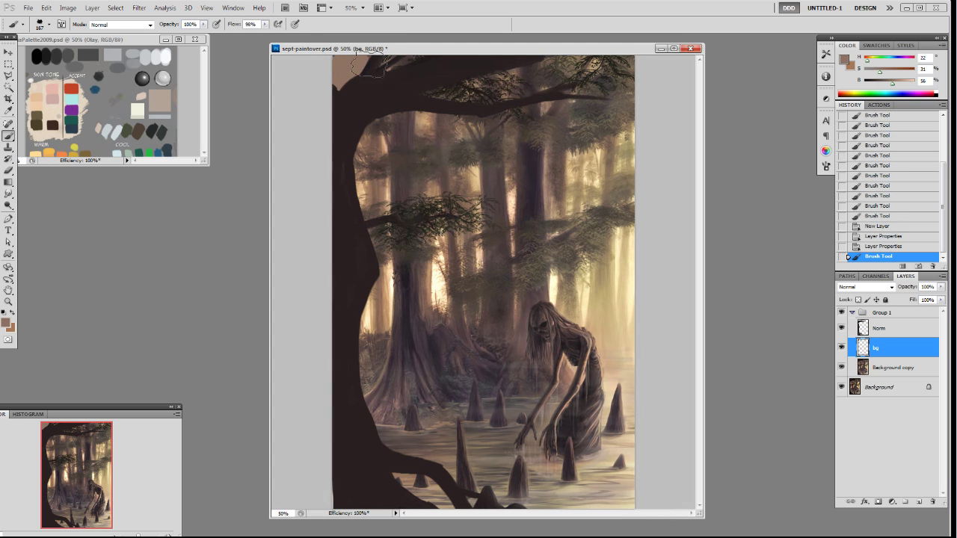
pyautogui.moveTo(704, 517); pyautogui.dragTo(735, 537)
pyautogui.hotkey('ctrl', 'z')
# - Blend sampled background tones into the upper-left canopy gap at 50% opacity
pyautogui.moveTo(384, 79)
pyautogui.mouseDown()
pyautogui.moveTo(419, 91)
pyautogui.moveTo(422, 72)
pyautogui.moveTo(379, 66)
pyautogui.moveTo(362, 86)
pyautogui.moveTo(393, 95)
pyautogui.moveTo(399, 83)
pyautogui.moveTo(367, 75)
pyautogui.moveTo(376, 86)
pyautogui.moveTo(415, 78)
pyautogui.mouseUp()
pyautogui.keyDown('alt'); pyautogui.click(418, 77); pyautogui.keyUp('alt')
pyautogui.keyDown('alt'); pyautogui.click(362, 85); pyautogui.keyUp('alt')
pyautogui.press('5')
pyautogui.keyDown('alt'); pyautogui.click(391, 86); pyautogui.keyUp('alt')
pyautogui.keyDown('alt'); pyautogui.click(418, 70); pyautogui.keyUp('alt')
pyautogui.moveTo(356, 70); pyautogui.dragTo(348, 78)
pyautogui.moveTo(351, 73); pyautogui.dragTo(347, 105)
pyautogui.moveTo(349, 101); pyautogui.dragTo(350, 116)
# - Paint sampled water tones at 100% opacity over the small cypress knees beside the foreground root tip
pyautogui.rightClick(584, 449)
pyautogui.click(647, 475)
pyautogui.click(634, 477)
pyautogui.keyDown('alt'); pyautogui.click(552, 522); pyautogui.keyUp('alt')
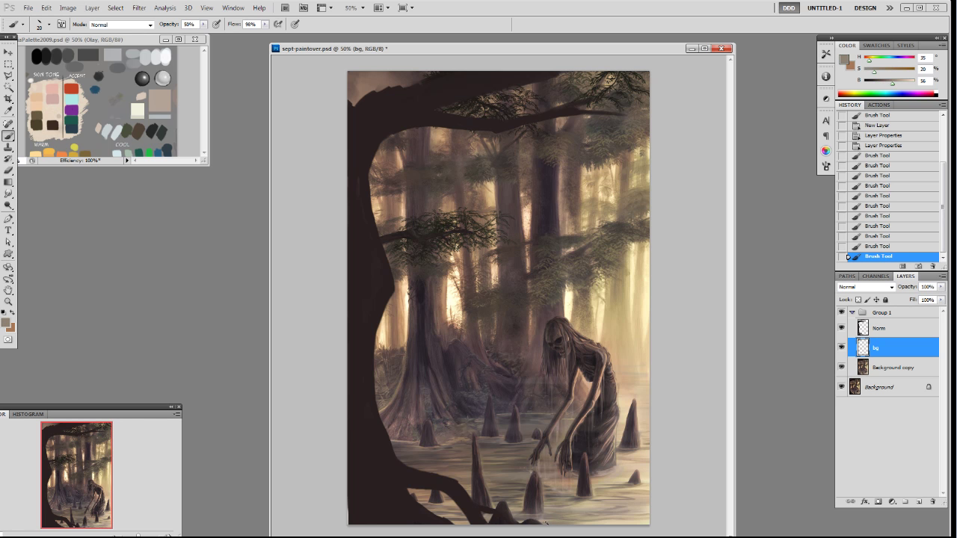
pyautogui.press(']')
pyautogui.press('0')
pyautogui.moveTo(544, 522)
pyautogui.mouseDown()
pyautogui.moveTo(511, 493)
pyautogui.moveTo(504, 514)
pyautogui.moveTo(519, 520)
pyautogui.moveTo(517, 504)
pyautogui.moveTo(518, 518)
pyautogui.mouseUp()
pyautogui.keyDown('alt'); pyautogui.click(517, 512); pyautogui.keyUp('alt')
pyautogui.keyDown('alt'); pyautogui.click(582, 522); pyautogui.keyUp('alt')
pyautogui.keyDown('alt'); pyautogui.click(513, 505); pyautogui.keyUp('alt')
pyautogui.keyDown('alt'); pyautogui.click(522, 520); pyautogui.keyUp('alt')
pyautogui.keyDown('alt'); pyautogui.click(501, 505); pyautogui.keyUp('alt')
pyautogui.keyDown('alt'); pyautogui.click(456, 517); pyautogui.keyUp('alt')
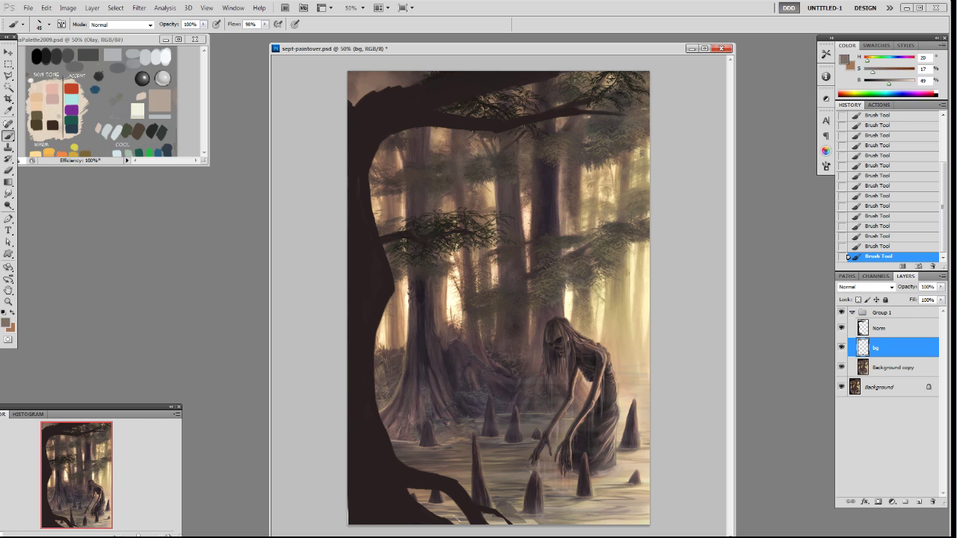
# - On the Norm layer, add thin dark branches in the upper-left canopy gap and extend the long branch to the right image edge
pyautogui.hotkey('alt', ']')
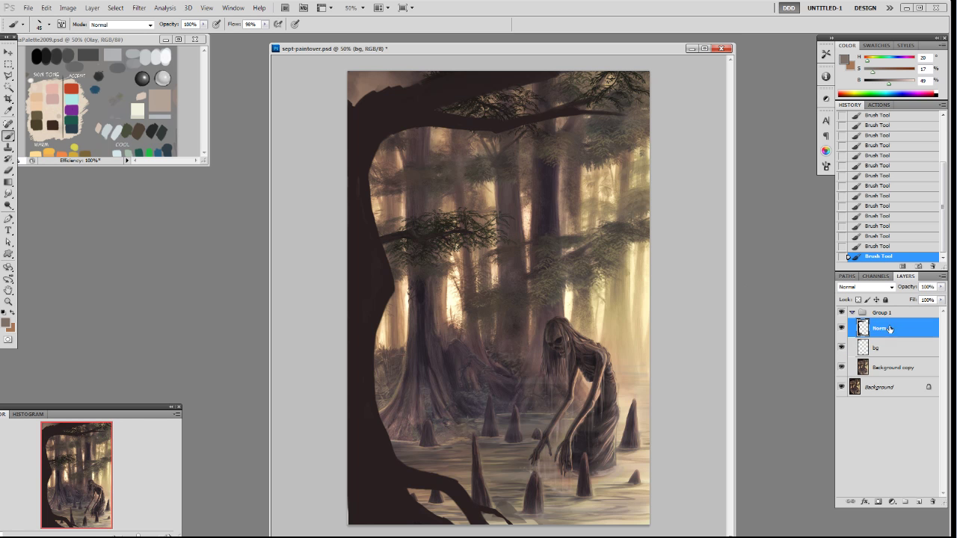
pyautogui.keyDown('alt'); pyautogui.click(379, 100); pyautogui.keyUp('alt')
pyautogui.rightClick(380, 103)
pyautogui.doubleClick(445, 165)
pyautogui.moveTo(395, 94)
pyautogui.mouseDown()
pyautogui.moveTo(405, 75)
pyautogui.moveTo(392, 80)
pyautogui.mouseUp()
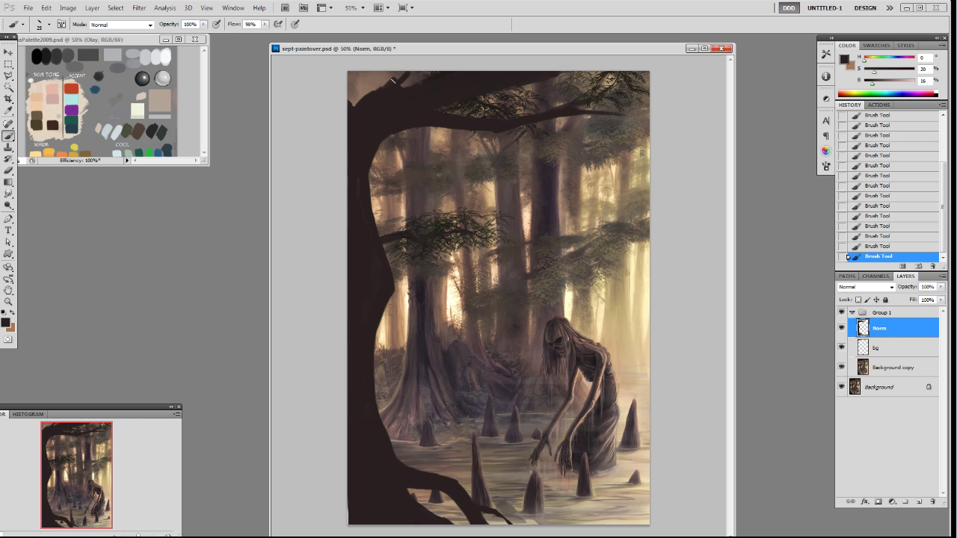
pyautogui.moveTo(606, 114)
pyautogui.mouseDown()
pyautogui.moveTo(572, 113)
pyautogui.moveTo(636, 119)
pyautogui.moveTo(664, 109)
pyautogui.moveTo(560, 105)
pyautogui.moveTo(650, 87)
pyautogui.mouseUp()
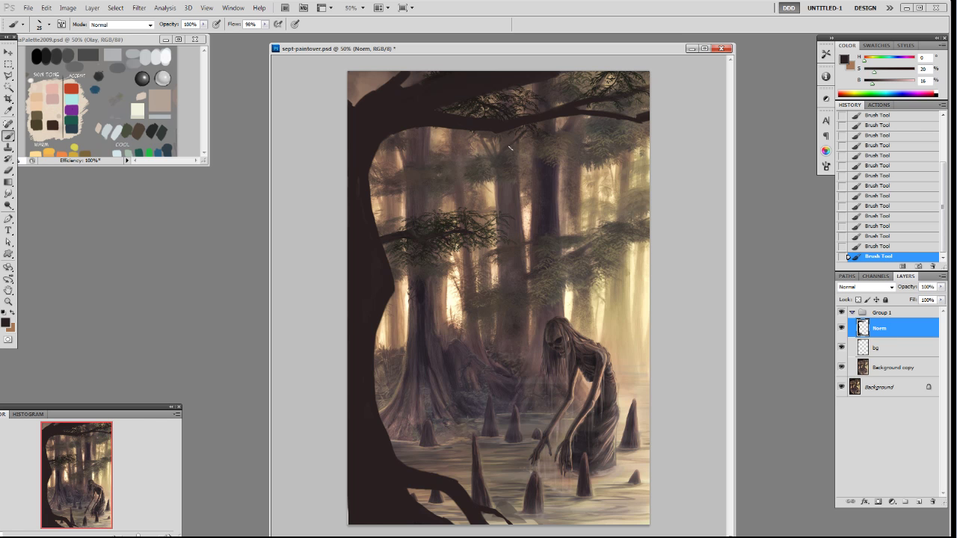
# - Add a new layer directly above the bg layer for the midground trees
pyautogui.click(881, 352)
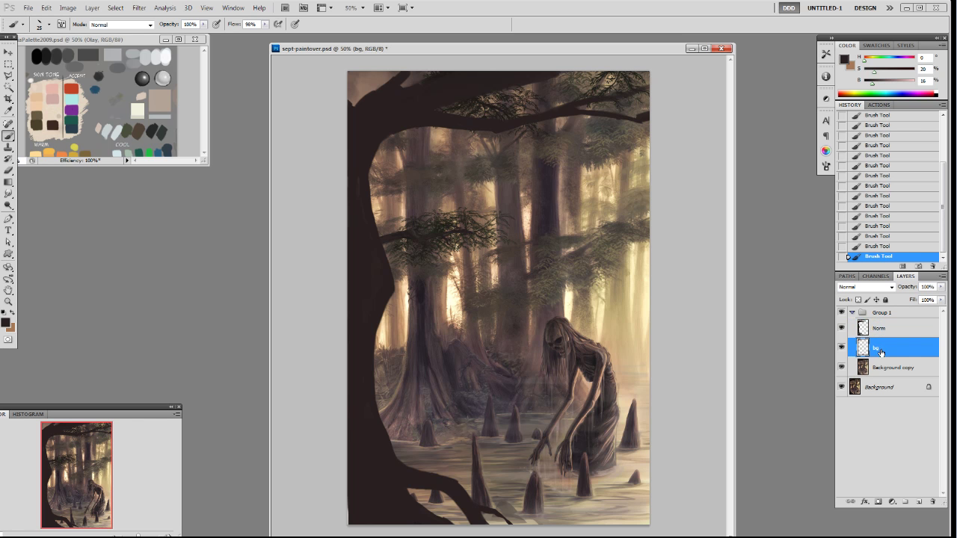
pyautogui.hotkey('ctrl', 'shift', 'alt', 'n')
pyautogui.click(879, 368)
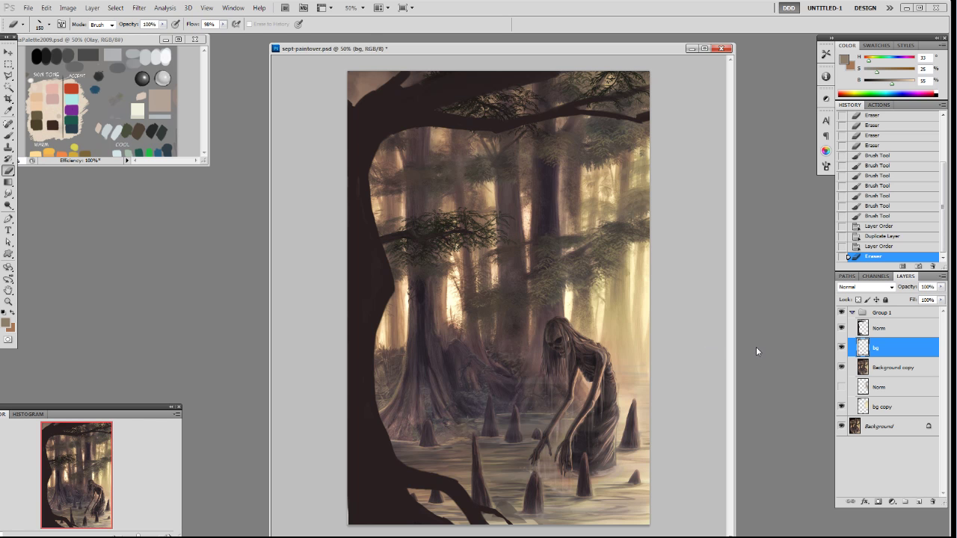
pyautogui.click(893, 371)
pyautogui.click(893, 353)
pyautogui.hotkey('ctrl', 'shift', 'alt', 'n')
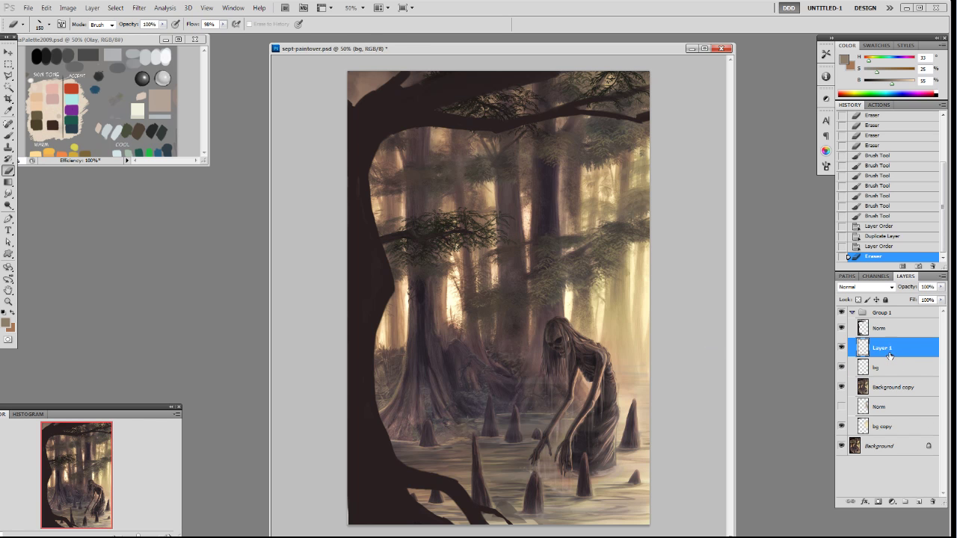
# - Sample the midground tree's dark purple-brown and block in its trunk and flared base as a flat shape
pyautogui.press('b')
pyautogui.keyDown('alt'); pyautogui.click(425, 296); pyautogui.keyUp('alt')
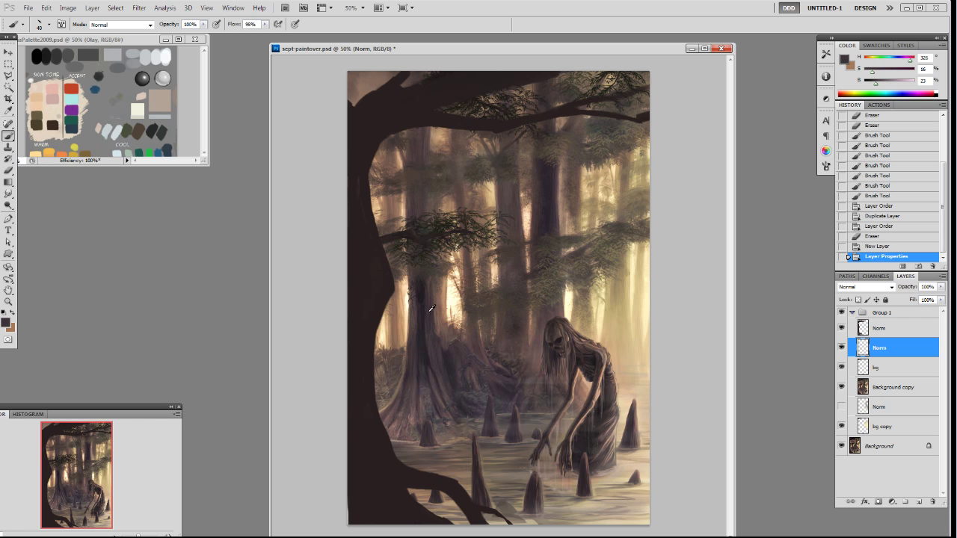
pyautogui.moveTo(431, 305)
pyautogui.mouseDown()
pyautogui.moveTo(422, 390)
pyautogui.moveTo(398, 416)
pyautogui.mouseUp()
pyautogui.moveTo(419, 372)
pyautogui.mouseDown()
pyautogui.moveTo(408, 419)
pyautogui.moveTo(393, 432)
pyautogui.moveTo(406, 438)
pyautogui.moveTo(428, 342)
pyautogui.moveTo(428, 285)
pyautogui.mouseUp()
pyautogui.moveTo(419, 316)
pyautogui.mouseDown()
pyautogui.moveTo(426, 286)
pyautogui.moveTo(416, 284)
pyautogui.moveTo(417, 174)
pyautogui.moveTo(416, 218)
pyautogui.moveTo(408, 163)
pyautogui.moveTo(443, 362)
pyautogui.mouseUp()
pyautogui.press('[')
pyautogui.moveTo(445, 369)
pyautogui.mouseDown()
pyautogui.moveTo(476, 427)
pyautogui.moveTo(436, 381)
pyautogui.moveTo(436, 429)
pyautogui.moveTo(423, 405)
pyautogui.moveTo(413, 439)
pyautogui.moveTo(415, 370)
pyautogui.moveTo(410, 388)
pyautogui.moveTo(380, 403)
pyautogui.mouseUp()
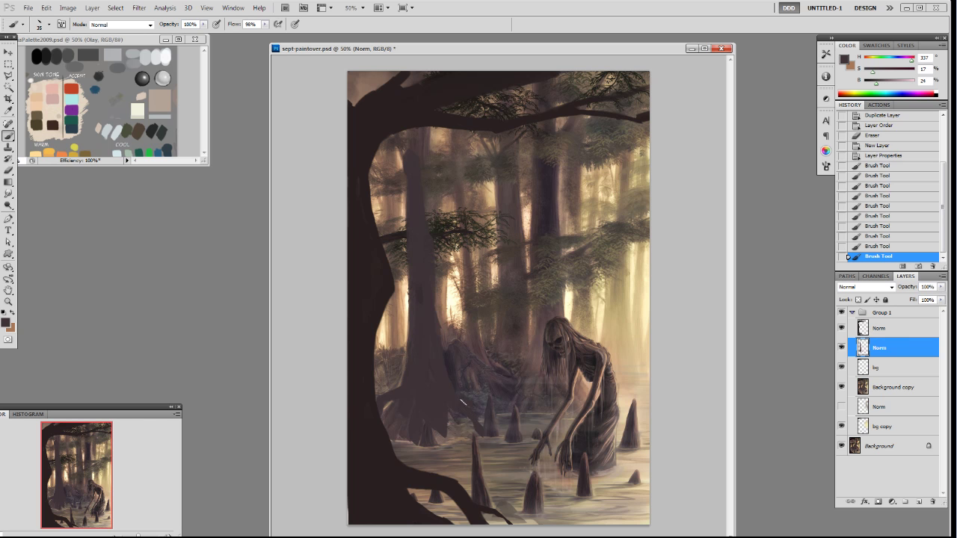
# - Shape the midground tree's right-hand roots along the water by alternately painting and erasing
pyautogui.moveTo(450, 418)
pyautogui.mouseDown()
pyautogui.moveTo(439, 440)
pyautogui.moveTo(423, 398)
pyautogui.moveTo(399, 424)
pyautogui.moveTo(409, 432)
pyautogui.moveTo(422, 391)
pyautogui.moveTo(462, 399)
pyautogui.mouseUp()
pyautogui.press('e')
pyautogui.moveTo(470, 447)
pyautogui.mouseDown()
pyautogui.moveTo(471, 409)
pyautogui.moveTo(477, 432)
pyautogui.moveTo(459, 425)
pyautogui.moveTo(467, 438)
pyautogui.mouseUp()
pyautogui.press('b')
pyautogui.rightClick(478, 409)
pyautogui.moveTo(457, 429); pyautogui.dragTo(478, 441)
pyautogui.moveTo(471, 435); pyautogui.dragTo(483, 444)
pyautogui.moveTo(474, 438)
pyautogui.mouseDown()
pyautogui.moveTo(486, 447)
pyautogui.moveTo(474, 450)
pyautogui.mouseUp()
pyautogui.press('e')
pyautogui.moveTo(474, 451)
pyautogui.mouseDown()
pyautogui.moveTo(467, 441)
pyautogui.moveTo(466, 465)
pyautogui.mouseUp()
pyautogui.moveTo(466, 464)
pyautogui.mouseDown()
pyautogui.moveTo(467, 451)
pyautogui.moveTo(443, 443)
pyautogui.mouseUp()
# - Fill in the midground tree's flared base and lower roots, erasing excess paint along the waterline
pyautogui.press('b')
pyautogui.moveTo(449, 431)
pyautogui.mouseDown()
pyautogui.moveTo(456, 440)
pyautogui.moveTo(448, 419)
pyautogui.mouseUp()
pyautogui.moveTo(448, 412)
pyautogui.mouseDown()
pyautogui.moveTo(443, 352)
pyautogui.moveTo(451, 376)
pyautogui.mouseUp()
pyautogui.press('e')
pyautogui.press('b')
pyautogui.moveTo(409, 422)
pyautogui.mouseDown()
pyautogui.moveTo(408, 439)
pyautogui.moveTo(434, 453)
pyautogui.mouseUp()
pyautogui.rightClick(435, 419)
pyautogui.click(503, 467)
pyautogui.click(390, 433)
pyautogui.press('e')
pyautogui.moveTo(435, 453); pyautogui.dragTo(473, 461)
# - On the bg layer, paint sampled water tones over the upper part of the tall cypress knee beside the foreground root
pyautogui.click(885, 370)
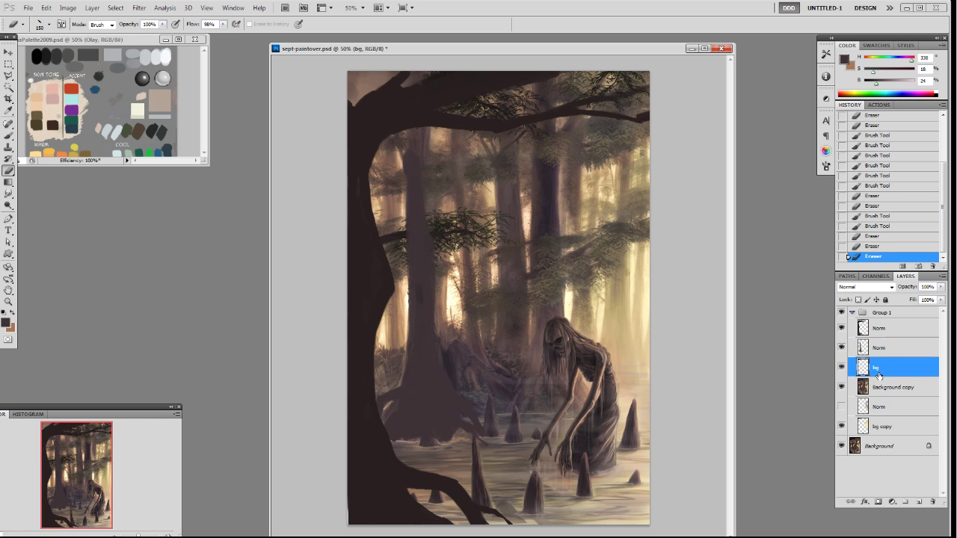
pyautogui.press('b')
pyautogui.keyDown('alt'); pyautogui.click(476, 471); pyautogui.keyUp('alt')
pyautogui.moveTo(490, 470); pyautogui.dragTo(476, 471)
pyautogui.keyDown('alt'); pyautogui.click(490, 471); pyautogui.keyUp('alt')
pyautogui.moveTo(491, 473)
pyautogui.mouseDown()
pyautogui.moveTo(471, 475)
pyautogui.moveTo(482, 469)
pyautogui.moveTo(473, 449)
pyautogui.moveTo(459, 448)
pyautogui.moveTo(483, 468)
pyautogui.moveTo(470, 488)
pyautogui.moveTo(478, 494)
pyautogui.mouseUp()
pyautogui.keyDown('alt'); pyautogui.click(484, 459); pyautogui.keyUp('alt')
pyautogui.keyDown('alt'); pyautogui.click(478, 454); pyautogui.keyUp('alt')
pyautogui.keyDown('alt'); pyautogui.click(475, 450); pyautogui.keyUp('alt')
pyautogui.keyDown('alt'); pyautogui.click(475, 449); pyautogui.keyUp('alt')
pyautogui.click(459, 448)
pyautogui.click(472, 453)
pyautogui.click(475, 460)
# - Blend sampled tones around the base of the shortened cypress knee and erase the excess paint there
pyautogui.keyDown('alt'); pyautogui.click(514, 463); pyautogui.keyUp('alt')
pyautogui.keyDown('alt'); pyautogui.click(490, 472); pyautogui.keyUp('alt')
pyautogui.keyDown('alt'); pyautogui.click(511, 489); pyautogui.keyUp('alt')
pyautogui.keyDown('alt'); pyautogui.click(576, 501); pyautogui.keyUp('alt')
pyautogui.hotkey('ctrl', 'z')
pyautogui.moveTo(494, 496)
pyautogui.mouseDown()
pyautogui.moveTo(479, 496)
pyautogui.moveTo(489, 504)
pyautogui.mouseUp()
pyautogui.keyDown('alt'); pyautogui.click(500, 494); pyautogui.keyUp('alt')
pyautogui.press('e')
pyautogui.moveTo(486, 497); pyautogui.dragTo(486, 510)
pyautogui.moveTo(487, 498); pyautogui.dragTo(486, 509)
pyautogui.moveTo(486, 496); pyautogui.dragTo(488, 505)
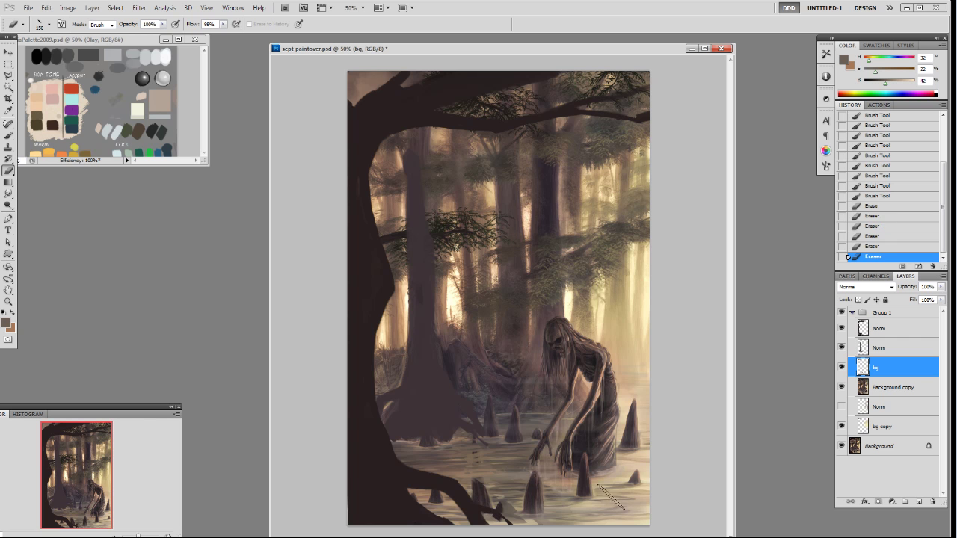
# - On the midground Norm layer, fill in the tree's middle and upper trunk with its sampled dark purple-brown
pyautogui.click(888, 351)
pyautogui.press('b')
pyautogui.keyDown('alt'); pyautogui.click(429, 334); pyautogui.keyUp('alt')
pyautogui.moveTo(412, 314)
pyautogui.mouseDown()
pyautogui.moveTo(412, 241)
pyautogui.moveTo(425, 206)
pyautogui.mouseUp()
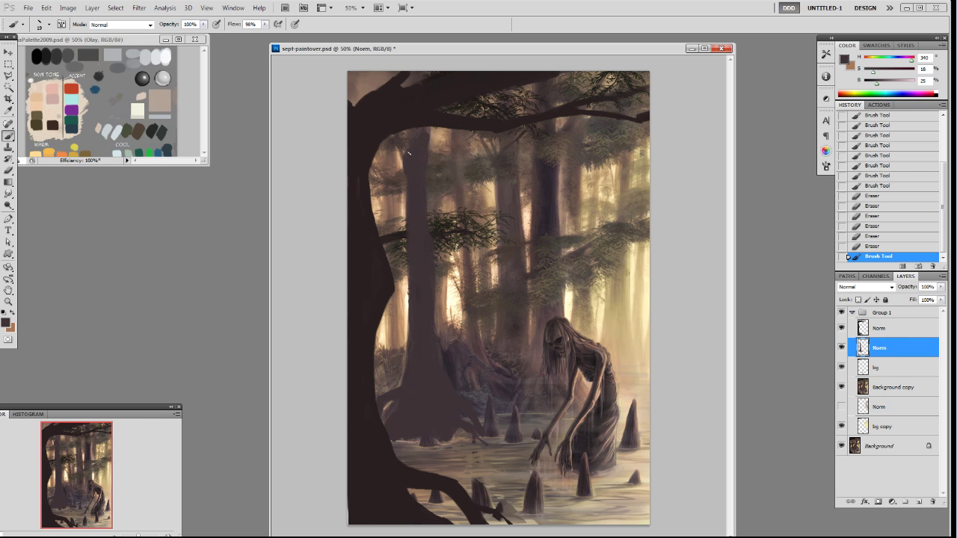
pyautogui.moveTo(419, 114); pyautogui.dragTo(416, 194)
# - Lighten the purple-brown to about 33% brightness and paint over the upper trunk of the tree behind the creature, blending with sampled tones
pyautogui.moveTo(876, 82); pyautogui.dragTo(885, 90)
pyautogui.moveTo(542, 198)
pyautogui.mouseDown()
pyautogui.moveTo(554, 224)
pyautogui.moveTo(546, 202)
pyautogui.moveTo(542, 224)
pyautogui.moveTo(545, 216)
pyautogui.mouseUp()
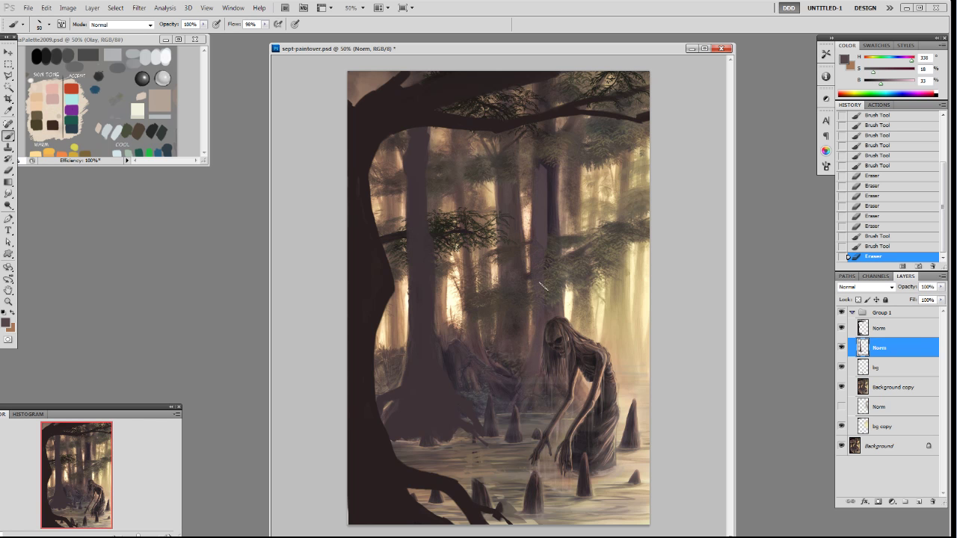
pyautogui.keyDown('alt'); pyautogui.click(547, 221); pyautogui.keyUp('alt')
pyautogui.moveTo(547, 226); pyautogui.dragTo(546, 258)
pyautogui.keyDown('alt'); pyautogui.click(546, 233); pyautogui.keyUp('alt')
pyautogui.moveTo(546, 212)
pyautogui.mouseDown()
pyautogui.moveTo(546, 259)
pyautogui.moveTo(549, 165)
pyautogui.moveTo(554, 225)
pyautogui.mouseUp()
# - Fill in the lower trunk, flared base and canopy-height top of the tree behind the creature with sampled dark purple-brown
pyautogui.moveTo(555, 284)
pyautogui.mouseDown()
pyautogui.moveTo(560, 314)
pyautogui.moveTo(536, 329)
pyautogui.mouseUp()
pyautogui.keyDown('alt'); pyautogui.click(545, 303); pyautogui.keyUp('alt')
pyautogui.moveTo(537, 309); pyautogui.dragTo(529, 404)
pyautogui.moveTo(532, 361); pyautogui.dragTo(524, 383)
pyautogui.moveTo(532, 365); pyautogui.dragTo(519, 387)
pyautogui.moveTo(534, 362); pyautogui.dragTo(510, 392)
pyautogui.moveTo(520, 382); pyautogui.dragTo(535, 414)
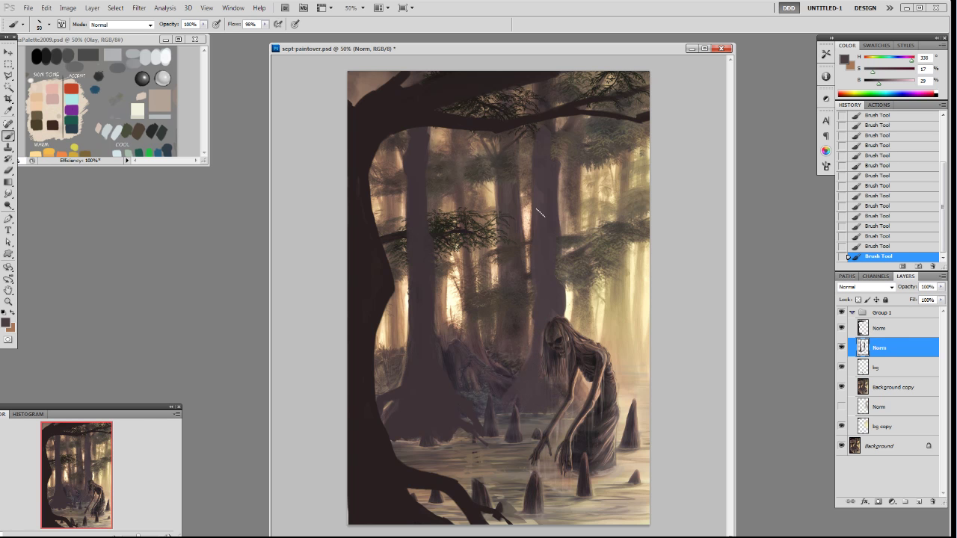
pyautogui.moveTo(551, 116); pyautogui.dragTo(547, 77)
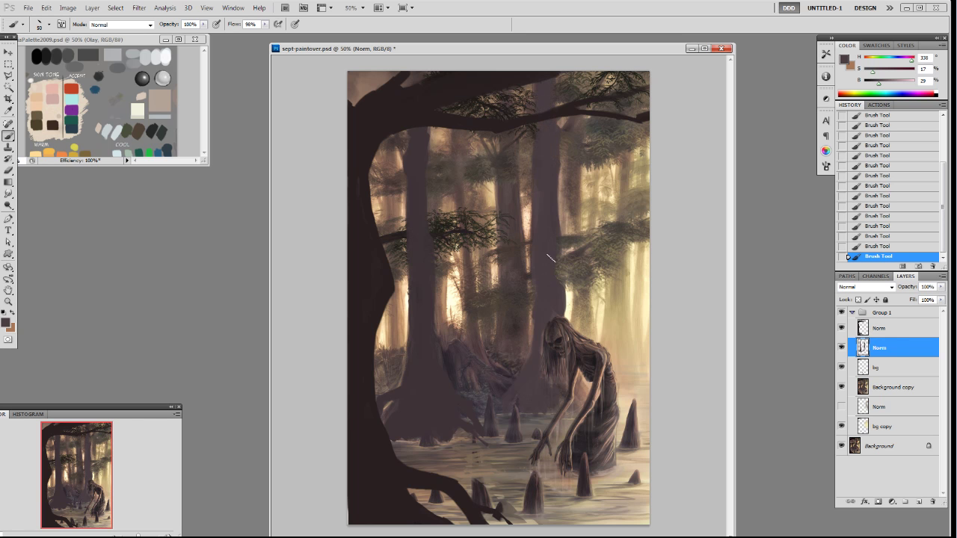
# - Rename the midground tree layer to "trunks" and add a new layer above it
pyautogui.doubleClick(879, 348)
pyautogui.write('trunks')
pyautogui.press('Return')
pyautogui.hotkey('ctrl', 'shift', 'alt', 'n')
# - Paint a forked branch from the foreground trunk across the midground tree, using its sampled dark brown lightened to 21% brightness
pyautogui.keyDown('alt'); pyautogui.click(368, 225); pyautogui.keyUp('alt')
pyautogui.rightClick(394, 214)
pyautogui.click(474, 275)
pyautogui.click(615, 193)
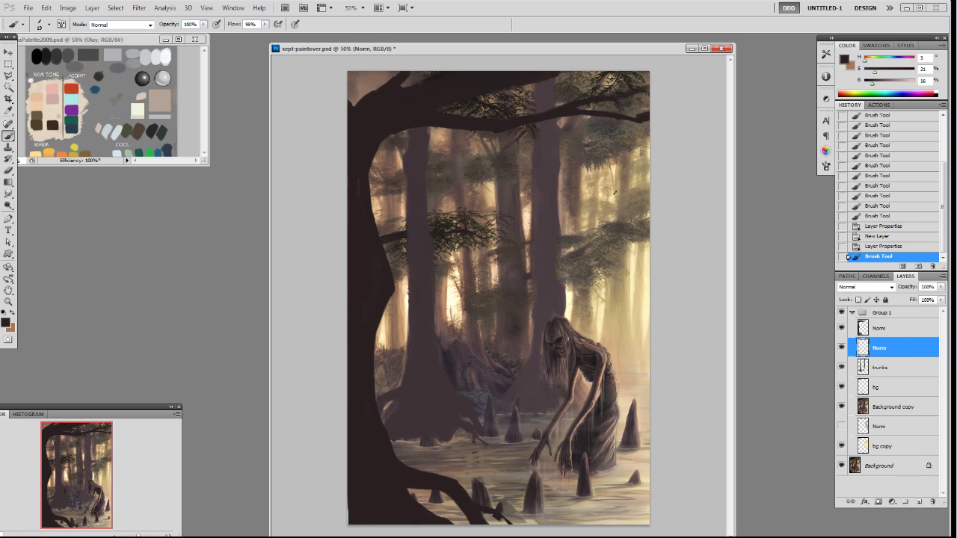
pyautogui.moveTo(359, 192); pyautogui.dragTo(394, 223)
pyautogui.hotkey('ctrl', 'z')
pyautogui.moveTo(876, 87); pyautogui.dragTo(877, 87)
pyautogui.moveTo(372, 197)
pyautogui.mouseDown()
pyautogui.moveTo(381, 221)
pyautogui.moveTo(371, 200)
pyautogui.moveTo(412, 216)
pyautogui.moveTo(486, 218)
pyautogui.moveTo(456, 219)
pyautogui.mouseUp()
pyautogui.rightClick(448, 219)
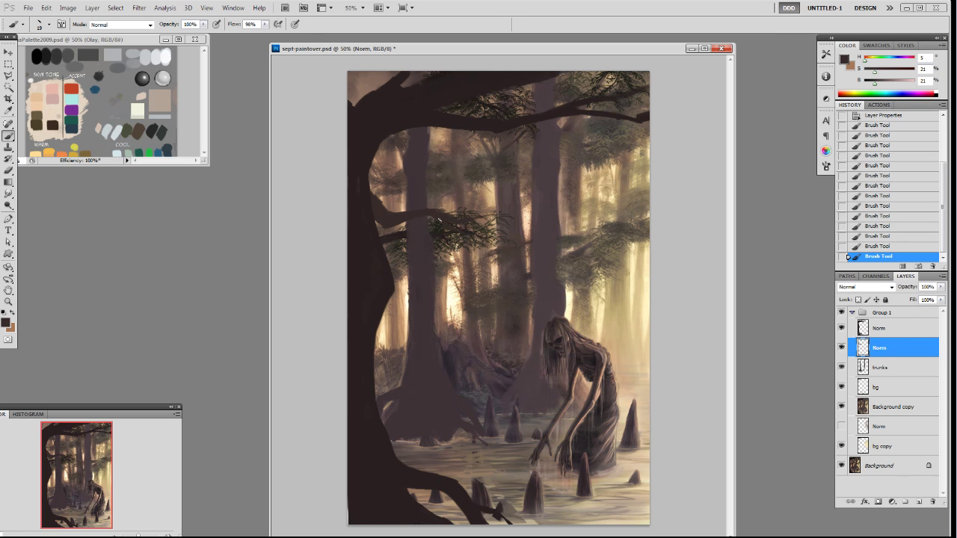
pyautogui.moveTo(439, 220); pyautogui.dragTo(438, 214)
# - Paint a dark branch with a twig, reaching from the painting's edge toward the trunk behind the creature, trimming its tip with the Eraser
pyautogui.moveTo(665, 226); pyautogui.dragTo(582, 255)
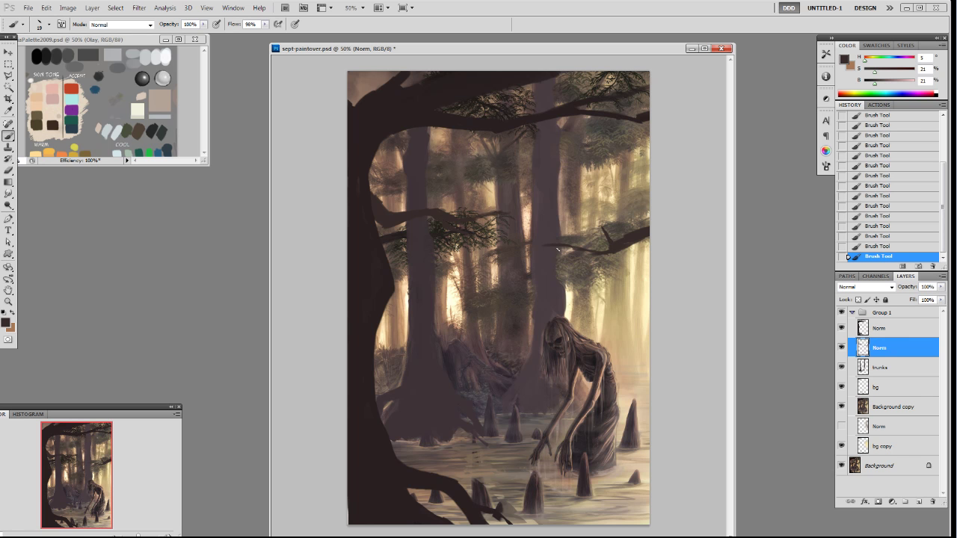
pyautogui.press('e')
pyautogui.moveTo(546, 259)
pyautogui.mouseDown()
pyautogui.moveTo(625, 251)
pyautogui.moveTo(567, 247)
pyautogui.mouseUp()
pyautogui.press('b')
pyautogui.moveTo(604, 248)
pyautogui.mouseDown()
pyautogui.moveTo(567, 246)
pyautogui.moveTo(578, 246)
pyautogui.mouseUp()
pyautogui.moveTo(570, 243); pyautogui.dragTo(554, 232)
pyautogui.moveTo(611, 245)
pyautogui.mouseDown()
pyautogui.moveTo(631, 249)
pyautogui.moveTo(608, 240)
pyautogui.mouseUp()
pyautogui.moveTo(603, 228); pyautogui.dragTo(629, 240)
pyautogui.moveTo(628, 242)
pyautogui.mouseDown()
pyautogui.moveTo(614, 249)
pyautogui.moveTo(633, 221)
pyautogui.moveTo(628, 232)
pyautogui.moveTo(645, 230)
pyautogui.mouseUp()
# - Erase and repaint the new branch's forked tip over the trunk, and thicken its limb with a different brush
pyautogui.press('e')
pyautogui.moveTo(562, 232)
pyautogui.mouseDown()
pyautogui.moveTo(552, 237)
pyautogui.moveTo(588, 238)
pyautogui.moveTo(586, 247)
pyautogui.moveTo(557, 250)
pyautogui.mouseUp()
pyautogui.press('b')
pyautogui.moveTo(561, 252)
pyautogui.mouseDown()
pyautogui.moveTo(552, 246)
pyautogui.moveTo(592, 246)
pyautogui.mouseUp()
pyautogui.rightClick(593, 250)
pyautogui.click(670, 309)
pyautogui.moveTo(595, 247); pyautogui.dragTo(637, 238)
pyautogui.moveTo(640, 234); pyautogui.dragTo(635, 237)
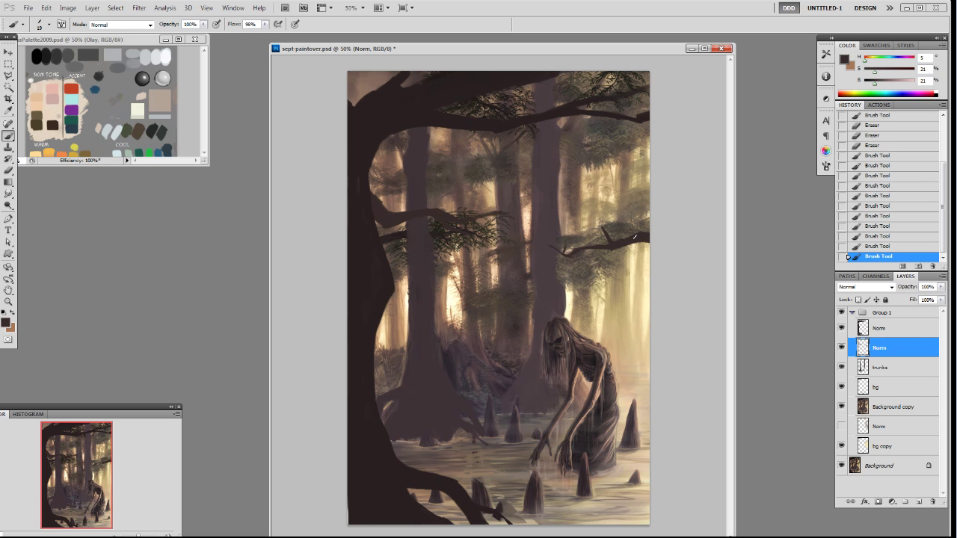
pyautogui.moveTo(565, 252); pyautogui.dragTo(554, 246)
pyautogui.moveTo(558, 249)
pyautogui.mouseDown()
pyautogui.moveTo(551, 243)
pyautogui.moveTo(570, 250)
pyautogui.mouseUp()
# - Add a new layer above bg and choose a brush for painting out background foliage, undoing the test stroke beneath the branch
pyautogui.click(889, 389)
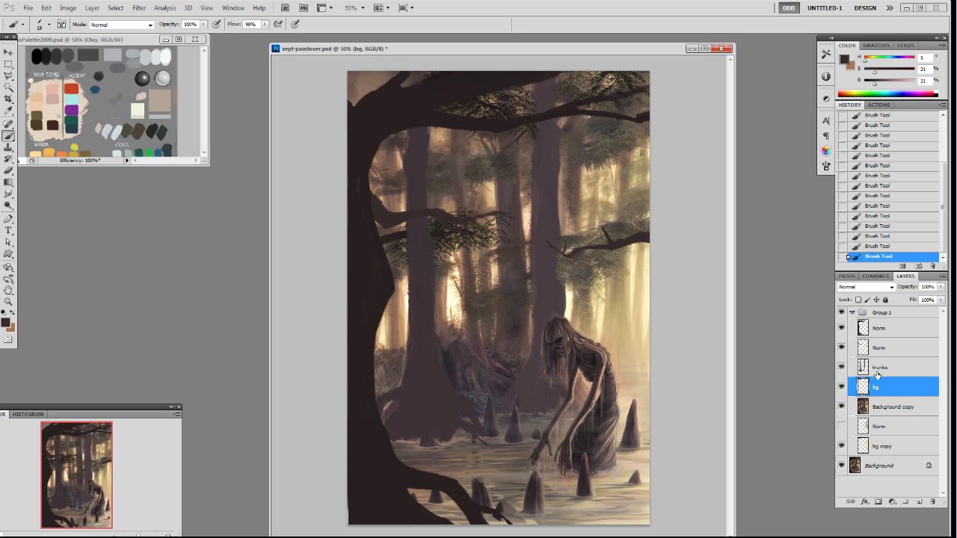
pyautogui.hotkey('ctrl', 'shift', 'alt', 'n')
pyautogui.rightClick(526, 252)
pyautogui.click(590, 314)
pyautogui.moveTo(470, 264); pyautogui.dragTo(472, 276)
pyautogui.keyDown('alt'); pyautogui.click(402, 239); pyautogui.keyUp('alt')
pyautogui.moveTo(394, 235)
pyautogui.mouseDown()
pyautogui.moveTo(398, 274)
pyautogui.moveTo(397, 228)
pyautogui.moveTo(399, 292)
pyautogui.moveTo(406, 233)
pyautogui.mouseUp()
pyautogui.hotkey('ctrl', 'z')
# - Paint sampled warm background tones in vertical strokes over the leaves below the branch, between the foreground and midground trunks
pyautogui.keyDown('alt'); pyautogui.click(404, 288); pyautogui.keyUp('alt')
pyautogui.press(']')
pyautogui.keyDown('alt'); pyautogui.click(406, 295); pyautogui.keyUp('alt')
pyautogui.moveTo(404, 277); pyautogui.dragTo(404, 225)
pyautogui.moveTo(403, 267); pyautogui.dragTo(401, 229)
pyautogui.moveTo(400, 262); pyautogui.dragTo(399, 229)
pyautogui.moveTo(397, 261); pyautogui.dragTo(380, 225)
# - Blend more sampled tans down the gap between the foreground and midground trunks, from the branch to the undergrowth
pyautogui.keyDown('alt'); pyautogui.click(380, 323); pyautogui.keyUp('alt')
pyautogui.moveTo(385, 245); pyautogui.dragTo(390, 228)
pyautogui.keyDown('alt'); pyautogui.click(391, 202); pyautogui.keyUp('alt')
pyautogui.moveTo(395, 328); pyautogui.dragTo(400, 224)
pyautogui.moveTo(401, 264); pyautogui.dragTo(400, 228)
pyautogui.keyDown('alt'); pyautogui.click(396, 328); pyautogui.keyUp('alt')
pyautogui.moveTo(382, 344); pyautogui.dragTo(382, 321)
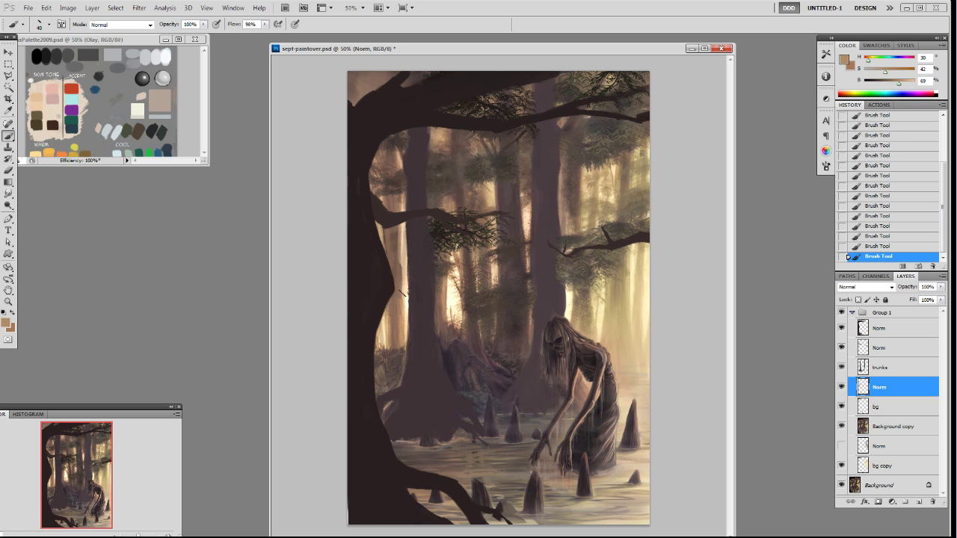
# - Paint out the foliage beside the midground tree below the branch with sampled tan and pale yellow glow colors
pyautogui.keyDown('alt'); pyautogui.click(449, 293); pyautogui.keyUp('alt')
pyautogui.keyDown('alt'); pyautogui.click(441, 288); pyautogui.keyUp('alt')
pyautogui.keyDown('alt'); pyautogui.click(442, 205); pyautogui.keyUp('alt')
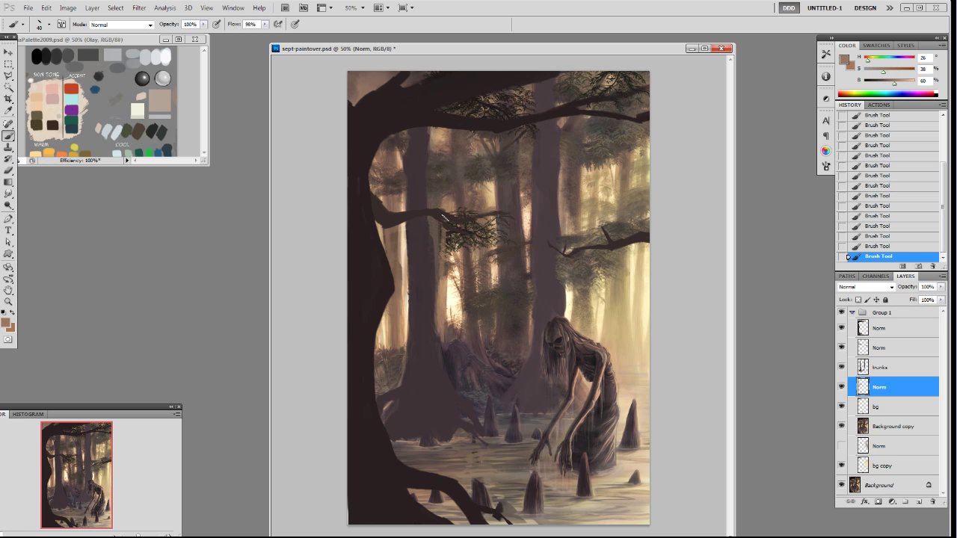
pyautogui.keyDown('alt'); pyautogui.click(441, 288); pyautogui.keyUp('alt')
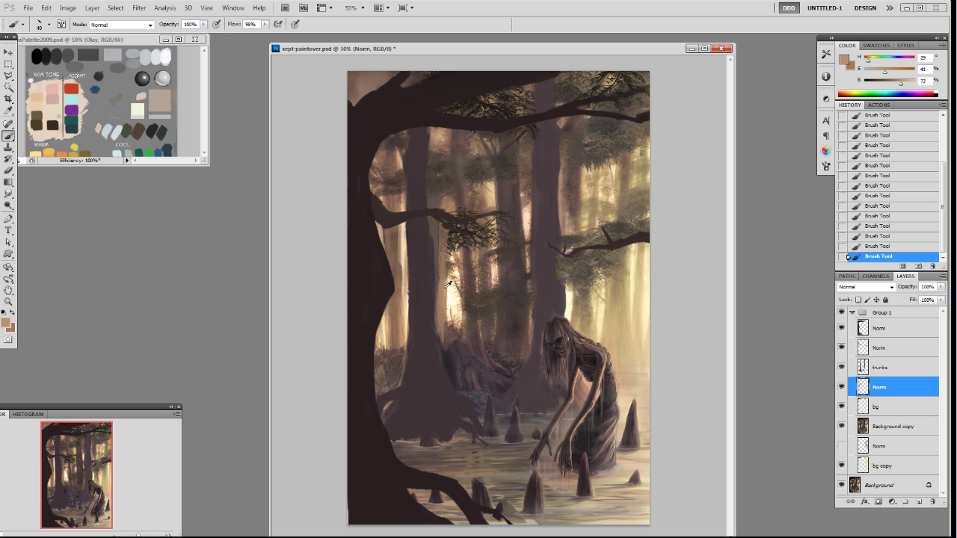
pyautogui.keyDown('alt'); pyautogui.click(451, 273); pyautogui.keyUp('alt')
pyautogui.moveTo(441, 221); pyautogui.dragTo(441, 285)
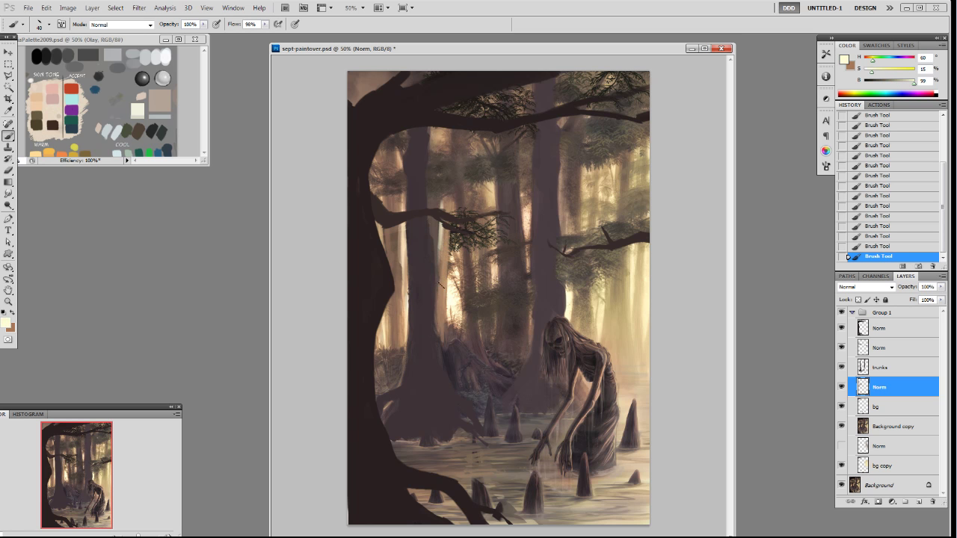
pyautogui.keyDown('alt'); pyautogui.click(443, 212); pyautogui.keyUp('alt')
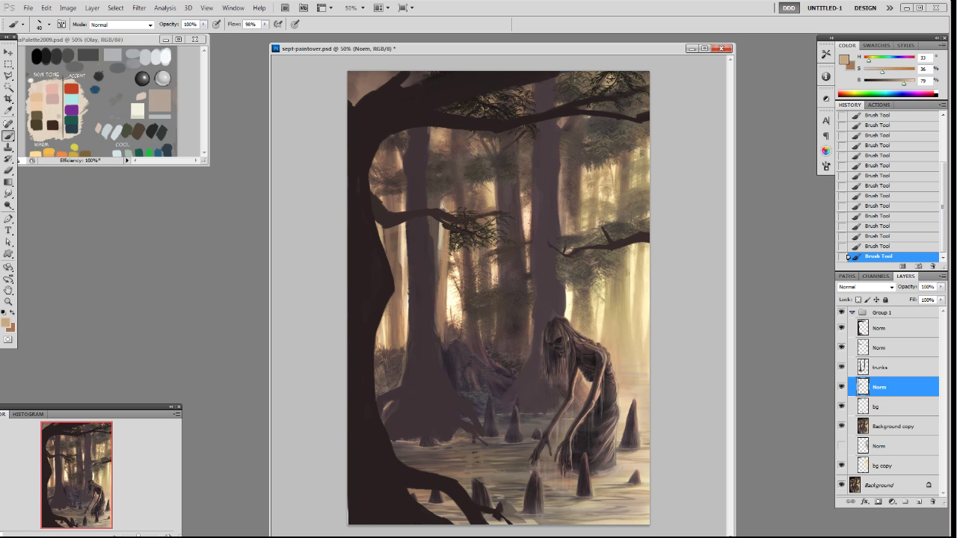
# - Cover the leaves hanging beneath the forked branch with sampled light tan strokes down to the glowing gap
pyautogui.keyDown('alt'); pyautogui.click(453, 290); pyautogui.keyUp('alt')
pyautogui.moveTo(450, 280)
pyautogui.mouseDown()
pyautogui.moveTo(454, 227)
pyautogui.moveTo(456, 288)
pyautogui.moveTo(452, 234)
pyautogui.moveTo(458, 271)
pyautogui.mouseUp()
pyautogui.keyDown('alt'); pyautogui.click(448, 212); pyautogui.keyUp('alt')
pyautogui.keyDown('alt'); pyautogui.click(453, 297); pyautogui.keyUp('alt')
pyautogui.keyDown('alt'); pyautogui.click(453, 238); pyautogui.keyUp('alt')
pyautogui.moveTo(453, 241)
pyautogui.mouseDown()
pyautogui.moveTo(454, 322)
pyautogui.moveTo(451, 232)
pyautogui.moveTo(451, 320)
pyautogui.moveTo(459, 278)
pyautogui.mouseUp()
pyautogui.keyDown('alt'); pyautogui.click(444, 231); pyautogui.keyUp('alt')
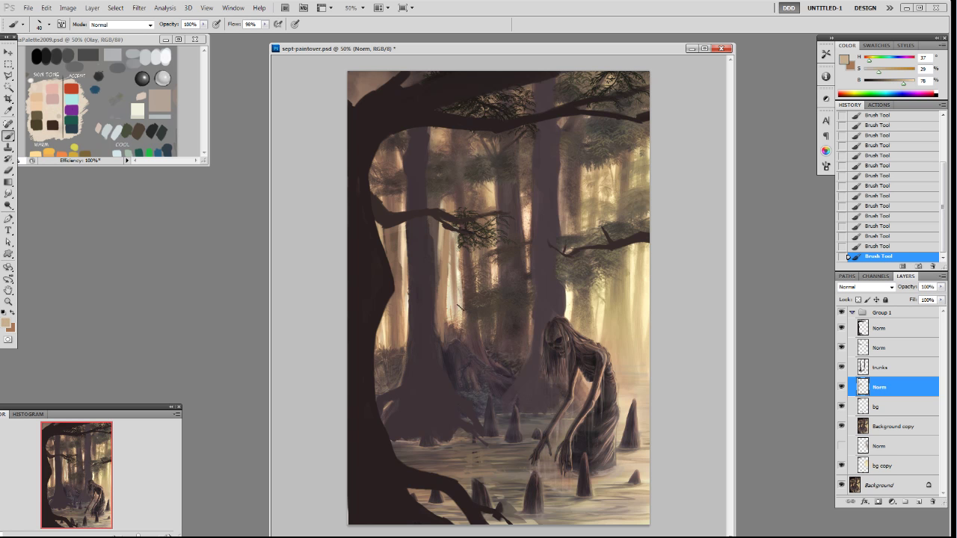
# - Paint sampled trunk and glow tones as long vertical strokes through the foliage around the forked branch's outer half
pyautogui.keyDown('alt'); pyautogui.click(493, 201); pyautogui.keyUp('alt')
pyautogui.moveTo(475, 189); pyautogui.dragTo(477, 282)
pyautogui.keyDown('alt'); pyautogui.click(469, 261); pyautogui.keyUp('alt')
pyautogui.keyDown('alt'); pyautogui.click(462, 244); pyautogui.keyUp('alt')
pyautogui.moveTo(462, 196); pyautogui.dragTo(475, 335)
pyautogui.keyDown('alt'); pyautogui.click(483, 339); pyautogui.keyUp('alt')
pyautogui.moveTo(475, 273)
pyautogui.mouseDown()
pyautogui.moveTo(482, 336)
pyautogui.moveTo(476, 234)
pyautogui.mouseUp()
pyautogui.keyDown('alt'); pyautogui.click(479, 196); pyautogui.keyUp('alt')
pyautogui.moveTo(475, 189); pyautogui.dragTo(474, 241)
pyautogui.keyDown('alt'); pyautogui.click(500, 187); pyautogui.keyUp('alt')
pyautogui.moveTo(472, 187); pyautogui.dragTo(475, 267)
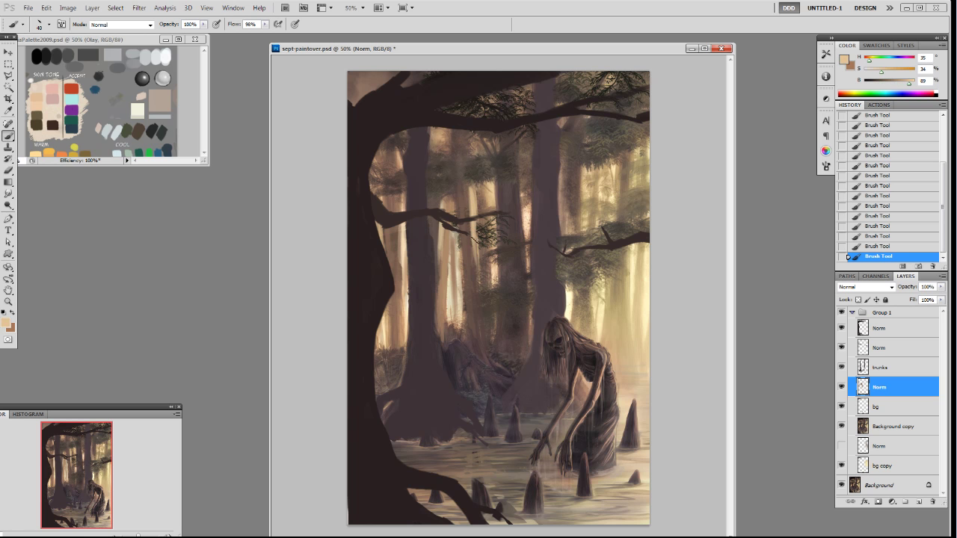
# - Replace the remaining foliage around the forked branch's tip with sampled vertical light and trunk tones
pyautogui.keyDown('alt'); pyautogui.click(488, 196); pyautogui.keyUp('alt')
pyautogui.moveTo(479, 205); pyautogui.dragTo(484, 263)
pyautogui.moveTo(486, 223); pyautogui.dragTo(485, 263)
pyautogui.keyDown('alt'); pyautogui.click(498, 240); pyautogui.keyUp('alt')
pyautogui.moveTo(492, 205); pyautogui.dragTo(493, 269)
pyautogui.keyDown('alt'); pyautogui.click(485, 180); pyautogui.keyUp('alt')
pyautogui.keyDown('alt'); pyautogui.click(499, 273); pyautogui.keyUp('alt')
pyautogui.moveTo(492, 229)
pyautogui.mouseDown()
pyautogui.moveTo(495, 292)
pyautogui.moveTo(482, 285)
pyautogui.mouseUp()
pyautogui.keyDown('alt'); pyautogui.click(480, 236); pyautogui.keyUp('alt')
pyautogui.keyDown('alt'); pyautogui.click(488, 340); pyautogui.keyUp('alt')
pyautogui.moveTo(485, 285)
pyautogui.mouseDown()
pyautogui.moveTo(495, 313)
pyautogui.moveTo(495, 286)
pyautogui.mouseUp()
pyautogui.keyDown('alt'); pyautogui.click(495, 279); pyautogui.keyUp('alt')
pyautogui.keyDown('alt'); pyautogui.click(508, 231); pyautogui.keyUp('alt')
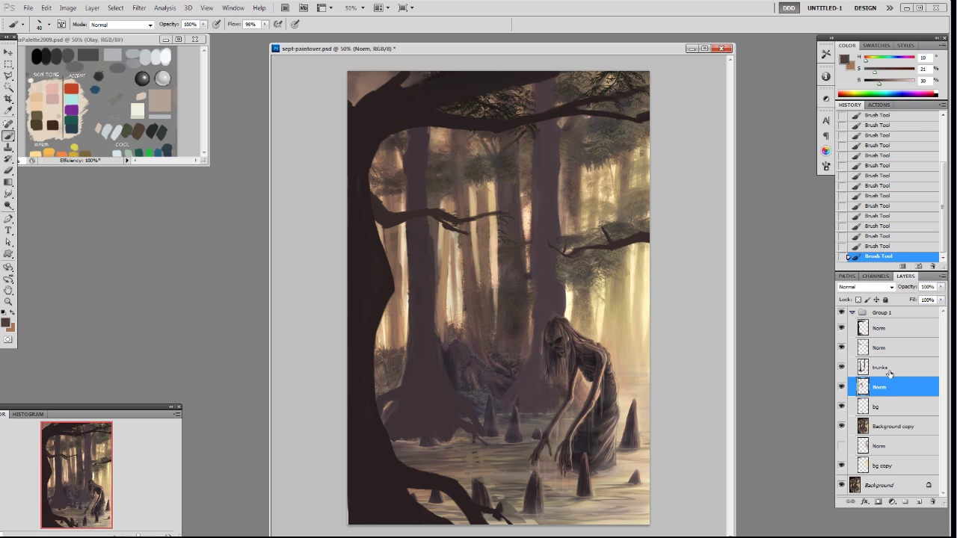
# - On a new layer below trunks, paint the distant trunk between the two midground trees with sampled muted purple-browns
pyautogui.hotkey('ctrl', 'shift', 'alt', 'n')
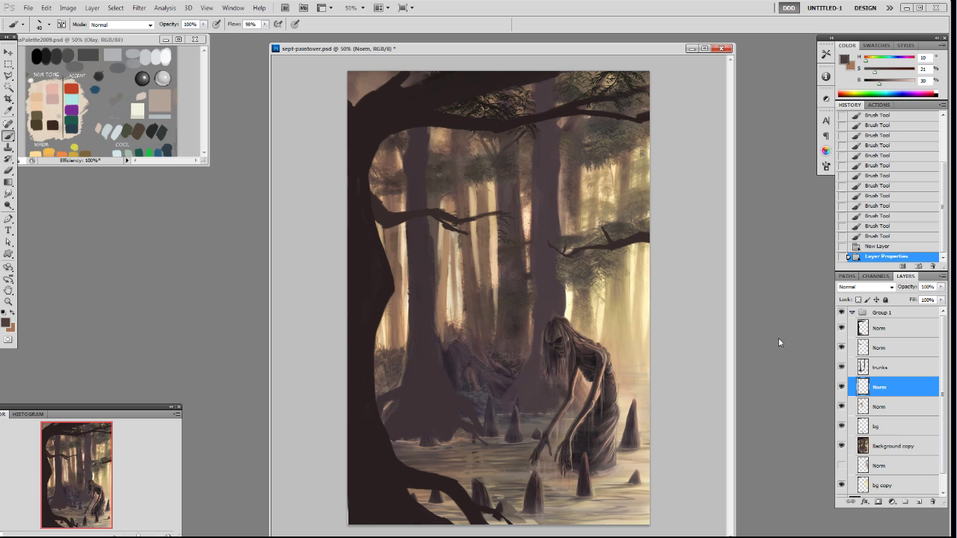
pyautogui.keyDown('alt'); pyautogui.click(516, 204); pyautogui.keyUp('alt')
pyautogui.keyDown('alt'); pyautogui.click(522, 298); pyautogui.keyUp('alt')
pyautogui.moveTo(519, 287); pyautogui.dragTo(506, 192)
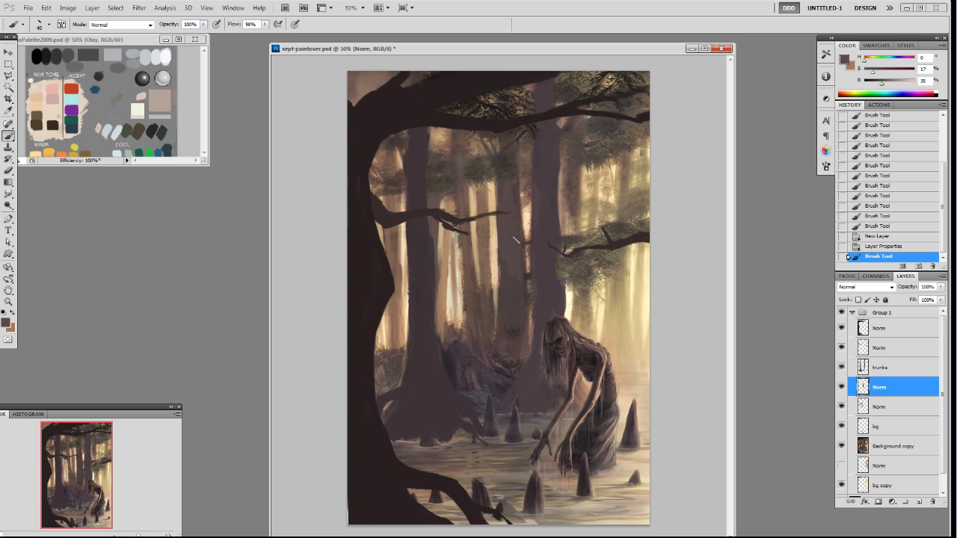
pyautogui.moveTo(507, 276)
pyautogui.mouseDown()
pyautogui.moveTo(529, 319)
pyautogui.moveTo(511, 273)
pyautogui.moveTo(516, 213)
pyautogui.mouseUp()
pyautogui.keyDown('alt'); pyautogui.click(513, 163); pyautogui.keyUp('alt')
pyautogui.moveTo(514, 162); pyautogui.dragTo(518, 288)
pyautogui.keyDown('alt'); pyautogui.click(512, 236); pyautogui.keyUp('alt')
# - Extend the distant trunk's lower part to the undergrowth and paint a thin limb from it toward the trunk behind the creature
pyautogui.keyDown('alt'); pyautogui.click(469, 256); pyautogui.keyUp('alt')
pyautogui.keyDown('alt'); pyautogui.click(511, 170); pyautogui.keyUp('alt')
pyautogui.moveTo(517, 277)
pyautogui.mouseDown()
pyautogui.moveTo(527, 318)
pyautogui.moveTo(519, 344)
pyautogui.mouseUp()
pyautogui.moveTo(520, 288); pyautogui.dragTo(521, 273)
pyautogui.moveTo(522, 280); pyautogui.dragTo(525, 265)
pyautogui.moveTo(523, 269); pyautogui.dragTo(528, 254)
pyautogui.moveTo(527, 258); pyautogui.dragTo(537, 225)
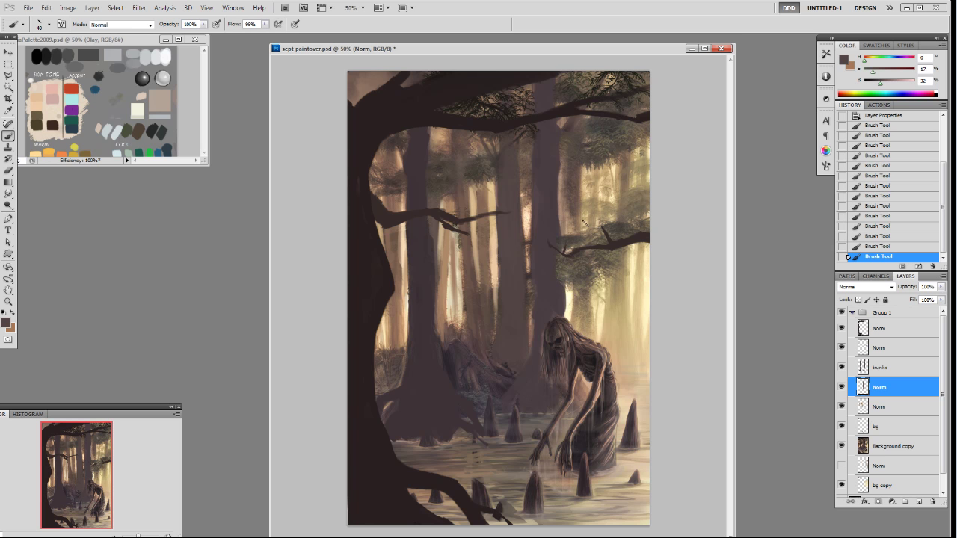
# - Toggle the visibility of Group 1 to compare the painting with and without the paintover
pyautogui.click(842, 313)
pyautogui.click(842, 313)
pyautogui.click(842, 312)
pyautogui.click(842, 313)
pyautogui.click(842, 313)
pyautogui.click(842, 313)
# - Load the foreground tree's selection, hide its edges, add a layer above, and prepare a textured brush with a sampled color at 29% brightness
pyautogui.keyDown('ctrl'); pyautogui.click(863, 327); pyautogui.keyUp('ctrl')
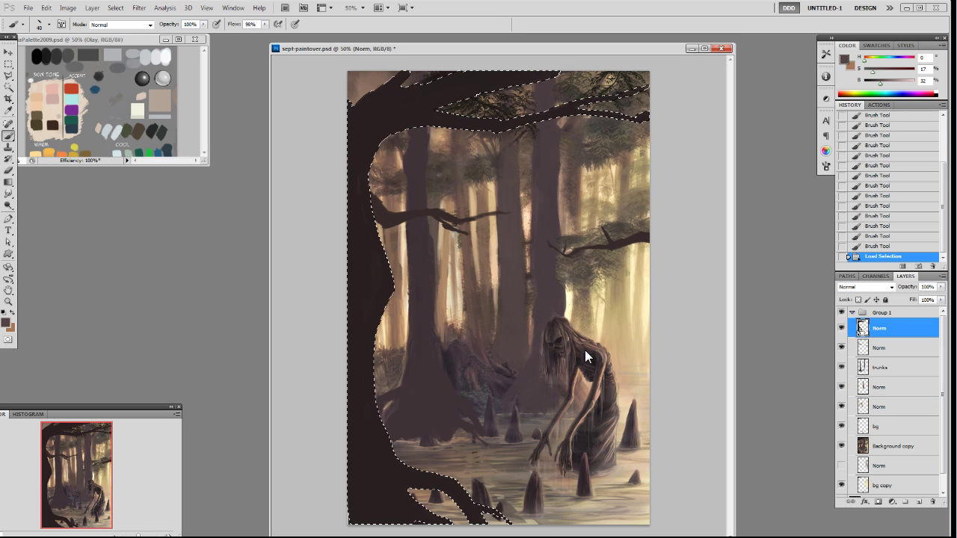
pyautogui.hotkey('ctrl', 'shift', 'alt', 'n')
pyautogui.rightClick(599, 423)
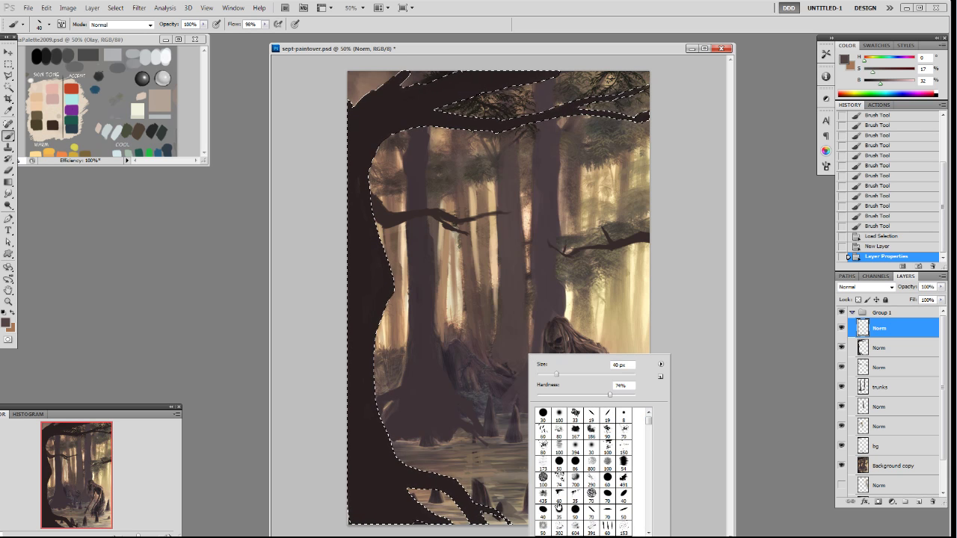
pyautogui.click(544, 448)
pyautogui.click(655, 305)
pyautogui.hotkey('ctrl', 'h')
pyautogui.keyDown('alt'); pyautogui.click(360, 403); pyautogui.keyUp('alt')
pyautogui.click(879, 84)
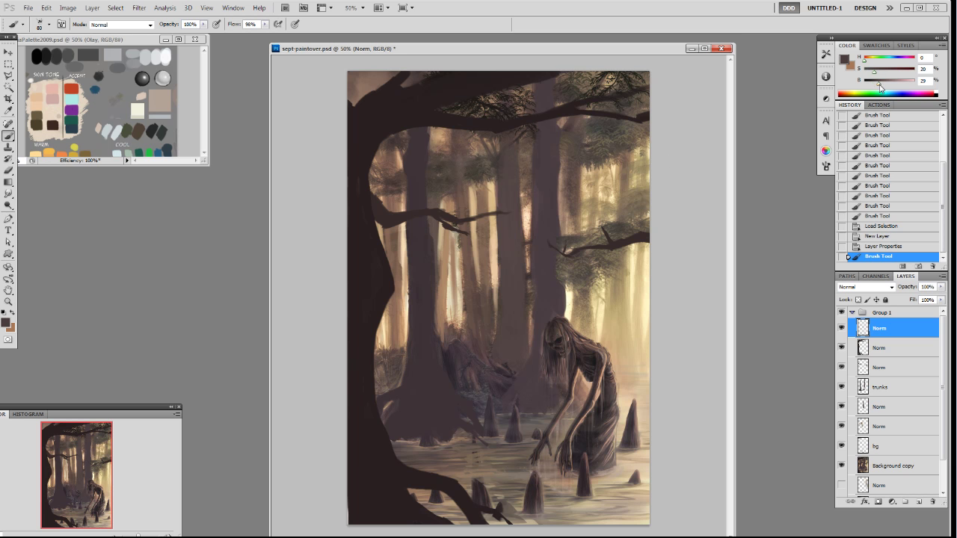
# - Dab bark texture over the foreground tree's lower trunk and base using a large textured brush at 50% opacity
pyautogui.press('5')
pyautogui.press(']')
pyautogui.press(']')
pyautogui.press(']')
pyautogui.press(']')
pyautogui.press(']')
pyautogui.press(']')
pyautogui.press(']')
pyautogui.press(']')
pyautogui.press('[')
pyautogui.press('[')
pyautogui.click(363, 479)
pyautogui.click(397, 477)
pyautogui.click(374, 493)
pyautogui.click(396, 378)
pyautogui.click(368, 392)
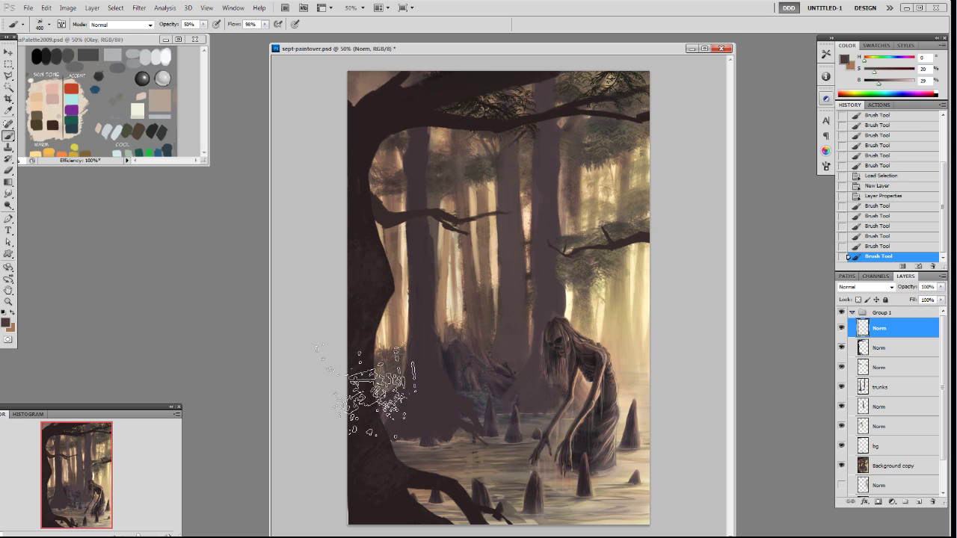
# - Switch to a different textured brush and stamp more bark texture along the middle and upper foreground trunk at 50% opacity
pyautogui.press(']')
pyautogui.rightClick(482, 356)
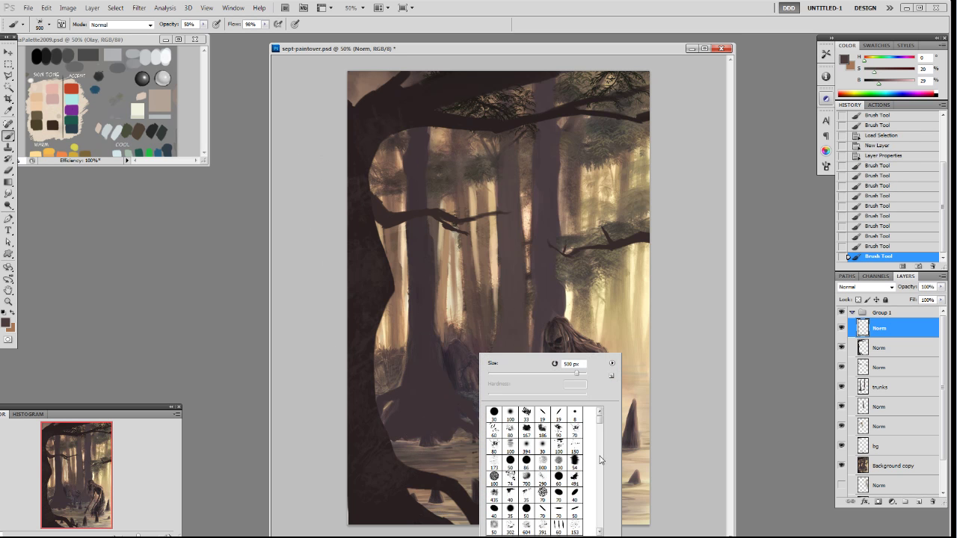
pyautogui.doubleClick(528, 493)
pyautogui.click(354, 335)
pyautogui.click(417, 261)
pyautogui.click(379, 270)
pyautogui.press('[')
pyautogui.press('[')
pyautogui.click(418, 194)
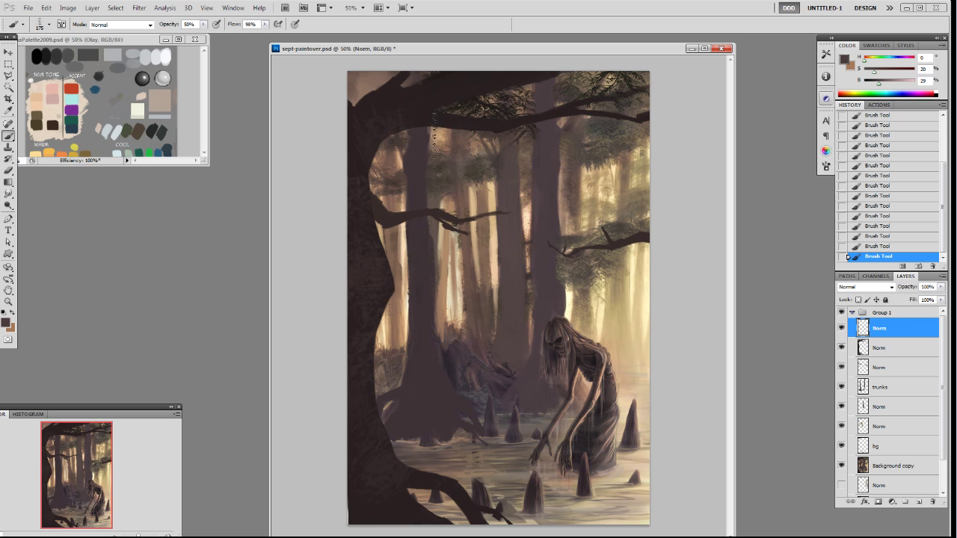
# - Add lighter bark texture along the foreground tree with other textured brushes, using 39% color brightness and 30% opacity
pyautogui.rightClick(480, 228)
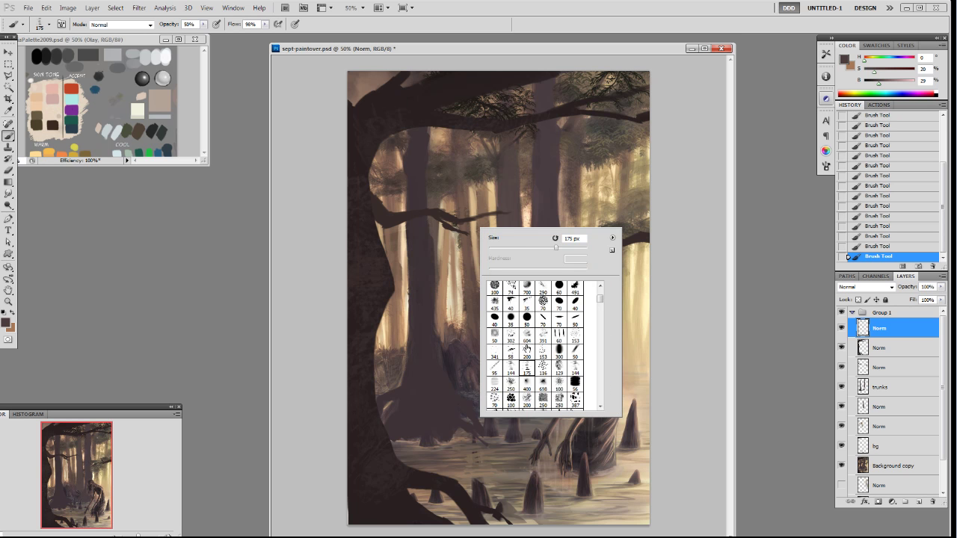
pyautogui.moveTo(599, 301); pyautogui.dragTo(601, 292)
pyautogui.doubleClick(500, 320)
pyautogui.click(884, 82)
pyautogui.press('3')
pyautogui.press(']')
pyautogui.press(']')
pyautogui.press(']')
pyautogui.press(']')
pyautogui.press(']')
pyautogui.press(']')
pyautogui.press(']')
pyautogui.press(']')
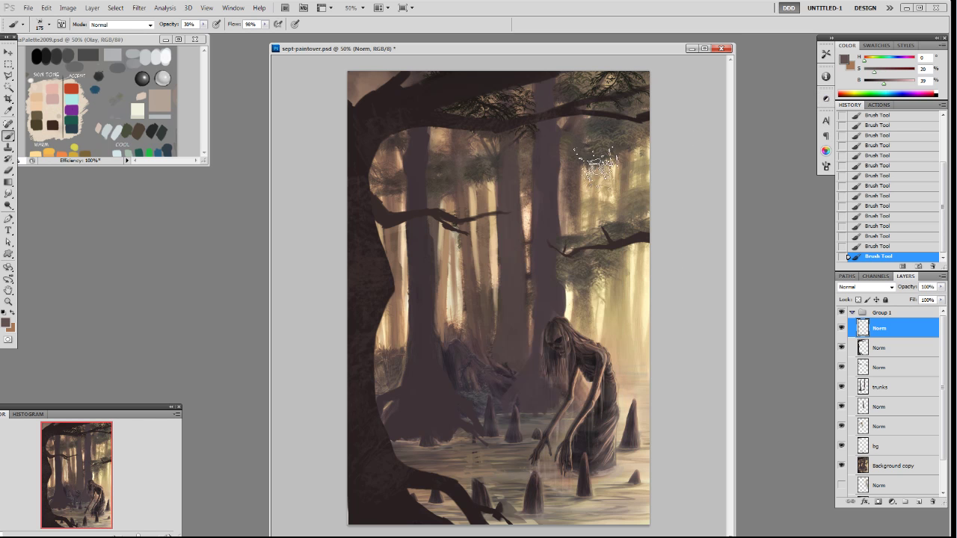
pyautogui.moveTo(396, 288)
pyautogui.mouseDown()
pyautogui.moveTo(392, 348)
pyautogui.moveTo(392, 169)
pyautogui.moveTo(364, 165)
pyautogui.moveTo(373, 130)
pyautogui.mouseUp()
pyautogui.press('[')
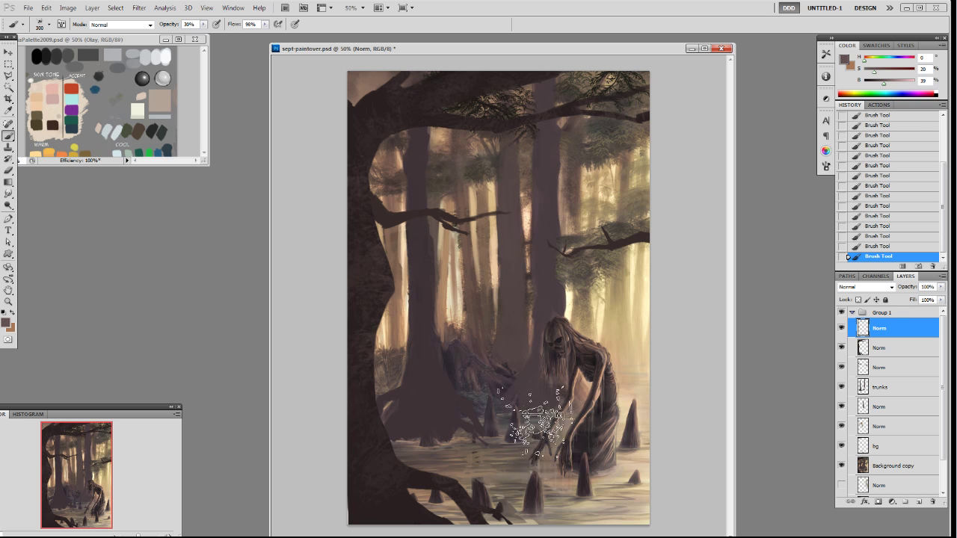
pyautogui.rightClick(519, 401)
pyautogui.click(456, 502)
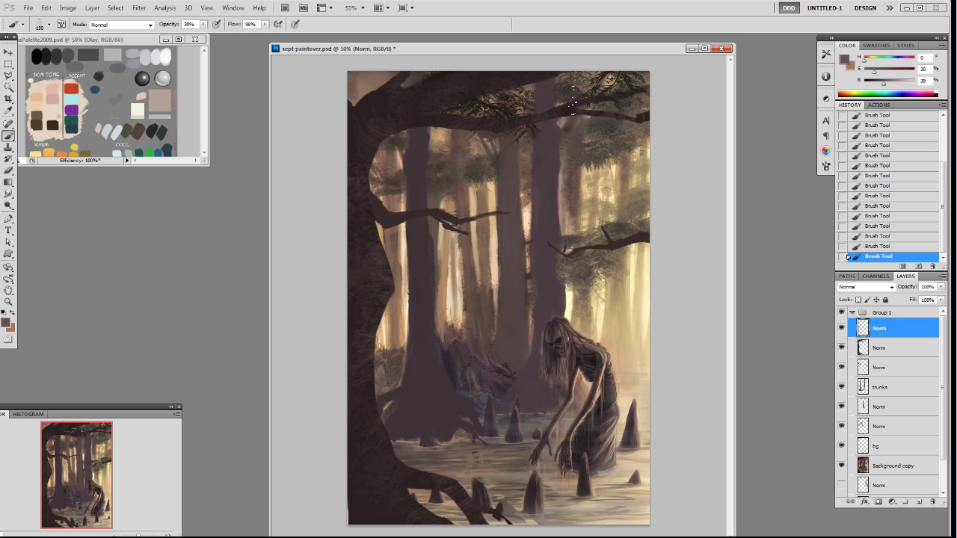
# - Detail the foreground tree's roots with a smaller brush in light and dark tones, and toggle Group 1's visibility to compare
pyautogui.rightClick(498, 316)
pyautogui.doubleClick(580, 419)
pyautogui.moveTo(884, 84); pyautogui.dragTo(889, 84)
pyautogui.press('[')
pyautogui.press('[')
pyautogui.press('[')
pyautogui.press('[')
pyautogui.press('[')
pyautogui.keyDown('alt'); pyautogui.click(423, 488); pyautogui.keyUp('alt')
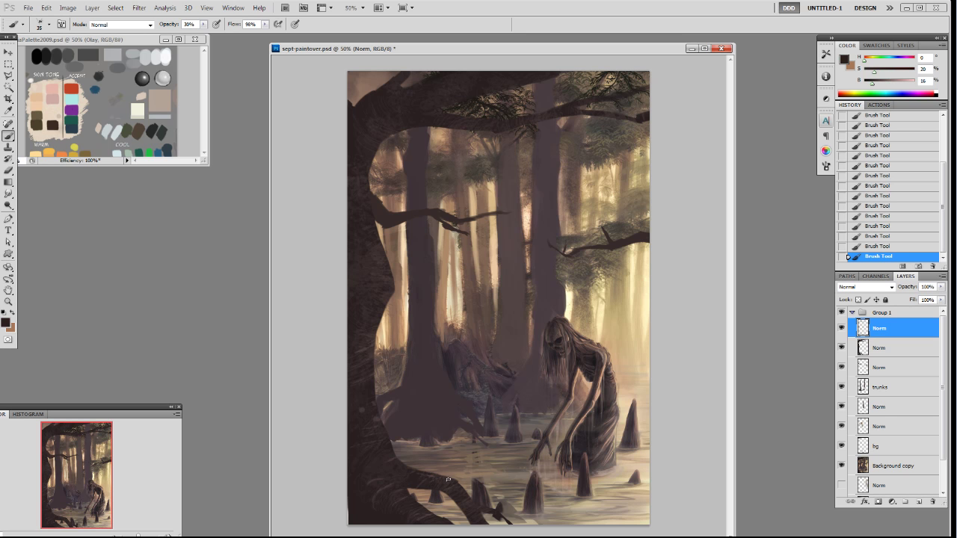
pyautogui.keyDown('alt'); pyautogui.click(464, 518); pyautogui.keyUp('alt')
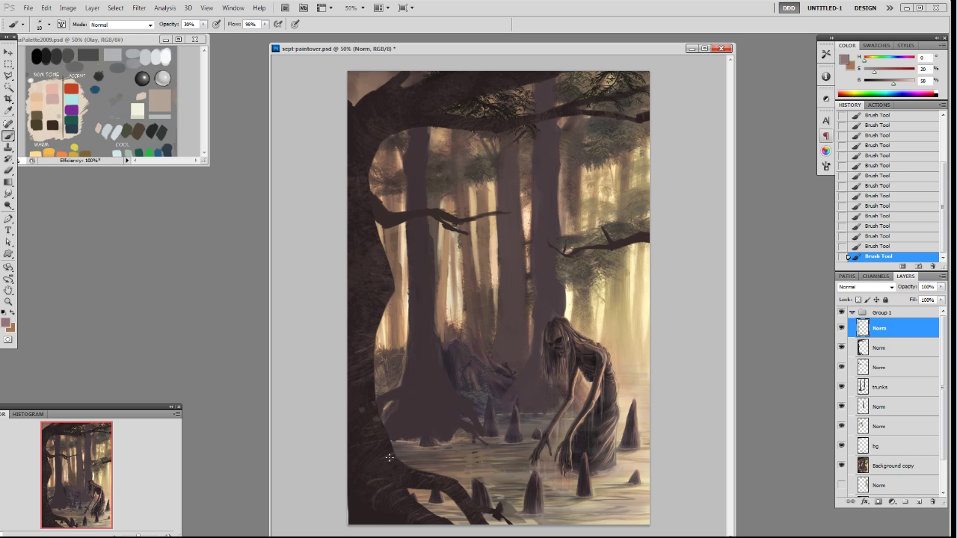
pyautogui.click(841, 314)
pyautogui.click(841, 315)
# - Choose another brush, reduce its size, and work the upper foreground trunk with sampled bark colors at 30% opacity
pyautogui.rightClick(374, 264)
pyautogui.click(393, 390)
pyautogui.click(688, 192)
pyautogui.press('[')
pyautogui.press('[')
pyautogui.press('[')
pyautogui.press('[')
pyautogui.press('[')
pyautogui.press('[')
pyautogui.press('[')
pyautogui.keyDown('alt'); pyautogui.click(369, 215); pyautogui.keyUp('alt')
pyautogui.keyDown('alt'); pyautogui.click(365, 208); pyautogui.keyUp('alt')
pyautogui.rightClick(377, 264)
pyautogui.press('Escape')
pyautogui.press('[')
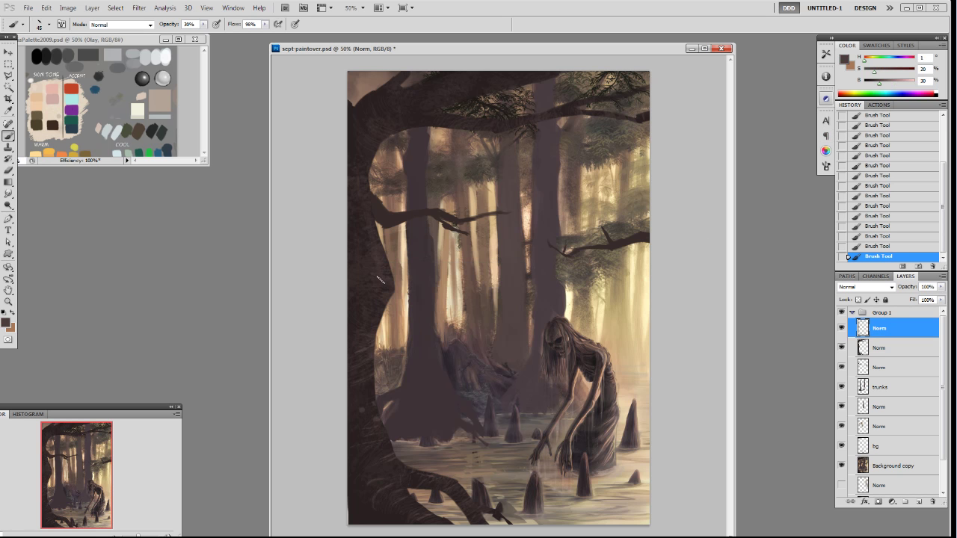
# - Paint bark ridges and creases down the foreground trunk at 100% opacity, alternating sampled light and dark tones
pyautogui.keyDown('alt'); pyautogui.click(366, 388); pyautogui.keyUp('alt')
pyautogui.press('0')
pyautogui.keyDown('alt'); pyautogui.click(382, 294); pyautogui.keyUp('alt')
pyautogui.keyDown('alt'); pyautogui.click(387, 299); pyautogui.keyUp('alt')
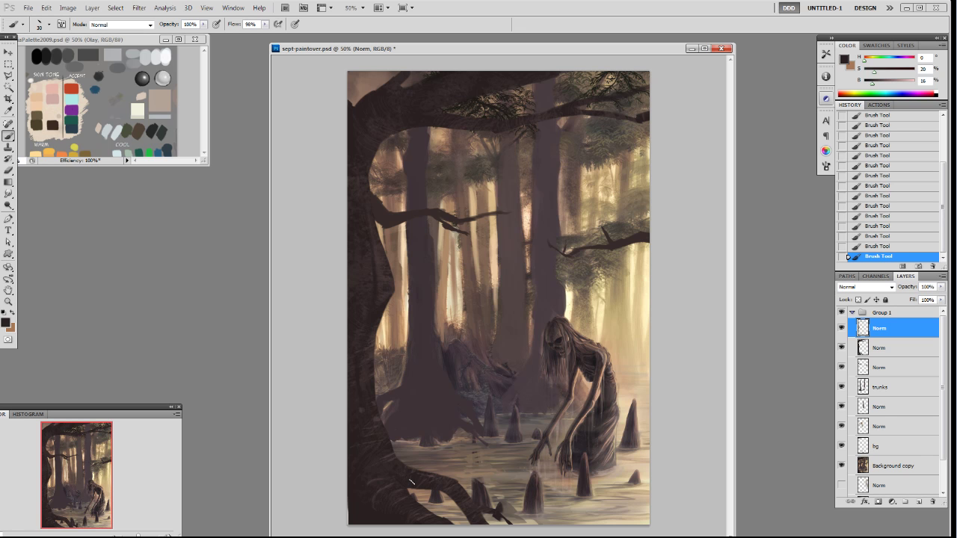
pyautogui.keyDown('alt'); pyautogui.click(363, 376); pyautogui.keyUp('alt')
pyautogui.keyDown('alt'); pyautogui.click(380, 412); pyautogui.keyUp('alt')
pyautogui.keyDown('alt'); pyautogui.click(354, 374); pyautogui.keyUp('alt')
pyautogui.keyDown('alt'); pyautogui.click(373, 248); pyautogui.keyUp('alt')
pyautogui.keyDown('alt'); pyautogui.click(357, 153); pyautogui.keyUp('alt')
pyautogui.keyDown('alt'); pyautogui.click(377, 270); pyautogui.keyUp('alt')
# - Clear the selection and paint thin roots at the foreground tree's base with another brush, undoing the last two strokes
pyautogui.hotkey('ctrl', 'd')
pyautogui.rightClick(494, 440)
pyautogui.click(563, 472)
pyautogui.click(402, 459)
pyautogui.keyDown('alt'); pyautogui.click(391, 457); pyautogui.keyUp('alt')
pyautogui.moveTo(419, 462); pyautogui.dragTo(417, 483)
pyautogui.keyDown('alt'); pyautogui.click(430, 495); pyautogui.keyUp('alt')
pyautogui.moveTo(447, 516)
pyautogui.mouseDown()
pyautogui.moveTo(415, 486)
pyautogui.moveTo(441, 508)
pyautogui.mouseUp()
pyautogui.moveTo(434, 499); pyautogui.dragTo(448, 516)
pyautogui.moveTo(439, 507)
pyautogui.mouseDown()
pyautogui.moveTo(456, 516)
pyautogui.moveTo(446, 518)
pyautogui.moveTo(432, 498)
pyautogui.moveTo(441, 516)
pyautogui.mouseUp()
pyautogui.hotkey('ctrl', 'z')
pyautogui.hotkey('ctrl', 'z')
# - Paint thin root strands hanging from the foreground tree's arched root over the water
pyautogui.press('e')
pyautogui.press('b')
pyautogui.moveTo(438, 498); pyautogui.dragTo(451, 510)
pyautogui.moveTo(450, 496); pyautogui.dragTo(452, 508)
pyautogui.moveTo(452, 499); pyautogui.dragTo(459, 515)
pyautogui.moveTo(453, 503)
pyautogui.mouseDown()
pyautogui.moveTo(458, 513)
pyautogui.moveTo(445, 499)
pyautogui.mouseUp()
pyautogui.moveTo(430, 479)
pyautogui.mouseDown()
pyautogui.moveTo(435, 487)
pyautogui.moveTo(419, 468)
pyautogui.mouseUp()
pyautogui.keyDown('alt'); pyautogui.click(402, 458); pyautogui.keyUp('alt')
# - Paint thin dark vines hanging from the large upper branch, near the foreground trunk and at the branch's far end
pyautogui.keyDown('alt'); pyautogui.click(423, 166); pyautogui.keyUp('alt')
pyautogui.moveTo(417, 185); pyautogui.dragTo(424, 125)
pyautogui.moveTo(431, 242)
pyautogui.mouseDown()
pyautogui.moveTo(430, 129)
pyautogui.moveTo(468, 122)
pyautogui.moveTo(476, 170)
pyautogui.mouseUp()
pyautogui.keyDown('alt'); pyautogui.click(468, 128); pyautogui.keyUp('alt')
pyautogui.keyDown('alt'); pyautogui.click(642, 119); pyautogui.keyUp('alt')
pyautogui.moveTo(637, 124); pyautogui.dragTo(643, 193)
# - Add a layer above the third layer in Group 1 and mix a dark olive with hue 57, saturation 34% and brightness 20%
pyautogui.click(882, 363)
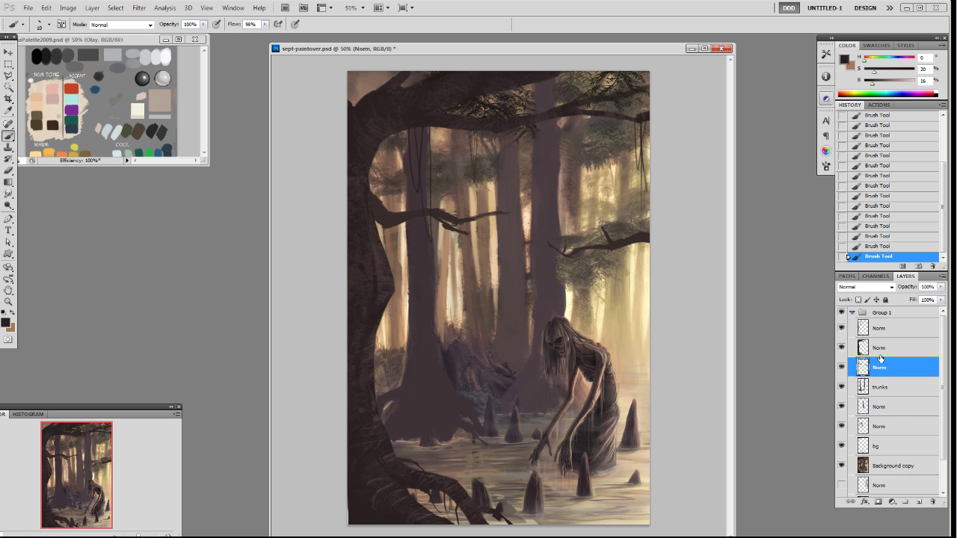
pyautogui.hotkey('ctrl', 'shift', 'alt', 'n')
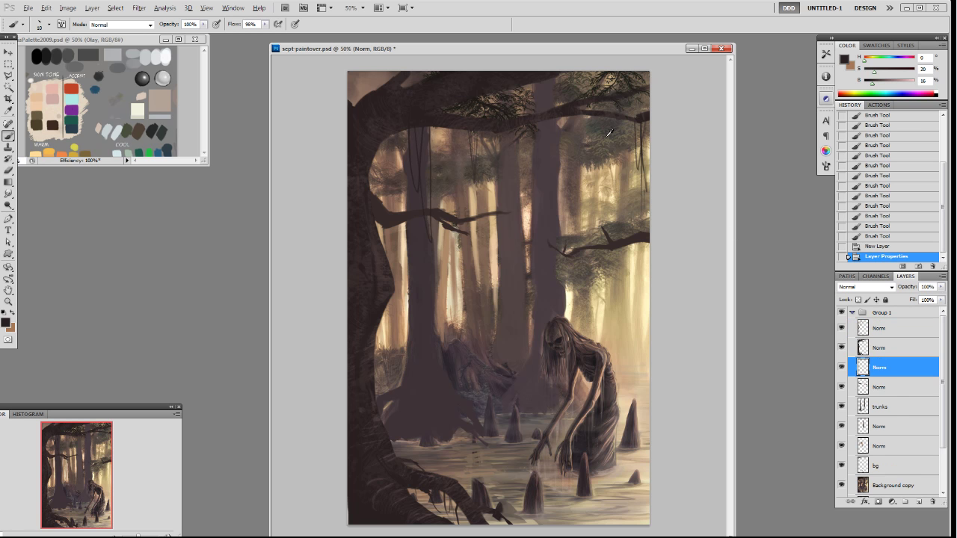
pyautogui.keyDown('alt'); pyautogui.click(632, 93); pyautogui.keyUp('alt')
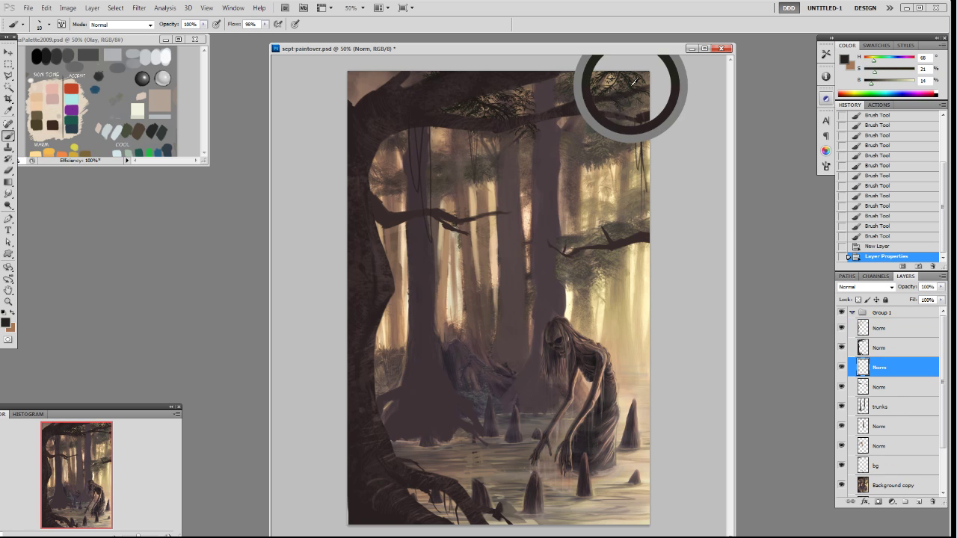
pyautogui.click(874, 85)
pyautogui.click(881, 72)
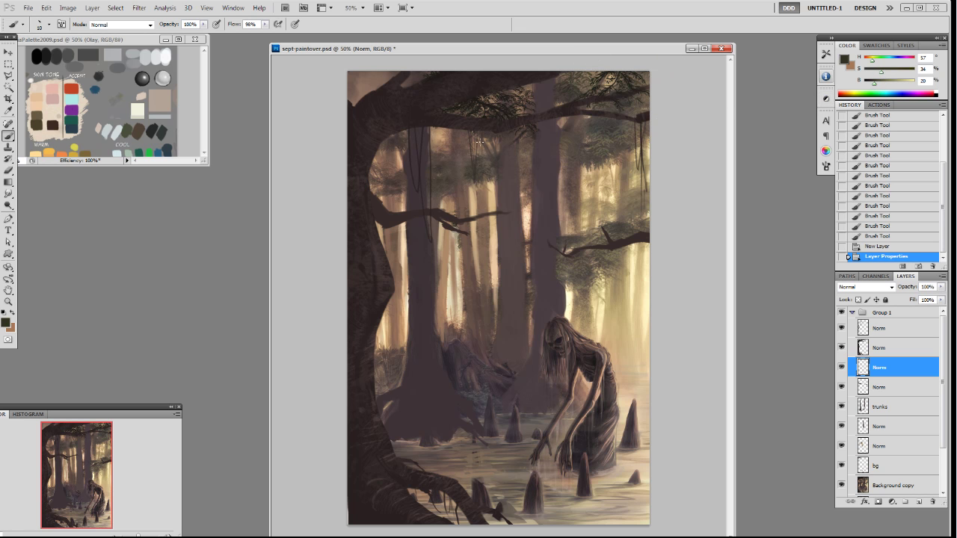
# - Block in olive foliage over the large upper branch, with moss strands hanging below it
pyautogui.press(']')
pyautogui.press(']')
pyautogui.moveTo(451, 109); pyautogui.dragTo(459, 148)
pyautogui.moveTo(458, 112); pyautogui.dragTo(459, 124)
pyautogui.moveTo(453, 109); pyautogui.dragTo(448, 134)
pyautogui.moveTo(447, 129); pyautogui.dragTo(446, 152)
pyautogui.moveTo(467, 107); pyautogui.dragTo(476, 102)
pyautogui.moveTo(471, 105); pyautogui.dragTo(487, 119)
pyautogui.moveTo(490, 123); pyautogui.dragTo(494, 145)
pyautogui.moveTo(501, 99)
pyautogui.mouseDown()
pyautogui.moveTo(493, 112)
pyautogui.moveTo(522, 97)
pyautogui.moveTo(528, 112)
pyautogui.mouseUp()
pyautogui.moveTo(528, 98); pyautogui.dragTo(524, 116)
# - Darken the olive to 16% brightness and refine the foliage and hanging moss with smaller strokes in sampled greens
pyautogui.moveTo(874, 84); pyautogui.dragTo(872, 84)
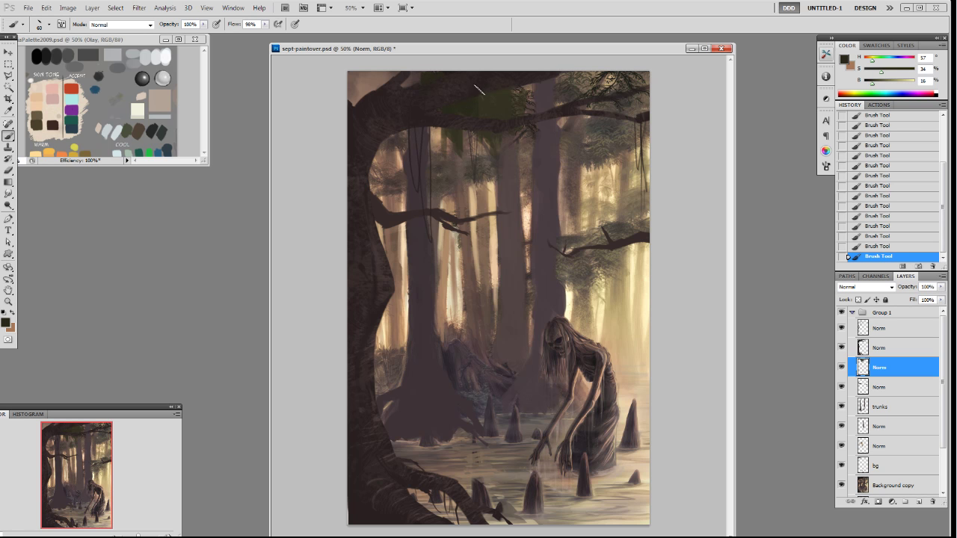
pyautogui.keyDown('alt'); pyautogui.click(508, 105); pyautogui.keyUp('alt')
pyautogui.keyDown('alt'); pyautogui.click(508, 119); pyautogui.keyUp('alt')
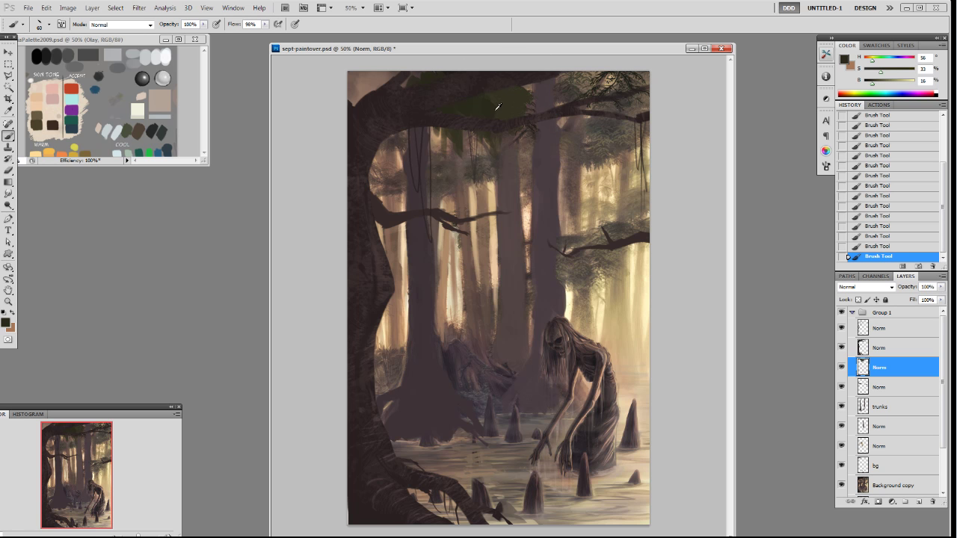
pyautogui.press('[')
pyautogui.press('[')
pyautogui.press('[')
pyautogui.press('[')
pyautogui.keyDown('alt'); pyautogui.click(459, 135); pyautogui.keyUp('alt')
pyautogui.keyDown('alt'); pyautogui.click(472, 106); pyautogui.keyUp('alt')
pyautogui.press(']')
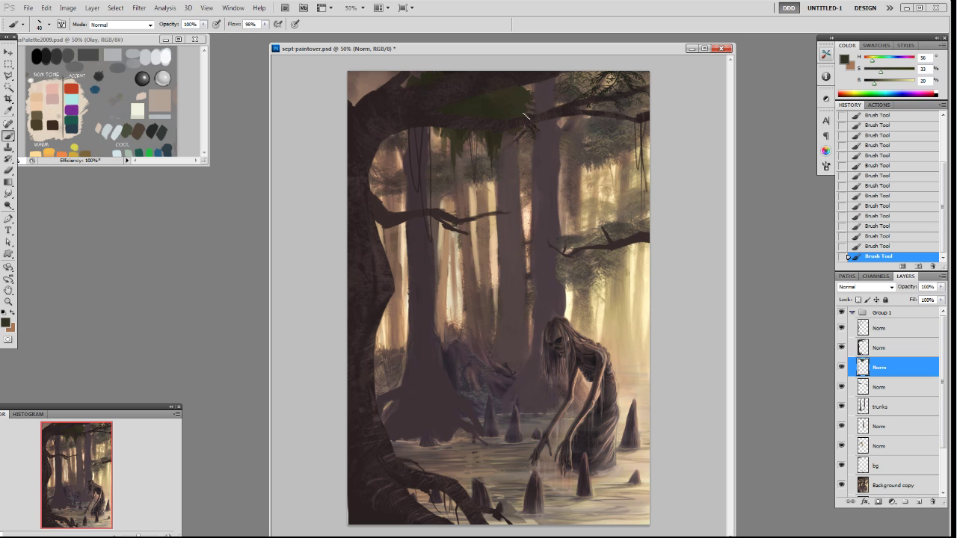
# - Choose the 100 px leaf brush, reduce it to 70 px, and stamp leaves along the foliage's edge in sampled greens
pyautogui.rightClick(566, 188)
pyautogui.moveTo(686, 251); pyautogui.dragTo(685, 275)
pyautogui.moveTo(684, 275); pyautogui.dragTo(684, 272)
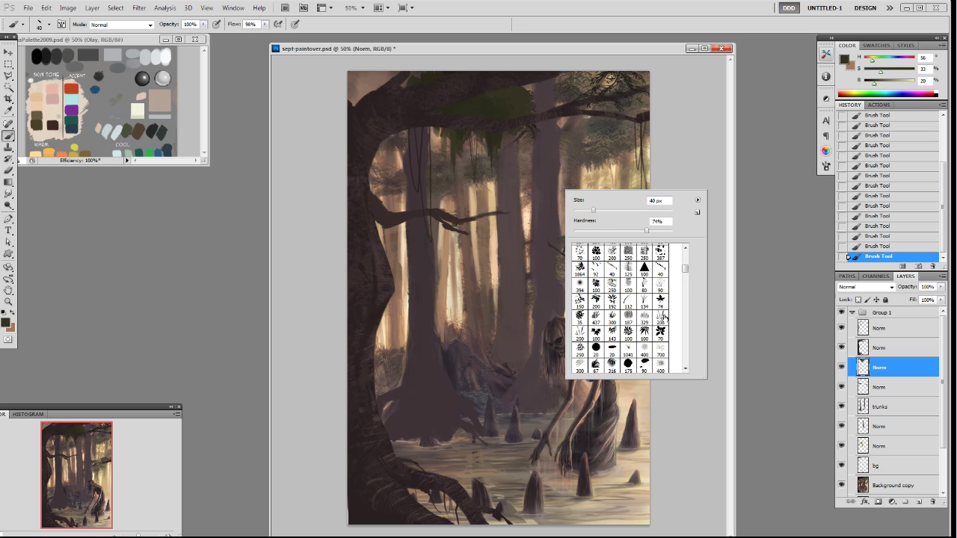
pyautogui.click(648, 335)
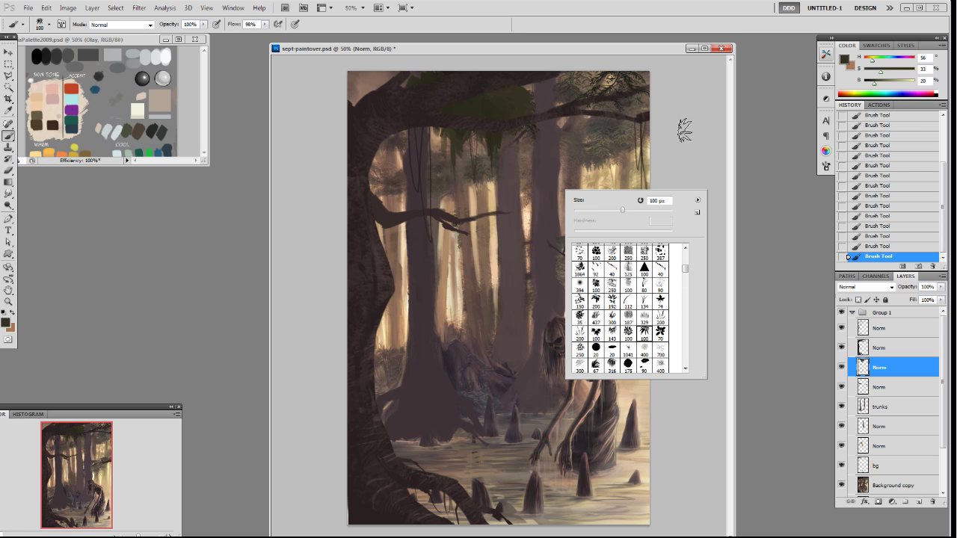
pyautogui.click(684, 130)
pyautogui.keyDown('alt'); pyautogui.click(501, 121); pyautogui.keyUp('alt')
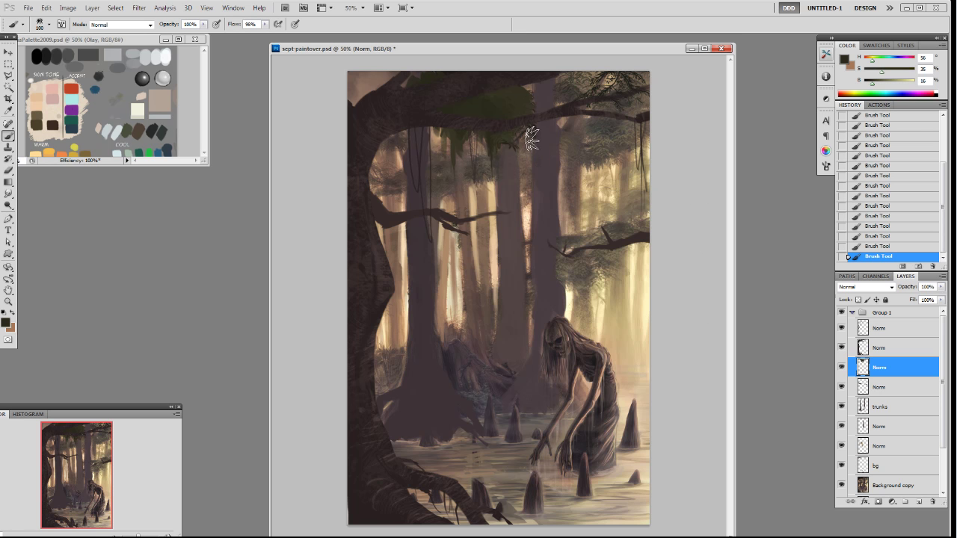
pyautogui.press('[')
pyautogui.press('[')
pyautogui.press('[')
pyautogui.keyDown('alt'); pyautogui.click(533, 105); pyautogui.keyUp('alt')
# - Check the leaf brush's settings and add smaller 60 px leaves along the moss and foliage with sampled greens
pyautogui.click(826, 166)
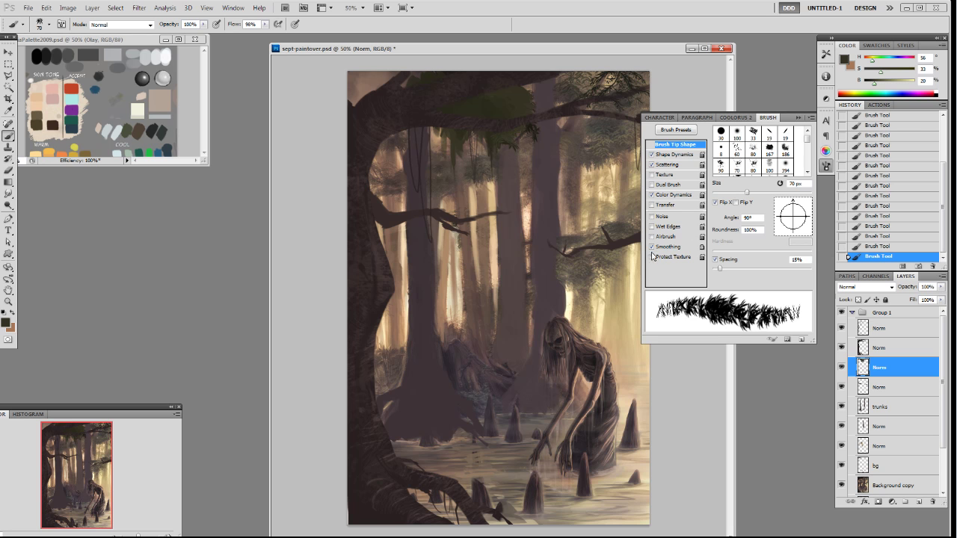
pyautogui.click(797, 118)
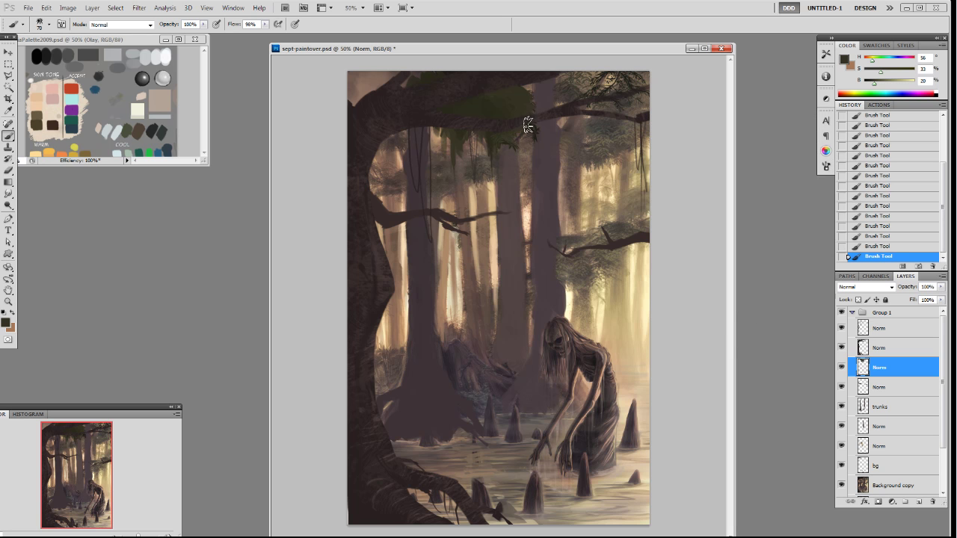
pyautogui.keyDown('alt'); pyautogui.click(501, 110); pyautogui.keyUp('alt')
pyautogui.press('[')
pyautogui.moveTo(490, 143); pyautogui.dragTo(481, 161)
pyautogui.keyDown('alt'); pyautogui.click(455, 141); pyautogui.keyUp('alt')
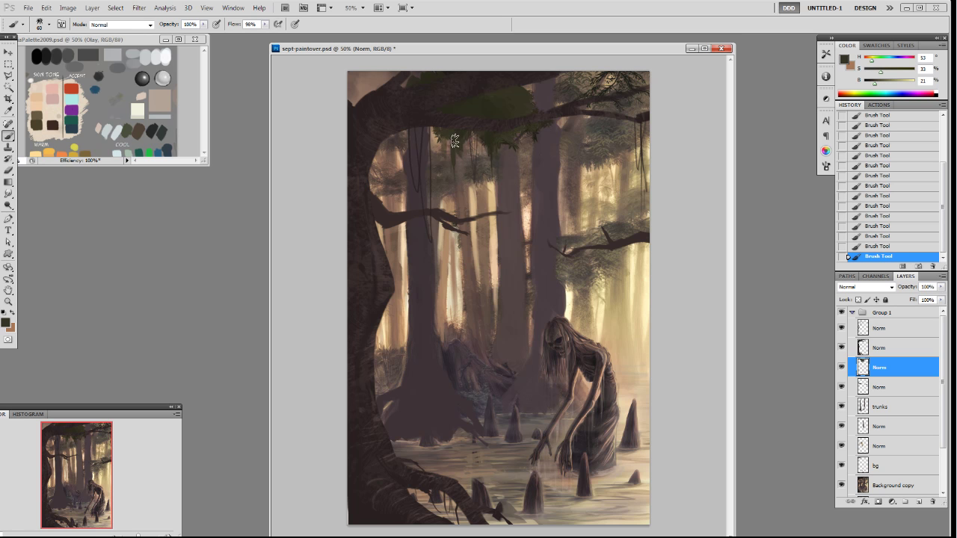
pyautogui.keyDown('alt'); pyautogui.click(527, 103); pyautogui.keyUp('alt')
pyautogui.keyDown('alt'); pyautogui.click(518, 130); pyautogui.keyUp('alt')
pyautogui.keyDown('alt'); pyautogui.click(483, 109); pyautogui.keyUp('alt')
# - Choose the 300 px foliage brush, reduce it to 125 px, and texture the upper branch's foliage with sampled greens
pyautogui.rightClick(535, 110)
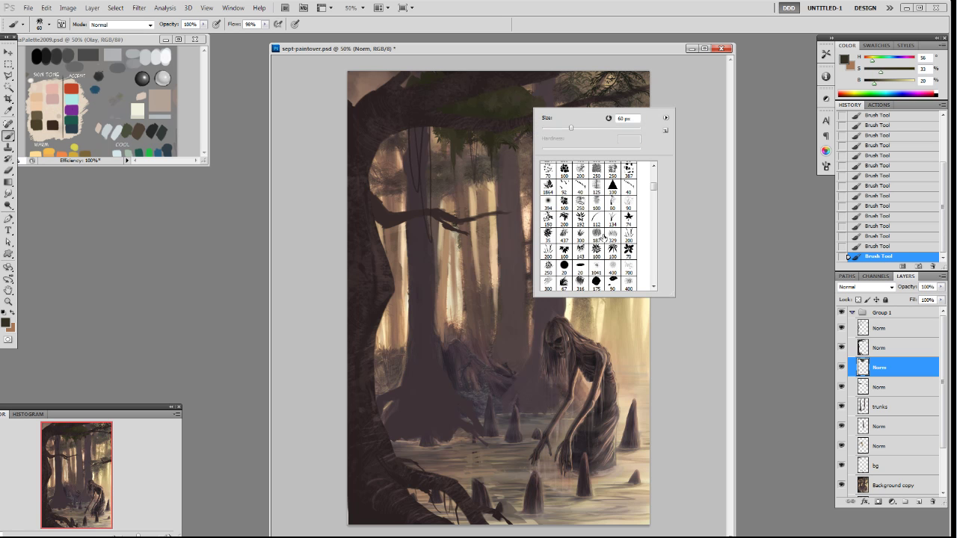
pyautogui.click(581, 235)
pyautogui.press('Return')
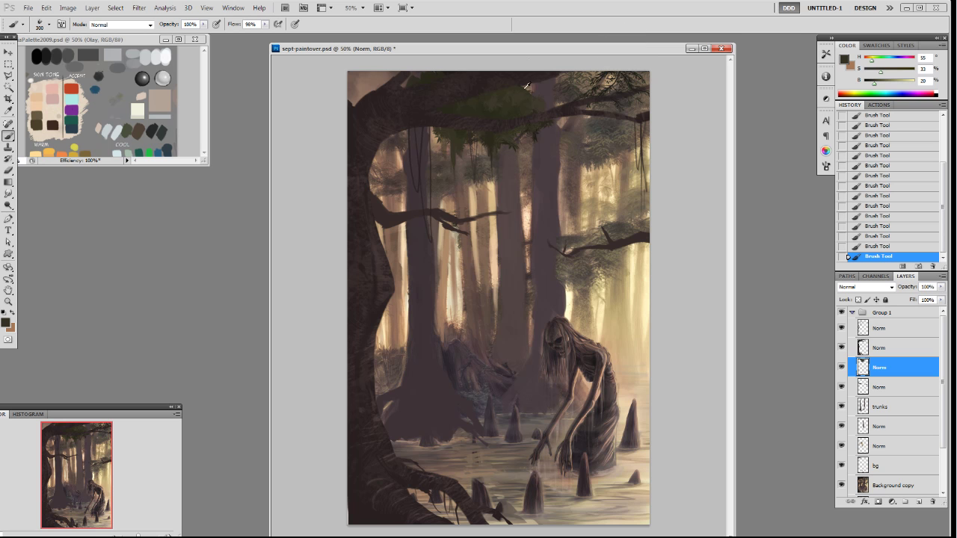
pyautogui.press('[')
pyautogui.press('[')
pyautogui.press('[')
pyautogui.press('[')
pyautogui.press('[')
pyautogui.keyDown('alt'); pyautogui.click(504, 110); pyautogui.keyUp('alt')
pyautogui.keyDown('alt'); pyautogui.click(454, 133); pyautogui.keyUp('alt')
pyautogui.keyDown('alt'); pyautogui.click(520, 102); pyautogui.keyUp('alt')
pyautogui.click(841, 313)
pyautogui.click(841, 313)
# - Choose the 19 px brush, sample a dark green, and reselect the upper foliage layer after checking the branch and trunks layers
pyautogui.rightClick(606, 209)
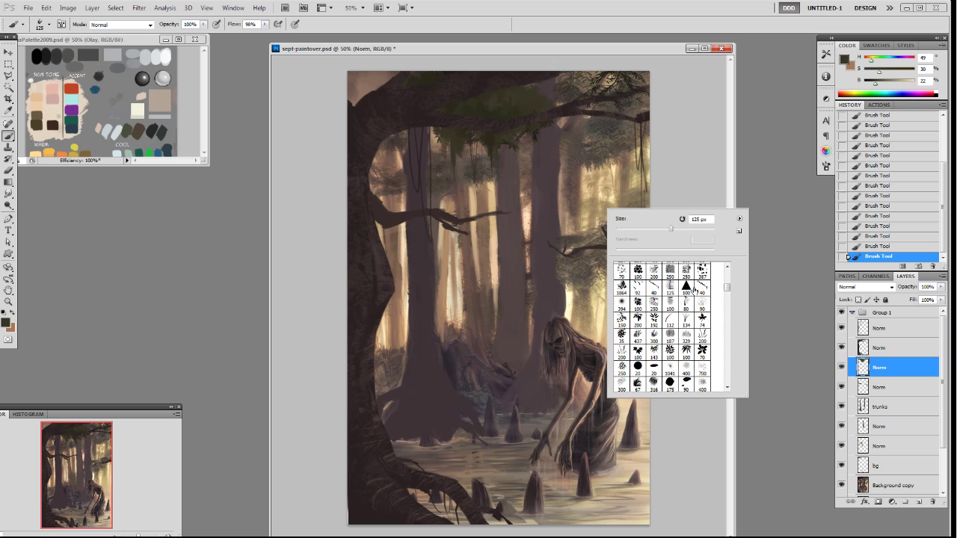
pyautogui.moveTo(728, 291); pyautogui.dragTo(730, 278)
pyautogui.doubleClick(670, 269)
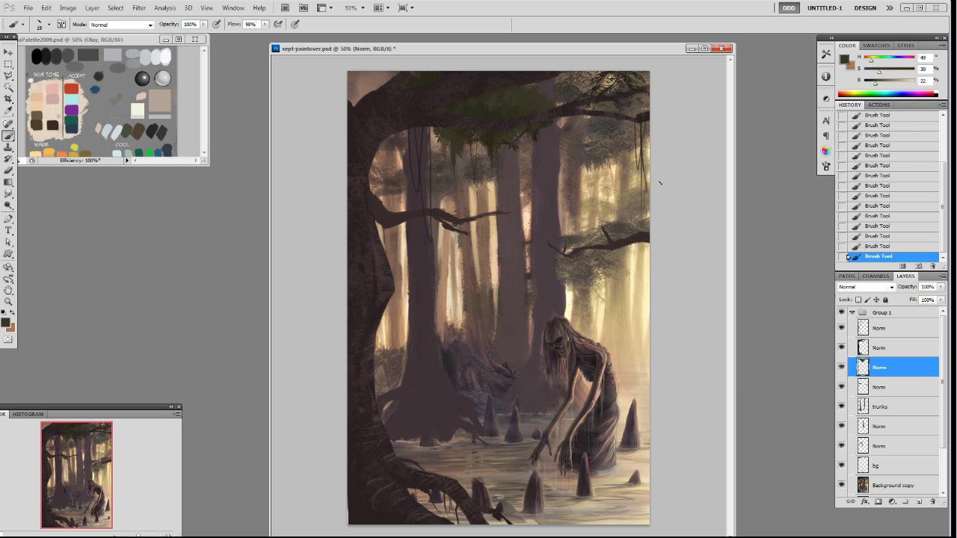
pyautogui.keyDown('alt'); pyautogui.click(625, 218); pyautogui.keyUp('alt')
pyautogui.click(842, 387)
pyautogui.click(842, 387)
pyautogui.click(882, 407)
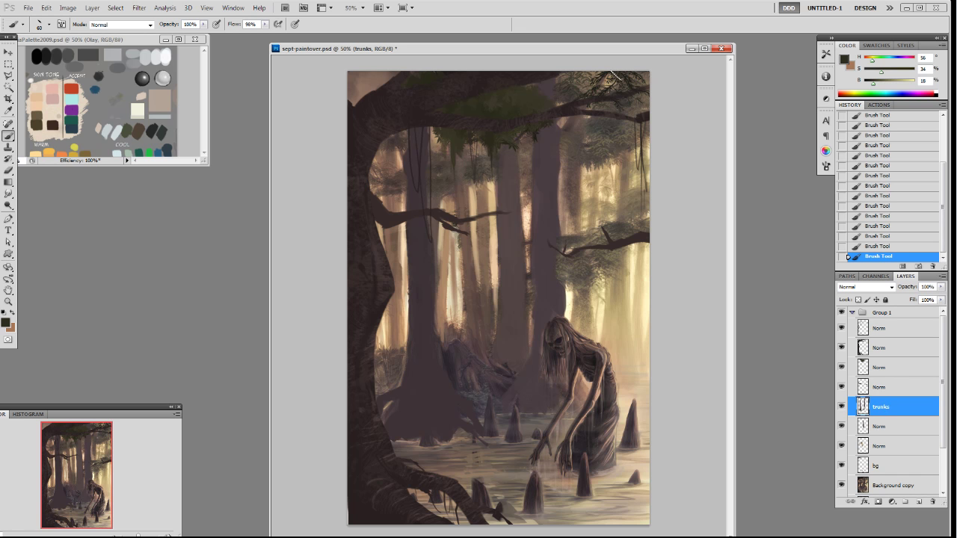
pyautogui.hotkey('alt', ']')
pyautogui.hotkey('alt', ']')
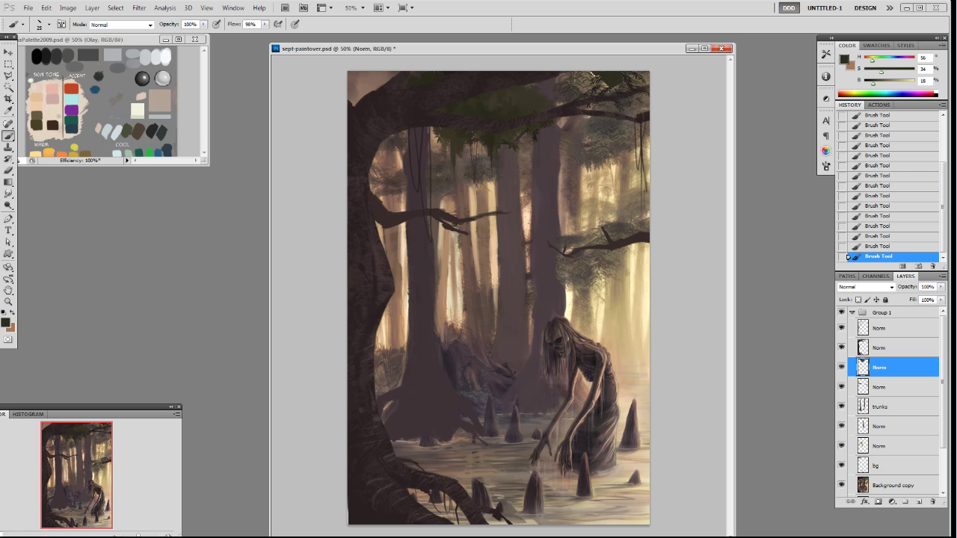
# - Pick a different foliage brush, shrink it, and extend the upper foliage along the branch toward the canvas's right edge
pyautogui.rightClick(612, 88)
pyautogui.click(757, 258)
pyautogui.click(758, 258)
pyautogui.click(758, 259)
pyautogui.click(759, 259)
pyautogui.click(760, 259)
pyautogui.click(759, 258)
pyautogui.click(759, 258)
pyautogui.click(655, 227)
pyautogui.press('Return')
pyautogui.press('[')
pyautogui.press('[')
pyautogui.press('[')
pyautogui.press('[')
pyautogui.press('[')
pyautogui.press('[')
# - Switch to a plain brush and refine the upper right foliage with dark greens sampled from the canopy
pyautogui.rightClick(616, 96)
pyautogui.moveTo(736, 173); pyautogui.dragTo(736, 154)
pyautogui.click(678, 156)
pyautogui.keyDown('alt'); pyautogui.click(593, 78); pyautogui.keyUp('alt')
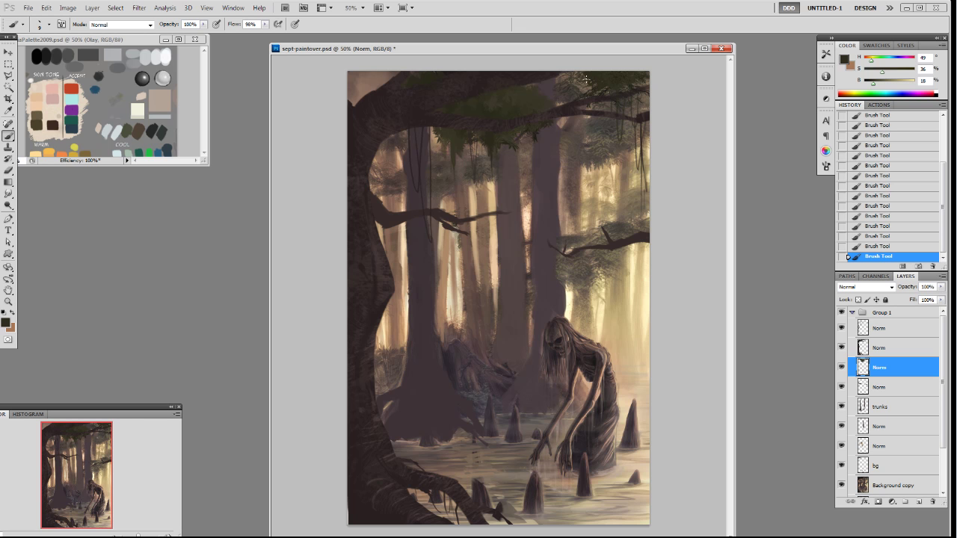
pyautogui.keyDown('alt'); pyautogui.click(516, 107); pyautogui.keyUp('alt')
pyautogui.press(']')
# - Undo the trial foliage strokes on the lower right branch and add a new layer directly above the trunks layer
pyautogui.moveTo(611, 232); pyautogui.dragTo(588, 238)
pyautogui.click(901, 217)
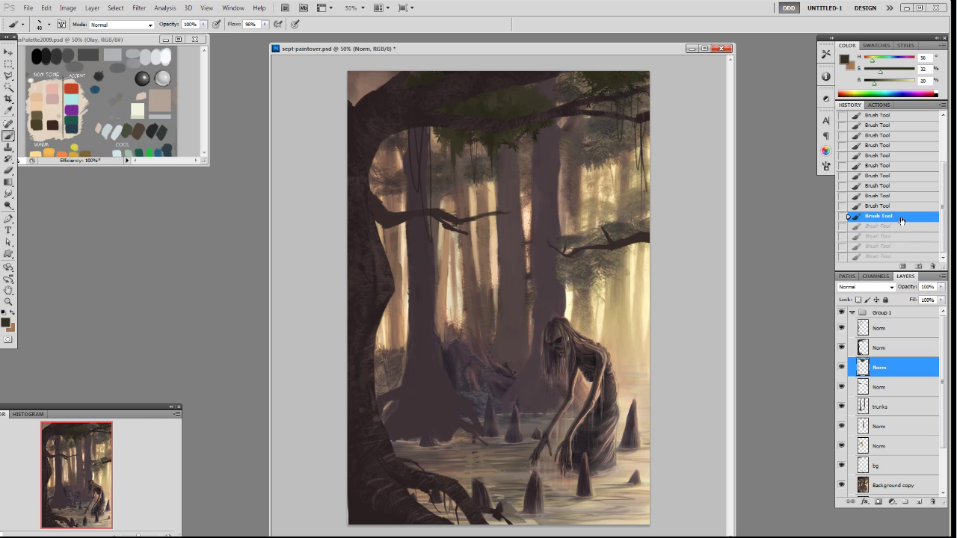
pyautogui.click(882, 391)
pyautogui.click(842, 387)
pyautogui.click(842, 387)
pyautogui.click(880, 407)
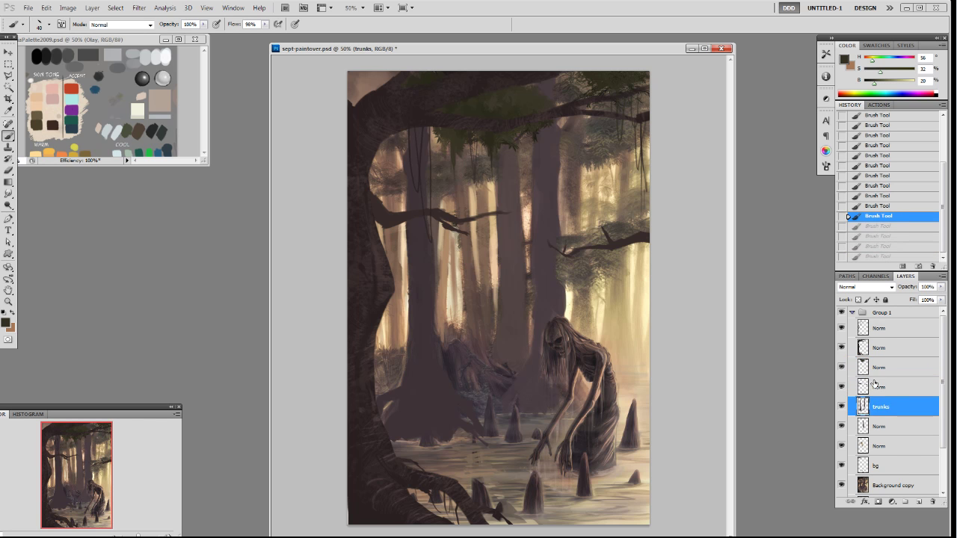
pyautogui.hotkey('ctrl', 'shift', 'alt', 'n')
# - Raise the green's brightness to 25% and block in a foliage cluster around the lower right branch
pyautogui.moveTo(874, 83); pyautogui.dragTo(879, 84)
pyautogui.moveTo(601, 232); pyautogui.dragTo(540, 243)
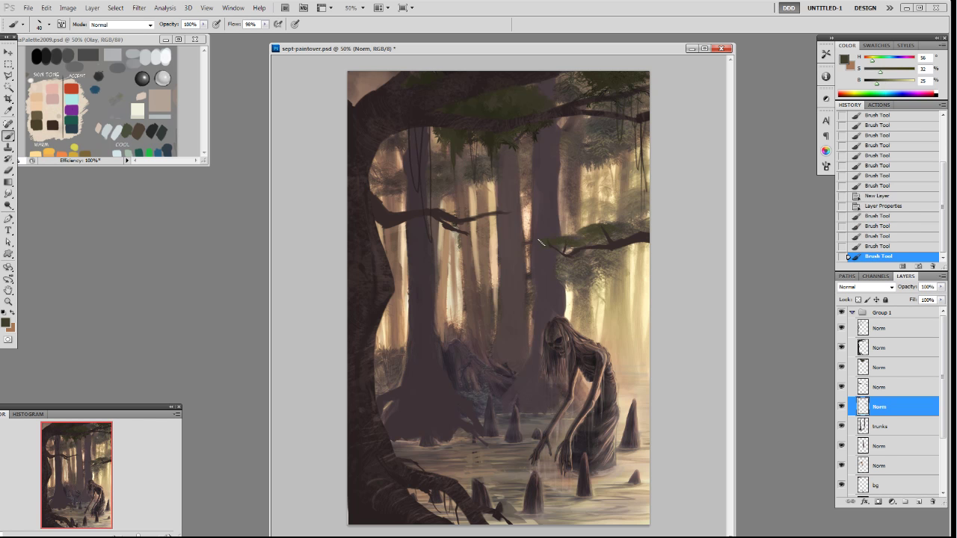
pyautogui.moveTo(605, 241)
pyautogui.mouseDown()
pyautogui.moveTo(582, 232)
pyautogui.moveTo(602, 221)
pyautogui.mouseUp()
pyautogui.press('[')
pyautogui.moveTo(603, 222); pyautogui.dragTo(598, 231)
pyautogui.rightClick(592, 246)
pyautogui.moveTo(597, 230)
pyautogui.mouseDown()
pyautogui.moveTo(559, 259)
pyautogui.moveTo(598, 231)
pyautogui.moveTo(555, 240)
pyautogui.moveTo(613, 226)
pyautogui.moveTo(640, 230)
pyautogui.mouseUp()
pyautogui.doubleClick(612, 332)
pyautogui.rightClick(602, 236)
pyautogui.click(665, 311)
pyautogui.click(585, 247)
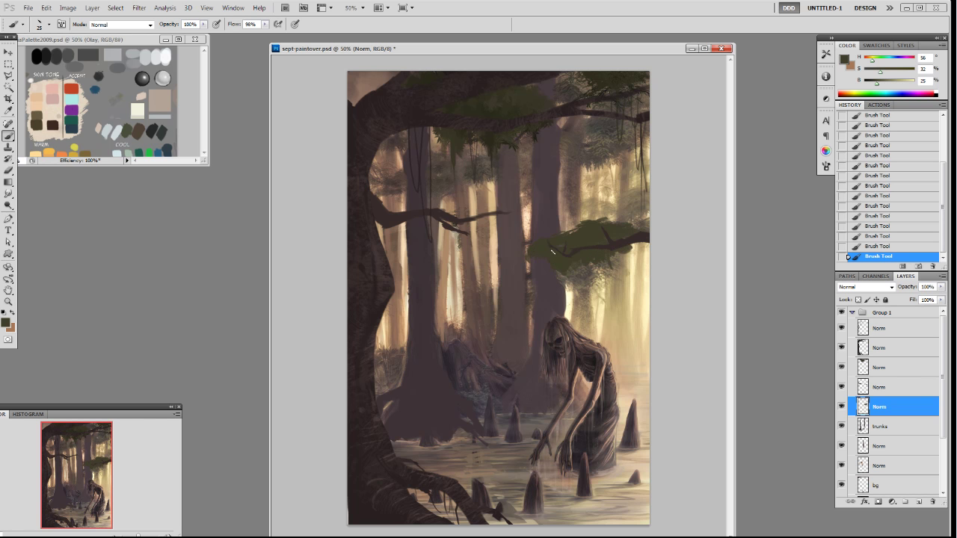
# - Try raising the new foliage layer above the branch layer and erasing over the branch, and return the layer beneath it
pyautogui.hotkey('ctrl', ']')
pyautogui.press('e')
pyautogui.moveTo(599, 245); pyautogui.dragTo(618, 255)
pyautogui.click(891, 236)
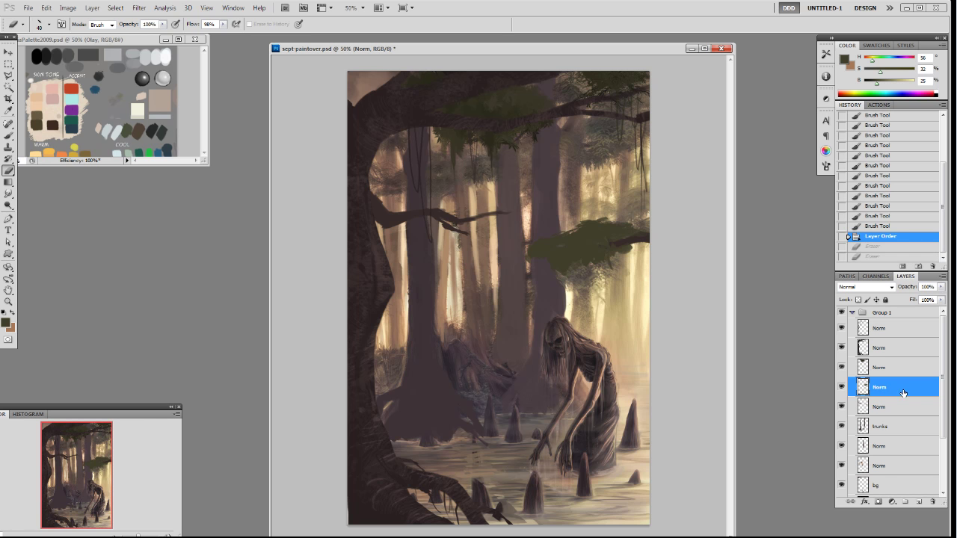
pyautogui.moveTo(902, 392); pyautogui.dragTo(899, 412)
pyautogui.click(546, 251)
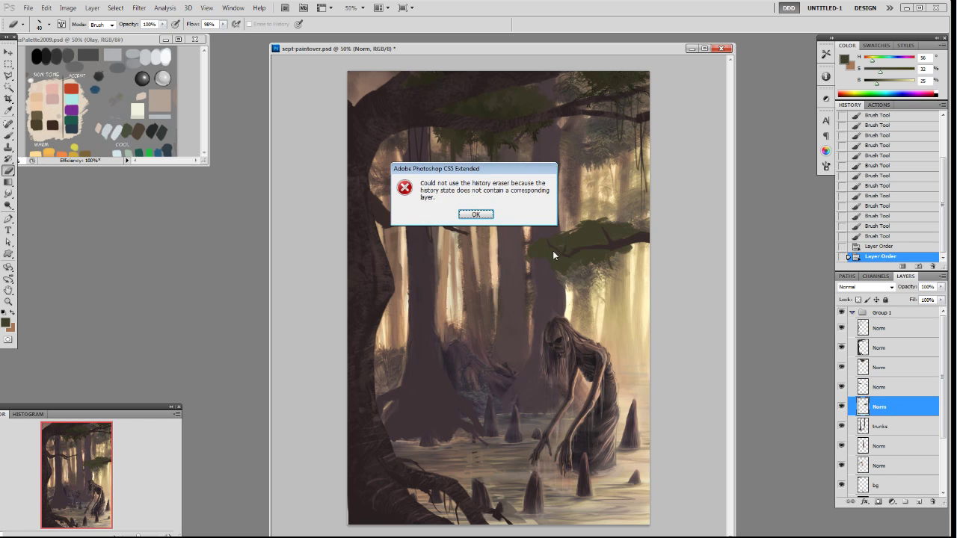
pyautogui.click(487, 215)
# - Fill out the lower and outer edges of the right branch's foliage cluster with sampled greens
pyautogui.press('b')
pyautogui.keyDown('alt'); pyautogui.click(629, 245); pyautogui.keyUp('alt')
pyautogui.click(598, 258)
pyautogui.click(583, 264)
pyautogui.click(572, 268)
pyautogui.click(564, 271)
pyautogui.keyDown('alt'); pyautogui.click(564, 270); pyautogui.keyUp('alt')
pyautogui.click(573, 273)
pyautogui.keyDown('alt'); pyautogui.click(581, 236); pyautogui.keyUp('alt')
pyautogui.click(577, 265)
pyautogui.click(573, 270)
pyautogui.click(568, 272)
pyautogui.click(563, 272)
pyautogui.click(558, 272)
pyautogui.click(558, 272)
pyautogui.click(554, 268)
pyautogui.click(576, 231)
pyautogui.click(550, 253)
pyautogui.click(570, 258)
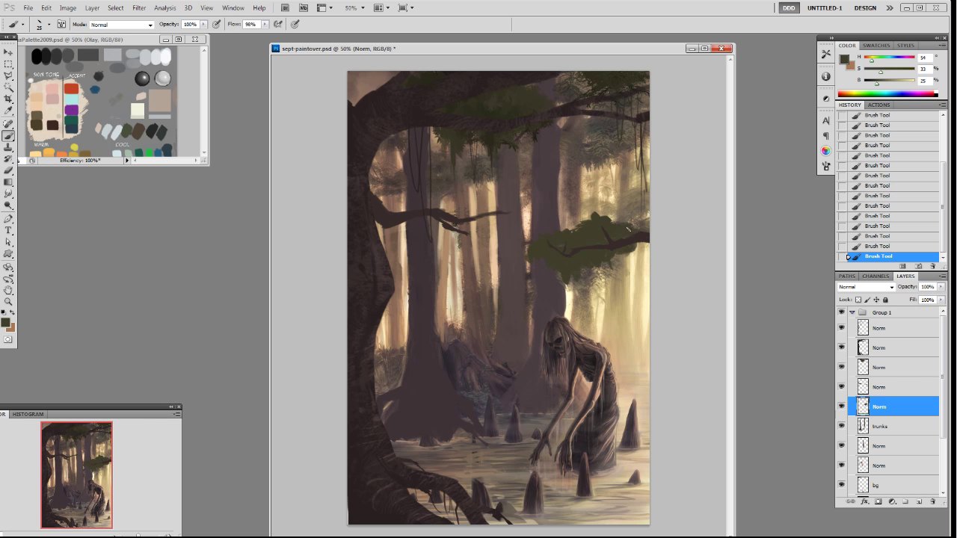
# - Block in a second green foliage cluster around the tip of the foreground tree's middle branch
pyautogui.click(462, 236)
pyautogui.click(454, 239)
pyautogui.click(472, 239)
pyautogui.click(474, 229)
pyautogui.click(482, 220)
pyautogui.click(502, 217)
pyautogui.click(494, 232)
pyautogui.moveTo(503, 210); pyautogui.dragTo(466, 218)
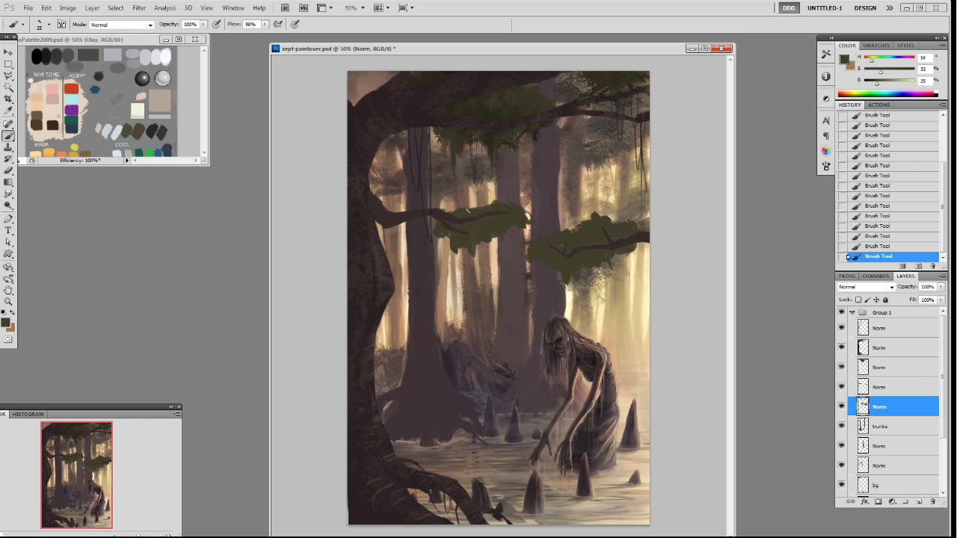
# - Choose the 192 px leaf brush, check its settings, reduce it to 50 px, and stamp leaves along the middle branch's foliage
pyautogui.rightClick(555, 191)
pyautogui.moveTo(634, 276); pyautogui.dragTo(633, 295)
pyautogui.click(561, 289)
pyautogui.click(765, 172)
pyautogui.click(826, 166)
pyautogui.click(653, 175)
pyautogui.click(653, 175)
pyautogui.click(826, 166)
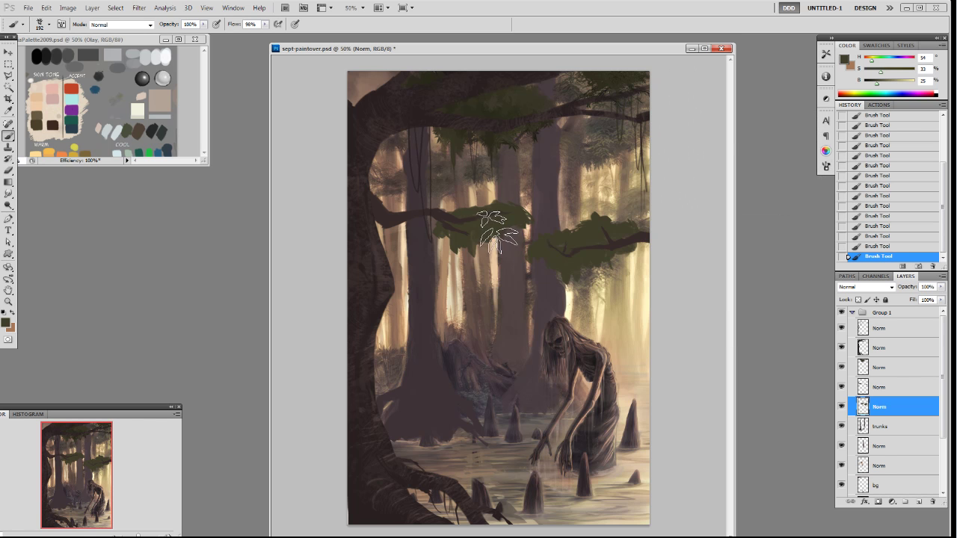
pyautogui.press('e')
pyautogui.press('b')
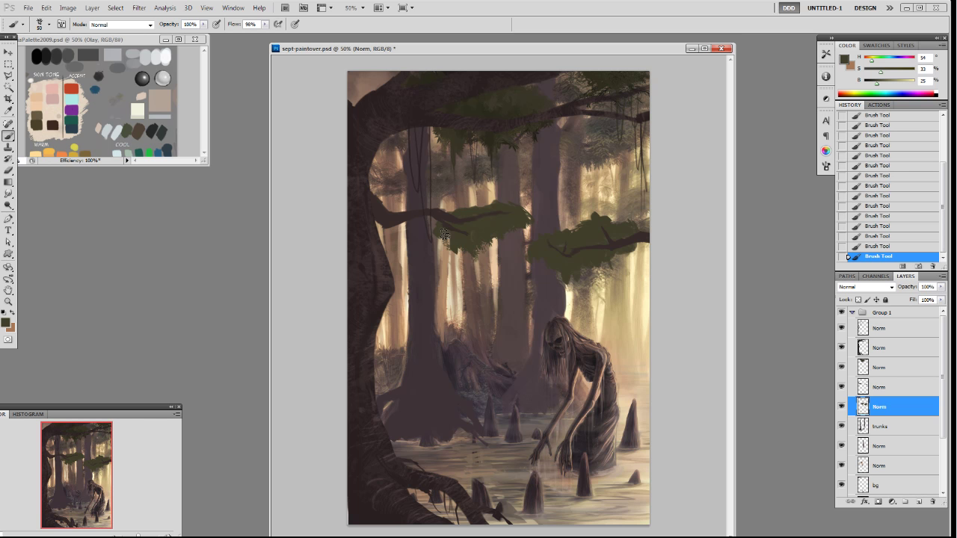
# - Give the Eraser a leaf-shaped tip and break up the edges of the middle branch's foliage cluster
pyautogui.press('e')
pyautogui.rightClick(466, 262)
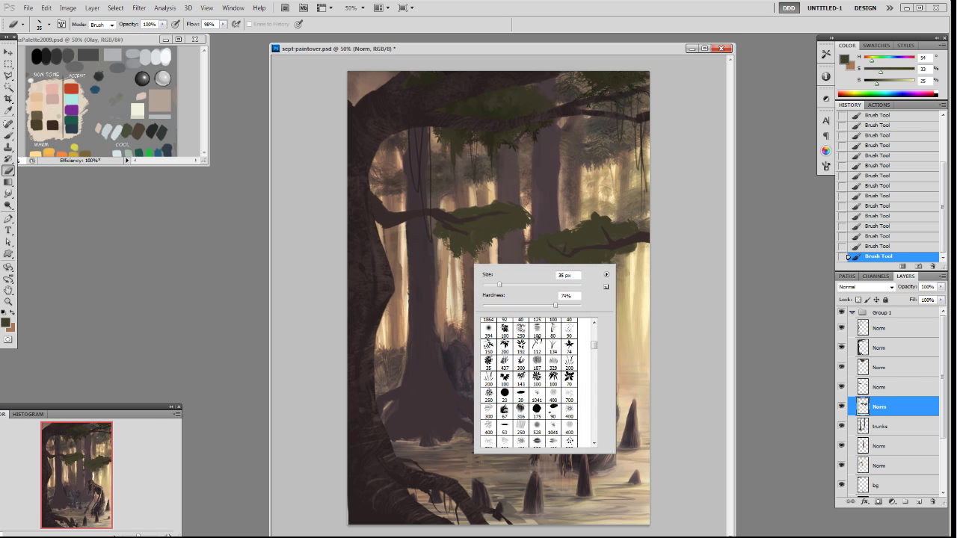
pyautogui.scroll(-3, 591, 340)
pyautogui.click(490, 337)
pyautogui.click(656, 211)
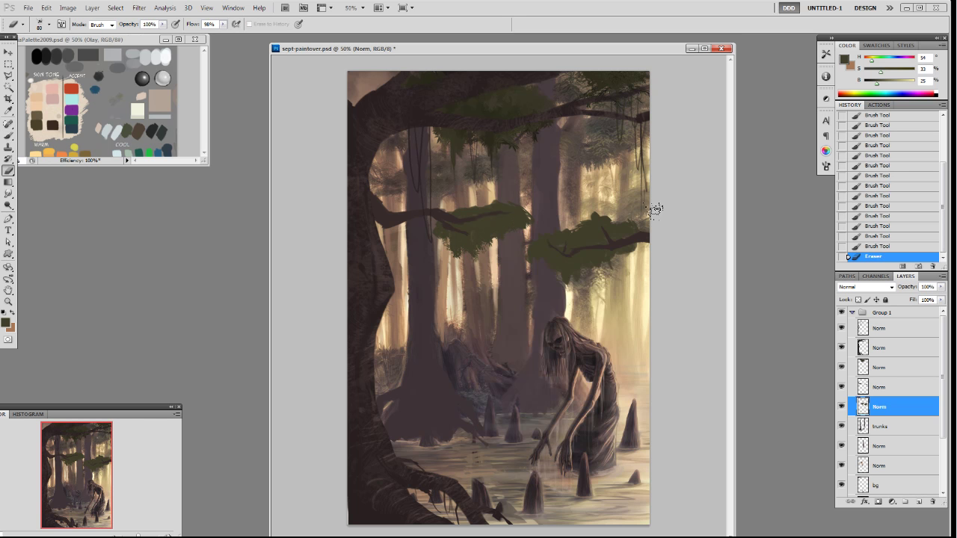
pyautogui.moveTo(465, 253); pyautogui.dragTo(475, 280)
pyautogui.moveTo(513, 233)
pyautogui.mouseDown()
pyautogui.moveTo(516, 253)
pyautogui.moveTo(531, 218)
pyautogui.moveTo(521, 212)
pyautogui.mouseUp()
# - Stamp 50 px leaves around the edges of the middle branch's foliage and onto the right branch's cluster
pyautogui.press('b')
pyautogui.click(507, 208)
pyautogui.click(474, 212)
pyautogui.click(465, 211)
pyautogui.click(458, 211)
pyautogui.click(446, 227)
pyautogui.click(434, 233)
pyautogui.click(437, 236)
pyautogui.click(440, 229)
pyautogui.click(476, 220)
pyautogui.click(498, 229)
pyautogui.click(494, 207)
pyautogui.click(489, 206)
pyautogui.click(502, 206)
pyautogui.click(532, 229)
pyautogui.click(550, 267)
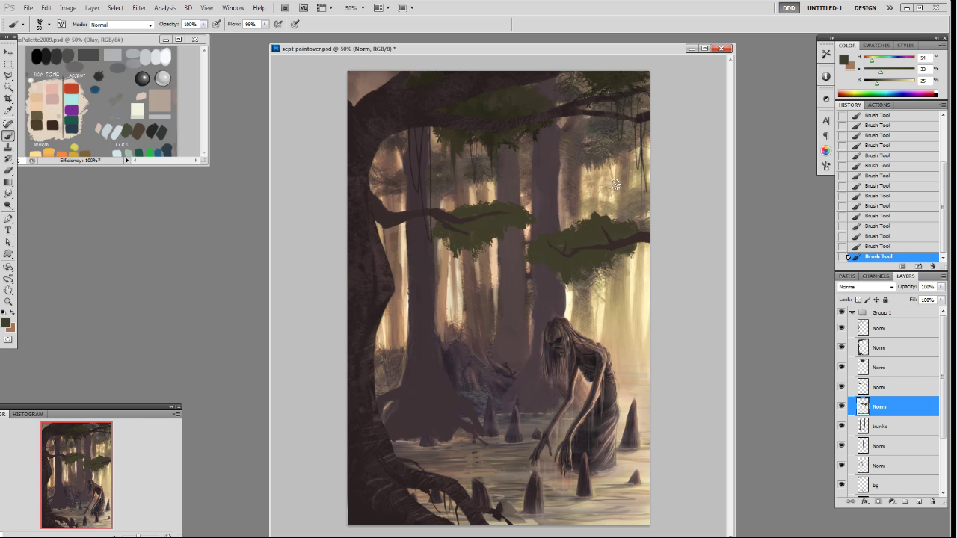
# - Lighten the green to 37% brightness and stamp highlight leaves over both clusters with a scattered leaf brush at 50% opacity
pyautogui.click(880, 78)
pyautogui.press('5')
pyautogui.rightClick(611, 236)
pyautogui.moveTo(734, 298); pyautogui.dragTo(737, 320)
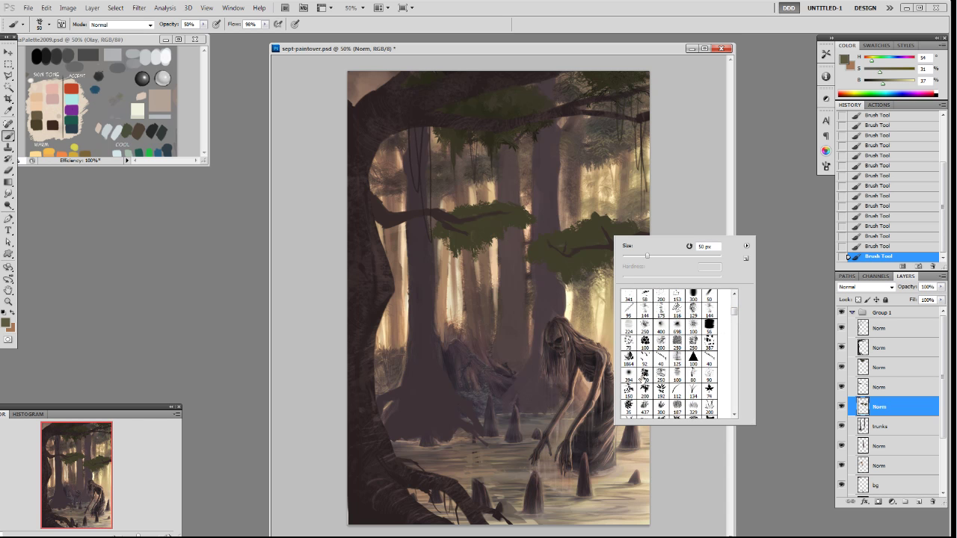
pyautogui.doubleClick(629, 390)
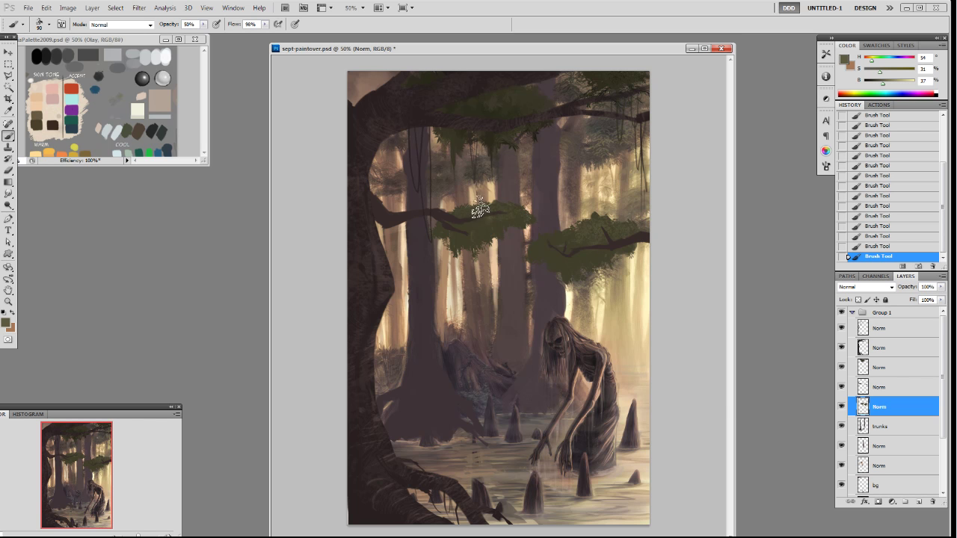
# - Switch to a plain brush, refine the foliage clusters with sampled greens, and compare the paintover group against the original
pyautogui.rightClick(590, 215)
pyautogui.moveTo(712, 294); pyautogui.dragTo(710, 274)
pyautogui.doubleClick(655, 278)
pyautogui.keyDown('alt'); pyautogui.click(581, 240); pyautogui.keyUp('alt')
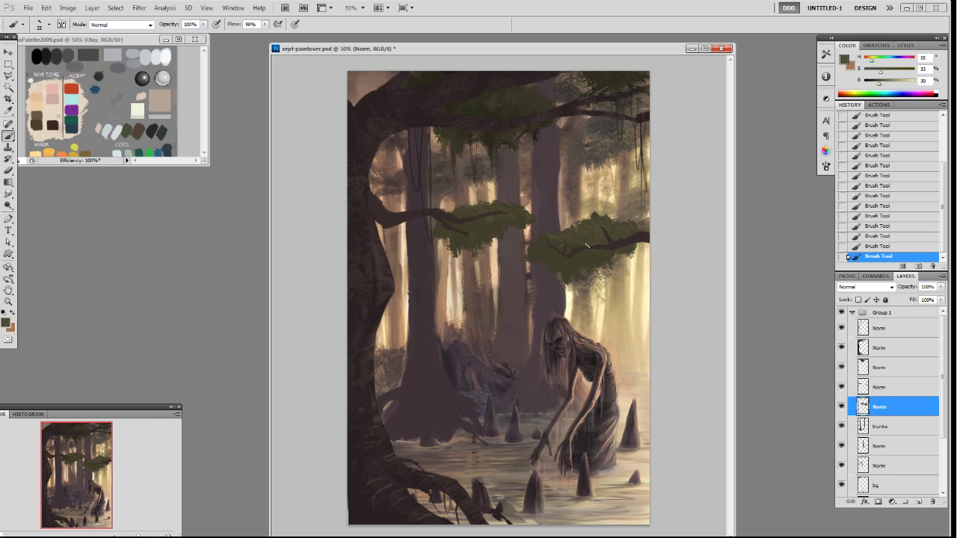
pyautogui.keyDown('alt'); pyautogui.click(578, 243); pyautogui.keyUp('alt')
pyautogui.click(841, 314)
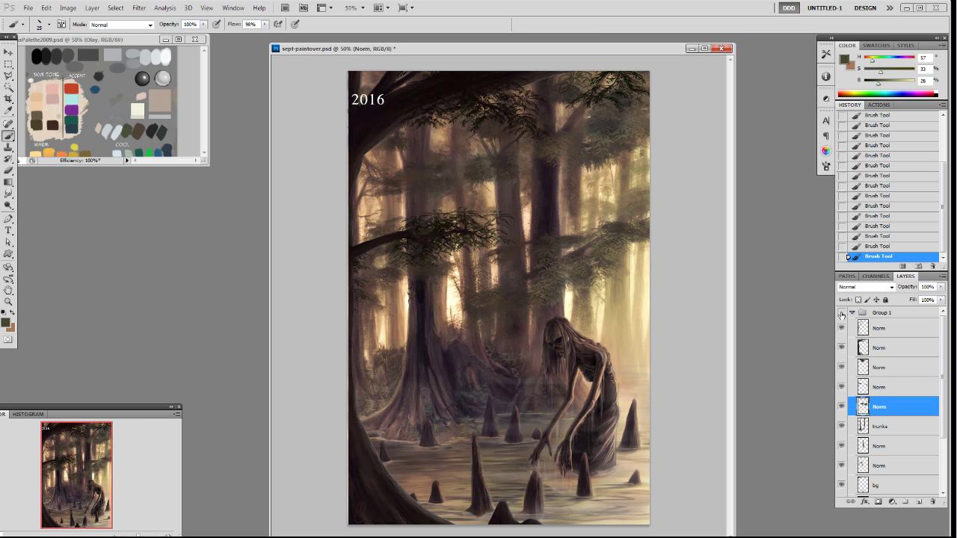
pyautogui.click(842, 314)
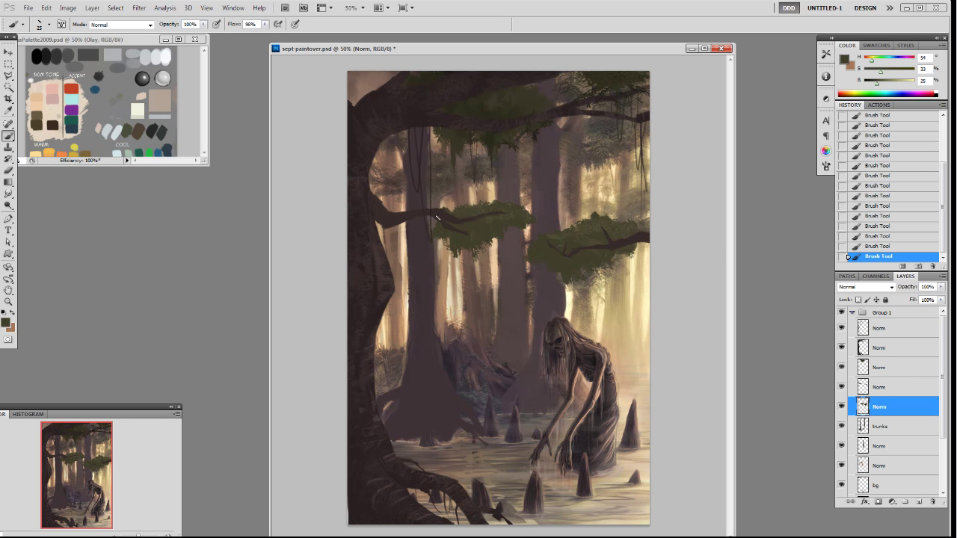
# - Make the third Norm layer in Group 1 active and paint sampled greens over the branch in the middle foliage clump
pyautogui.keyDown('alt'); pyautogui.click(492, 219); pyautogui.keyUp('alt')
pyautogui.click(889, 372)
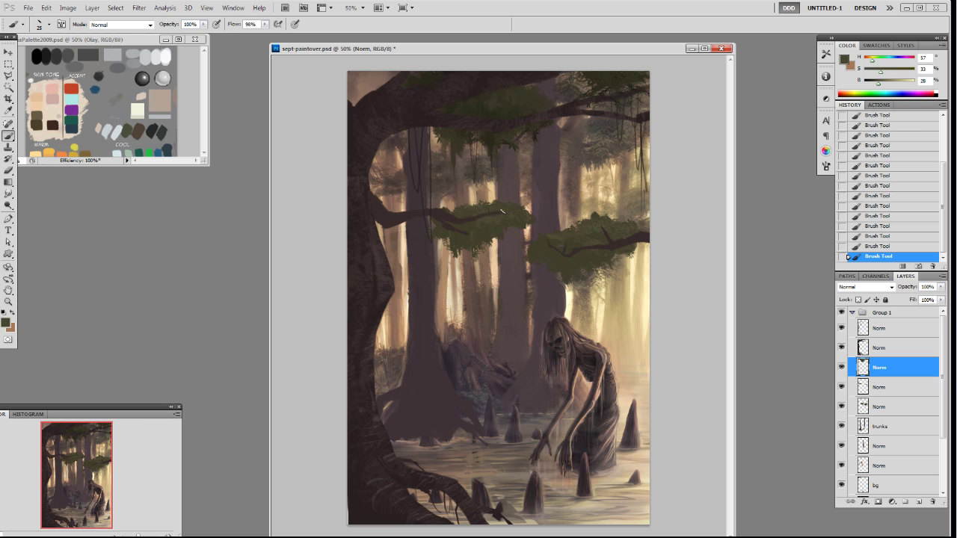
pyautogui.keyDown('alt'); pyautogui.click(489, 218); pyautogui.keyUp('alt')
pyautogui.keyDown('alt'); pyautogui.click(492, 216); pyautogui.keyUp('alt')
pyautogui.keyDown('alt'); pyautogui.click(487, 212); pyautogui.keyUp('alt')
pyautogui.keyDown('alt'); pyautogui.click(503, 215); pyautogui.keyUp('alt')
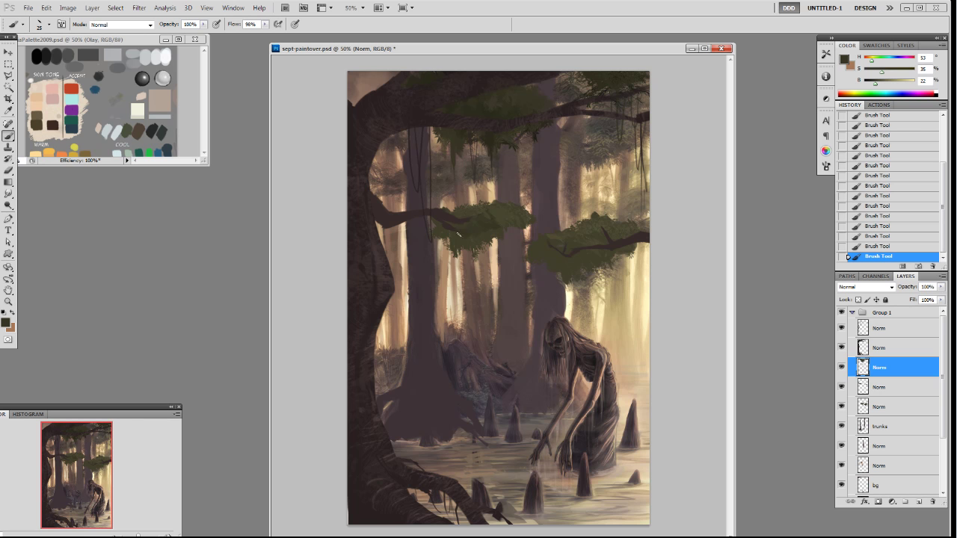
pyautogui.keyDown('alt'); pyautogui.click(483, 228); pyautogui.keyUp('alt')
pyautogui.keyDown('alt'); pyautogui.click(479, 222); pyautogui.keyUp('alt')
pyautogui.keyDown('alt'); pyautogui.click(497, 211); pyautogui.keyUp('alt')
# - Dab leaf shapes over the middle foliage clump with the 192 px leaf brush reduced to 50 px, resampling greens from the clump
pyautogui.rightClick(533, 220)
pyautogui.moveTo(653, 287); pyautogui.dragTo(653, 298)
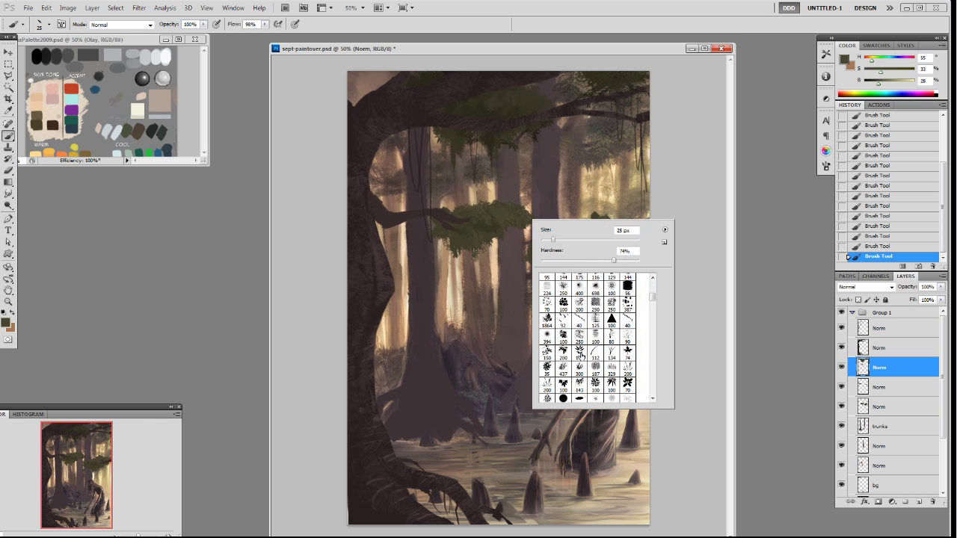
pyautogui.doubleClick(579, 356)
pyautogui.keyDown('alt'); pyautogui.click(503, 226); pyautogui.keyUp('alt')
pyautogui.press('[')
pyautogui.press('[')
pyautogui.press('[')
pyautogui.press('[')
pyautogui.press('[')
pyautogui.press('[')
pyautogui.press('[')
pyautogui.press('[')
pyautogui.press('[')
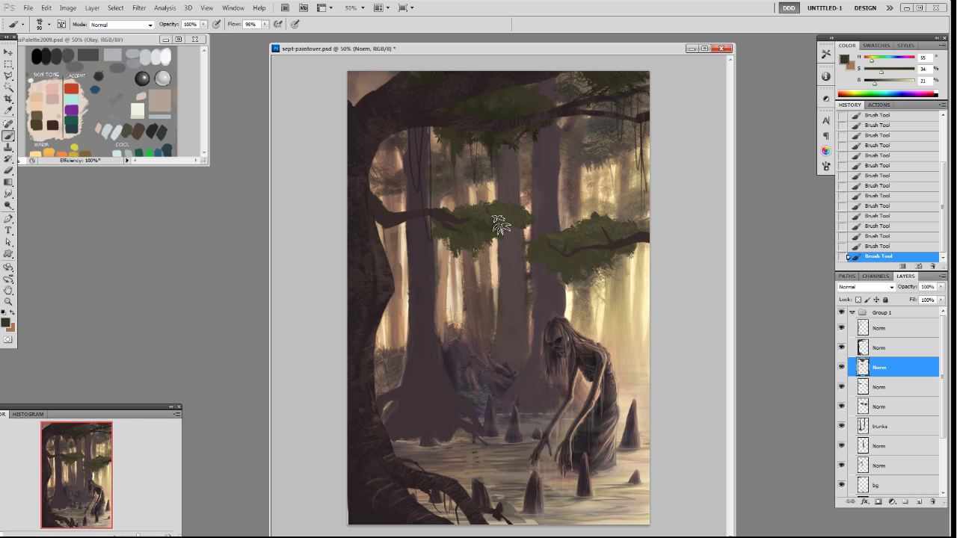
pyautogui.keyDown('alt'); pyautogui.click(496, 221); pyautogui.keyUp('alt')
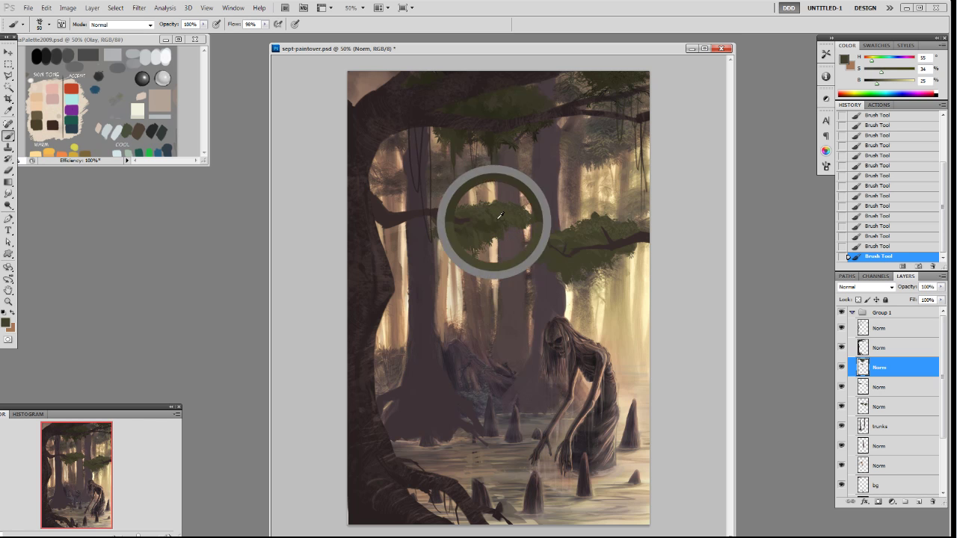
pyautogui.keyDown('alt'); pyautogui.click(523, 226); pyautogui.keyUp('alt')
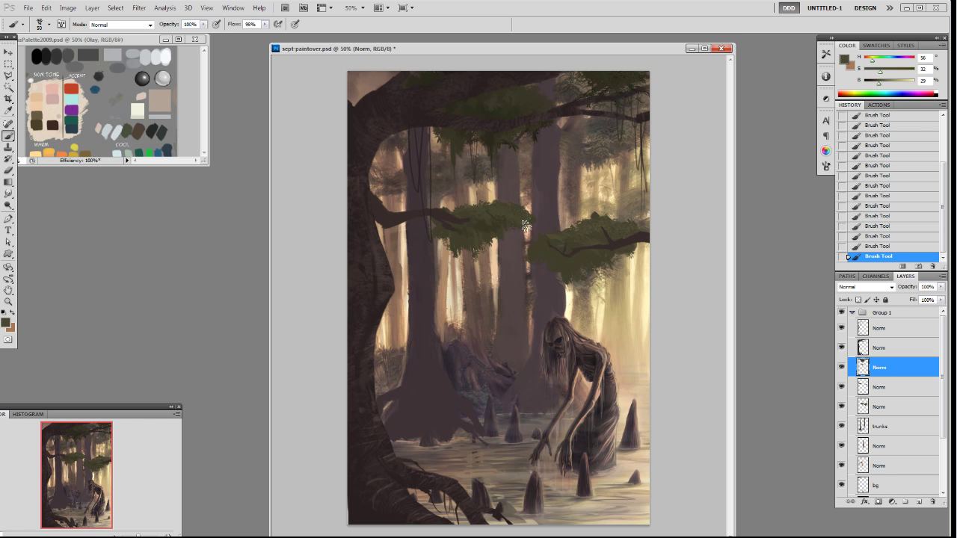
pyautogui.keyDown('alt'); pyautogui.click(493, 215); pyautogui.keyUp('alt')
pyautogui.keyDown('alt'); pyautogui.click(476, 225); pyautogui.keyUp('alt')
pyautogui.keyDown('alt'); pyautogui.click(460, 237); pyautogui.keyUp('alt')
pyautogui.keyDown('alt'); pyautogui.click(485, 224); pyautogui.keyUp('alt')
# - Refine the middle foliage clump in sampled greens using the angled 19 px brush reduced to 8 px
pyautogui.rightClick(493, 239)
pyautogui.moveTo(615, 316); pyautogui.dragTo(615, 299)
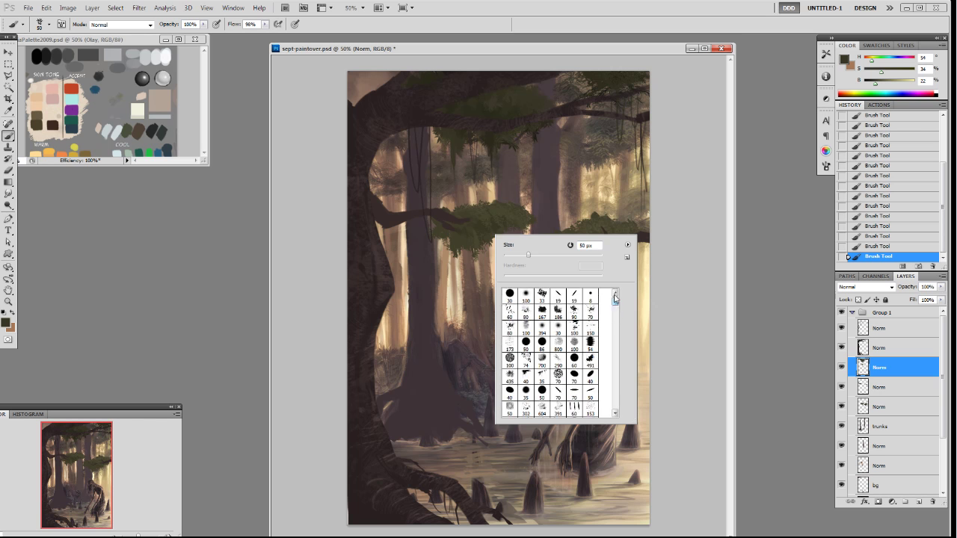
pyautogui.doubleClick(559, 296)
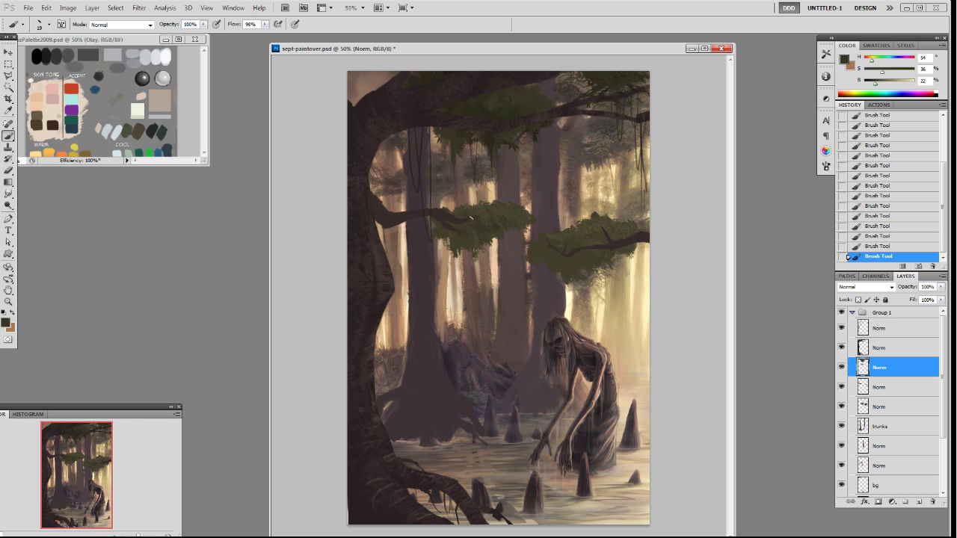
pyautogui.press('[')
pyautogui.keyDown('alt'); pyautogui.click(512, 215); pyautogui.keyUp('alt')
pyautogui.keyDown('alt'); pyautogui.click(511, 228); pyautogui.keyUp('alt')
pyautogui.keyDown('alt'); pyautogui.click(492, 226); pyautogui.keyUp('alt')
# - Add leaf texture to the right foliage clump with the 192 px leaf brush reduced to 40 px and greens sampled there
pyautogui.keyDown('alt'); pyautogui.click(610, 226); pyautogui.keyUp('alt')
pyautogui.rightClick(607, 226)
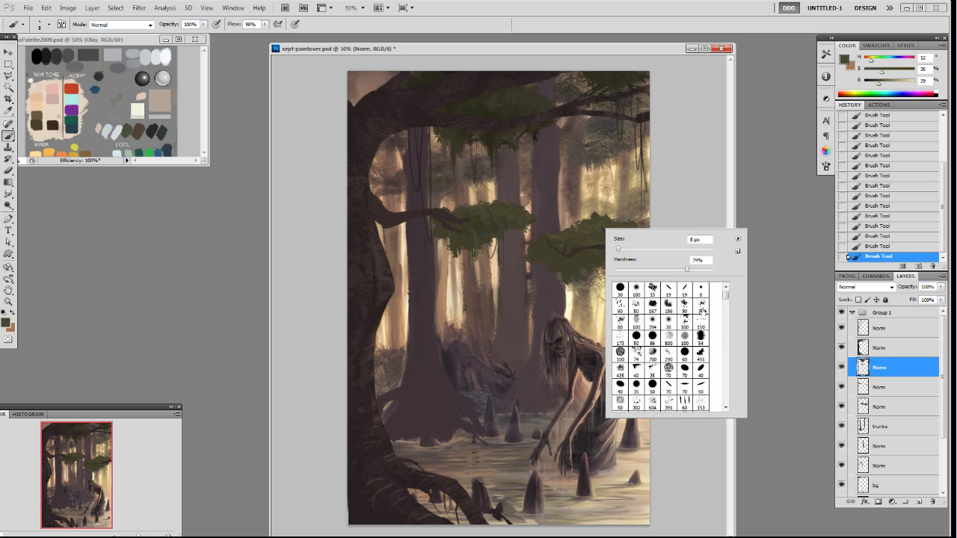
pyautogui.moveTo(726, 299); pyautogui.dragTo(726, 309)
pyautogui.click(653, 329)
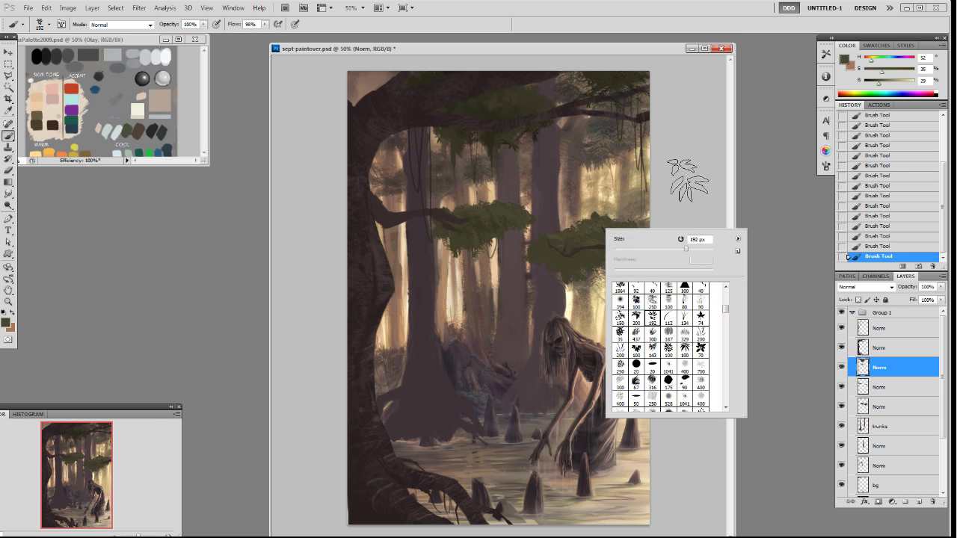
pyautogui.click(694, 188)
pyautogui.keyDown('alt'); pyautogui.click(609, 224); pyautogui.keyUp('alt')
pyautogui.press('[')
pyautogui.press('[')
pyautogui.press('[')
pyautogui.press('[')
pyautogui.press('[')
pyautogui.press('[')
pyautogui.press('[')
pyautogui.press('[')
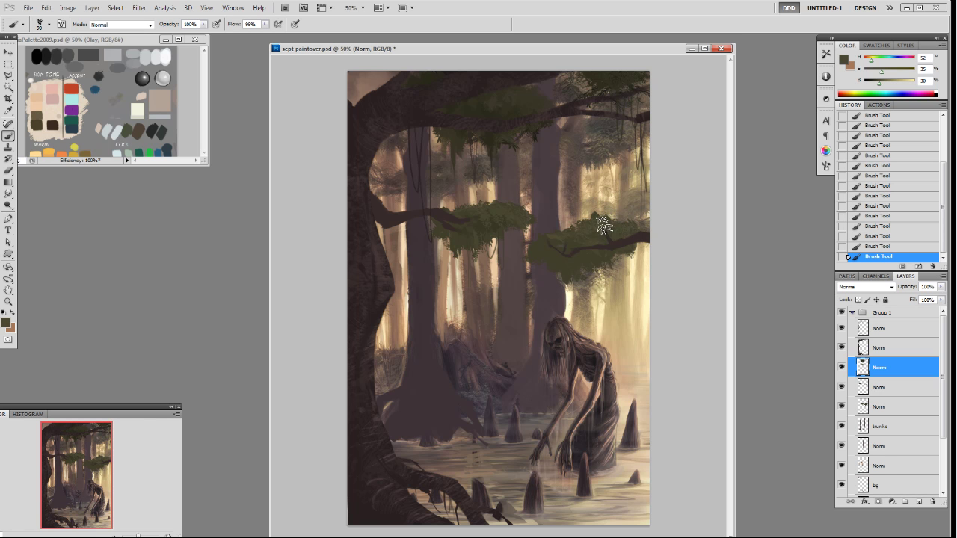
pyautogui.press('[')
pyautogui.press('[')
pyautogui.keyDown('alt'); pyautogui.click(567, 251); pyautogui.keyUp('alt')
# - Cover the branch tip in the right foliage clump with the angled brush at 40 px, and erase along the clump's left side
pyautogui.rightClick(581, 247)
pyautogui.moveTo(701, 328); pyautogui.dragTo(703, 305)
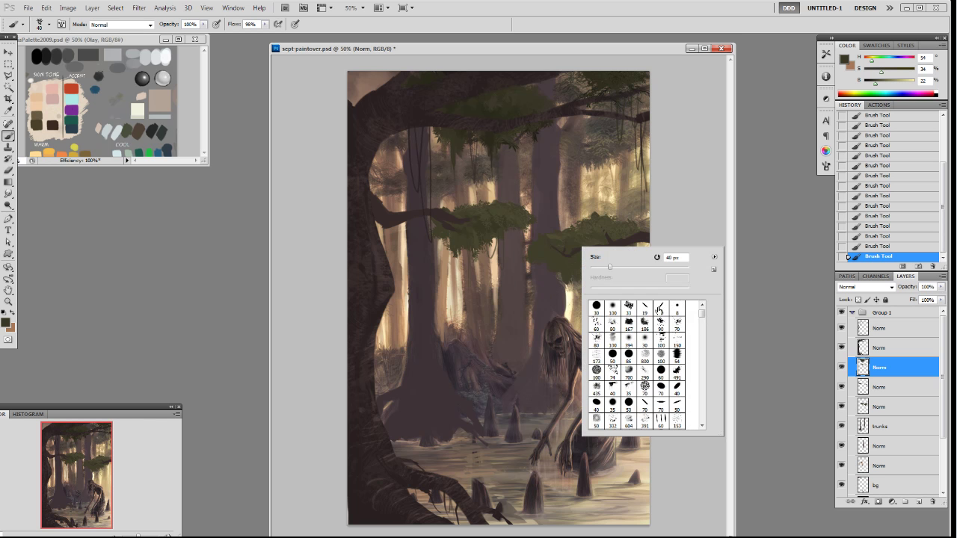
pyautogui.doubleClick(645, 307)
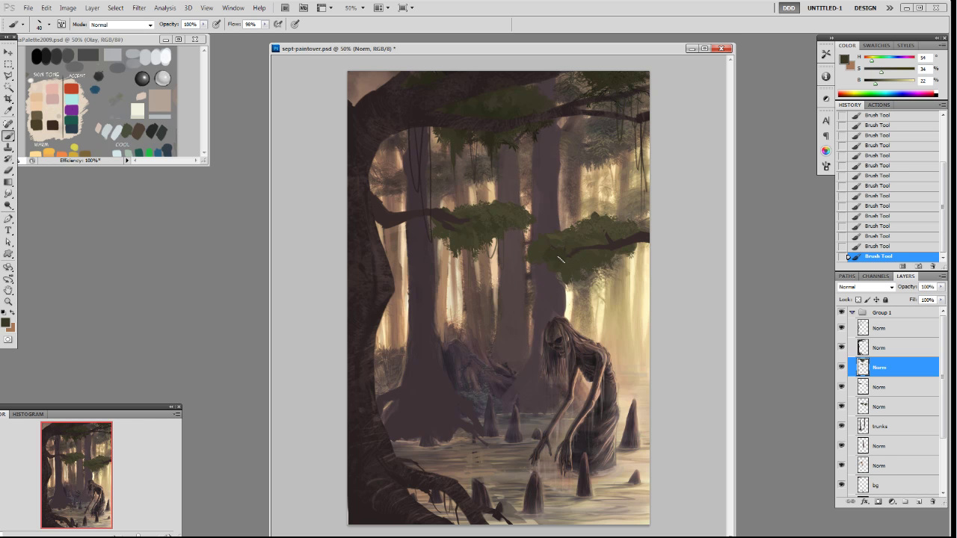
pyautogui.press('e')
pyautogui.moveTo(568, 254)
pyautogui.mouseDown()
pyautogui.moveTo(590, 252)
pyautogui.moveTo(542, 248)
pyautogui.mouseUp()
# - Brush strokes of sampled green over the right foliage clump around its branch
pyautogui.press('b')
pyautogui.click(542, 244)
pyautogui.click(554, 246)
pyautogui.click(569, 247)
pyautogui.click(582, 248)
pyautogui.click(591, 235)
pyautogui.click(592, 231)
pyautogui.click(586, 230)
pyautogui.click(584, 238)
pyautogui.click(580, 254)
pyautogui.click(576, 266)
pyautogui.click(575, 258)
pyautogui.click(577, 247)
pyautogui.click(580, 237)
pyautogui.keyDown('alt'); pyautogui.click(570, 232); pyautogui.keyUp('alt')
pyautogui.click(595, 230)
pyautogui.keyDown('alt'); pyautogui.click(597, 231); pyautogui.keyUp('alt')
# - Dab lighter and darker leaves across the right foliage clump with a reduced leaf brush, using sampled greens and a brightness raised to 34%
pyautogui.keyDown('alt'); pyautogui.click(609, 224); pyautogui.keyUp('alt')
pyautogui.rightClick(618, 231)
pyautogui.moveTo(738, 298); pyautogui.dragTo(739, 311)
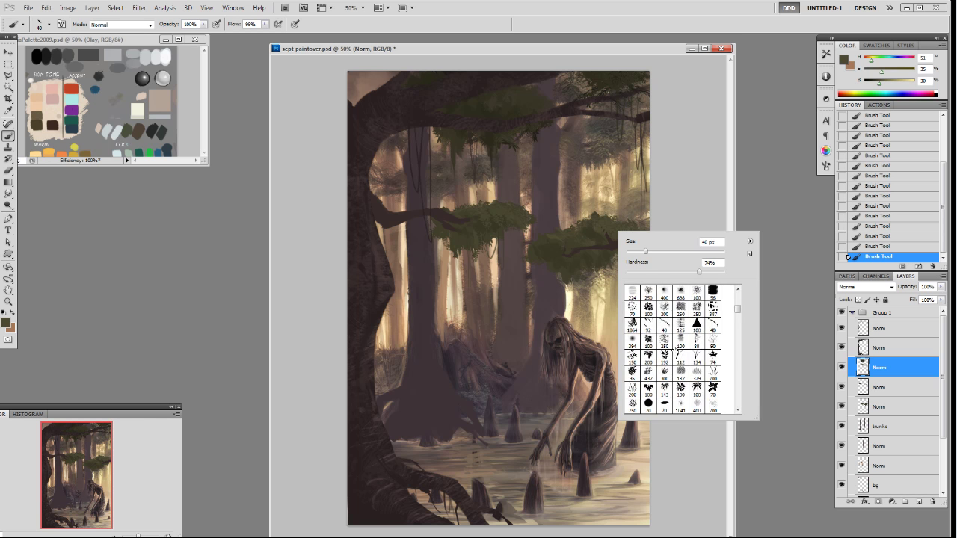
pyautogui.click(664, 354)
pyautogui.click(690, 195)
pyautogui.press('[')
pyautogui.press('[')
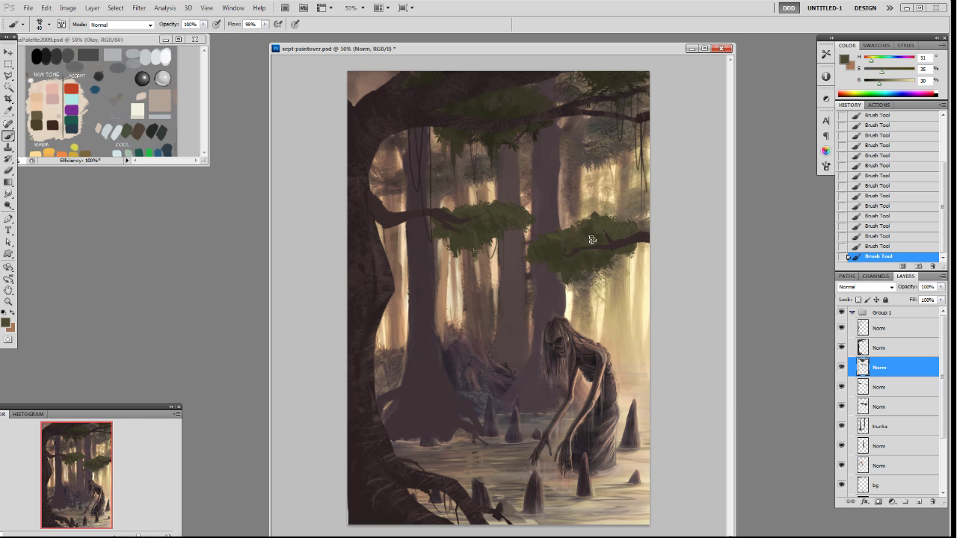
pyautogui.keyDown('alt'); pyautogui.click(609, 224); pyautogui.keyUp('alt')
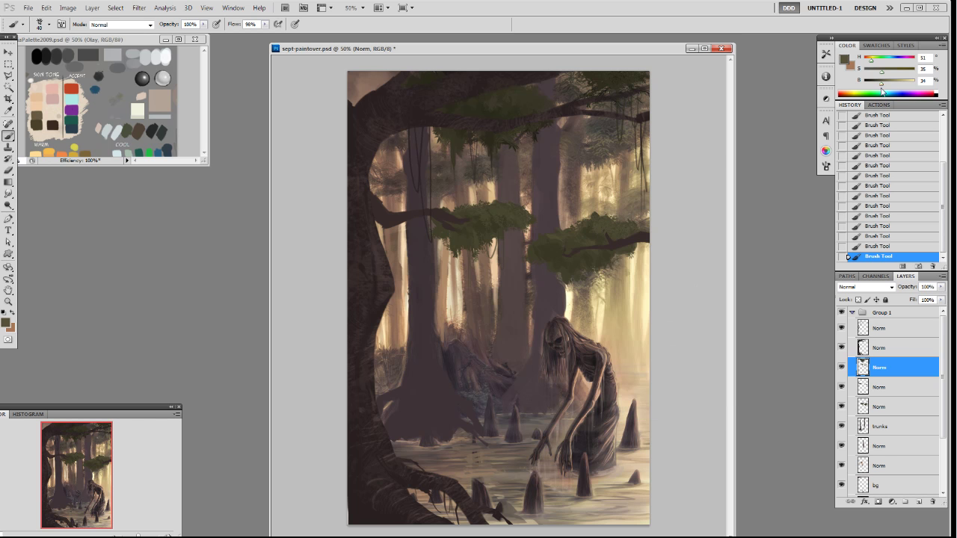
pyautogui.keyDown('alt'); pyautogui.click(583, 236); pyautogui.keyUp('alt')
pyautogui.keyDown('alt'); pyautogui.click(558, 239); pyautogui.keyUp('alt')
pyautogui.keyDown('alt'); pyautogui.click(564, 243); pyautogui.keyUp('alt')
pyautogui.keyDown('alt'); pyautogui.click(557, 256); pyautogui.keyUp('alt')
pyautogui.keyDown('alt'); pyautogui.click(573, 265); pyautogui.keyUp('alt')
pyautogui.keyDown('alt'); pyautogui.click(585, 268); pyautogui.keyUp('alt')
# - Erase excess foliage along the underside of the right clump
pyautogui.press('e')
pyautogui.moveTo(575, 272)
pyautogui.mouseDown()
pyautogui.moveTo(597, 289)
pyautogui.moveTo(618, 265)
pyautogui.mouseUp()
pyautogui.click(620, 270)
pyautogui.click(629, 274)
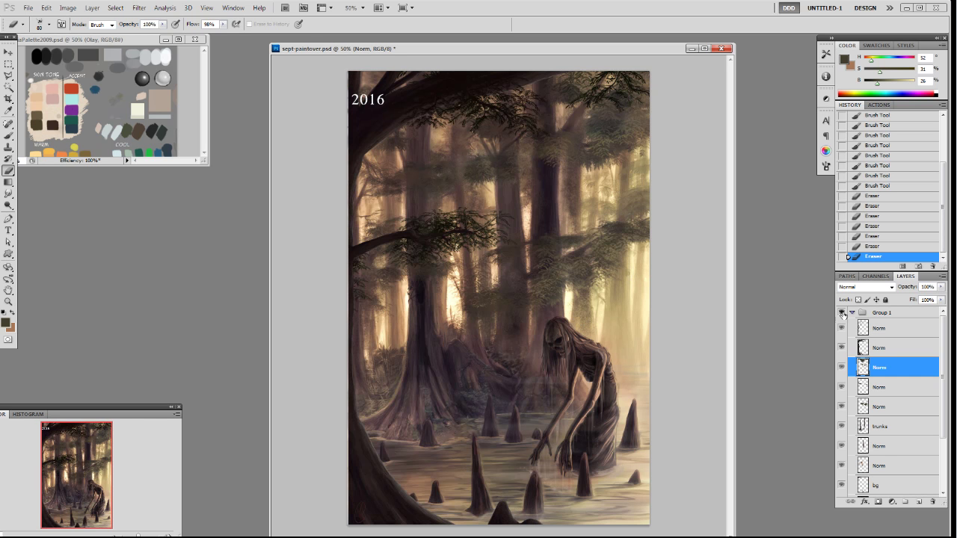
# - Toggle the visibility of Group 1 repeatedly to compare the paintover with the original 2016 painting
pyautogui.click(842, 313)
pyautogui.click(842, 313)
pyautogui.click(842, 314)
pyautogui.click(842, 313)
pyautogui.click(842, 313)
pyautogui.click(842, 314)
pyautogui.click(842, 314)
pyautogui.click(842, 313)
pyautogui.click(842, 314)
pyautogui.click(842, 314)
pyautogui.click(842, 314)
pyautogui.click(842, 313)
pyautogui.click(842, 313)
pyautogui.click(842, 314)
pyautogui.click(842, 313)
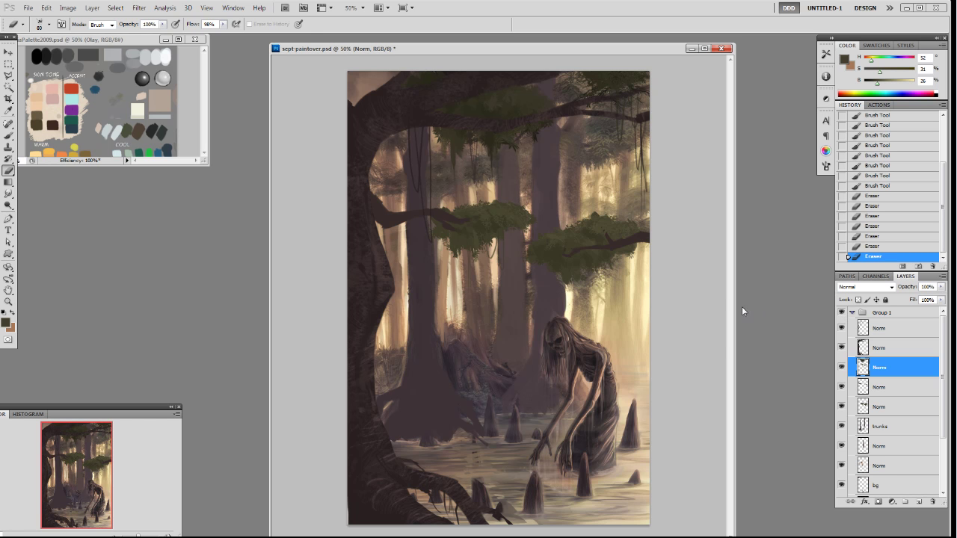
# - Paint dark green strokes beneath the right foliage clump with the angled 19 px brush reduced to 9 px, undoing the unwanted strokes
pyautogui.press('b')
pyautogui.rightClick(664, 292)
pyautogui.rightClick(616, 305)
pyautogui.moveTo(734, 374); pyautogui.dragTo(736, 364)
pyautogui.click(678, 366)
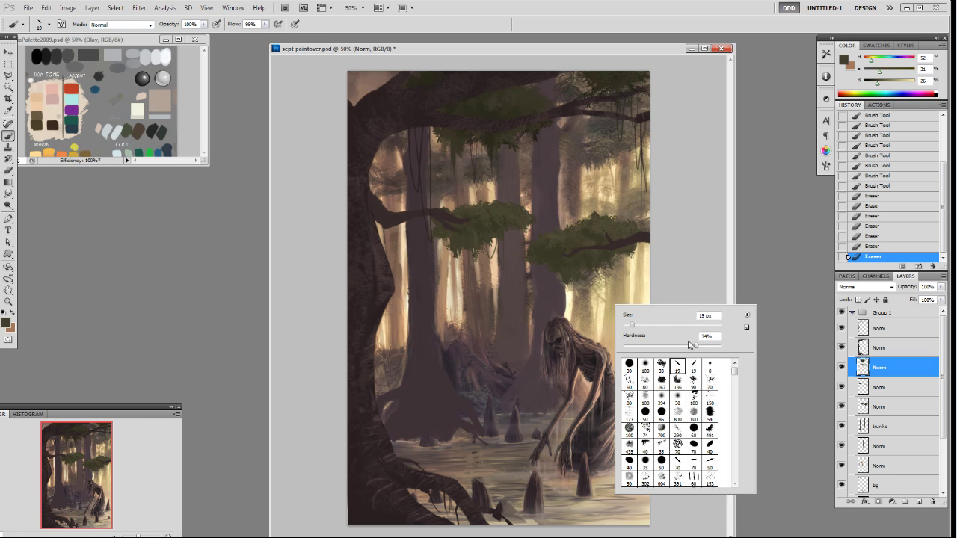
pyautogui.click(611, 301)
pyautogui.keyDown('alt'); pyautogui.click(605, 254); pyautogui.keyUp('alt')
pyautogui.press('[')
pyautogui.press('[')
pyautogui.moveTo(610, 269)
pyautogui.mouseDown()
pyautogui.moveTo(608, 297)
pyautogui.moveTo(611, 260)
pyautogui.moveTo(625, 297)
pyautogui.moveTo(625, 271)
pyautogui.mouseUp()
pyautogui.hotkey('ctrl', 'z')
pyautogui.hotkey('ctrl', 'z')
pyautogui.moveTo(619, 260)
pyautogui.mouseDown()
pyautogui.moveTo(618, 270)
pyautogui.moveTo(605, 266)
pyautogui.moveTo(611, 277)
pyautogui.mouseUp()
pyautogui.hotkey('ctrl', 'z')
pyautogui.moveTo(626, 256)
pyautogui.mouseDown()
pyautogui.moveTo(633, 281)
pyautogui.moveTo(606, 275)
pyautogui.mouseUp()
pyautogui.moveTo(602, 266); pyautogui.dragTo(601, 276)
# - Stamp small dark leaves along the underside of the right foliage clump with the leaf brush reduced to 30 px
pyautogui.rightClick(601, 281)
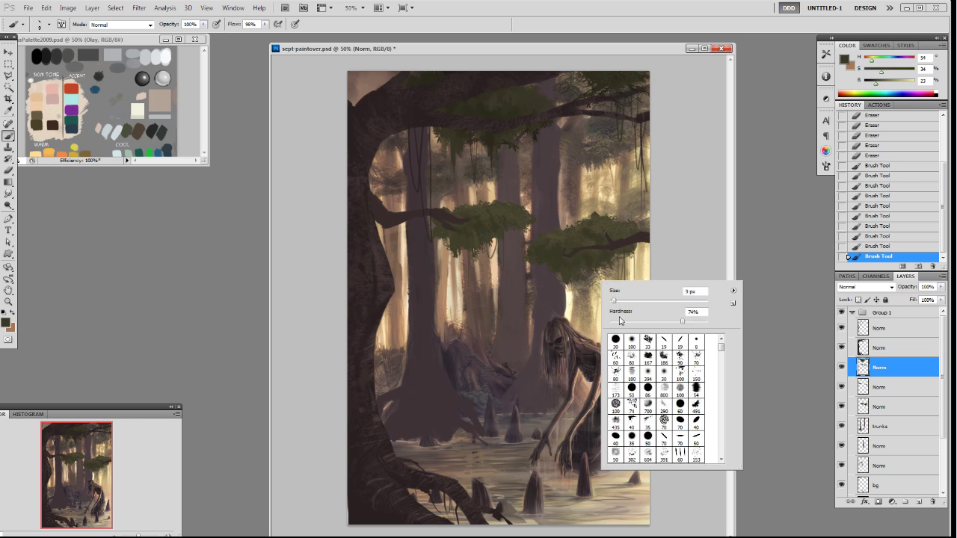
pyautogui.moveTo(722, 347); pyautogui.dragTo(722, 362)
pyautogui.click(648, 413)
pyautogui.click(698, 219)
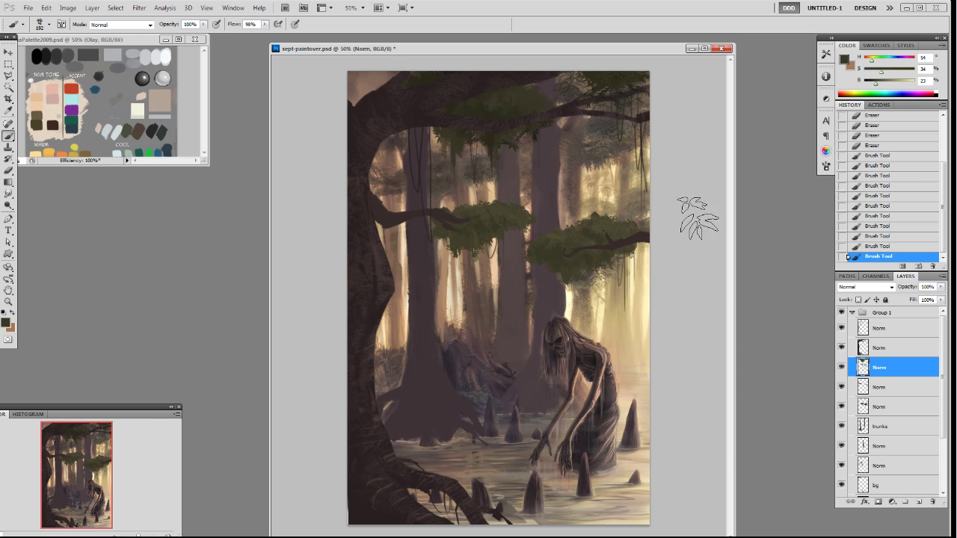
pyautogui.press('[')
pyautogui.press('[')
pyautogui.press('[')
pyautogui.press('[')
pyautogui.press('[')
pyautogui.press('[')
pyautogui.press('[')
pyautogui.press('[')
pyautogui.press('[')
pyautogui.press('[')
pyautogui.press('[')
pyautogui.press('[')
pyautogui.moveTo(608, 262); pyautogui.dragTo(607, 295)
pyautogui.hotkey('ctrl', 'z')
pyautogui.click(610, 265)
pyautogui.click(611, 274)
pyautogui.click(596, 263)
pyautogui.press('[')
pyautogui.click(582, 275)
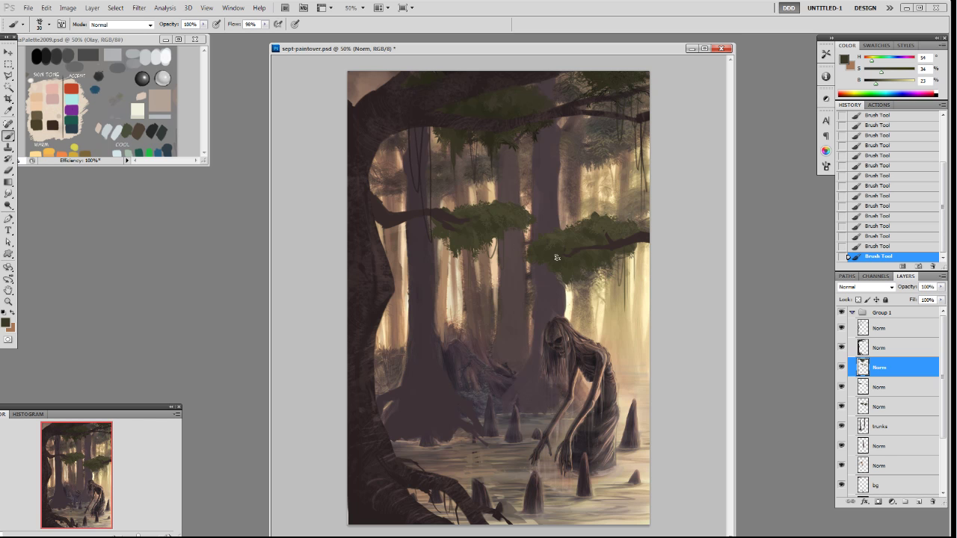
# - Add finer foliage details to the underside of the right clump in a green sampled from it
pyautogui.rightClick(476, 245)
pyautogui.scroll(10, 606, 316)
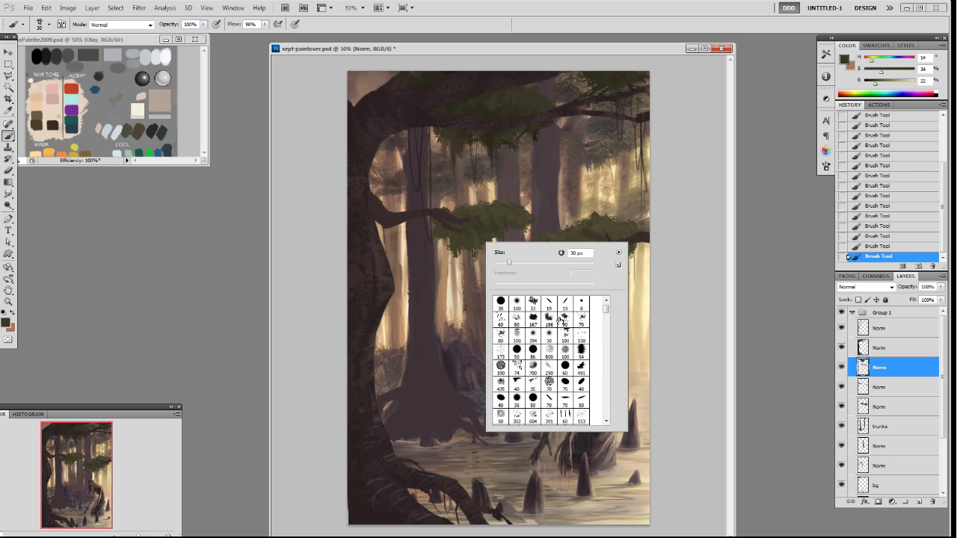
pyautogui.press('Escape')
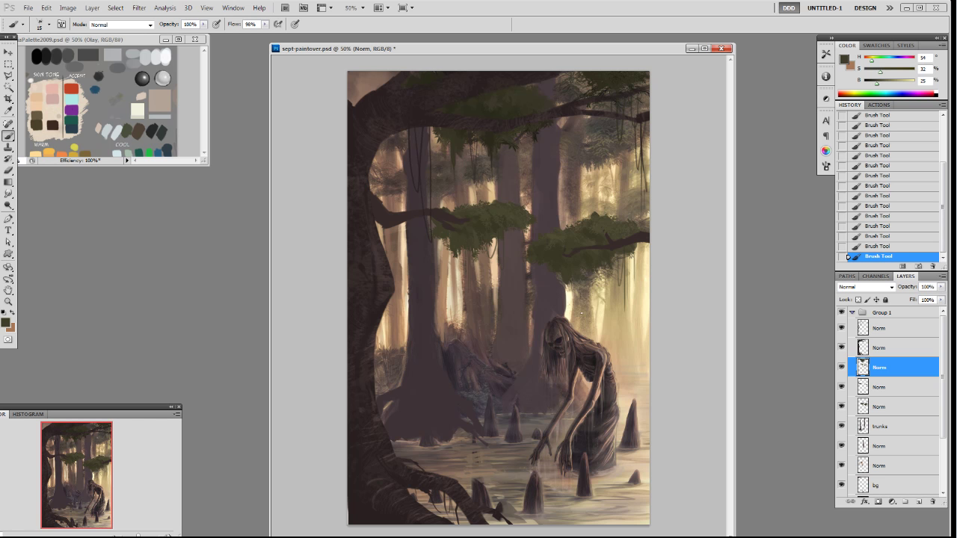
pyautogui.keyDown('alt'); pyautogui.click(615, 257); pyautogui.keyUp('alt')
# - Load the trunks layer as a selection, add a new layer above it and hide the selection edges
pyautogui.scroll(-2, 883, 396)
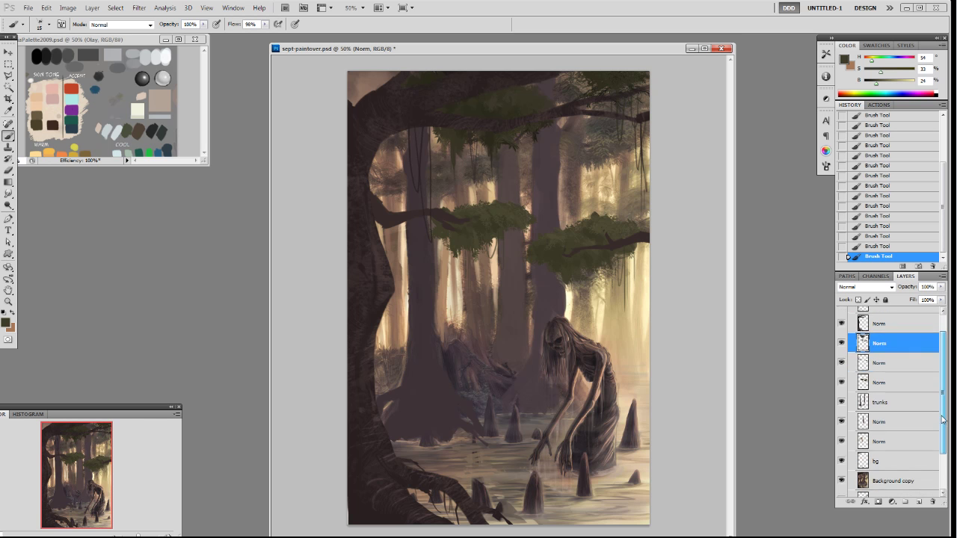
pyautogui.click(863, 396)
pyautogui.keyDown('ctrl'); pyautogui.click(862, 396); pyautogui.keyUp('ctrl')
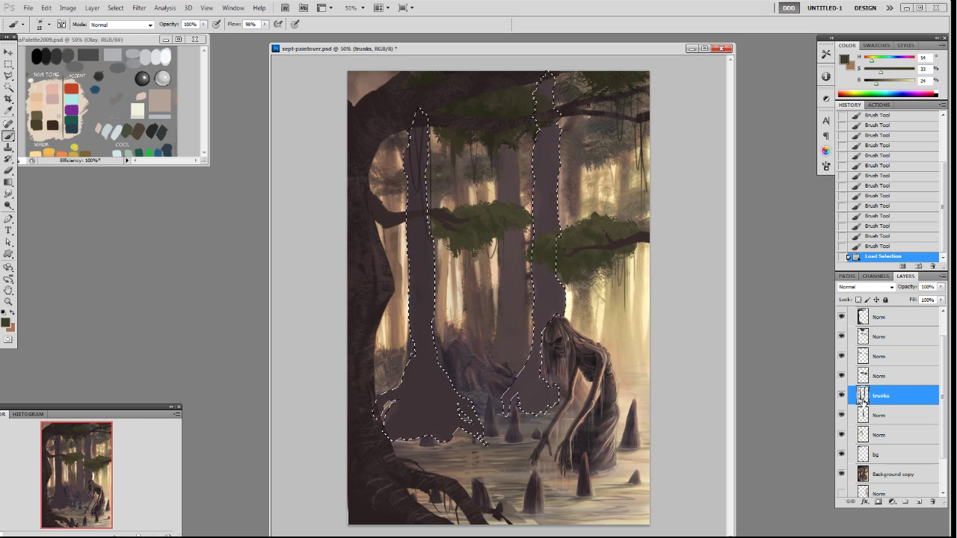
pyautogui.hotkey('ctrl', 'shift', 'alt', 'n')
pyautogui.hotkey('ctrl', 'h')
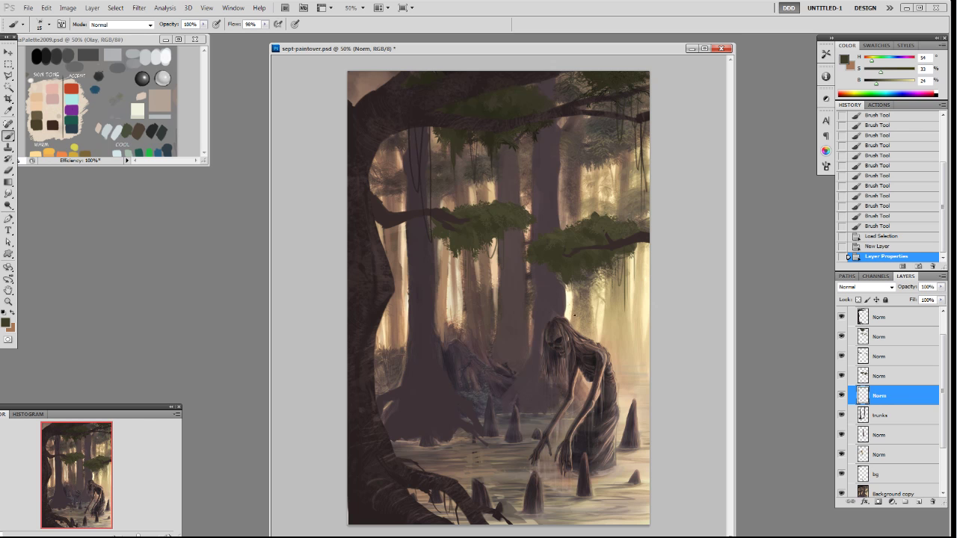
# - Texture the right tree trunk in a light tan sampled from the background, using the speckled brush at 30% opacity enlarged to 300 px
pyautogui.keyDown('alt'); pyautogui.click(617, 334); pyautogui.keyUp('alt')
pyautogui.rightClick(531, 312)
pyautogui.click(559, 402)
pyautogui.press('[')
pyautogui.press('[')
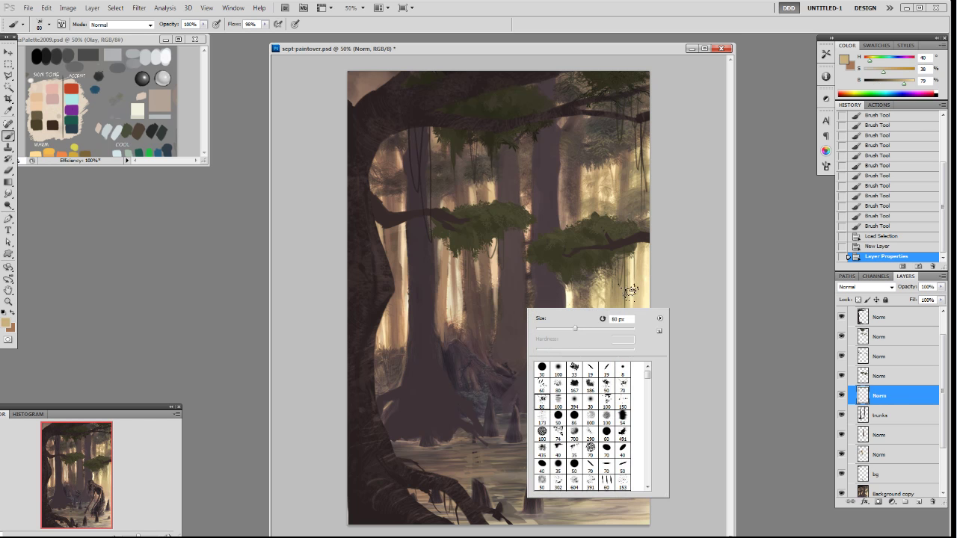
pyautogui.click(631, 292)
pyautogui.press('3')
pyautogui.press(']')
pyautogui.press(']')
pyautogui.press(']')
pyautogui.press(']')
pyautogui.press(']')
pyautogui.press(']')
pyautogui.press(']')
pyautogui.press(']')
pyautogui.moveTo(559, 184)
pyautogui.mouseDown()
pyautogui.moveTo(564, 217)
pyautogui.moveTo(533, 252)
pyautogui.moveTo(508, 340)
pyautogui.mouseUp()
pyautogui.moveTo(583, 312); pyautogui.dragTo(548, 327)
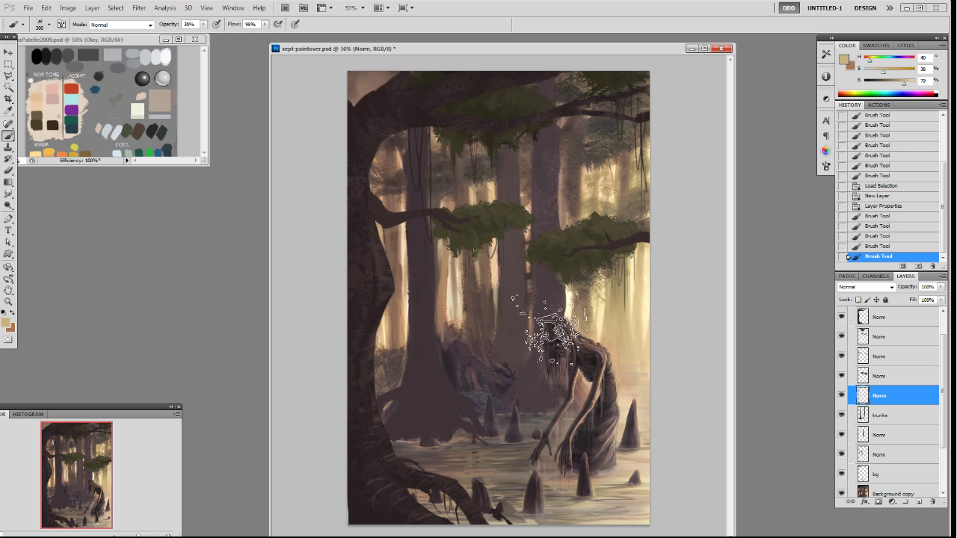
pyautogui.moveTo(535, 258)
pyautogui.mouseDown()
pyautogui.moveTo(571, 306)
pyautogui.moveTo(575, 355)
pyautogui.moveTo(520, 423)
pyautogui.mouseUp()
pyautogui.moveTo(565, 368); pyautogui.dragTo(571, 259)
# - Add tan bark speckles to the upper right trunk and the left trunk with the brush reduced to 175 px
pyautogui.press('[')
pyautogui.press('[')
pyautogui.press('[')
pyautogui.moveTo(542, 296); pyautogui.dragTo(589, 308)
pyautogui.moveTo(554, 150); pyautogui.dragTo(549, 184)
pyautogui.moveTo(561, 131)
pyautogui.mouseDown()
pyautogui.moveTo(576, 219)
pyautogui.moveTo(566, 103)
pyautogui.moveTo(565, 129)
pyautogui.mouseUp()
pyautogui.moveTo(434, 281); pyautogui.dragTo(429, 306)
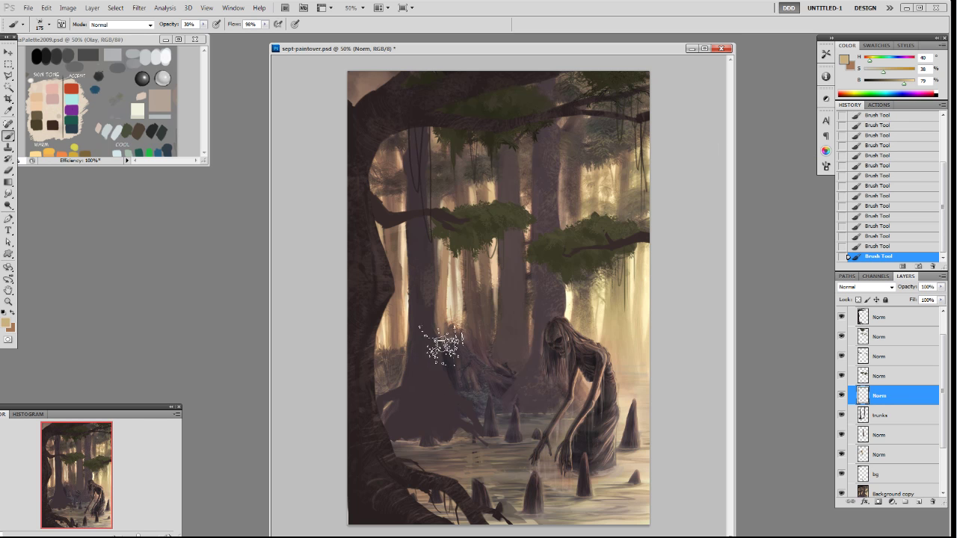
# - Speckle the left trunk's base at 20% opacity with the 250 px brush in a tan darkened to 55% brightness, and pick the 125 px bark brush
pyautogui.press('2')
pyautogui.press(']')
pyautogui.press(']')
pyautogui.moveTo(453, 357)
pyautogui.mouseDown()
pyautogui.moveTo(473, 390)
pyautogui.moveTo(476, 425)
pyautogui.moveTo(456, 415)
pyautogui.mouseUp()
pyautogui.moveTo(902, 84); pyautogui.dragTo(889, 83)
pyautogui.click(450, 374)
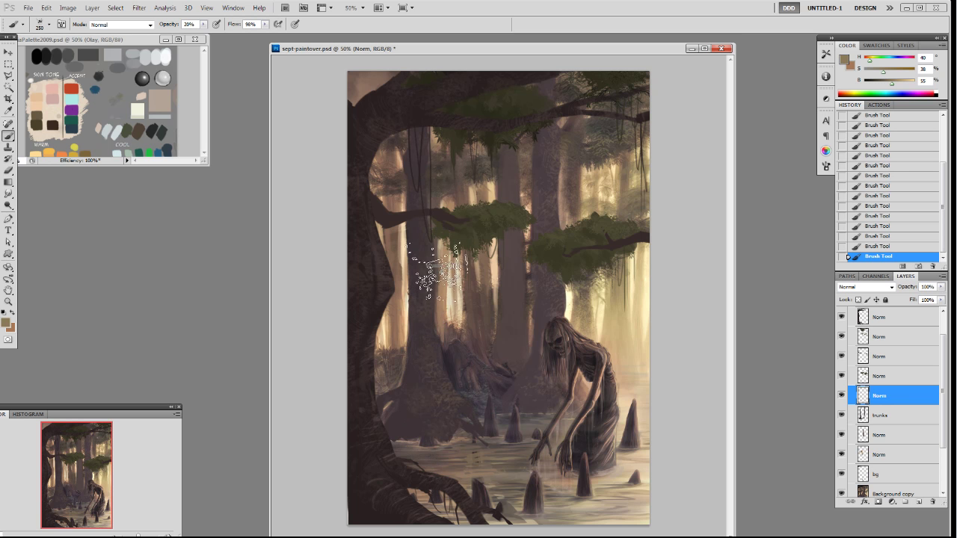
pyautogui.rightClick(535, 337)
pyautogui.doubleClick(542, 421)
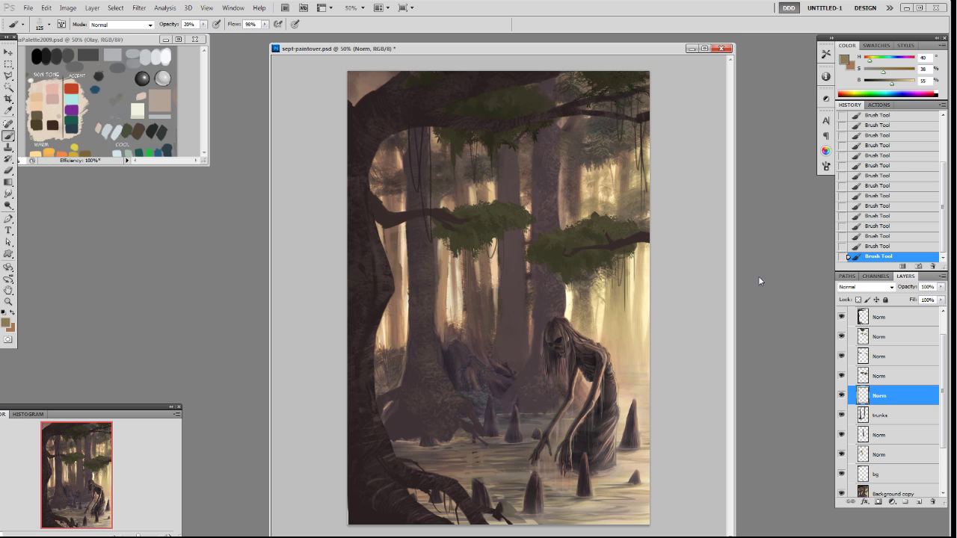
# - Paint dark bark marks on the trunks at 70% opacity in a color sampled from the left trunk's base, undoing an unwanted stroke
pyautogui.moveTo(943, 356); pyautogui.dragTo(943, 338)
pyautogui.click(842, 313)
pyautogui.click(842, 313)
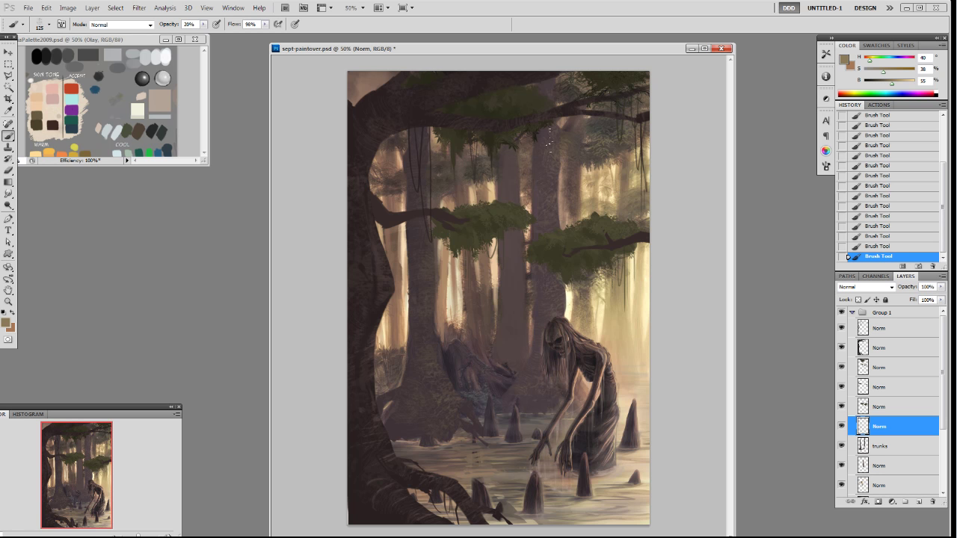
pyautogui.keyDown('alt'); pyautogui.click(423, 424); pyautogui.keyUp('alt')
pyautogui.rightClick(434, 377)
pyautogui.moveTo(553, 448); pyautogui.dragTo(553, 456)
pyautogui.click(479, 519)
pyautogui.click(706, 392)
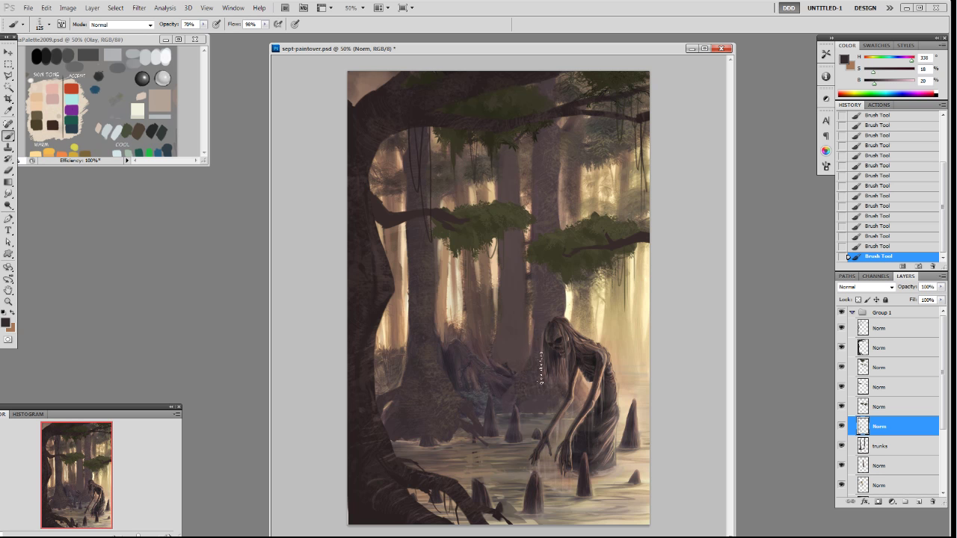
pyautogui.click(867, 246)
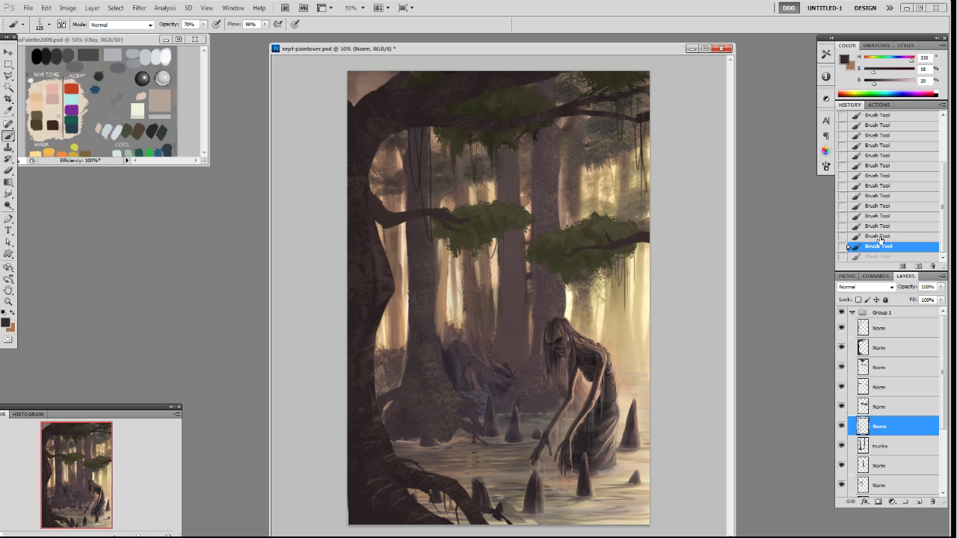
pyautogui.click(532, 409)
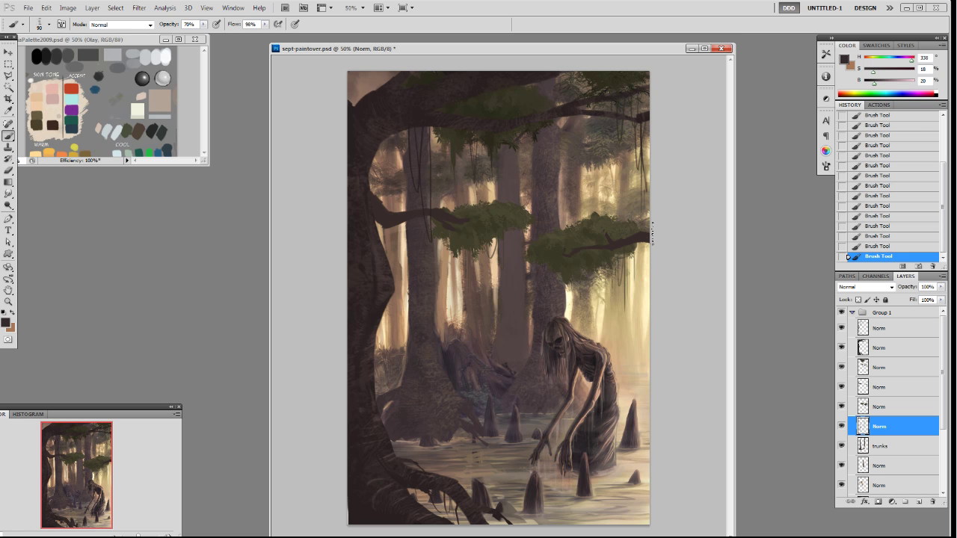
# - Switch to a different brush tip at 50% opacity and reduce its size
pyautogui.rightClick(564, 335)
pyautogui.doubleClick(652, 410)
pyautogui.press('5')
pyautogui.press('[')
pyautogui.press('[')
pyautogui.press('[')
# - Compare the paintover with the original 2016 illustration by toggling the visibility of Group 1
pyautogui.click(842, 312)
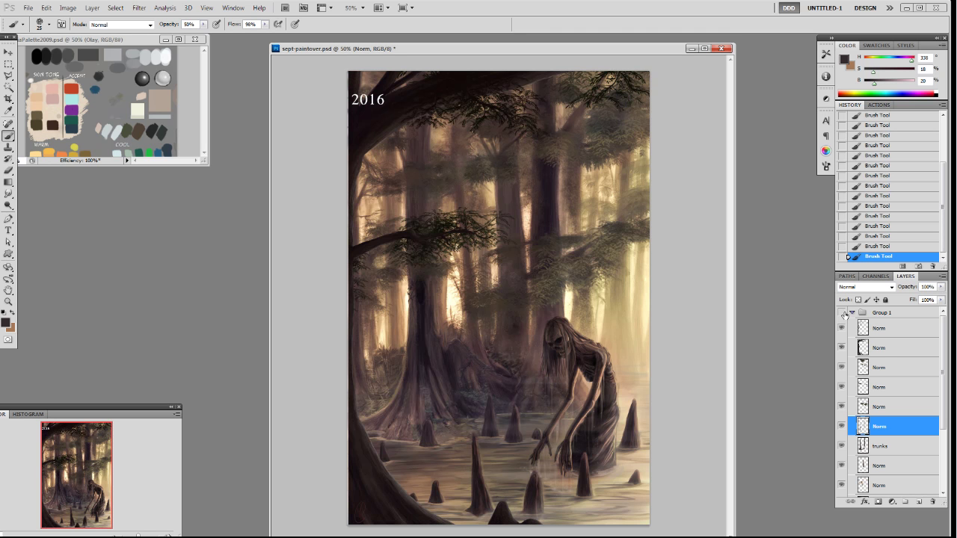
pyautogui.click(842, 313)
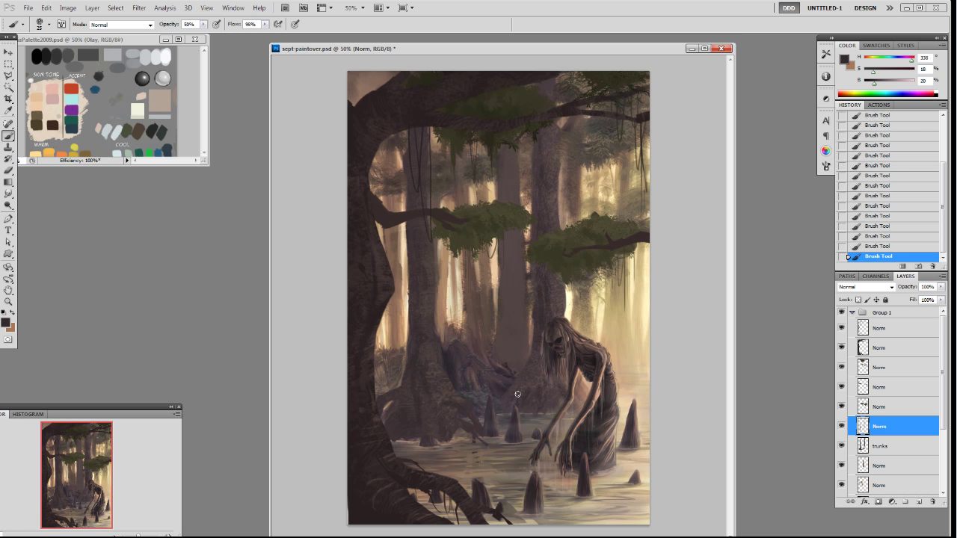
pyautogui.click(843, 312)
pyautogui.click(850, 311)
pyautogui.click(843, 313)
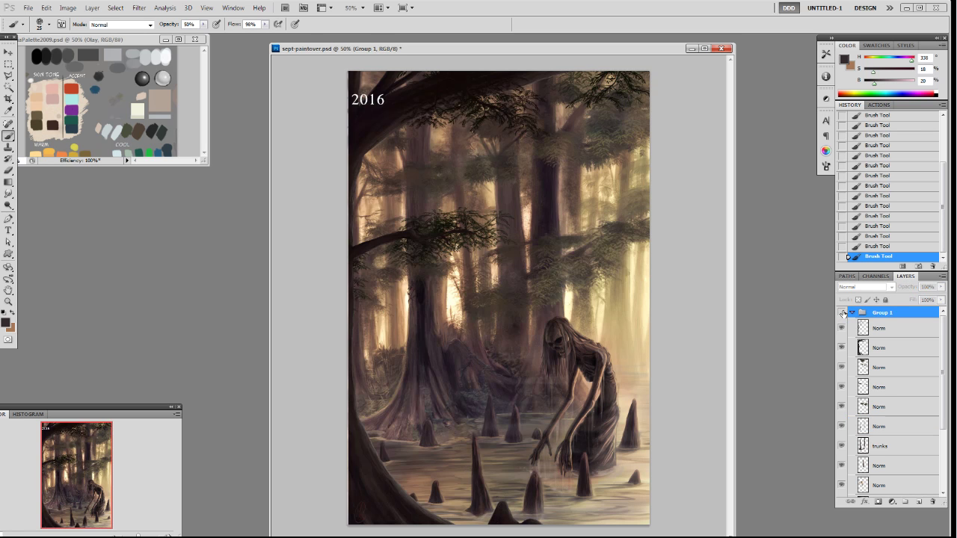
pyautogui.click(843, 314)
pyautogui.click(842, 313)
pyautogui.click(842, 313)
pyautogui.click(842, 314)
pyautogui.click(842, 314)
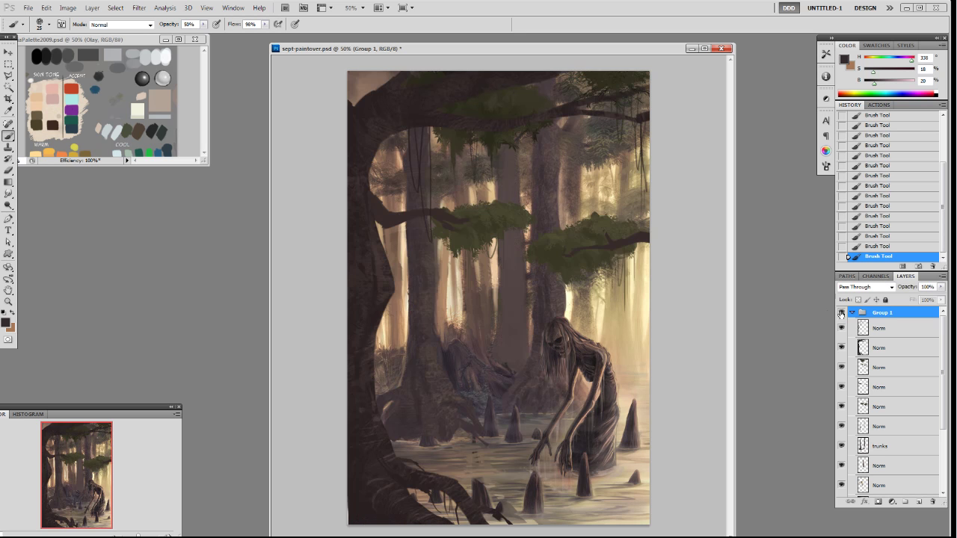
pyautogui.rightClick(534, 200)
pyautogui.click(603, 261)
pyautogui.click(682, 172)
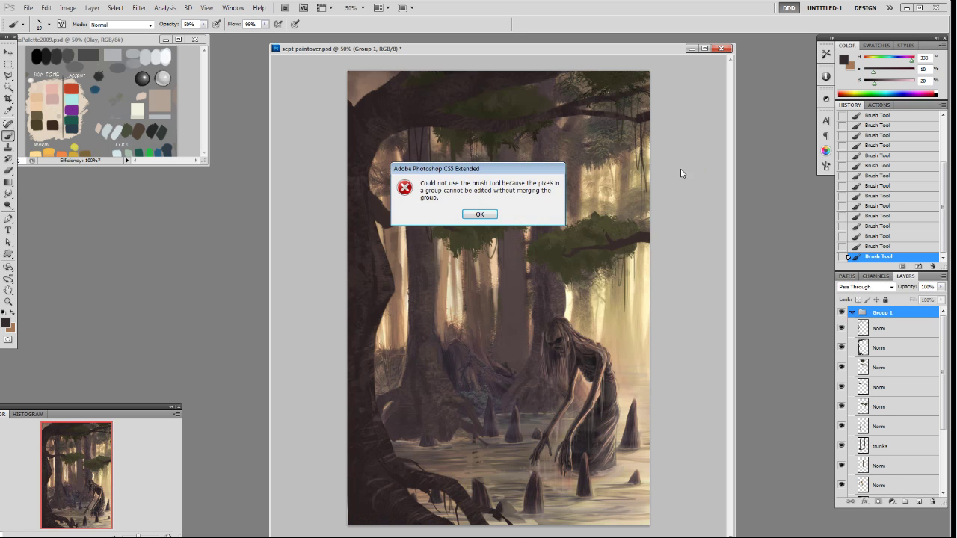
pyautogui.click(478, 214)
# - Load the middle trunk layer beneath the trunks layer as a selection and hide the selection edges
pyautogui.click(898, 449)
pyautogui.moveTo(945, 422); pyautogui.dragTo(945, 435)
pyautogui.click(869, 445)
pyautogui.keyDown('ctrl'); pyautogui.click(863, 444); pyautogui.keyUp('ctrl')
pyautogui.hotkey('ctrl', 'h')
# - Choose the speckled 80 px brush in a peach sampled from the background, and target the layer above trunks with the middle trunk selected
pyautogui.keyDown('alt'); pyautogui.click(620, 341); pyautogui.keyUp('alt')
pyautogui.keyDown('alt'); pyautogui.click(498, 280); pyautogui.keyUp('alt')
pyautogui.rightClick(524, 291)
pyautogui.click(538, 384)
pyautogui.click(706, 228)
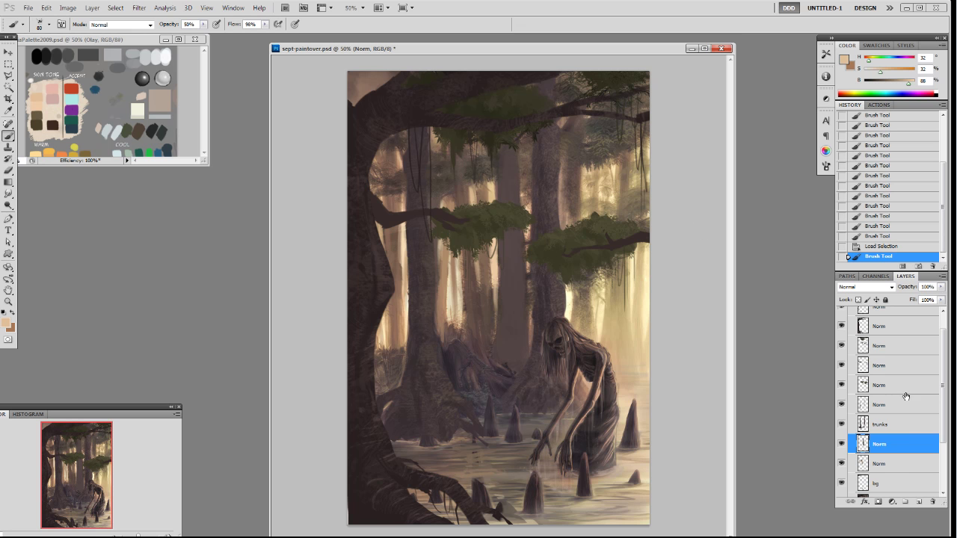
pyautogui.keyDown('ctrl'); pyautogui.click(864, 444); pyautogui.keyUp('ctrl')
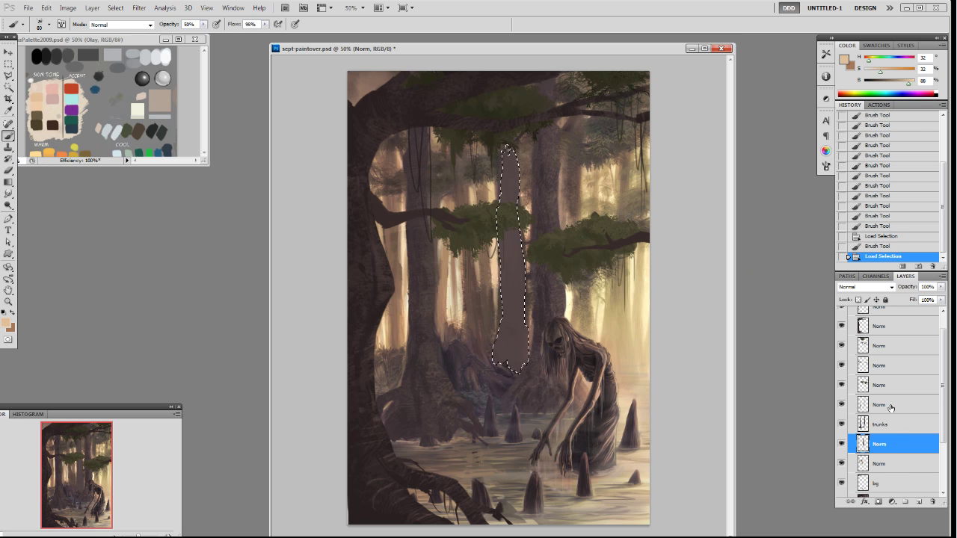
pyautogui.click(893, 405)
# - Speckle the middle trunk with light peach bark texture at 30% opacity, enlarging the brush to 150 px
pyautogui.press(']')
pyautogui.press(']')
pyautogui.press(']')
pyautogui.press(']')
pyautogui.moveTo(521, 170)
pyautogui.mouseDown()
pyautogui.moveTo(528, 222)
pyautogui.moveTo(512, 201)
pyautogui.mouseUp()
pyautogui.press('3')
pyautogui.moveTo(510, 199); pyautogui.dragTo(505, 202)
pyautogui.moveTo(525, 267); pyautogui.dragTo(522, 317)
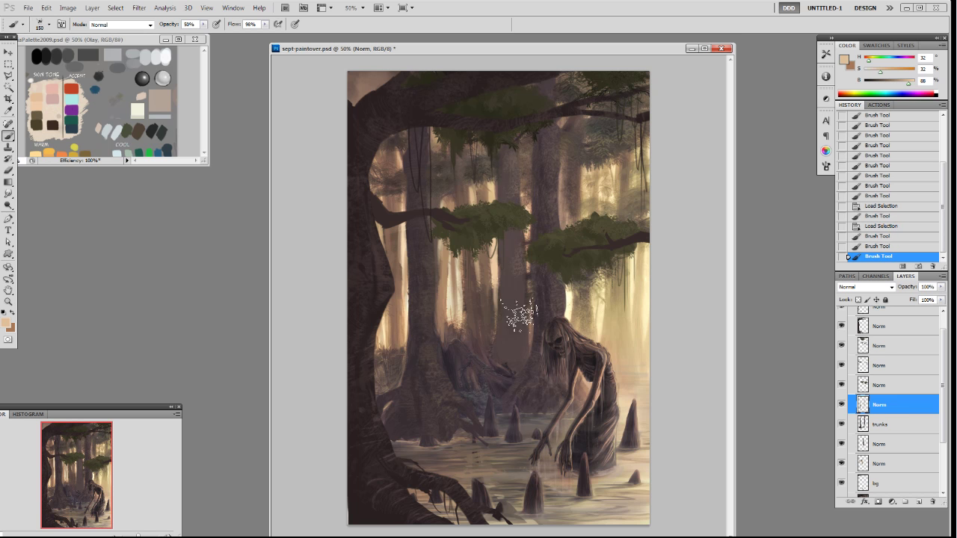
pyautogui.moveTo(522, 267); pyautogui.dragTo(522, 258)
pyautogui.moveTo(522, 258)
pyautogui.mouseDown()
pyautogui.moveTo(506, 249)
pyautogui.moveTo(522, 275)
pyautogui.mouseUp()
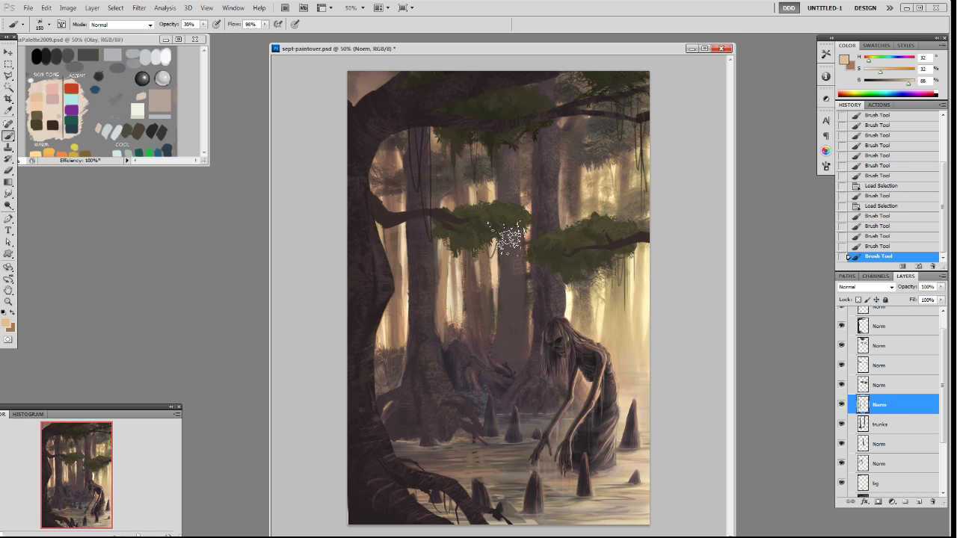
# - Extend the peach speckles over the middle trunk's lower part with a larger brush, and add bark strokes with the 125 px brush at 20% opacity
pyautogui.press(']')
pyautogui.press(']')
pyautogui.moveTo(523, 321)
pyautogui.mouseDown()
pyautogui.moveTo(527, 369)
pyautogui.moveTo(530, 342)
pyautogui.mouseUp()
pyautogui.moveTo(515, 382)
pyautogui.mouseDown()
pyautogui.moveTo(524, 292)
pyautogui.moveTo(528, 351)
pyautogui.mouseUp()
pyautogui.moveTo(528, 351); pyautogui.dragTo(522, 292)
pyautogui.moveTo(522, 292)
pyautogui.mouseDown()
pyautogui.moveTo(515, 238)
pyautogui.moveTo(510, 329)
pyautogui.moveTo(523, 348)
pyautogui.moveTo(506, 367)
pyautogui.mouseUp()
pyautogui.rightClick(518, 297)
pyautogui.click(530, 406)
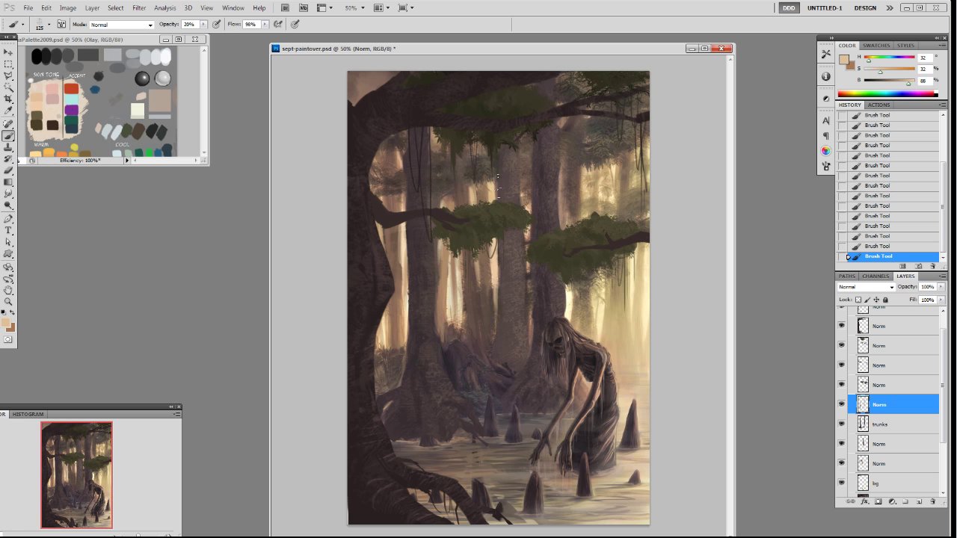
# - Paint dark bark marks on the middle trunk at 70% opacity in a dark brown sampled from the right trunk
pyautogui.keyDown('alt'); pyautogui.click(543, 216); pyautogui.keyUp('alt')
pyautogui.click(877, 86)
pyautogui.rightClick(512, 346)
pyautogui.click(580, 316)
pyautogui.rightClick(510, 329)
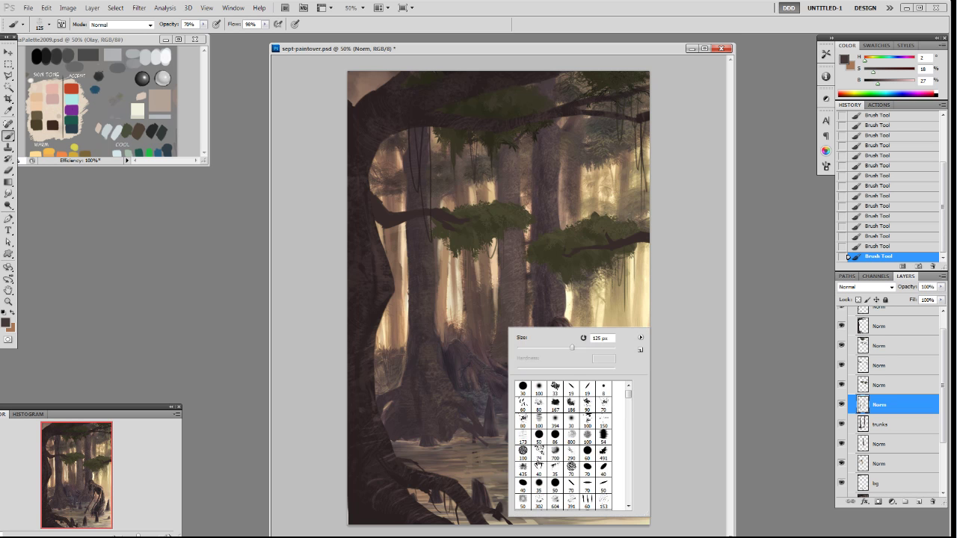
pyautogui.scroll(-2, 557, 457)
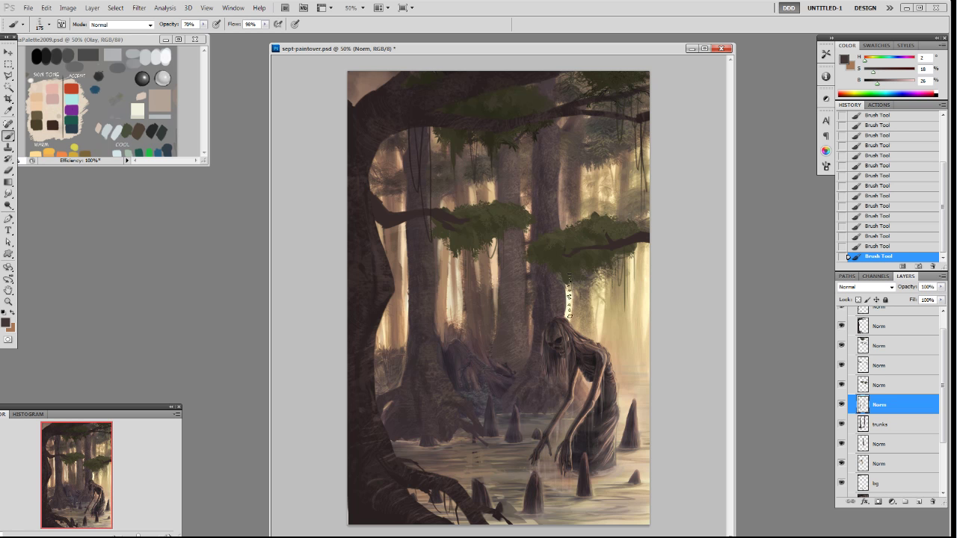
# - Deepen the bark marks near the middle trunk's base with the brush reduced to 80 px and the sampled brown darkened to 23% brightness
pyautogui.press('[')
pyautogui.press('[')
pyautogui.press('[')
pyautogui.keyDown('alt'); pyautogui.click(505, 353); pyautogui.keyUp('alt')
pyautogui.keyDown('alt'); pyautogui.click(498, 355); pyautogui.keyUp('alt')
pyautogui.moveTo(881, 86); pyautogui.dragTo(876, 87)
# - Add dark speckles to the middle trunk with the speckled brush enlarged to 100 px at 50% opacity
pyautogui.rightClick(506, 284)
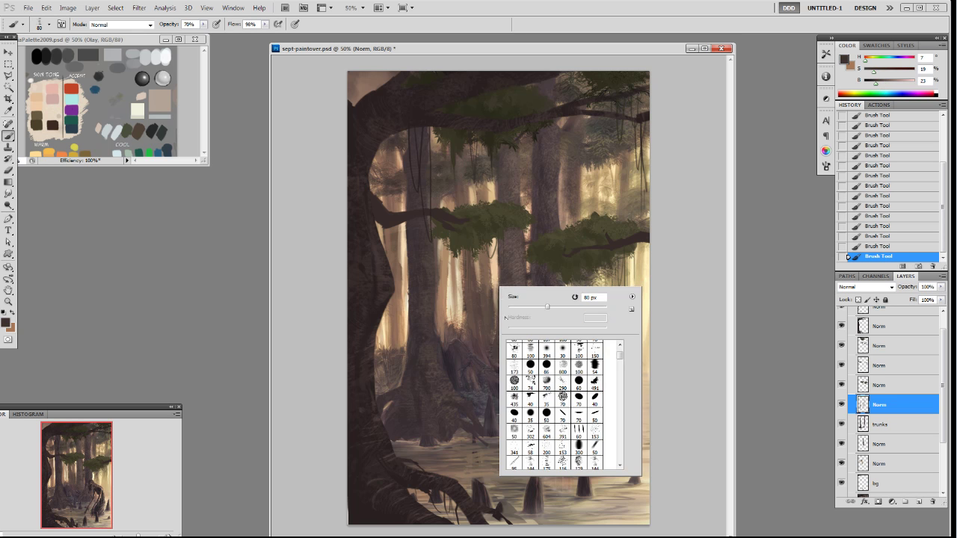
pyautogui.click(620, 351)
pyautogui.doubleClick(520, 381)
pyautogui.press('5')
pyautogui.press(']')
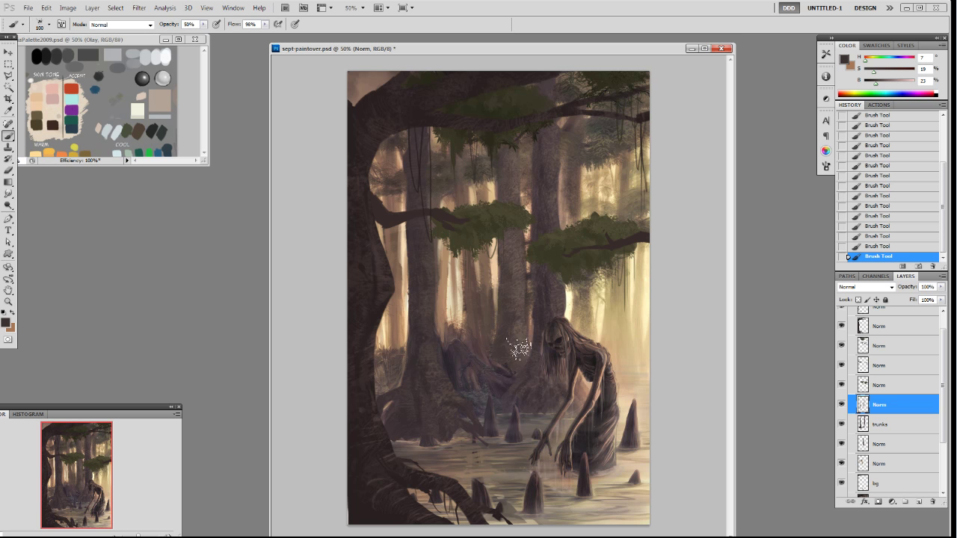
# - Add light speckles to the middle trunk in a sampled tan at 30% opacity and save the file
pyautogui.keyDown('alt'); pyautogui.click(529, 262); pyautogui.keyUp('alt')
pyautogui.press('3')
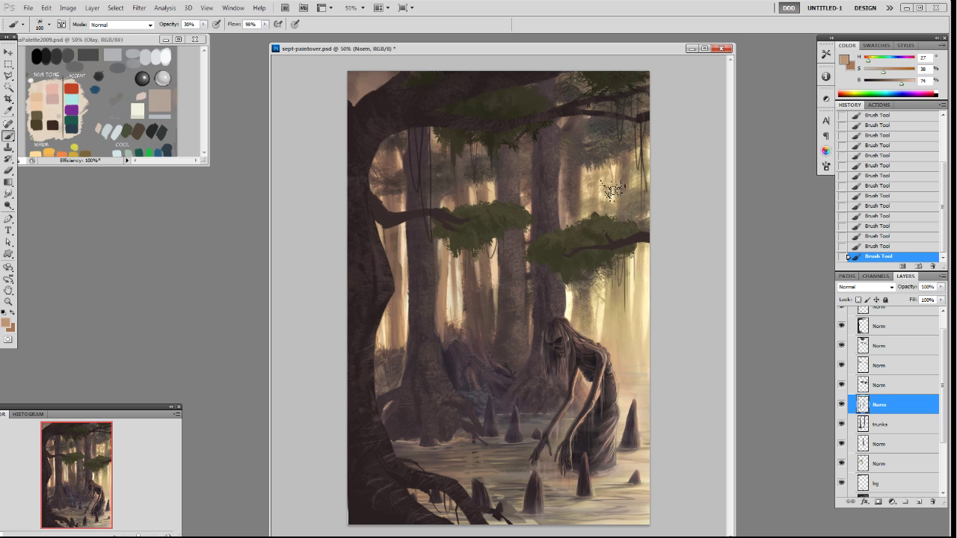
pyautogui.hotkey('ctrl', 's')
# - Add a new layer above the background trunks layer, clear the selection and set the brush to 20% opacity with a sampled peach
pyautogui.keyDown('alt'); pyautogui.click(498, 273); pyautogui.keyUp('alt')
pyautogui.click(889, 462)
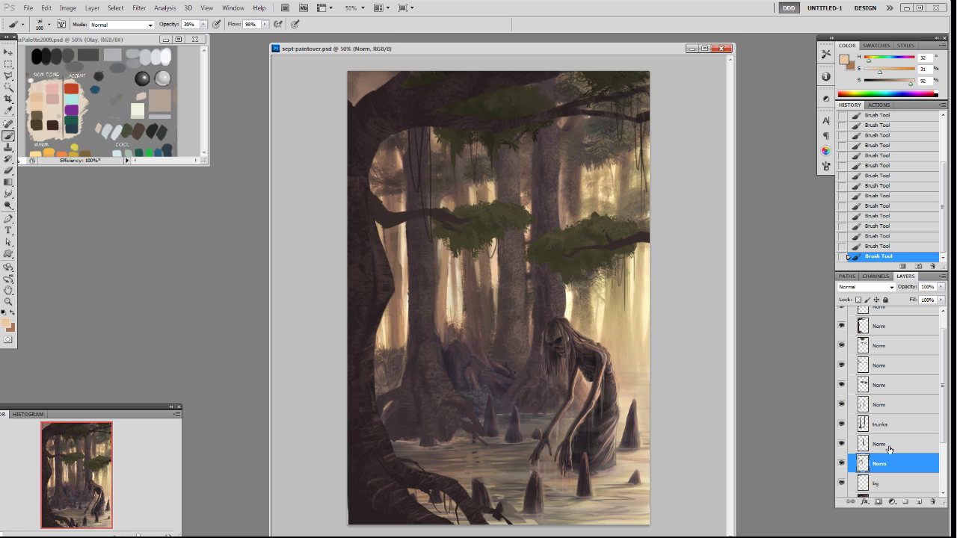
pyautogui.press('F2')
pyautogui.press('2')
pyautogui.hotkey('ctrl', 'd')
# - Speckle the distant background trunks between the left and middle trees with peach and tan tones sampled around them
pyautogui.moveTo(484, 264); pyautogui.dragTo(474, 246)
pyautogui.keyDown('alt'); pyautogui.click(494, 276); pyautogui.keyUp('alt')
pyautogui.click(458, 265)
pyautogui.moveTo(470, 189)
pyautogui.mouseDown()
pyautogui.moveTo(448, 198)
pyautogui.moveTo(475, 197)
pyautogui.moveTo(461, 158)
pyautogui.moveTo(456, 192)
pyautogui.moveTo(464, 168)
pyautogui.mouseUp()
pyautogui.keyDown('alt'); pyautogui.click(460, 187); pyautogui.keyUp('alt')
pyautogui.keyDown('alt'); pyautogui.click(437, 142); pyautogui.keyUp('alt')
pyautogui.moveTo(465, 187); pyautogui.dragTo(475, 245)
pyautogui.keyDown('alt'); pyautogui.click(459, 314); pyautogui.keyUp('alt')
pyautogui.keyDown('alt'); pyautogui.click(452, 337); pyautogui.keyUp('alt')
pyautogui.moveTo(489, 320); pyautogui.dragTo(483, 275)
# - Compare the zoomed-out paintover with the original by switching Group 1 off and on
pyautogui.hotkey('ctrl', '-')
pyautogui.scroll(2, 841, 315)
pyautogui.click(841, 313)
pyautogui.click(842, 313)
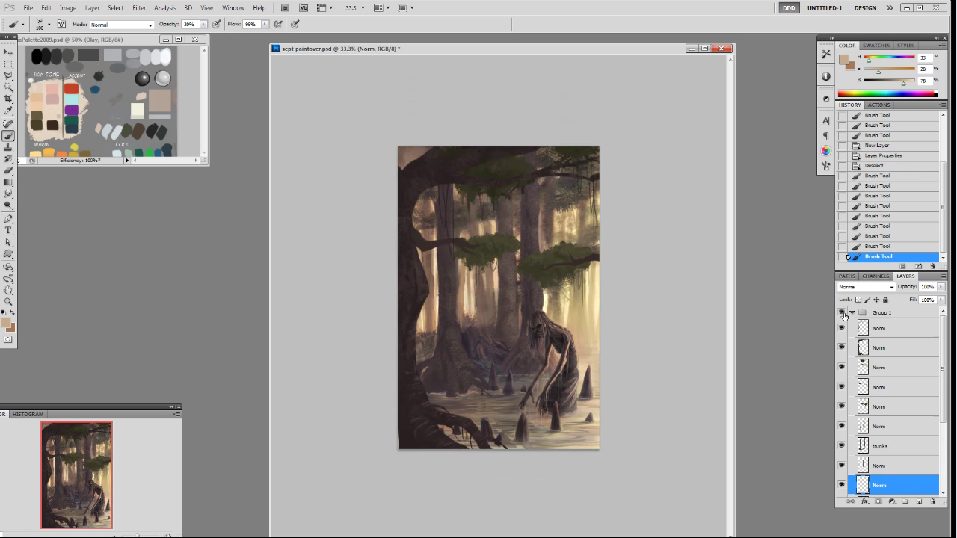
pyautogui.click(841, 314)
pyautogui.click(841, 313)
pyautogui.click(841, 313)
# - Load the left branch layer as a selection, hide the selection edges and sample a light peach from the background
pyautogui.click(864, 426)
pyautogui.keyDown('ctrl'); pyautogui.click(861, 385); pyautogui.keyUp('ctrl')
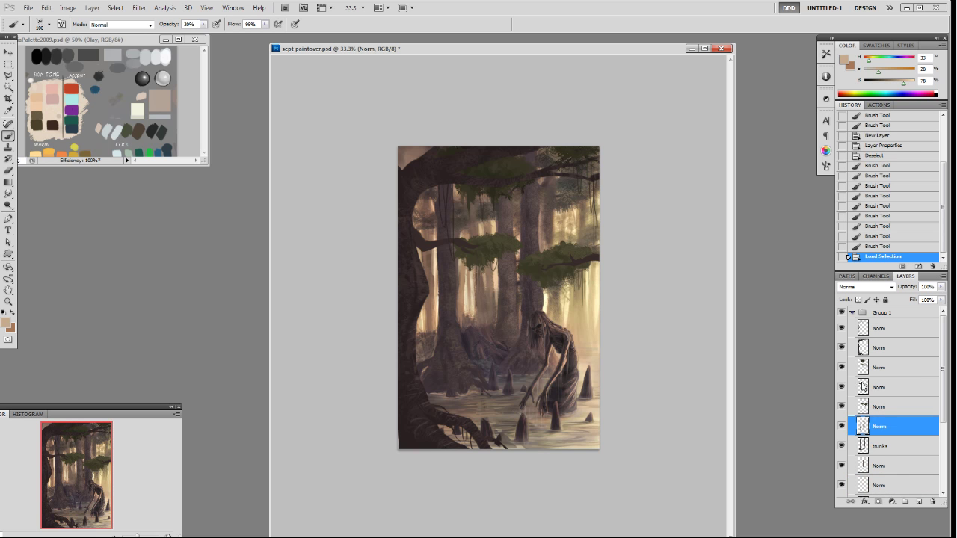
pyautogui.hotkey('ctrl', 'h')
pyautogui.keyDown('alt'); pyautogui.click(500, 282); pyautogui.keyUp('alt')
# - Try to speckle the left branch in peach on the layer above trunks with the brush at 50% opacity and 125 px
pyautogui.moveTo(500, 277); pyautogui.dragTo(501, 259)
pyautogui.hotkey('ctrl', 'z')
pyautogui.press('5')
pyautogui.hotkey('ctrl', '+')
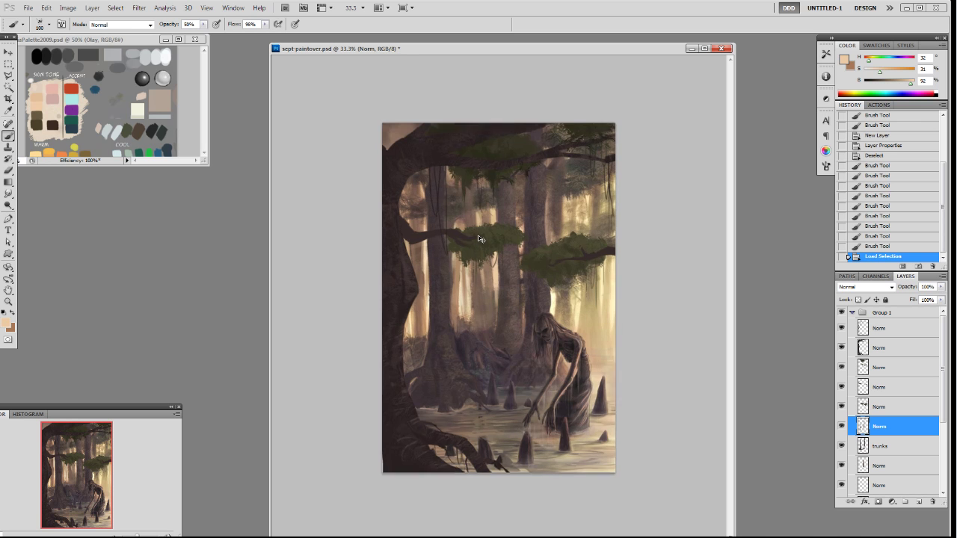
pyautogui.hotkey('ctrl', '+')
pyautogui.press(']')
pyautogui.moveTo(462, 220); pyautogui.dragTo(476, 255)
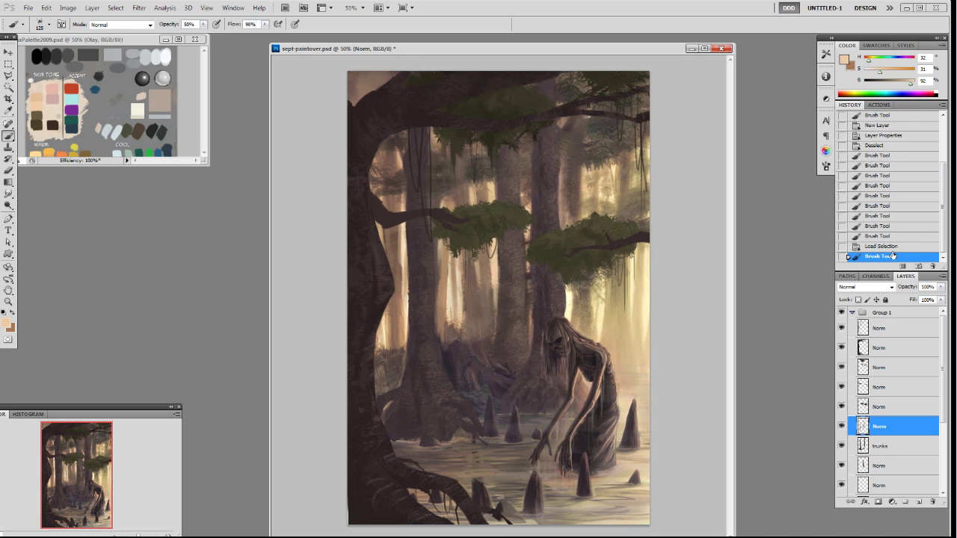
pyautogui.click(890, 246)
# - Speckle the left branch in peach on its own layer, lowering the brush to 20% opacity and enlarging it to 250 px
pyautogui.click(892, 389)
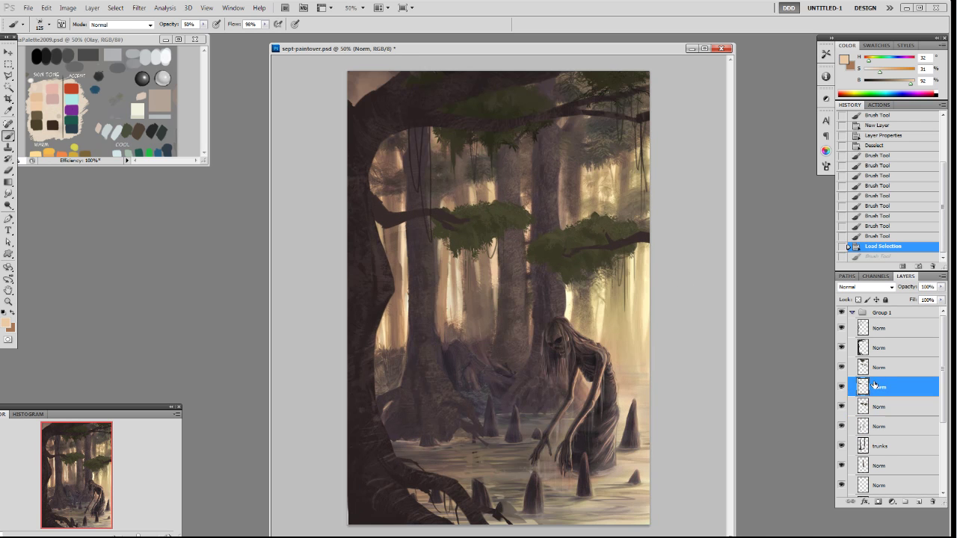
pyautogui.moveTo(450, 217)
pyautogui.mouseDown()
pyautogui.moveTo(481, 241)
pyautogui.moveTo(470, 252)
pyautogui.mouseUp()
pyautogui.hotkey('ctrl', 'z')
pyautogui.hotkey('ctrl', 'z')
pyautogui.press(']')
pyautogui.press('2')
pyautogui.moveTo(477, 219)
pyautogui.mouseDown()
pyautogui.moveTo(461, 258)
pyautogui.moveTo(468, 240)
pyautogui.moveTo(444, 203)
pyautogui.moveTo(497, 222)
pyautogui.moveTo(418, 209)
pyautogui.moveTo(476, 228)
pyautogui.moveTo(440, 209)
pyautogui.moveTo(513, 203)
pyautogui.moveTo(465, 226)
pyautogui.moveTo(510, 214)
pyautogui.mouseUp()
pyautogui.press(']')
pyautogui.press(']')
pyautogui.press(']')
pyautogui.moveTo(442, 219)
pyautogui.mouseDown()
pyautogui.moveTo(424, 288)
pyautogui.moveTo(421, 225)
pyautogui.mouseUp()
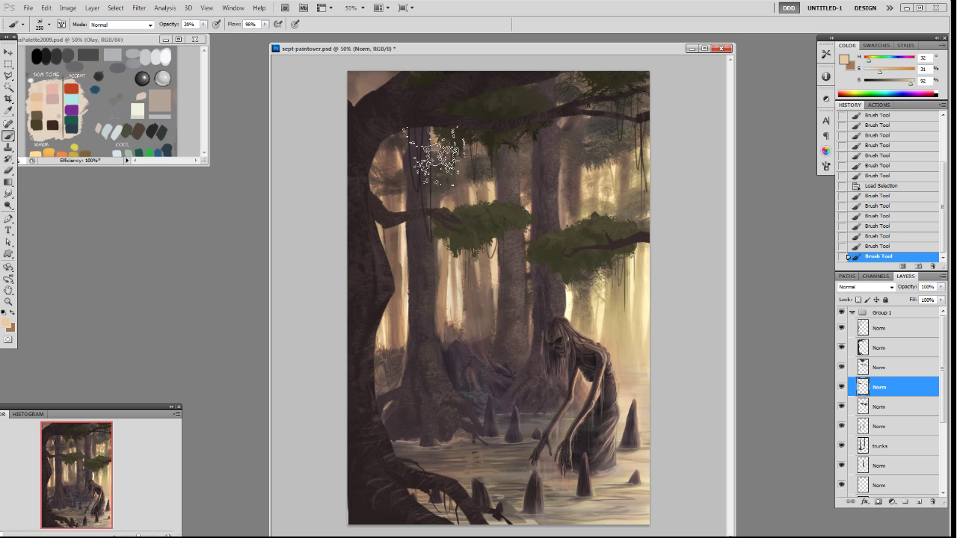
# - Switch to a sparse speckle brush, mute the colour to a pale grey-beige at 9% saturation and 85% brightness, and dab the left branch
pyautogui.rightClick(493, 158)
pyautogui.moveTo(474, 241); pyautogui.dragTo(462, 225)
pyautogui.hotkey('ctrl', 'z')
pyautogui.moveTo(879, 72); pyautogui.dragTo(868, 72)
pyautogui.click(907, 81)
pyautogui.click(441, 247)
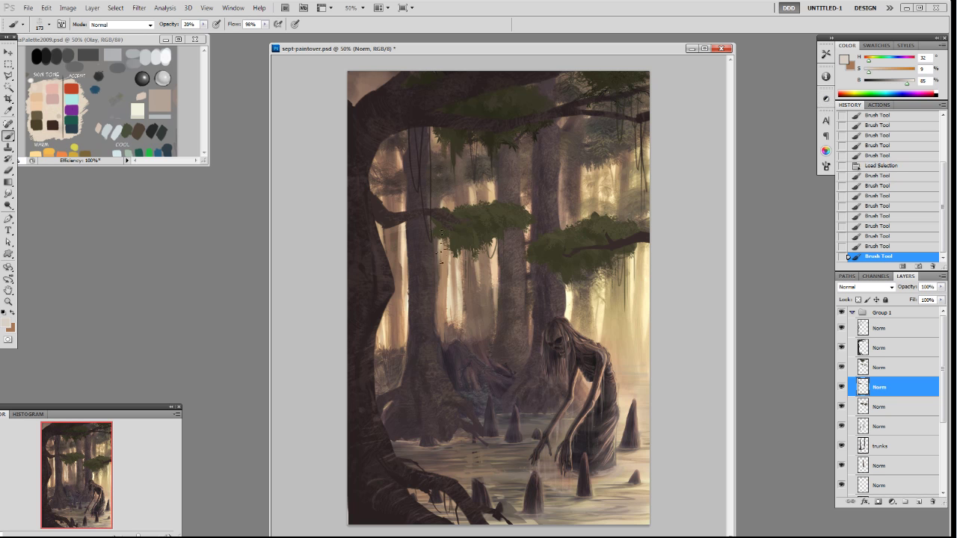
# - Speckle pale grey-beige bark texture back along the left branch towards the trunk with the brush at 125 px
pyautogui.press('[')
pyautogui.click(453, 213)
pyautogui.click(445, 208)
pyautogui.click(438, 204)
pyautogui.click(431, 199)
pyautogui.click(418, 191)
pyautogui.click(408, 184)
# - Sample the near-black brown of the left trunk and set up the 80 px textured brush at 50% opacity
pyautogui.keyDown('alt'); pyautogui.click(372, 194); pyautogui.keyUp('alt')
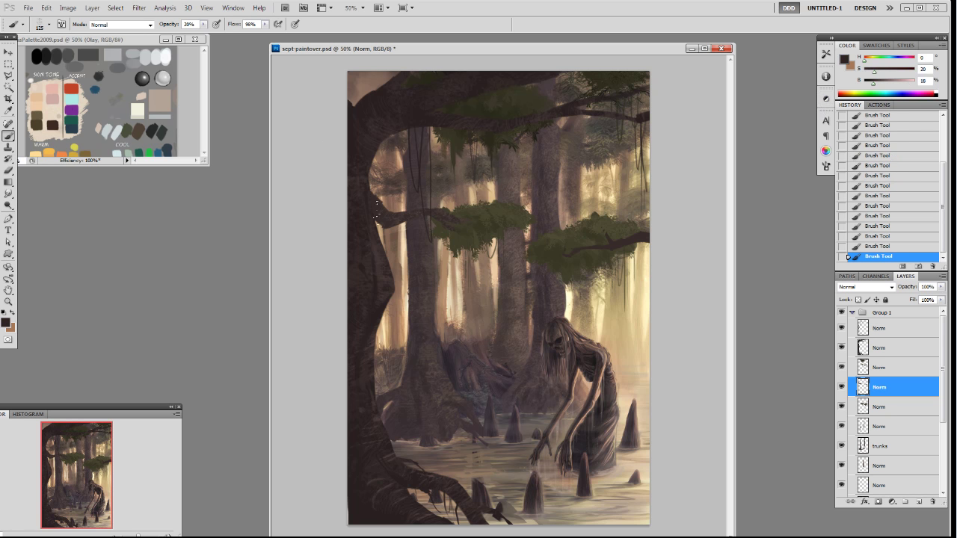
pyautogui.keyDown('alt'); pyautogui.click(447, 226); pyautogui.keyUp('alt')
pyautogui.keyDown('alt'); pyautogui.click(364, 177); pyautogui.keyUp('alt')
pyautogui.rightClick(371, 178)
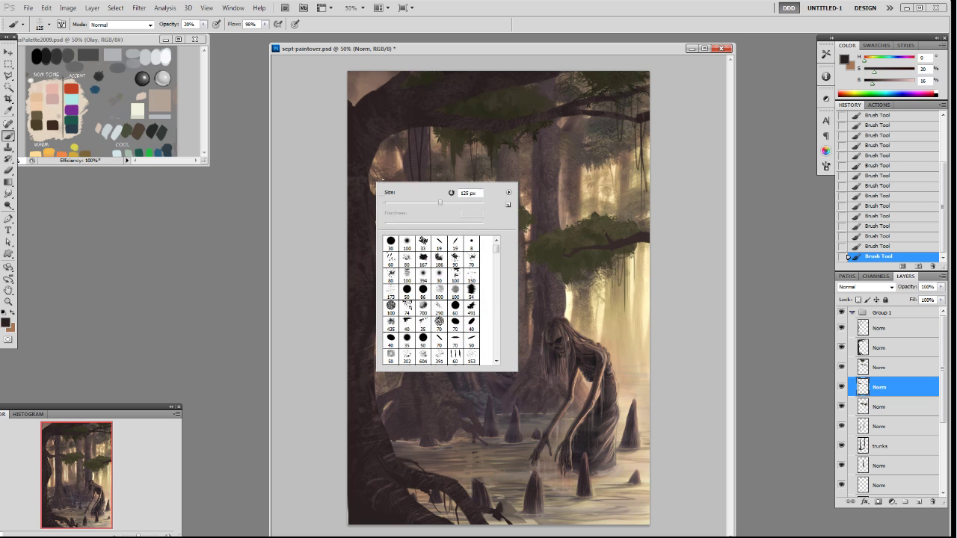
pyautogui.doubleClick(391, 281)
pyautogui.press('5')
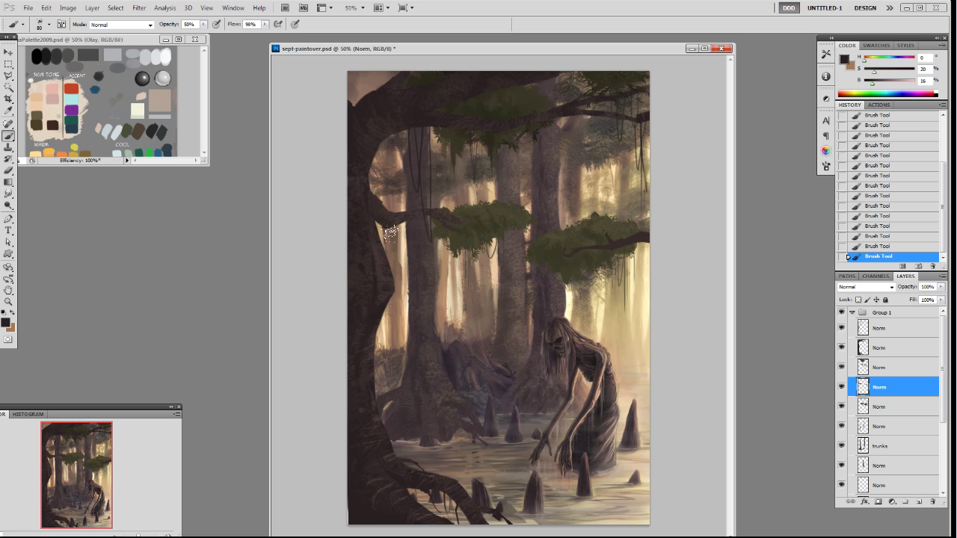
# - Texture the left branch near the trunk in a lighter brown at 30% opacity, then resample the bark and raise opacity to 80%
pyautogui.keyDown('alt'); pyautogui.click(423, 210); pyautogui.keyUp('alt')
pyautogui.moveTo(876, 86); pyautogui.dragTo(886, 86)
pyautogui.press('3')
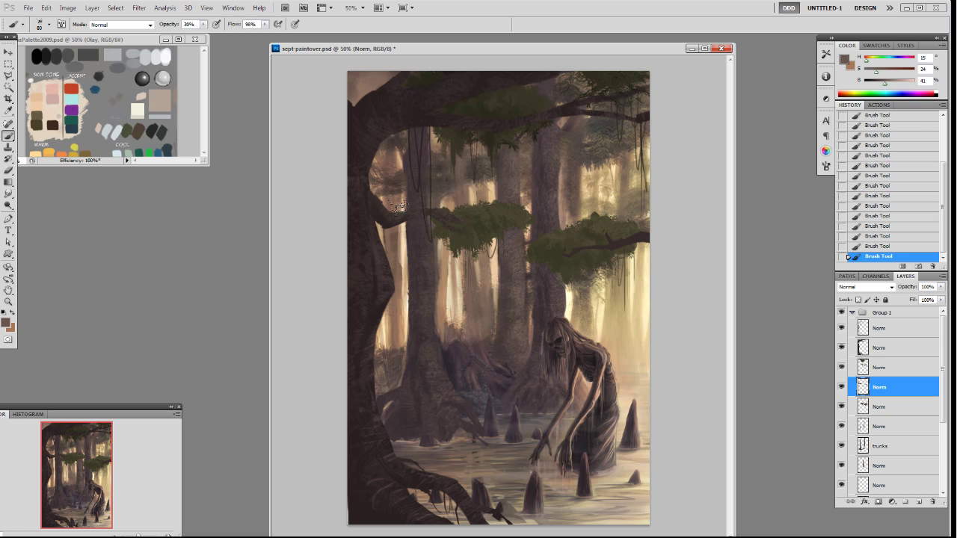
pyautogui.keyDown('alt'); pyautogui.click(393, 219); pyautogui.keyUp('alt')
pyautogui.press('8')
# - Sample a pale beige beside the right branch, set the brush to 20% opacity and choose a sparse speckle brush for its bark
pyautogui.keyDown('alt'); pyautogui.click(644, 254); pyautogui.keyUp('alt')
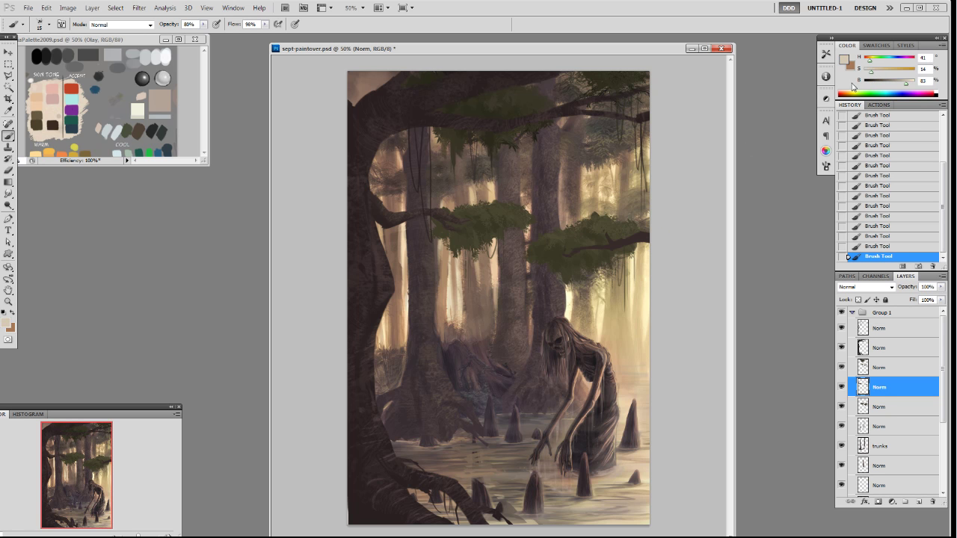
pyautogui.press(']')
pyautogui.press(']')
pyautogui.press(']')
pyautogui.press(']')
pyautogui.press(']')
pyautogui.press(']')
pyautogui.press('2')
pyautogui.rightClick(628, 232)
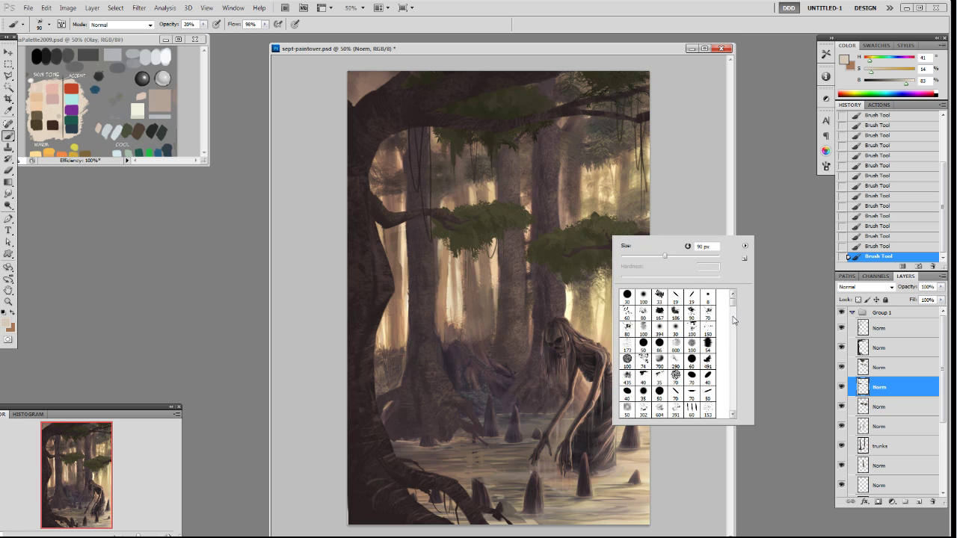
pyautogui.moveTo(732, 303); pyautogui.dragTo(733, 306)
pyautogui.doubleClick(659, 405)
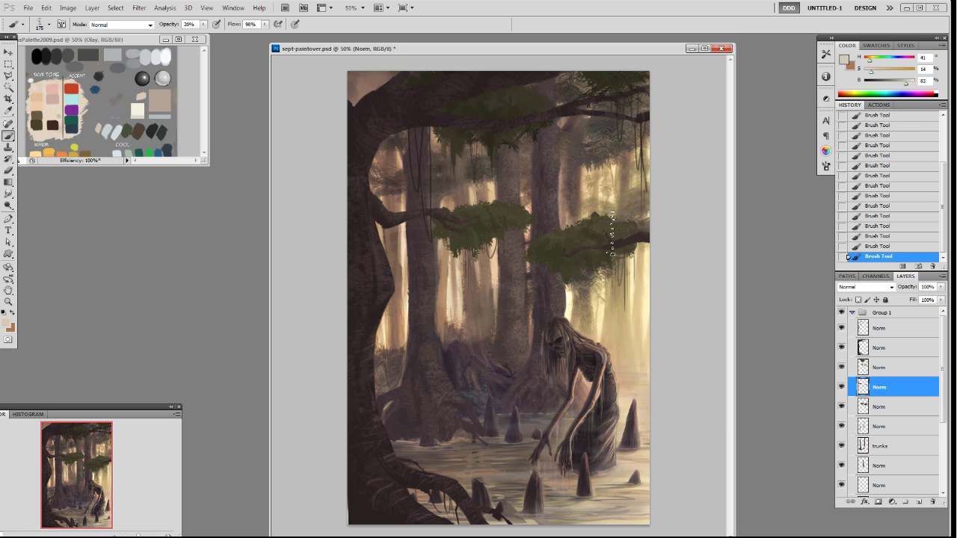
# - Sample the right branch's dark brown and choose a textured brush reduced to 70 px
pyautogui.rightClick(604, 249)
pyautogui.keyDown('alt'); pyautogui.click(647, 240); pyautogui.keyUp('alt')
pyautogui.rightClick(630, 245)
pyautogui.moveTo(748, 317); pyautogui.dragTo(750, 304)
pyautogui.doubleClick(647, 340)
pyautogui.press('[')
pyautogui.press('[')
pyautogui.press('[')
pyautogui.press('[')
pyautogui.press('[')
pyautogui.press('[')
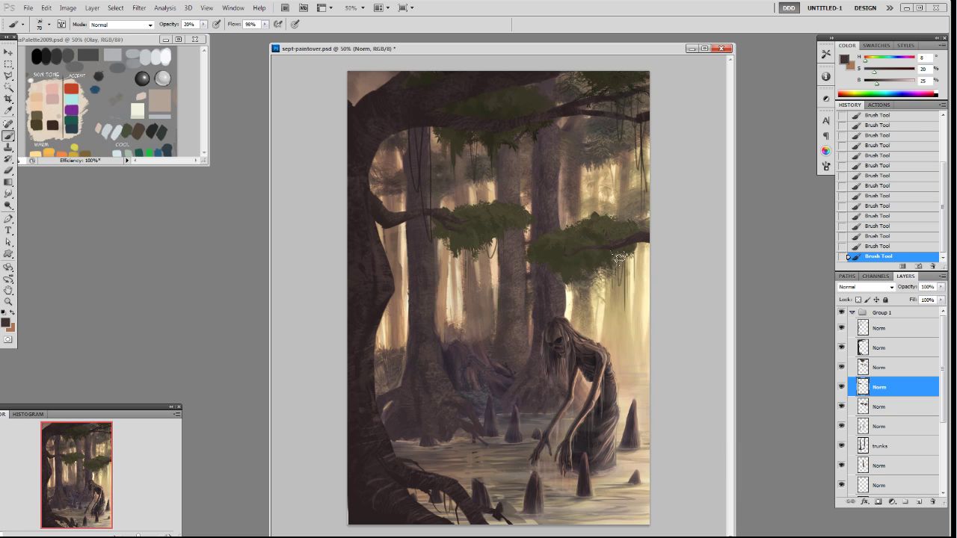
# - Paint grey-brown bark details along the right branch at 50% opacity, resampling the bark and adjusting the colour's saturation and brightness
pyautogui.keyDown('alt'); pyautogui.click(638, 238); pyautogui.keyUp('alt')
pyautogui.keyDown('alt'); pyautogui.click(642, 119); pyautogui.keyUp('alt')
pyautogui.press('5')
pyautogui.moveTo(594, 248); pyautogui.dragTo(574, 257)
pyautogui.keyDown('alt'); pyautogui.click(620, 245); pyautogui.keyUp('alt')
pyautogui.keyDown('alt'); pyautogui.click(628, 238); pyautogui.keyUp('alt')
pyautogui.moveTo(880, 71); pyautogui.dragTo(871, 71)
pyautogui.moveTo(902, 82); pyautogui.dragTo(886, 83)
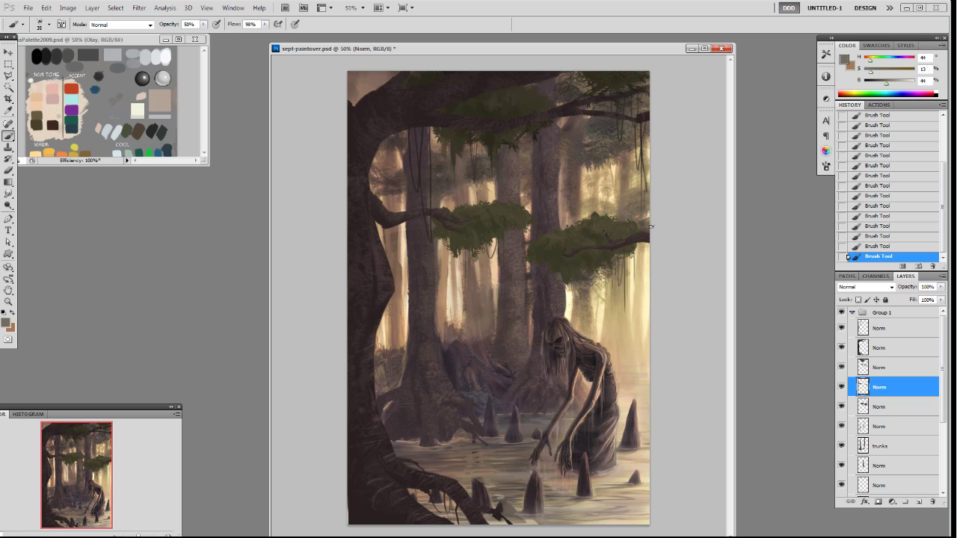
pyautogui.keyDown('alt'); pyautogui.click(632, 239); pyautogui.keyUp('alt')
pyautogui.keyDown('alt'); pyautogui.click(625, 240); pyautogui.keyUp('alt')
pyautogui.moveTo(888, 83); pyautogui.dragTo(884, 89)
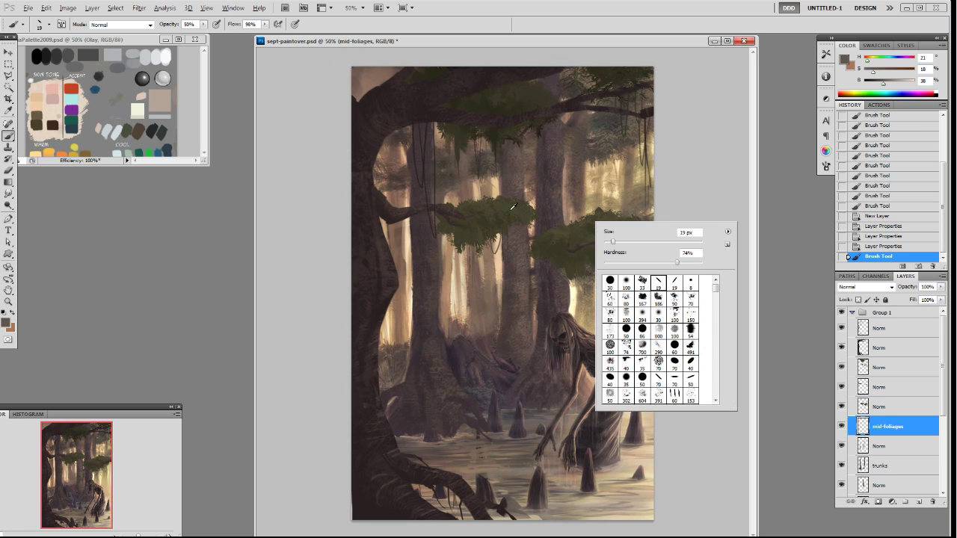
# - On the mid-foliages layer, mix an olive green with 29% saturation, clear the selection and start foliage below the upper right branch
pyautogui.click(881, 73)
pyautogui.moveTo(881, 75); pyautogui.dragTo(884, 84)
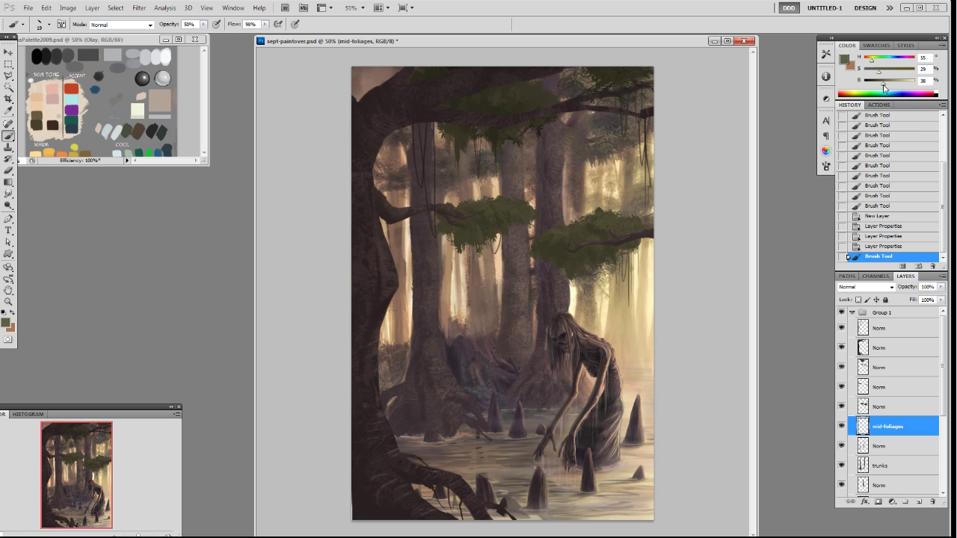
pyautogui.click(605, 143)
pyautogui.hotkey('ctrl', 'd')
pyautogui.moveTo(605, 143)
pyautogui.mouseDown()
pyautogui.moveTo(598, 151)
pyautogui.moveTo(595, 132)
pyautogui.moveTo(614, 126)
pyautogui.moveTo(597, 155)
pyautogui.moveTo(608, 138)
pyautogui.moveTo(598, 140)
pyautogui.mouseUp()
pyautogui.keyDown('alt'); pyautogui.click(616, 119); pyautogui.keyUp('alt')
# - Build up the foliage mass below the upper right branch, sampling greens from the nearby leaves
pyautogui.keyDown('alt'); pyautogui.click(519, 208); pyautogui.keyUp('alt')
pyautogui.keyDown('alt'); pyautogui.click(605, 140); pyautogui.keyUp('alt')
pyautogui.keyDown('alt'); pyautogui.click(594, 138); pyautogui.keyUp('alt')
pyautogui.keyDown('alt'); pyautogui.click(599, 140); pyautogui.keyUp('alt')
pyautogui.moveTo(602, 140); pyautogui.dragTo(607, 136)
pyautogui.moveTo(607, 136); pyautogui.dragTo(617, 139)
pyautogui.keyDown('alt'); pyautogui.click(609, 137); pyautogui.keyUp('alt')
pyautogui.keyDown('alt'); pyautogui.click(610, 139); pyautogui.keyUp('alt')
# - Add leafy texture to the foliage below the upper right branch with the 80 px textured brush and resampled greens
pyautogui.rightClick(637, 120)
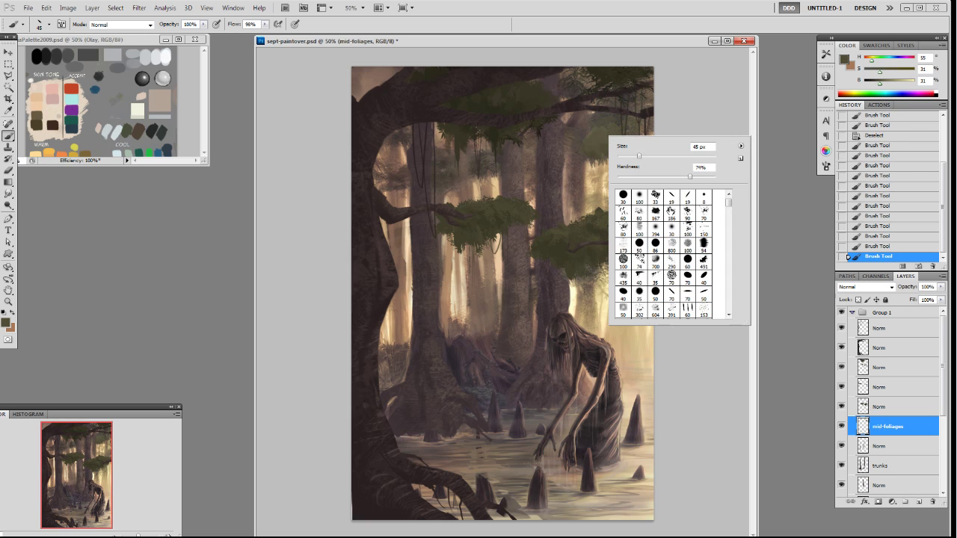
pyautogui.doubleClick(622, 230)
pyautogui.keyDown('alt'); pyautogui.click(610, 131); pyautogui.keyUp('alt')
pyautogui.moveTo(611, 130)
pyautogui.mouseDown()
pyautogui.moveTo(617, 124)
pyautogui.moveTo(596, 130)
pyautogui.moveTo(603, 139)
pyautogui.mouseUp()
pyautogui.keyDown('alt'); pyautogui.click(606, 137); pyautogui.keyUp('alt')
pyautogui.keyDown('alt'); pyautogui.click(598, 146); pyautogui.keyUp('alt')
pyautogui.keyDown('alt'); pyautogui.click(598, 153); pyautogui.keyUp('alt')
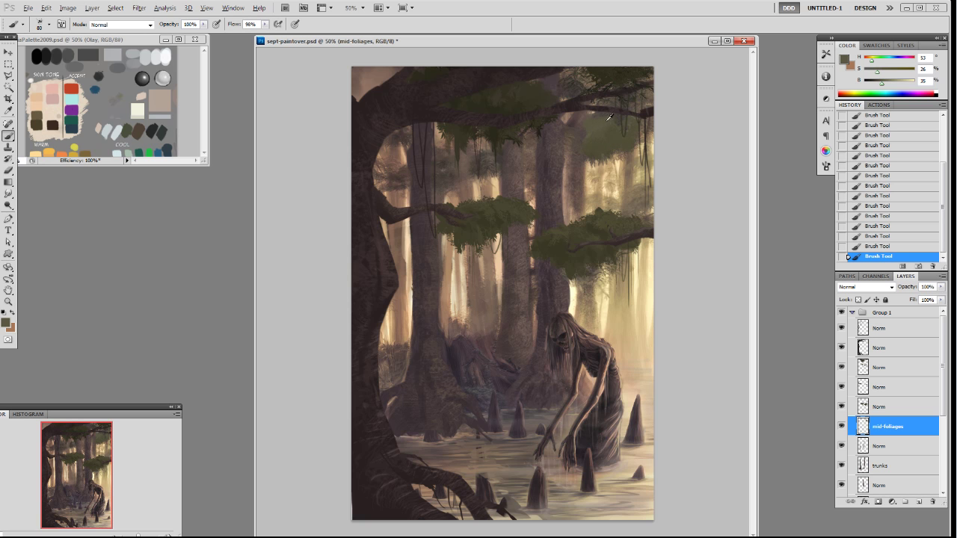
pyautogui.keyDown('alt'); pyautogui.click(598, 144); pyautogui.keyUp('alt')
pyautogui.keyDown('alt'); pyautogui.click(634, 118); pyautogui.keyUp('alt')
# - Return to the 45 px brush and extend the upper right foliage towards its lower edge with sampled olive greens
pyautogui.rightClick(632, 148)
pyautogui.click(739, 235)
pyautogui.click(743, 125)
pyautogui.keyDown('alt'); pyautogui.click(625, 140); pyautogui.keyUp('alt')
pyautogui.keyDown('alt'); pyautogui.click(615, 154); pyautogui.keyUp('alt')
pyautogui.keyDown('alt'); pyautogui.click(587, 152); pyautogui.keyUp('alt')
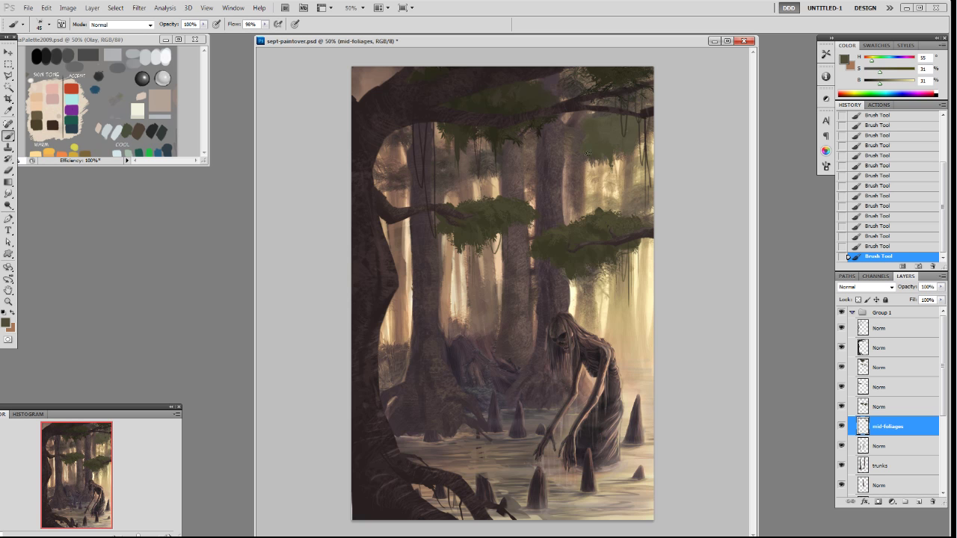
pyautogui.keyDown('alt'); pyautogui.click(601, 136); pyautogui.keyUp('alt')
pyautogui.keyDown('alt'); pyautogui.click(615, 135); pyautogui.keyUp('alt')
# - Erase small bits from the upper left edge of the foliage clump below the upper right branch
pyautogui.press('e')
pyautogui.click(592, 123)
pyautogui.click(583, 130)
pyautogui.click(596, 127)
pyautogui.click(602, 129)
pyautogui.click(604, 127)
pyautogui.click(606, 122)
# - Dab fresh olive green leaves across the top and middle of the upper right foliage clump
pyautogui.press('b')
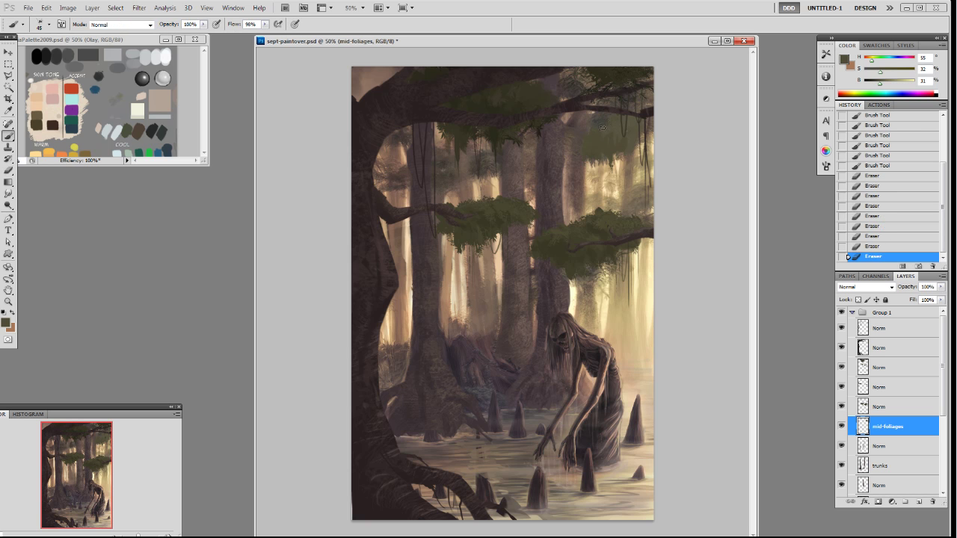
pyautogui.click(601, 124)
pyautogui.click(607, 126)
pyautogui.click(618, 124)
pyautogui.keyDown('alt'); pyautogui.click(621, 123); pyautogui.keyUp('alt')
pyautogui.click(600, 128)
pyautogui.click(599, 129)
pyautogui.click(603, 132)
pyautogui.click(607, 136)
pyautogui.click(610, 142)
pyautogui.click(614, 149)
# - Resample greens and dab leaves along the lower left part of the upper right foliage clump
pyautogui.keyDown('alt'); pyautogui.click(614, 150); pyautogui.keyUp('alt')
pyautogui.click(620, 139)
pyautogui.keyDown('alt'); pyautogui.click(591, 137); pyautogui.keyUp('alt')
pyautogui.click(586, 147)
pyautogui.click(593, 146)
pyautogui.click(598, 144)
pyautogui.keyDown('alt'); pyautogui.click(592, 139); pyautogui.keyUp('alt')
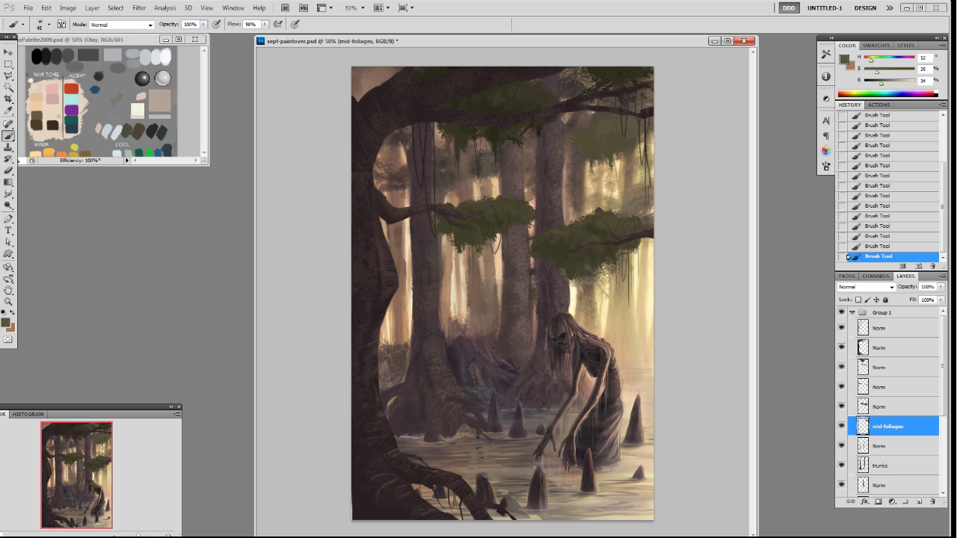
# - Choose the 80 px textured brush and enlarge it to 125 px for foliage between the left and middle trunks
pyautogui.keyDown('alt'); pyautogui.click(590, 135); pyautogui.keyUp('alt')
pyautogui.rightClick(591, 136)
pyautogui.click(581, 234)
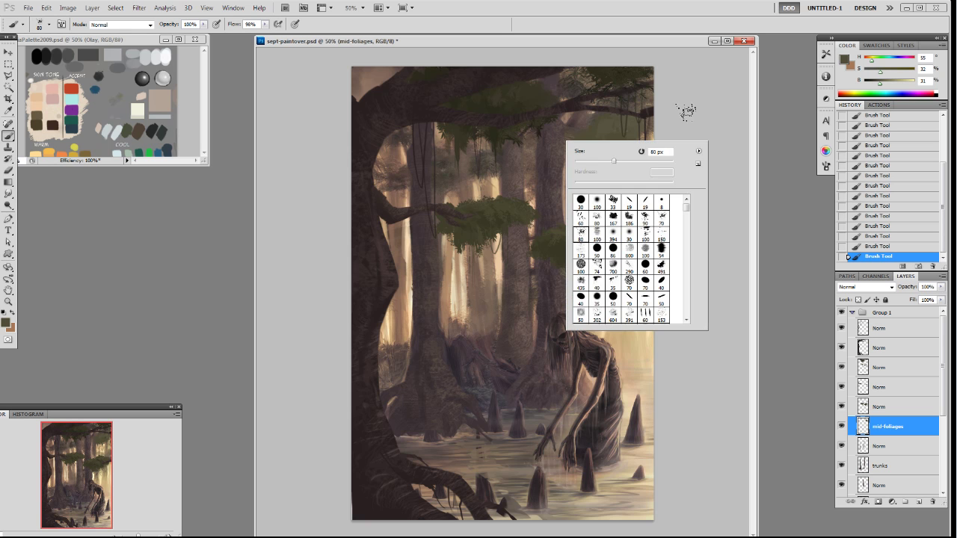
pyautogui.click(686, 113)
pyautogui.press(']')
pyautogui.press(']')
pyautogui.press(']')
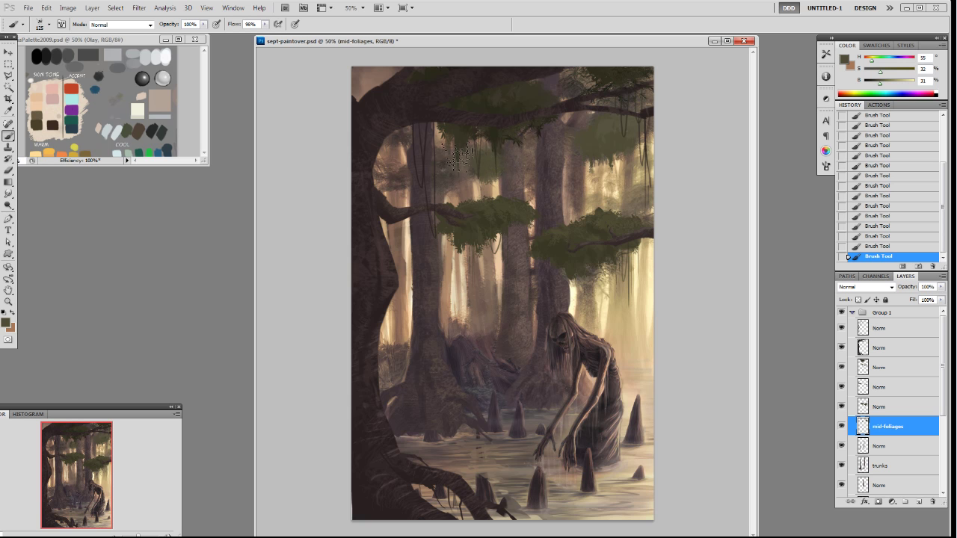
# - Switch to a smaller brush and fill the foliage hanging between the left and middle trunks with sampled olive greens
pyautogui.rightClick(452, 176)
pyautogui.doubleClick(534, 233)
pyautogui.keyDown('alt'); pyautogui.click(447, 145); pyautogui.keyUp('alt')
pyautogui.keyDown('alt'); pyautogui.click(446, 185); pyautogui.keyUp('alt')
pyautogui.keyDown('alt'); pyautogui.click(471, 154); pyautogui.keyUp('alt')
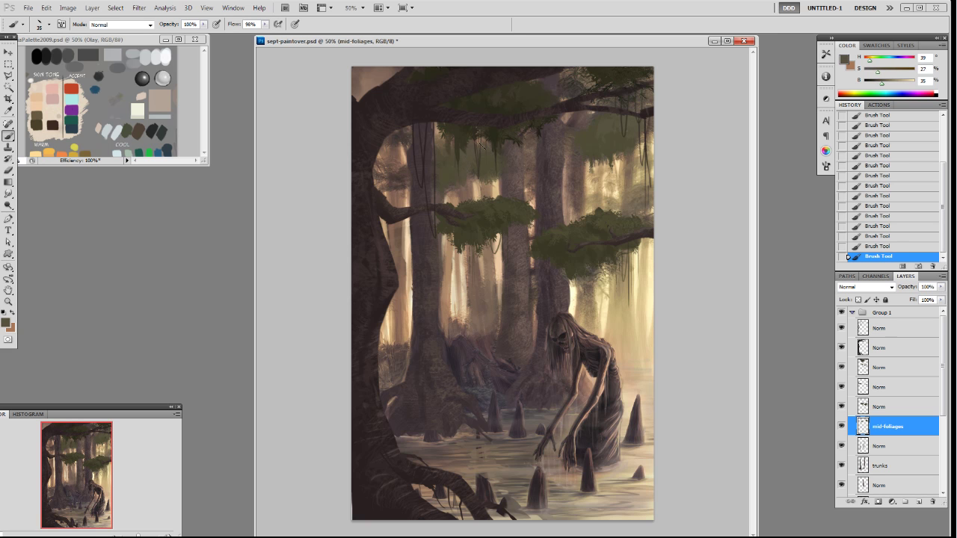
pyautogui.keyDown('alt'); pyautogui.click(495, 174); pyautogui.keyUp('alt')
pyautogui.keyDown('alt'); pyautogui.click(457, 178); pyautogui.keyUp('alt')
pyautogui.keyDown('alt'); pyautogui.click(493, 163); pyautogui.keyUp('alt')
pyautogui.keyDown('alt'); pyautogui.click(448, 156); pyautogui.keyUp('alt')
# - Paint a green foliage clump above the left branch beside the large foreground tree and erase its lower edge into shape
pyautogui.moveTo(396, 172)
pyautogui.mouseDown()
pyautogui.moveTo(389, 169)
pyautogui.moveTo(406, 191)
pyautogui.moveTo(395, 201)
pyautogui.mouseUp()
pyautogui.press('e')
pyautogui.moveTo(393, 197); pyautogui.dragTo(401, 207)
pyautogui.moveTo(401, 200); pyautogui.dragTo(405, 209)
pyautogui.moveTo(404, 202)
pyautogui.mouseDown()
pyautogui.moveTo(410, 214)
pyautogui.moveTo(405, 195)
pyautogui.mouseUp()
# - Dab leaves into the middle of the left foliage clump and sample a green from the central foliage
pyautogui.press('b')
pyautogui.click(397, 183)
pyautogui.click(398, 184)
pyautogui.click(398, 185)
pyautogui.keyDown('alt'); pyautogui.click(466, 156); pyautogui.keyUp('alt')
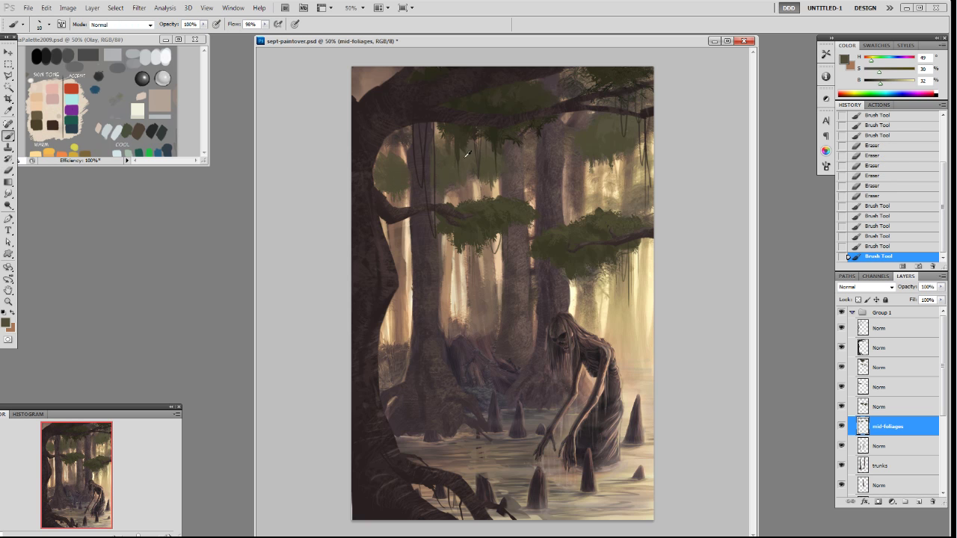
# - Extend the left foliage clump upwards beside the foreground tree with a column of green leaf dabs
pyautogui.moveTo(402, 159); pyautogui.dragTo(406, 157)
pyautogui.click(405, 177)
pyautogui.click(403, 170)
pyautogui.click(401, 165)
pyautogui.click(400, 158)
pyautogui.click(399, 154)
pyautogui.click(396, 146)
pyautogui.click(398, 141)
# - Brush sampled olive greens and warm greys into the foliage between the large foreground tree and the left trunk, softening its inner edges
pyautogui.keyDown('alt'); pyautogui.click(394, 174); pyautogui.keyUp('alt')
pyautogui.keyDown('alt'); pyautogui.click(387, 165); pyautogui.keyUp('alt')
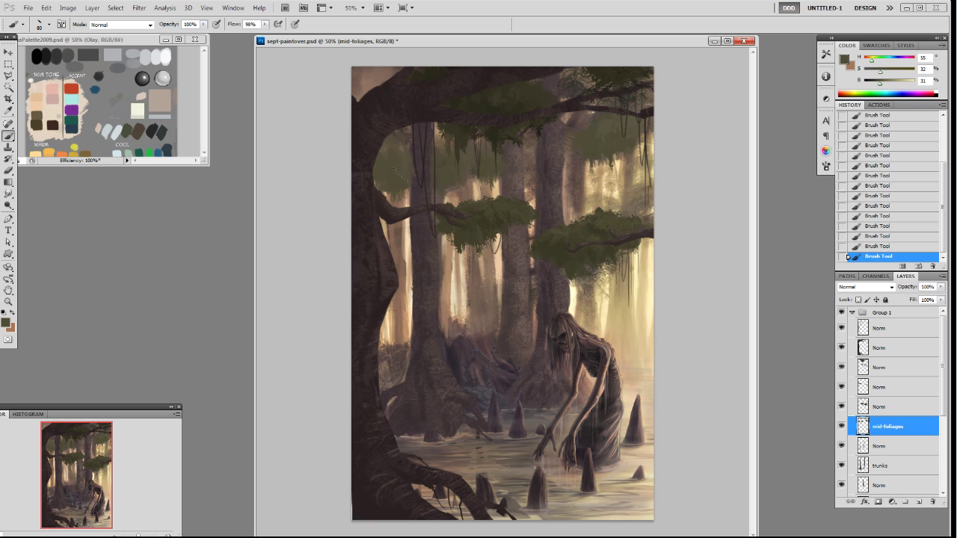
pyautogui.keyDown('alt'); pyautogui.click(446, 140); pyautogui.keyUp('alt')
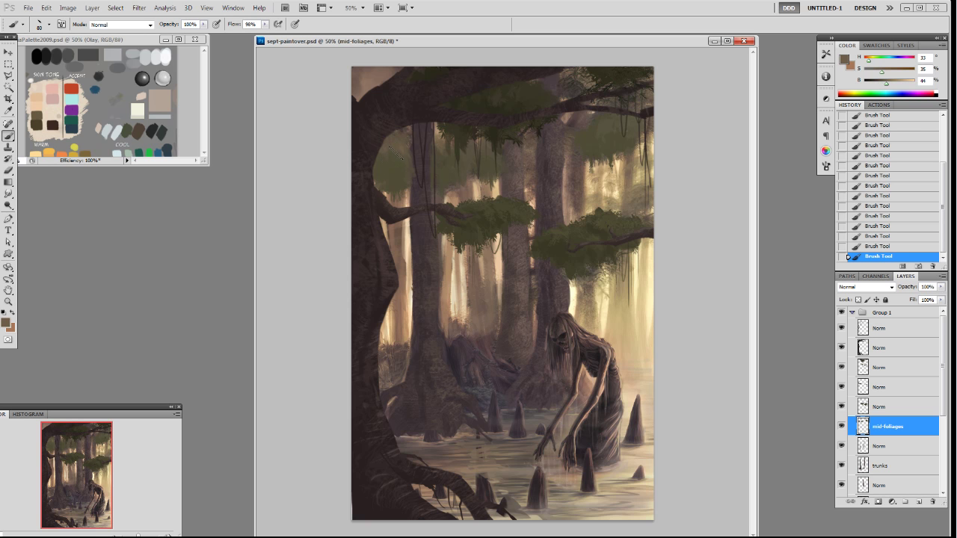
pyautogui.keyDown('alt'); pyautogui.click(398, 176); pyautogui.keyUp('alt')
pyautogui.keyDown('alt'); pyautogui.click(440, 156); pyautogui.keyUp('alt')
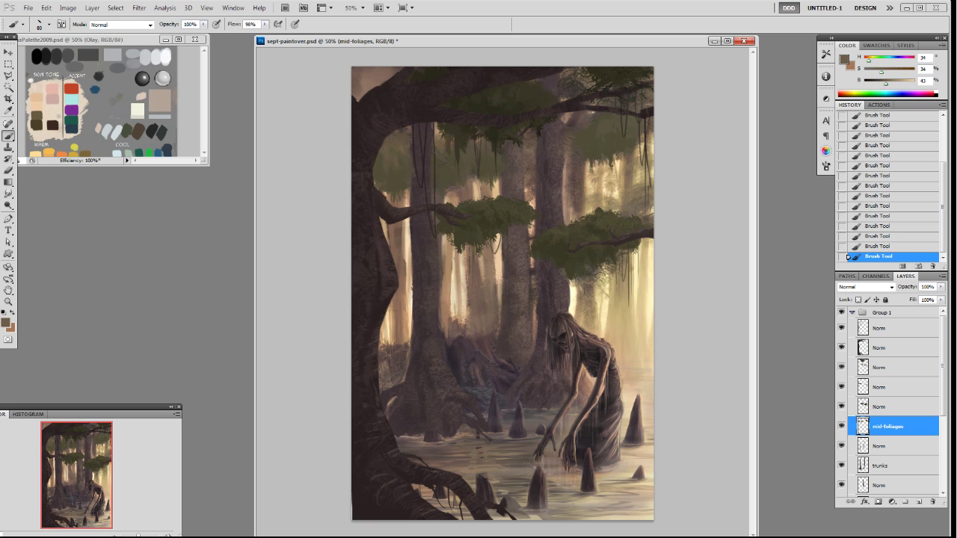
pyautogui.keyDown('alt'); pyautogui.click(440, 139); pyautogui.keyUp('alt')
pyautogui.keyDown('alt'); pyautogui.click(375, 180); pyautogui.keyUp('alt')
# - Blend leaf strokes of sampled greens around the hanging vines and left trunk, and compare the result with the original by toggling Group 1
pyautogui.keyDown('alt'); pyautogui.click(408, 129); pyautogui.keyUp('alt')
pyautogui.keyDown('alt'); pyautogui.click(389, 166); pyautogui.keyUp('alt')
pyautogui.keyDown('alt'); pyautogui.click(449, 166); pyautogui.keyUp('alt')
pyautogui.keyDown('alt'); pyautogui.click(439, 162); pyautogui.keyUp('alt')
pyautogui.keyDown('alt'); pyautogui.click(466, 164); pyautogui.keyUp('alt')
pyautogui.keyDown('alt'); pyautogui.click(442, 178); pyautogui.keyUp('alt')
pyautogui.click(841, 312)
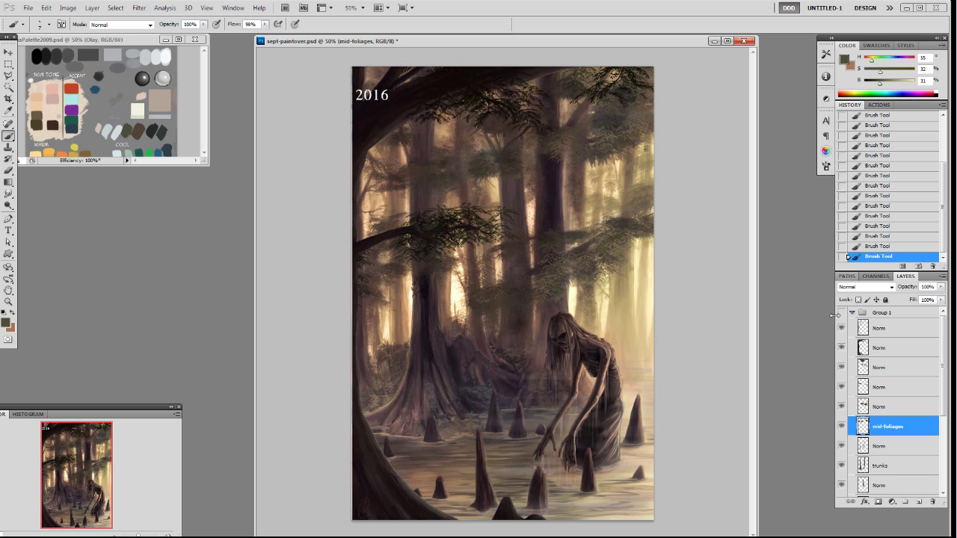
pyautogui.click(841, 313)
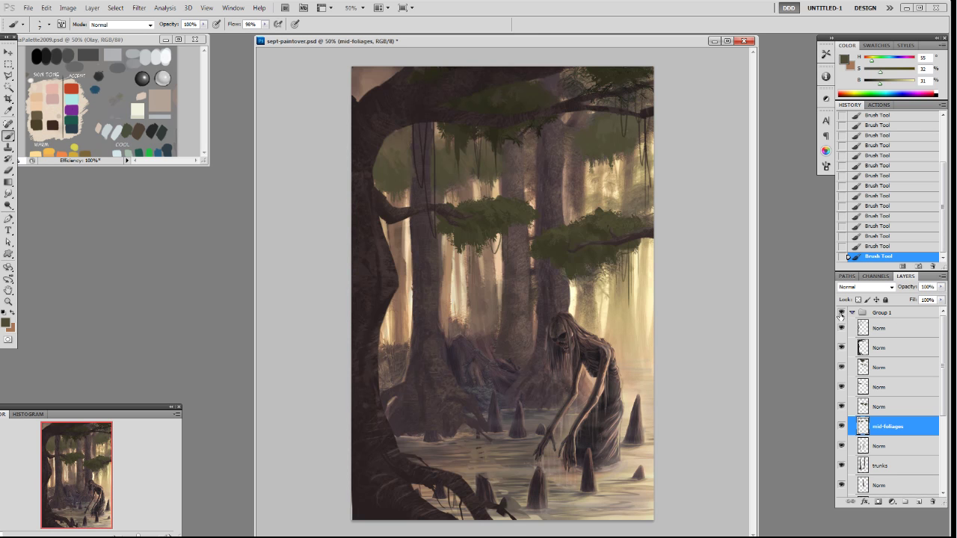
# - Sample the upper-right foliage green, mix it to H 52, S 21, B 44, and paint a pale distant clump above the right branch
pyautogui.keyDown('alt'); pyautogui.click(614, 146); pyautogui.keyUp('alt')
pyautogui.keyDown('alt'); pyautogui.click(606, 129); pyautogui.keyUp('alt')
pyautogui.click(887, 84)
pyautogui.moveTo(877, 70); pyautogui.dragTo(875, 70)
pyautogui.press(']')
pyautogui.press(']')
pyautogui.press(']')
pyautogui.moveTo(602, 198)
pyautogui.mouseDown()
pyautogui.moveTo(589, 190)
pyautogui.moveTo(587, 206)
pyautogui.moveTo(607, 193)
pyautogui.moveTo(599, 188)
pyautogui.moveTo(606, 200)
pyautogui.mouseUp()
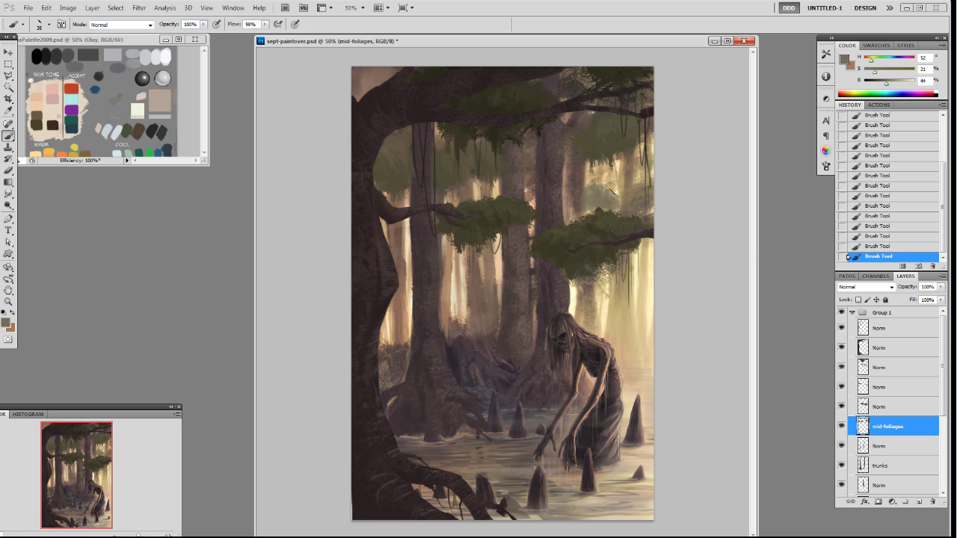
pyautogui.keyDown('alt'); pyautogui.click(597, 191); pyautogui.keyUp('alt')
pyautogui.moveTo(612, 191)
pyautogui.mouseDown()
pyautogui.moveTo(591, 168)
pyautogui.moveTo(582, 184)
pyautogui.moveTo(607, 180)
pyautogui.mouseUp()
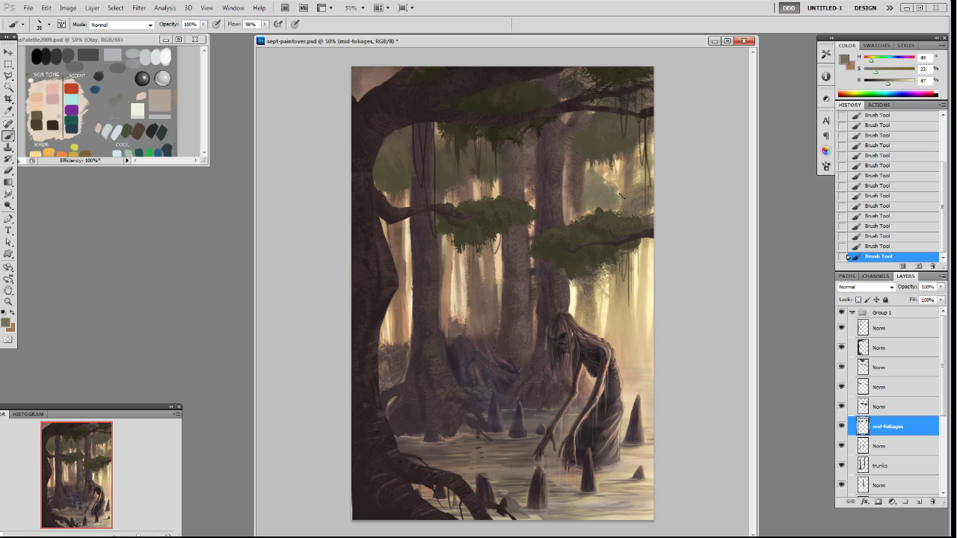
# - Break up the pale clump above the right branch with a leafy textured brush, using greens and light tones sampled around it
pyautogui.rightClick(627, 200)
pyautogui.click(642, 295)
pyautogui.keyDown('alt'); pyautogui.click(607, 184); pyautogui.keyUp('alt')
pyautogui.keyDown('alt'); pyautogui.click(612, 187); pyautogui.keyUp('alt')
pyautogui.keyDown('alt'); pyautogui.click(610, 181); pyautogui.keyUp('alt')
pyautogui.keyDown('alt'); pyautogui.click(628, 194); pyautogui.keyUp('alt')
pyautogui.keyDown('alt'); pyautogui.click(615, 175); pyautogui.keyUp('alt')
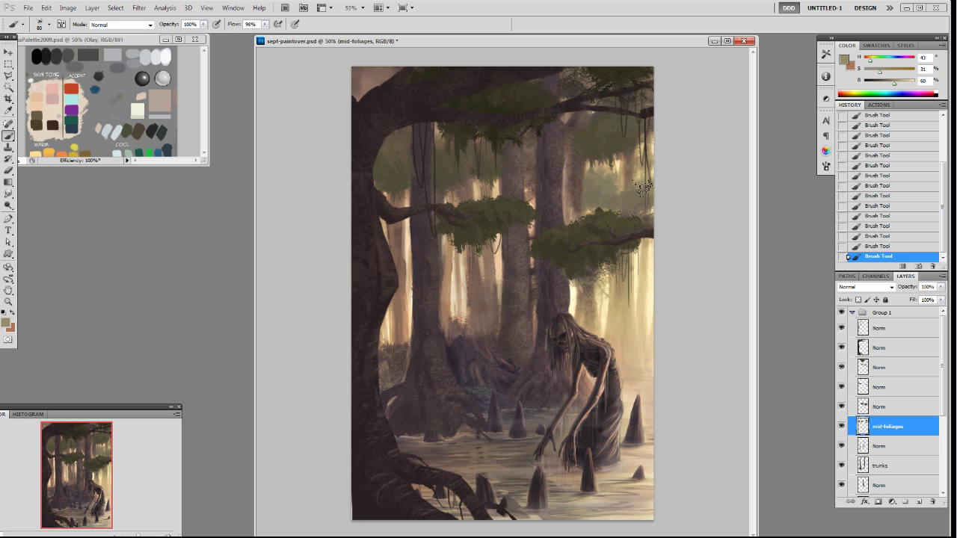
pyautogui.keyDown('alt'); pyautogui.click(626, 190); pyautogui.keyUp('alt')
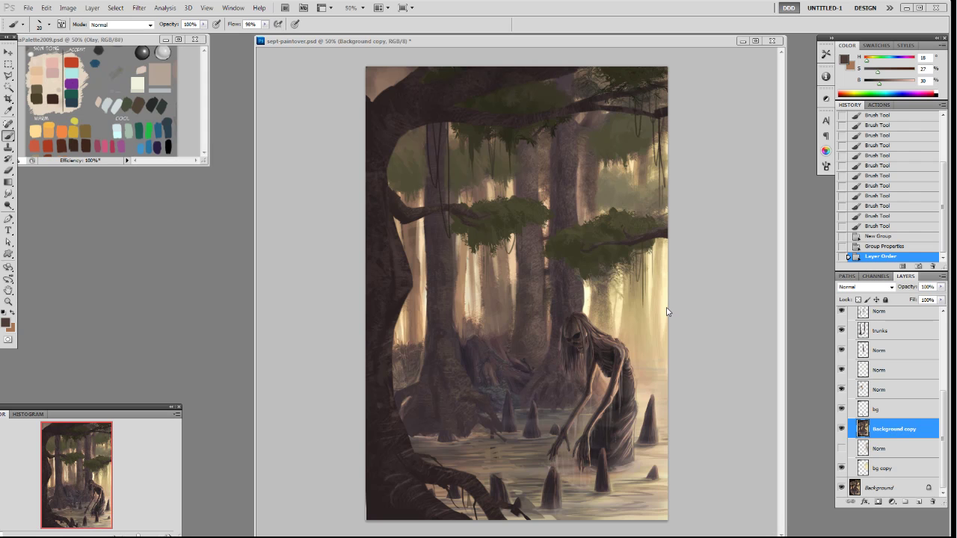
# - Lasso the crouching ghoul on the Background copy layer and paste it onto its own layer
pyautogui.press('l')
pyautogui.rightClick(10, 77)
pyautogui.click(30, 77)
pyautogui.moveTo(566, 374)
pyautogui.mouseDown()
pyautogui.moveTo(563, 348)
pyautogui.moveTo(579, 313)
pyautogui.moveTo(621, 335)
pyautogui.moveTo(634, 361)
pyautogui.moveTo(639, 458)
pyautogui.moveTo(592, 465)
pyautogui.moveTo(577, 451)
pyautogui.moveTo(591, 424)
pyautogui.mouseUp()
pyautogui.moveTo(604, 391)
pyautogui.mouseDown()
pyautogui.moveTo(611, 376)
pyautogui.moveTo(601, 369)
pyautogui.mouseUp()
pyautogui.moveTo(568, 440)
pyautogui.mouseDown()
pyautogui.moveTo(553, 459)
pyautogui.moveTo(587, 362)
pyautogui.moveTo(561, 374)
pyautogui.mouseUp()
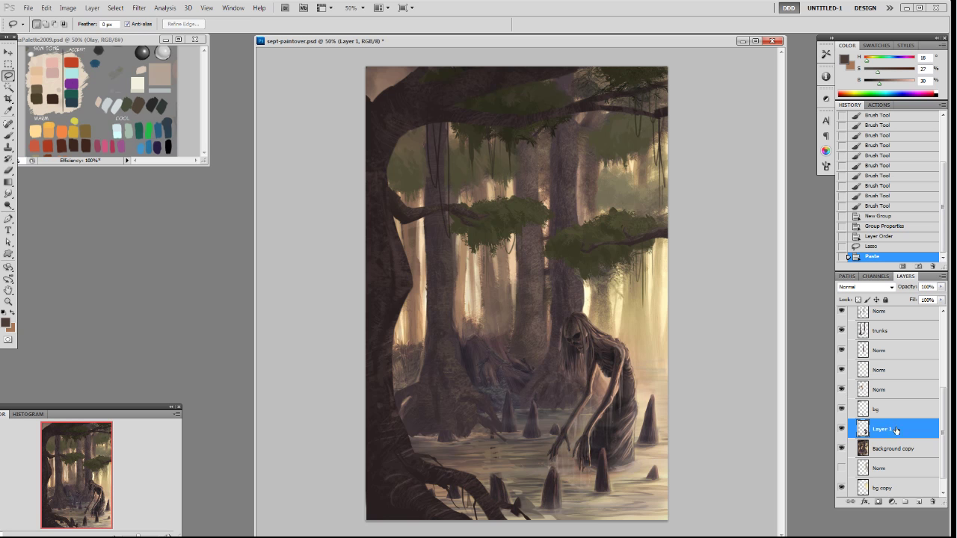
# - Move the pasted ghoul layer to the top of the goul group and hide the group's other three layers
pyautogui.doubleClick(899, 425)
pyautogui.click(384, 154)
pyautogui.moveTo(905, 429); pyautogui.dragTo(901, 344)
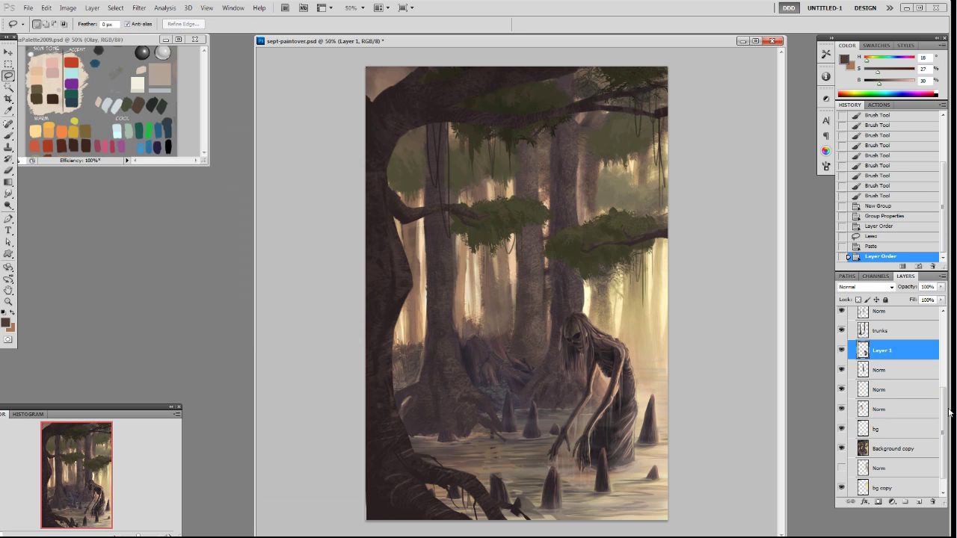
pyautogui.moveTo(944, 411); pyautogui.dragTo(944, 372)
pyautogui.moveTo(913, 427); pyautogui.dragTo(903, 325)
pyautogui.moveTo(944, 390); pyautogui.dragTo(943, 359)
pyautogui.moveTo(895, 401); pyautogui.dragTo(883, 365)
pyautogui.click(861, 363)
pyautogui.moveTo(888, 438); pyautogui.dragTo(841, 438)
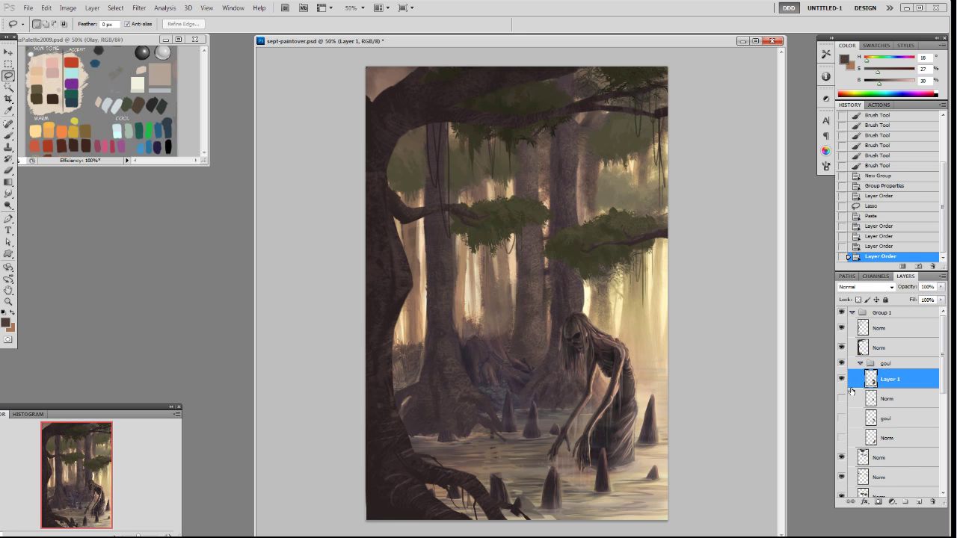
# - Lighten the ghoul layer's shadows with Levels by raising the output black level to about 29
pyautogui.click(68, 7)
pyautogui.moveTo(83, 33)
pyautogui.click(190, 44)
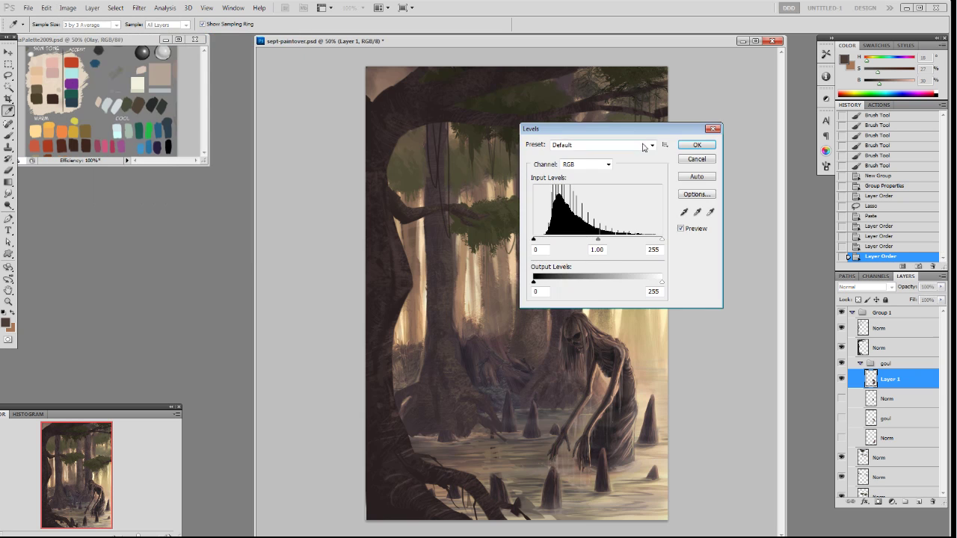
pyautogui.moveTo(146, 265); pyautogui.dragTo(159, 267)
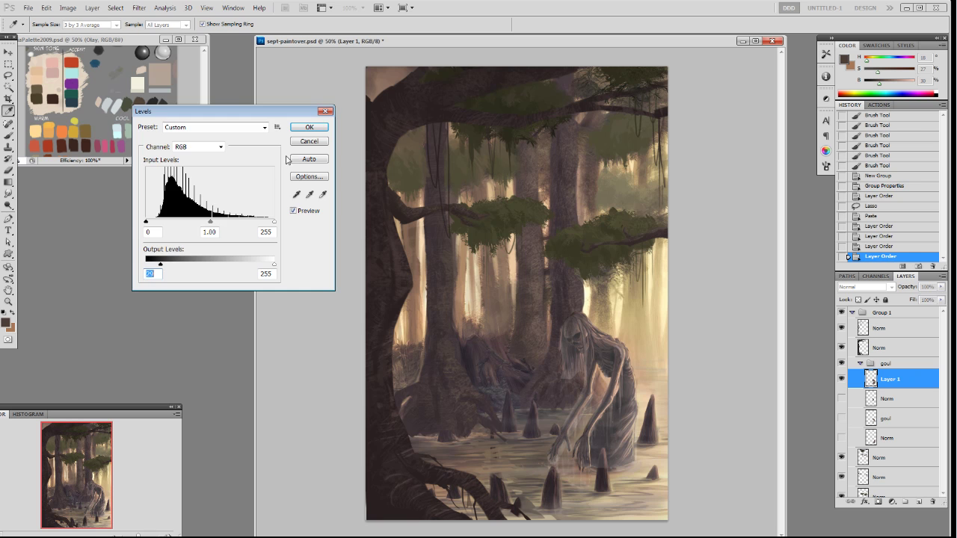
pyautogui.click(308, 127)
# - Choose an eraser brush and remove the leftover background around the ghoul's arms, hands and hair
pyautogui.press('e')
pyautogui.rightClick(597, 408)
pyautogui.click(647, 469)
pyautogui.click(578, 422)
pyautogui.moveTo(582, 415)
pyautogui.mouseDown()
pyautogui.moveTo(598, 385)
pyautogui.moveTo(554, 459)
pyautogui.mouseUp()
pyautogui.moveTo(560, 454); pyautogui.dragTo(598, 461)
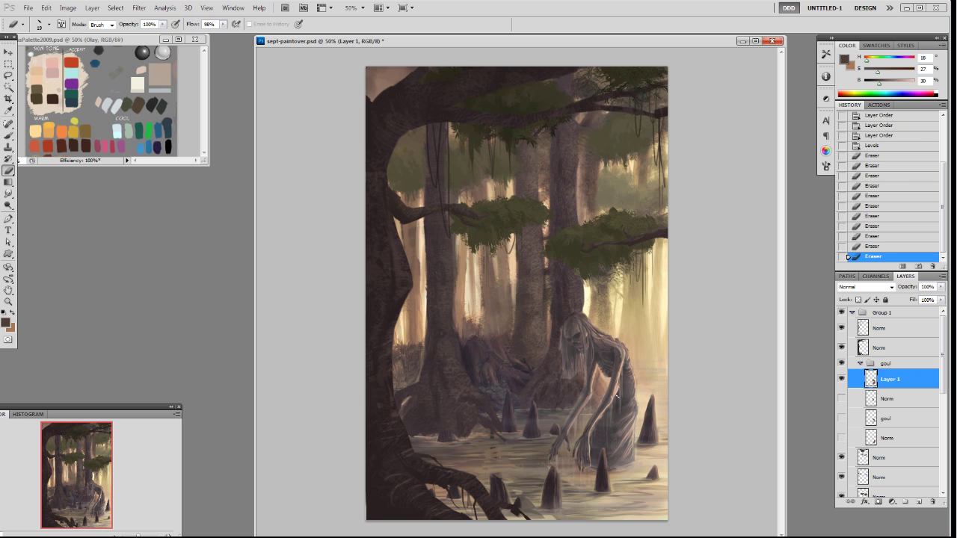
pyautogui.moveTo(570, 371); pyautogui.dragTo(569, 375)
pyautogui.moveTo(569, 376); pyautogui.dragTo(568, 380)
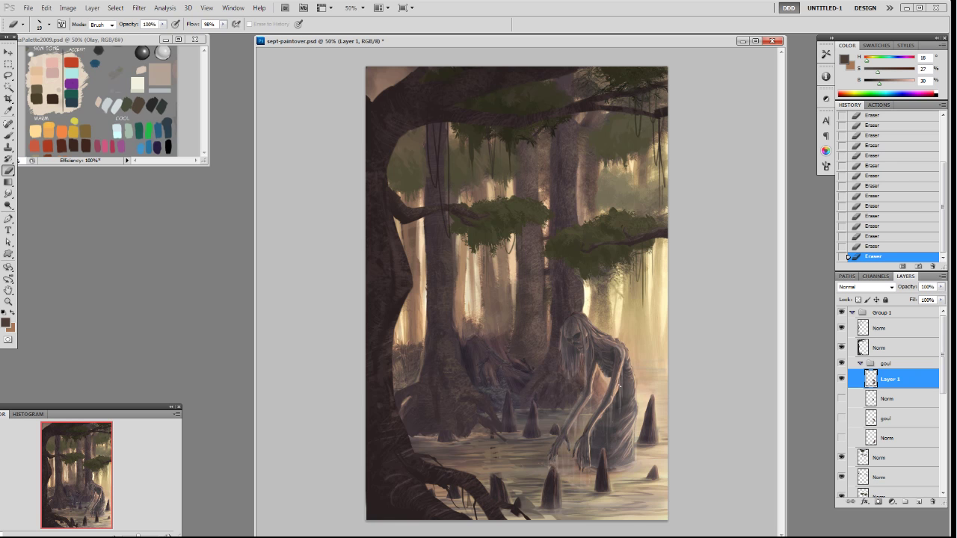
# - Sample the pale yellow background light for a textured brush and load the ghoul layer's outline as a selection
pyautogui.press('b')
pyautogui.keyDown('alt'); pyautogui.click(611, 356); pyautogui.keyUp('alt')
pyautogui.keyDown('alt'); pyautogui.click(614, 354); pyautogui.keyUp('alt')
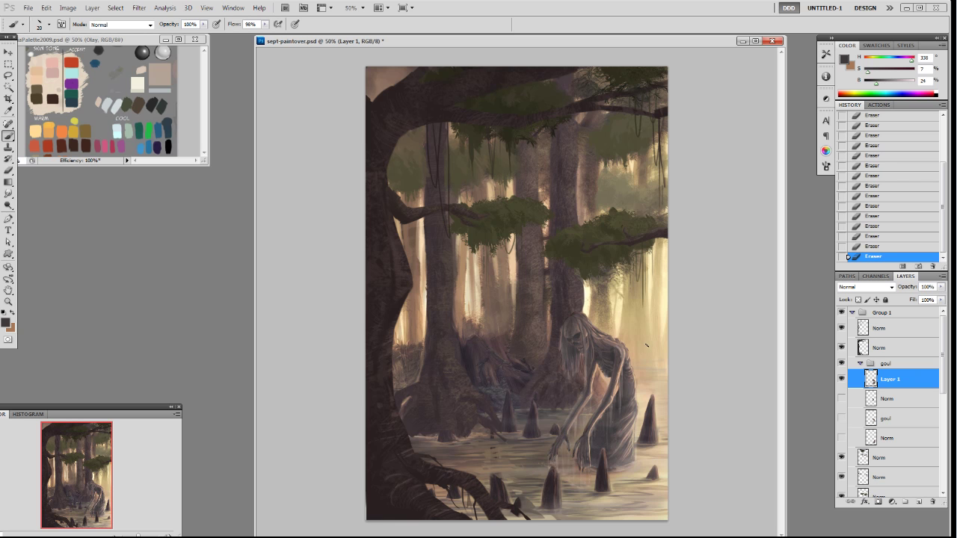
pyautogui.keyDown('alt'); pyautogui.click(628, 321); pyautogui.keyUp('alt')
pyautogui.rightClick(626, 323)
pyautogui.click(634, 416)
pyautogui.click(718, 294)
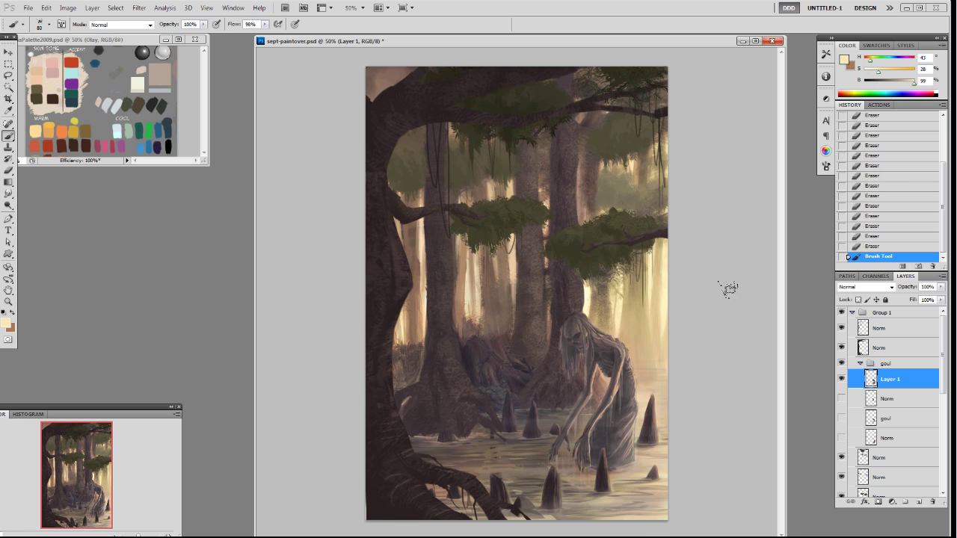
pyautogui.keyDown('ctrl'); pyautogui.click(872, 381); pyautogui.keyUp('ctrl')
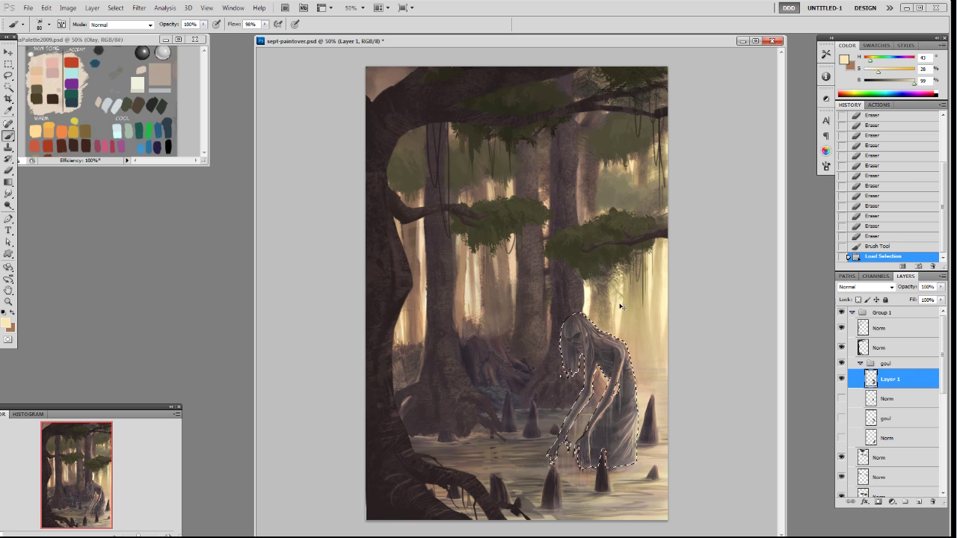
# - Dab pale yellow highlights along the ghoul's head, shoulder and back within the selection
pyautogui.moveTo(584, 315); pyautogui.dragTo(624, 352)
pyautogui.hotkey('ctrl', 'z')
pyautogui.moveTo(624, 350); pyautogui.dragTo(629, 350)
pyautogui.click(584, 322)
pyautogui.click(578, 317)
pyautogui.click(579, 320)
pyautogui.click(583, 321)
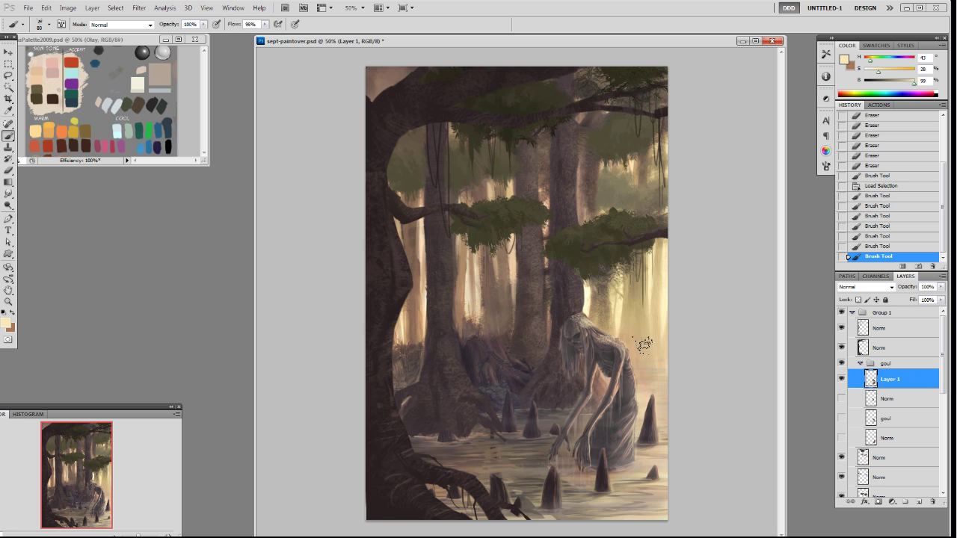
# - Brush soft pale yellow light over the ghoul's head and back with a 400 px brush, undo the excess strokes and deselect
pyautogui.rightClick(630, 324)
pyautogui.click(662, 384)
pyautogui.click(682, 281)
pyautogui.press(']')
pyautogui.press(']')
pyautogui.press(']')
pyautogui.press(']')
pyautogui.press(']')
pyautogui.press(']')
pyautogui.press(']')
pyautogui.moveTo(611, 333)
pyautogui.mouseDown()
pyautogui.moveTo(631, 345)
pyautogui.moveTo(632, 364)
pyautogui.moveTo(631, 358)
pyautogui.mouseUp()
pyautogui.hotkey('ctrl', 'z')
pyautogui.keyDown('alt'); pyautogui.click(667, 319); pyautogui.keyUp('alt')
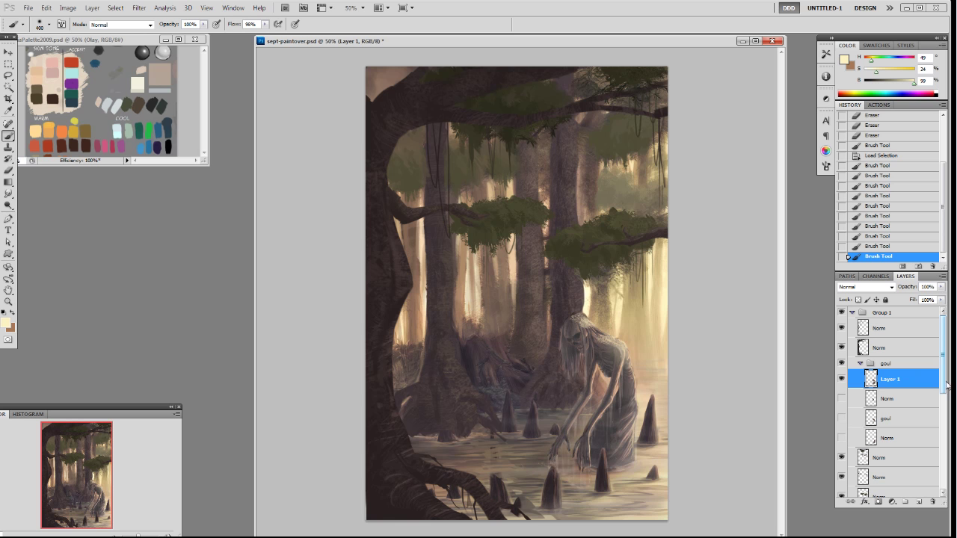
pyautogui.moveTo(646, 379)
pyautogui.mouseDown()
pyautogui.moveTo(650, 404)
pyautogui.moveTo(646, 393)
pyautogui.mouseUp()
pyautogui.hotkey('ctrl', 'z')
pyautogui.scroll(-6, 844, 413)
pyautogui.hotkey('ctrl', 'd')
# - Create a Norm layer above bg and darken the bright background behind the ghoul with a sampled brown at 30% opacity
pyautogui.click(875, 458)
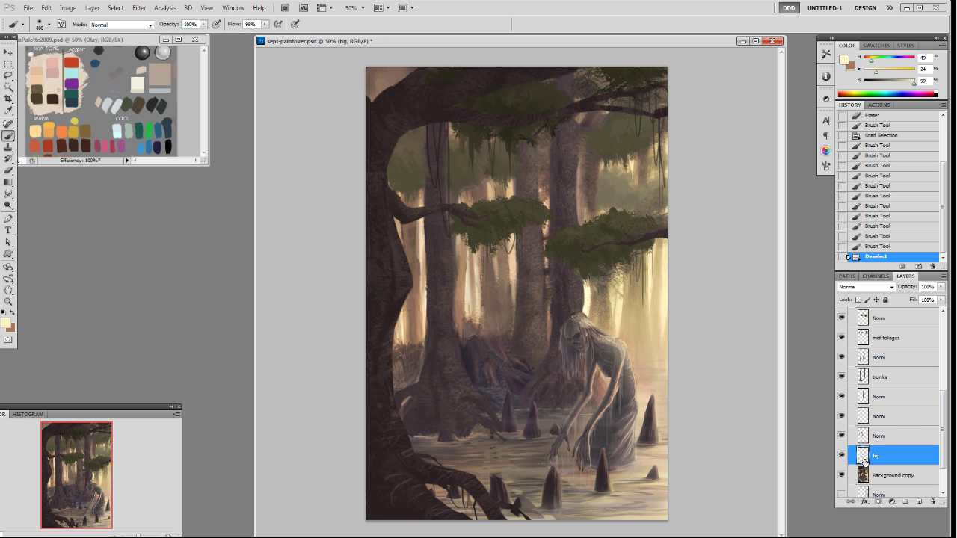
pyautogui.keyDown('alt'); pyautogui.click(513, 331); pyautogui.keyUp('alt')
pyautogui.rightClick(652, 345)
pyautogui.click(717, 408)
pyautogui.click(732, 274)
pyautogui.hotkey('ctrl', 'shift', 'alt', 'n')
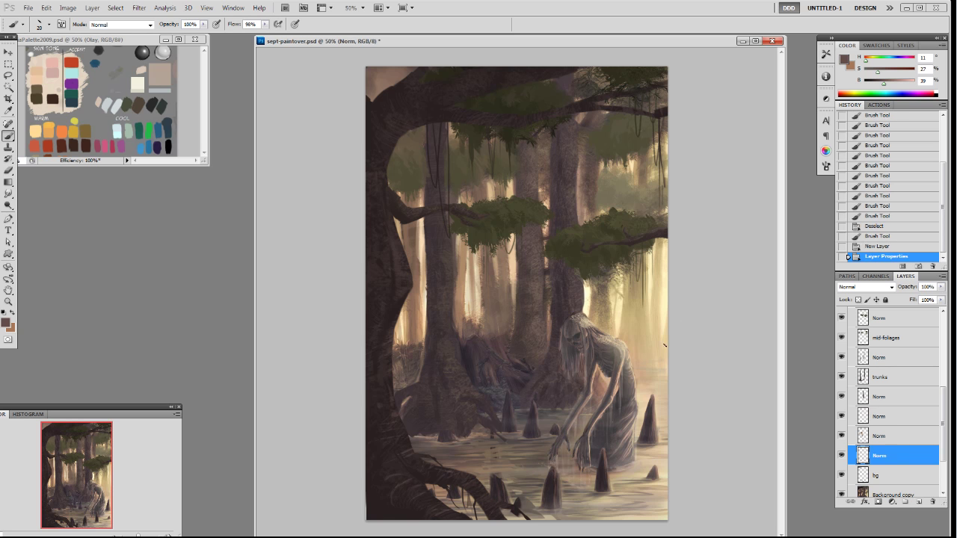
pyautogui.press(']')
pyautogui.press(']')
pyautogui.press('3')
pyautogui.moveTo(674, 358)
pyautogui.mouseDown()
pyautogui.moveTo(606, 353)
pyautogui.moveTo(569, 318)
pyautogui.moveTo(640, 279)
pyautogui.moveTo(631, 245)
pyautogui.moveTo(659, 201)
pyautogui.moveTo(665, 167)
pyautogui.moveTo(602, 230)
pyautogui.mouseUp()
pyautogui.moveTo(643, 371)
pyautogui.mouseDown()
pyautogui.moveTo(687, 319)
pyautogui.moveTo(645, 261)
pyautogui.moveTo(649, 151)
pyautogui.mouseUp()
# - Erase parts of the brown haze beside the ghoul's head with an 80 px textured eraser
pyautogui.press('e')
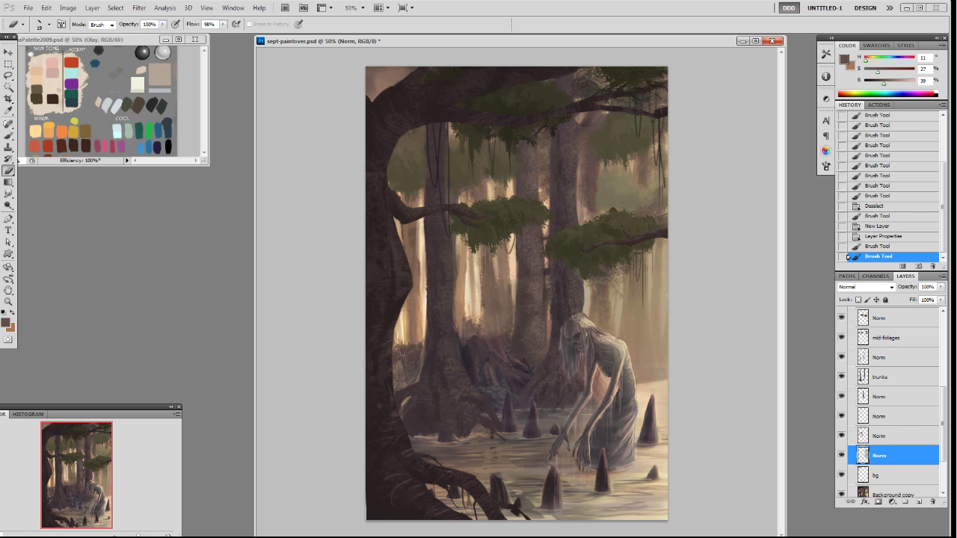
pyautogui.rightClick(625, 350)
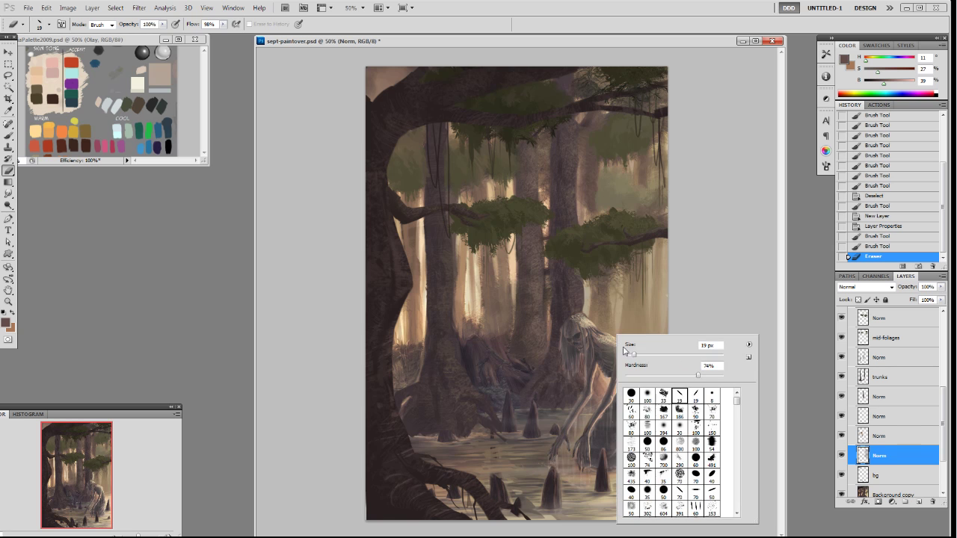
pyautogui.doubleClick(631, 423)
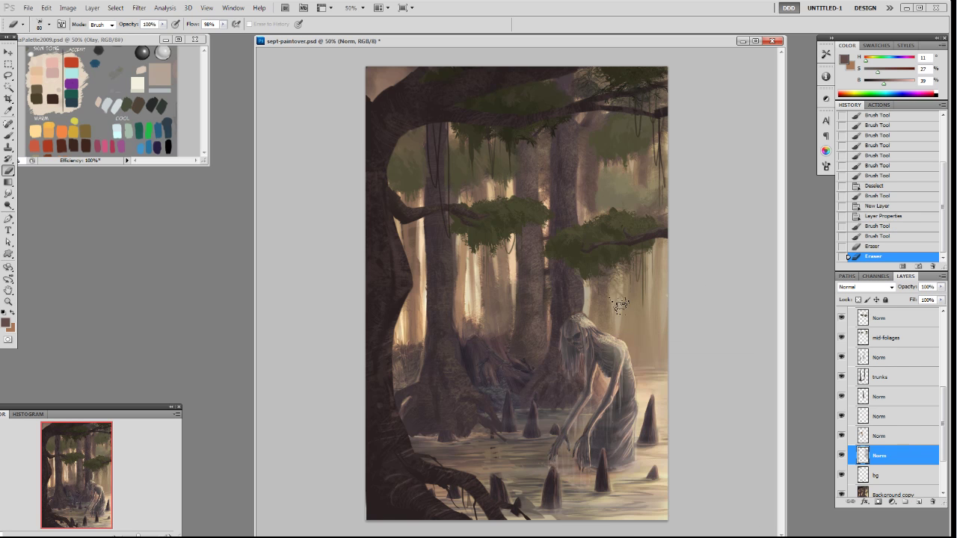
pyautogui.moveTo(586, 295)
pyautogui.mouseDown()
pyautogui.moveTo(594, 320)
pyautogui.moveTo(622, 329)
pyautogui.mouseUp()
pyautogui.moveTo(622, 278)
pyautogui.mouseDown()
pyautogui.moveTo(621, 308)
pyautogui.moveTo(655, 306)
pyautogui.mouseUp()
pyautogui.moveTo(654, 297)
pyautogui.mouseDown()
pyautogui.moveTo(654, 314)
pyautogui.moveTo(627, 320)
pyautogui.mouseUp()
# - Fade the haze behind the ghoul with a soft 500 px eraser at 30% opacity, bringing back light below the right branch
pyautogui.rightClick(655, 315)
pyautogui.click(681, 375)
pyautogui.click(741, 256)
pyautogui.press('3')
pyautogui.press(']')
pyautogui.press(']')
pyautogui.press(']')
pyautogui.press(']')
pyautogui.press(']')
pyautogui.press(']')
pyautogui.press(']')
pyautogui.press(']')
pyautogui.moveTo(626, 310); pyautogui.dragTo(628, 325)
pyautogui.moveTo(621, 295); pyautogui.dragTo(625, 310)
pyautogui.moveTo(668, 252); pyautogui.dragTo(665, 266)
pyautogui.moveTo(666, 255); pyautogui.dragTo(620, 326)
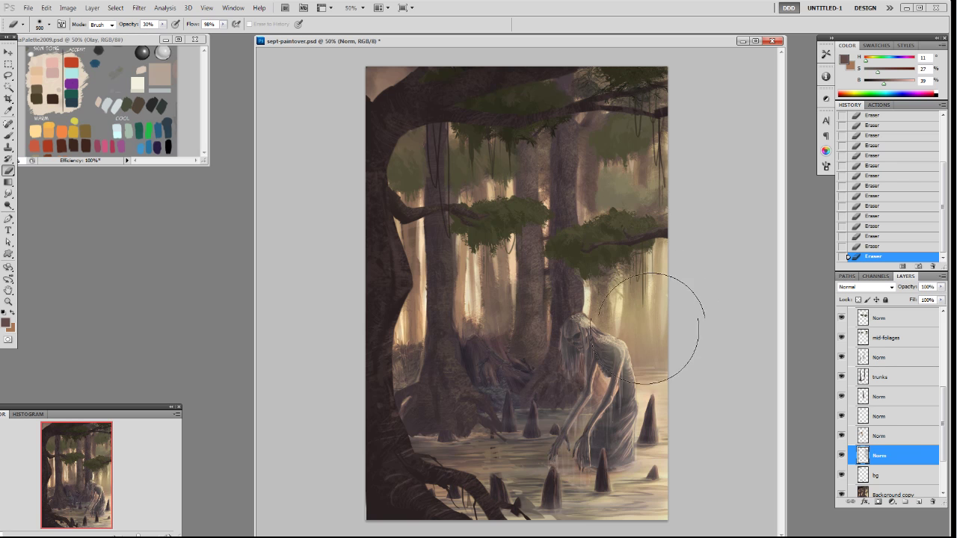
# - Load the ghoul's outline from Layer 1 as a selection, make Layer 1 active and undo the stroke made on the wrong layer
pyautogui.moveTo(942, 418); pyautogui.dragTo(944, 360)
pyautogui.keyDown('ctrl'); pyautogui.click(872, 347); pyautogui.keyUp('ctrl')
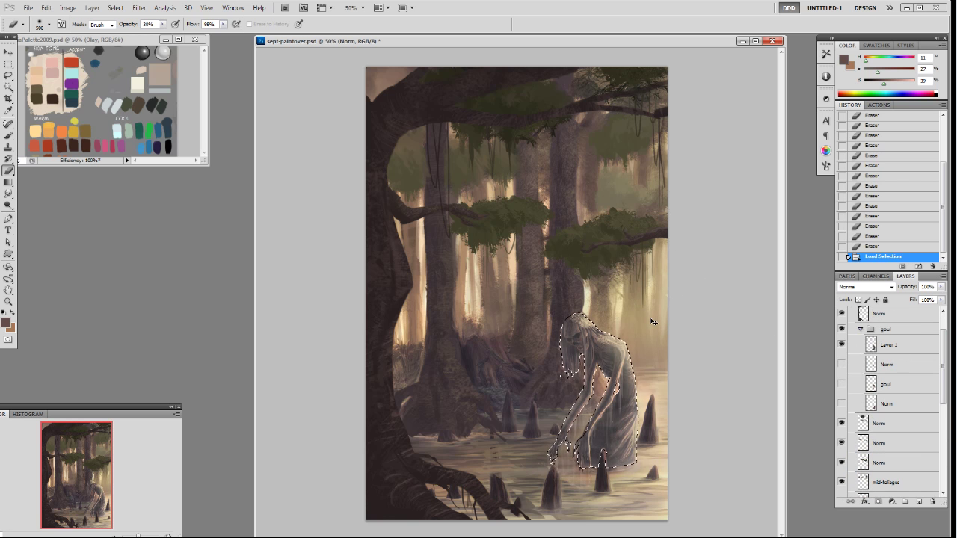
pyautogui.press('b')
pyautogui.keyDown('alt'); pyautogui.click(595, 297); pyautogui.keyUp('alt')
pyautogui.moveTo(578, 313); pyautogui.dragTo(608, 324)
pyautogui.click(901, 346)
pyautogui.hotkey('ctrl', 'z')
# - Paint tones sampled from the painting over the ghoul's head, shoulder and upper arm inside the selection with a much smaller brush
pyautogui.press('[')
pyautogui.press('[')
pyautogui.press('[')
pyautogui.press('[')
pyautogui.press('[')
pyautogui.press('[')
pyautogui.press('[')
pyautogui.press('[')
pyautogui.press('[')
pyautogui.press('[')
pyautogui.press('[')
pyautogui.moveTo(599, 335)
pyautogui.mouseDown()
pyautogui.moveTo(584, 315)
pyautogui.moveTo(591, 320)
pyautogui.mouseUp()
pyautogui.press('[')
pyautogui.keyDown('alt'); pyautogui.click(590, 316); pyautogui.keyUp('alt')
pyautogui.moveTo(598, 335); pyautogui.dragTo(603, 356)
pyautogui.keyDown('alt'); pyautogui.click(611, 365); pyautogui.keyUp('alt')
# - Switch to a speckled textured brush at 100% opacity, undoing the trial stroke on the ghoul's robe and enlarging the brush
pyautogui.rightClick(598, 371)
pyautogui.click(615, 465)
pyautogui.click(676, 274)
pyautogui.moveTo(614, 419); pyautogui.dragTo(609, 457)
pyautogui.hotkey('ctrl', 'alt', 'z')
pyautogui.press('0')
pyautogui.press(']')
pyautogui.press(']')
# - Try sampled strokes over the lower part of the ghoul's robe, stepping back through the history and undoing the last one
pyautogui.keyDown('alt'); pyautogui.click(611, 447); pyautogui.keyUp('alt')
pyautogui.moveTo(614, 448)
pyautogui.mouseDown()
pyautogui.moveTo(623, 411)
pyautogui.moveTo(611, 444)
pyautogui.mouseUp()
pyautogui.click(872, 245)
pyautogui.click(891, 216)
pyautogui.moveTo(610, 441); pyautogui.dragTo(622, 456)
pyautogui.hotkey('ctrl', 'z')
# - Block in the ghoul's robe, hip and hands with sampled dark grey using a 100 px textured brush
pyautogui.keyDown('alt'); pyautogui.click(610, 436); pyautogui.keyUp('alt')
pyautogui.moveTo(622, 448); pyautogui.dragTo(618, 420)
pyautogui.moveTo(581, 448); pyautogui.dragTo(575, 458)
pyautogui.moveTo(606, 401)
pyautogui.mouseDown()
pyautogui.moveTo(604, 387)
pyautogui.moveTo(576, 429)
pyautogui.moveTo(581, 404)
pyautogui.mouseUp()
pyautogui.keyDown('alt'); pyautogui.click(596, 358); pyautogui.keyUp('alt')
pyautogui.moveTo(599, 363)
pyautogui.mouseDown()
pyautogui.moveTo(595, 411)
pyautogui.moveTo(606, 381)
pyautogui.mouseUp()
pyautogui.moveTo(607, 378); pyautogui.dragTo(624, 449)
pyautogui.moveTo(621, 398); pyautogui.dragTo(612, 407)
pyautogui.moveTo(615, 454)
pyautogui.mouseDown()
pyautogui.moveTo(629, 416)
pyautogui.moveTo(628, 456)
pyautogui.mouseUp()
# - Texture the outer edge of the ghoul's robe and the head with tones sampled from the figure
pyautogui.keyDown('alt'); pyautogui.click(629, 373); pyautogui.keyUp('alt')
pyautogui.moveTo(630, 375); pyautogui.dragTo(630, 452)
pyautogui.keyDown('alt'); pyautogui.click(588, 317); pyautogui.keyUp('alt')
pyautogui.moveTo(576, 323)
pyautogui.mouseDown()
pyautogui.moveTo(558, 338)
pyautogui.moveTo(570, 323)
pyautogui.moveTo(565, 358)
pyautogui.moveTo(568, 332)
pyautogui.mouseUp()
pyautogui.keyDown('alt'); pyautogui.click(569, 353); pyautogui.keyUp('alt')
pyautogui.keyDown('alt'); pyautogui.click(608, 357); pyautogui.keyUp('alt')
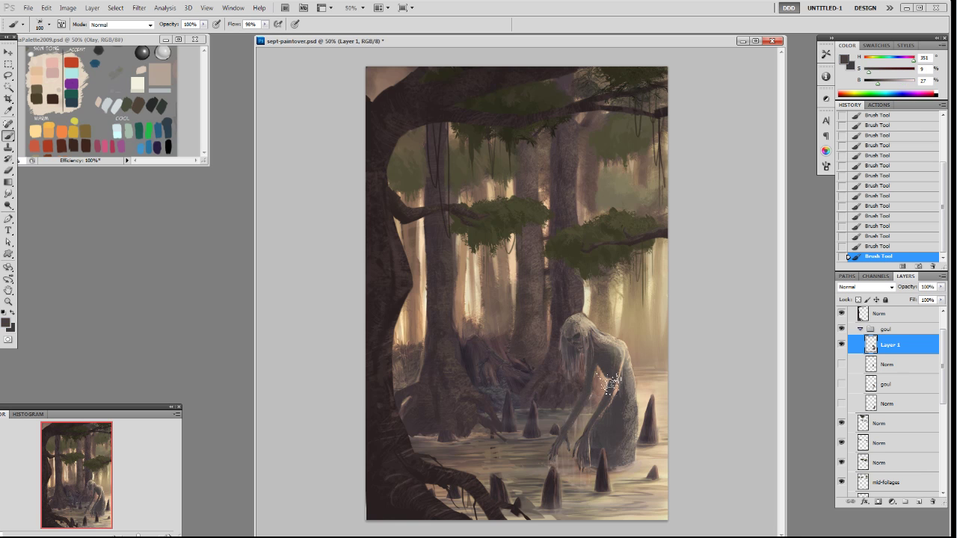
# - Add pale tan rim-light strokes along the ghoul's back with a 19 px brush
pyautogui.keyDown('alt'); pyautogui.click(633, 383); pyautogui.keyUp('alt')
pyautogui.rightClick(640, 363)
pyautogui.doubleClick(708, 429)
pyautogui.keyDown('alt'); pyautogui.click(623, 349); pyautogui.keyUp('alt')
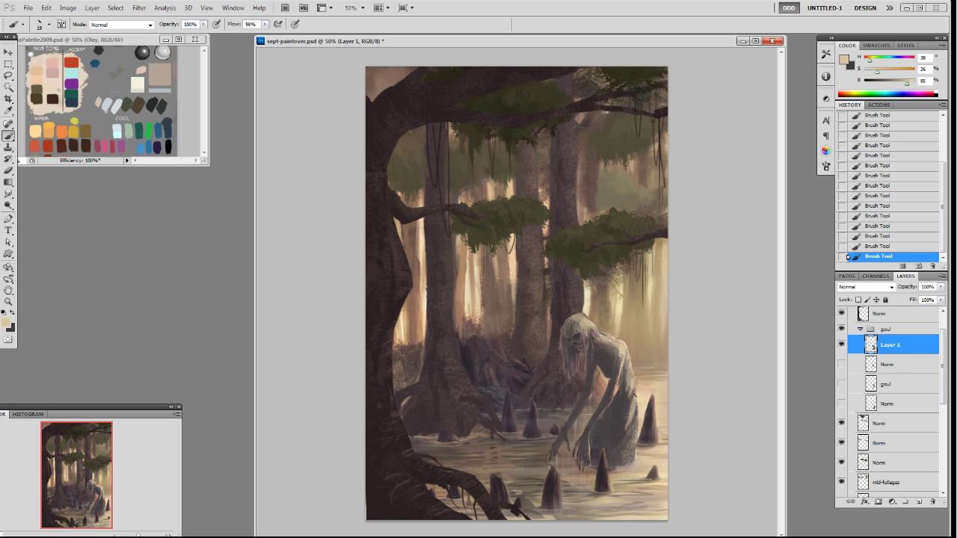
# - Soften the shading of the ghoul's robe with sampled dark greys using a 100 px textured brush at 30% opacity
pyautogui.keyDown('alt'); pyautogui.click(619, 437); pyautogui.keyUp('alt')
pyautogui.rightClick(620, 406)
pyautogui.doubleClick(639, 498)
pyautogui.press('3')
pyautogui.press(']')
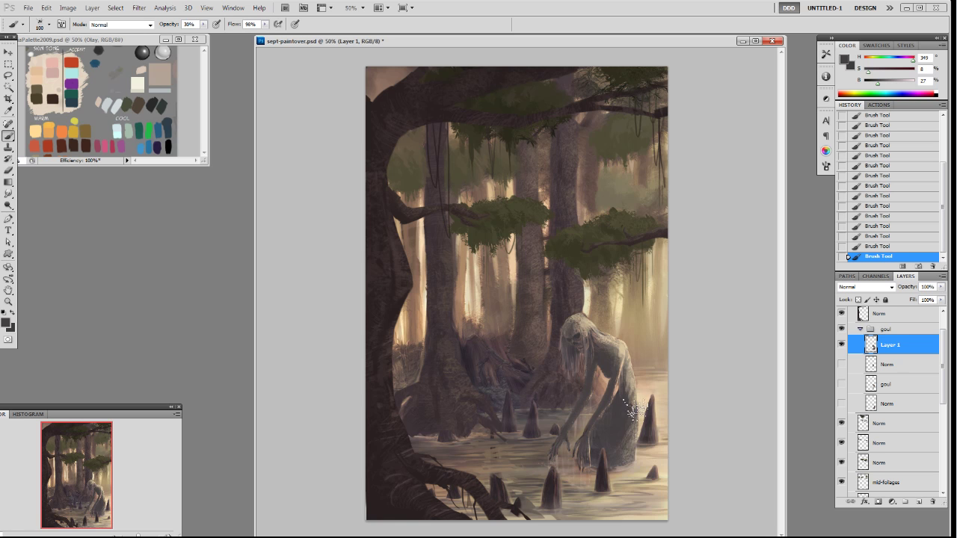
pyautogui.keyDown('alt'); pyautogui.click(623, 354); pyautogui.keyUp('alt')
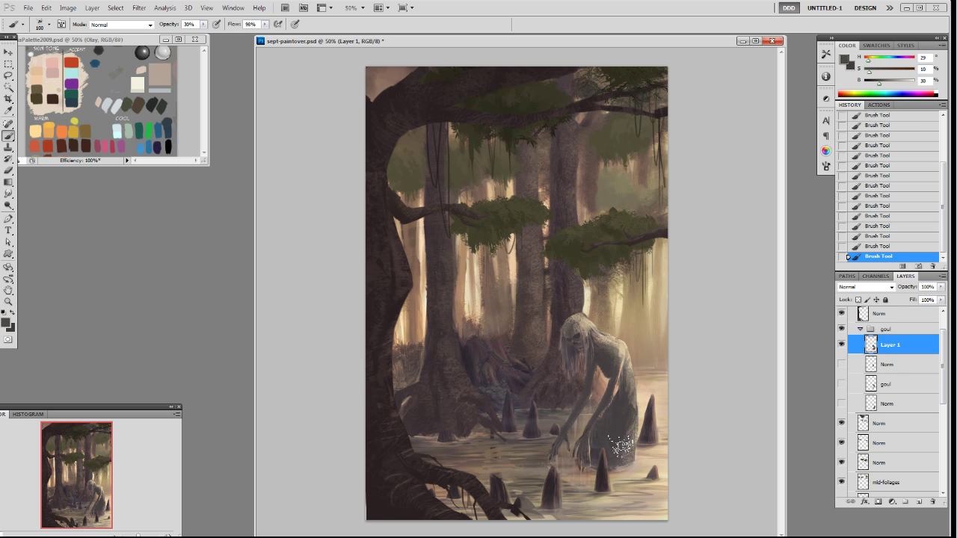
# - Toggle the visibility of the goul group and Group 1 to compare the paintover with the original
pyautogui.click(843, 330)
pyautogui.click(842, 330)
pyautogui.scroll(2, 845, 326)
pyautogui.click(842, 313)
pyautogui.click(843, 313)
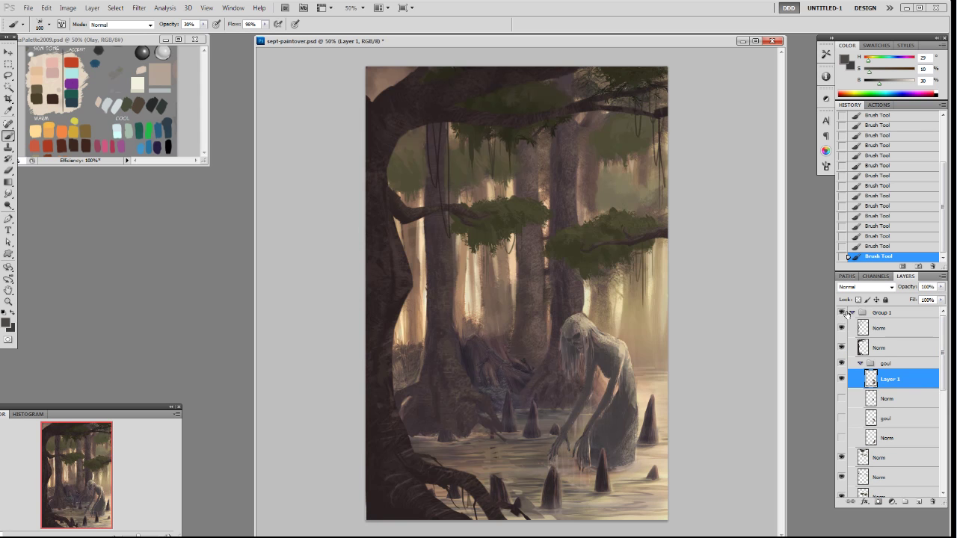
# - Deepen the ghoul's shadows with a dark purple sampled near the tree roots, and compare against the original by toggling Group 1
pyautogui.keyDown('alt'); pyautogui.click(471, 367); pyautogui.keyUp('alt')
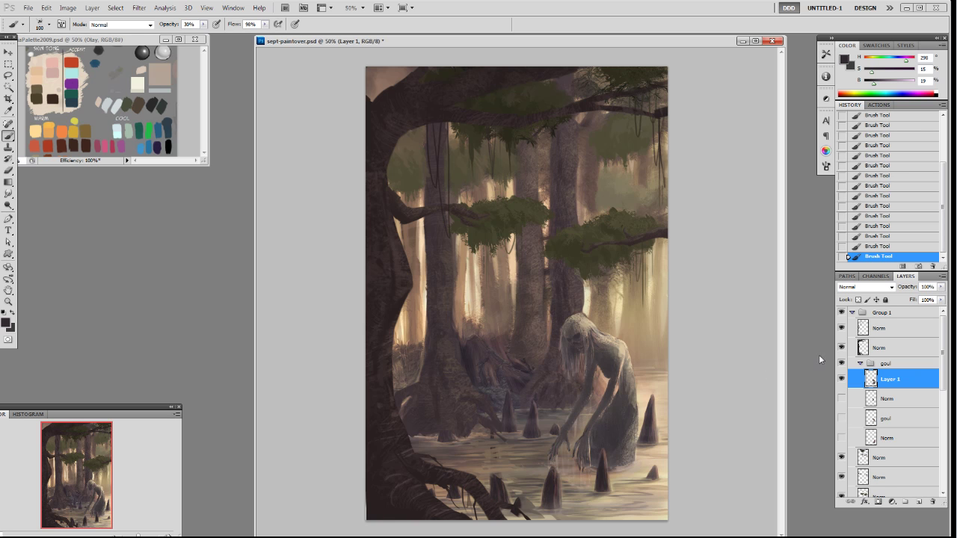
pyautogui.click(842, 313)
pyautogui.click(841, 313)
# - Refine the ghoul's shoulder, chest and upper arm with sampled light and dark tones using a 20 px brush at 100% opacity
pyautogui.keyDown('alt'); pyautogui.click(608, 363); pyautogui.keyUp('alt')
pyautogui.rightClick(607, 365)
pyautogui.doubleClick(672, 427)
pyautogui.keyDown('alt'); pyautogui.click(616, 348); pyautogui.keyUp('alt')
pyautogui.keyDown('alt'); pyautogui.click(610, 347); pyautogui.keyUp('alt')
pyautogui.keyDown('alt'); pyautogui.click(596, 352); pyautogui.keyUp('alt')
pyautogui.keyDown('alt'); pyautogui.click(602, 338); pyautogui.keyUp('alt')
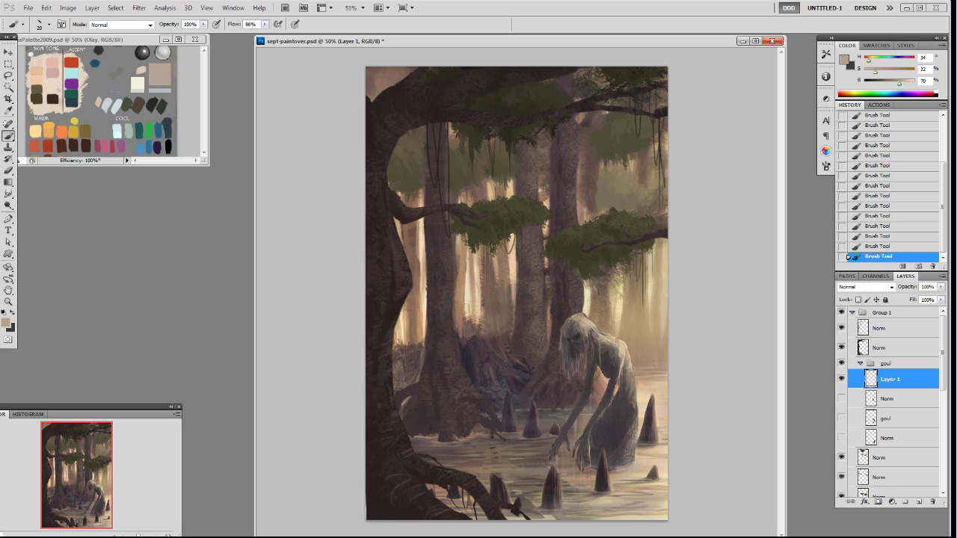
pyautogui.keyDown('alt'); pyautogui.click(590, 345); pyautogui.keyUp('alt')
pyautogui.keyDown('alt'); pyautogui.click(592, 368); pyautogui.keyUp('alt')
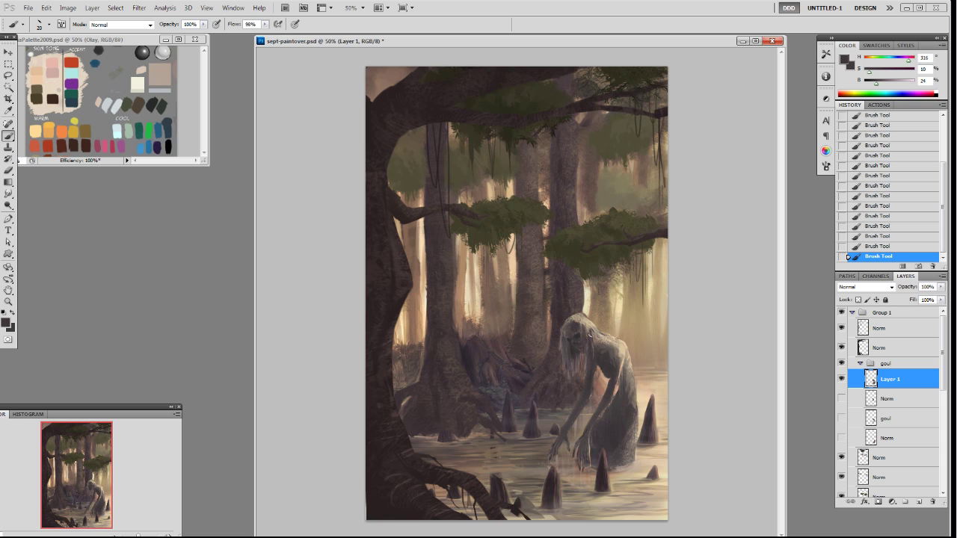
# - Paint fine sampled light and dark details on the ghoul's head and shoulder with a small brush
pyautogui.keyDown('alt'); pyautogui.click(570, 327); pyautogui.keyUp('alt')
pyautogui.keyDown('alt'); pyautogui.click(573, 329); pyautogui.keyUp('alt')
pyautogui.keyDown('alt'); pyautogui.click(578, 315); pyautogui.keyUp('alt')
pyautogui.keyDown('alt'); pyautogui.click(603, 355); pyautogui.keyUp('alt')
pyautogui.keyDown('alt'); pyautogui.click(607, 352); pyautogui.keyUp('alt')
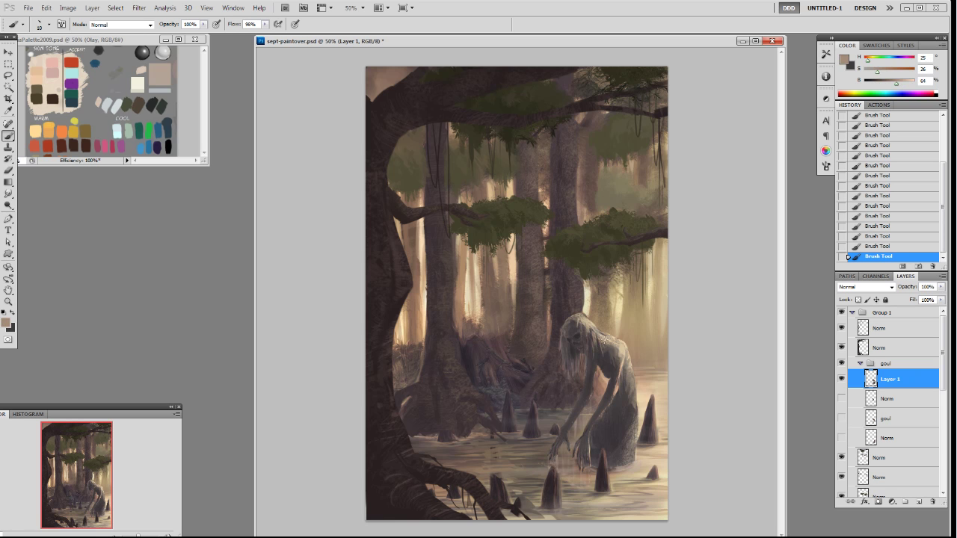
# - Detail the ghoul's face, hair strands and neck with fine strokes in tones sampled from the figure
pyautogui.keyDown('alt'); pyautogui.click(577, 315); pyautogui.keyUp('alt')
pyautogui.keyDown('alt'); pyautogui.click(570, 344); pyautogui.keyUp('alt')
pyautogui.keyDown('alt'); pyautogui.click(571, 386); pyautogui.keyUp('alt')
pyautogui.keyDown('alt'); pyautogui.click(598, 355); pyautogui.keyUp('alt')
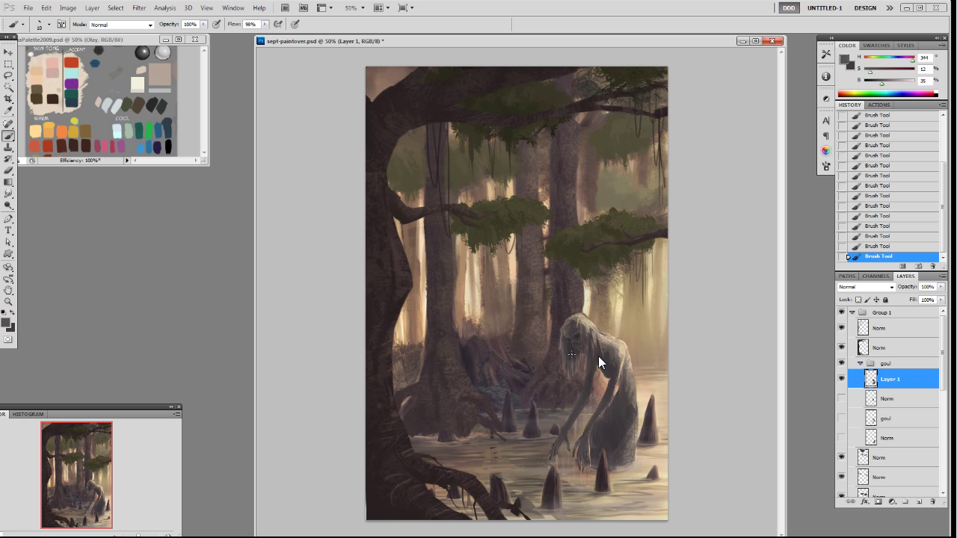
pyautogui.keyDown('alt'); pyautogui.click(589, 356); pyautogui.keyUp('alt')
pyautogui.keyDown('alt'); pyautogui.click(570, 348); pyautogui.keyUp('alt')
pyautogui.keyDown('alt'); pyautogui.click(572, 353); pyautogui.keyUp('alt')
pyautogui.keyDown('alt'); pyautogui.click(568, 337); pyautogui.keyUp('alt')
pyautogui.keyDown('alt'); pyautogui.click(582, 334); pyautogui.keyUp('alt')
pyautogui.keyDown('alt'); pyautogui.click(578, 316); pyautogui.keyUp('alt')
pyautogui.keyDown('alt'); pyautogui.click(585, 363); pyautogui.keyUp('alt')
# - Brush light tan strokes onto the ghoul's back with a 25 px brush and deselect the figure
pyautogui.keyDown('alt'); pyautogui.click(625, 349); pyautogui.keyUp('alt')
pyautogui.keyDown('alt'); pyautogui.click(620, 371); pyautogui.keyUp('alt')
pyautogui.keyDown('alt'); pyautogui.click(629, 350); pyautogui.keyUp('alt')
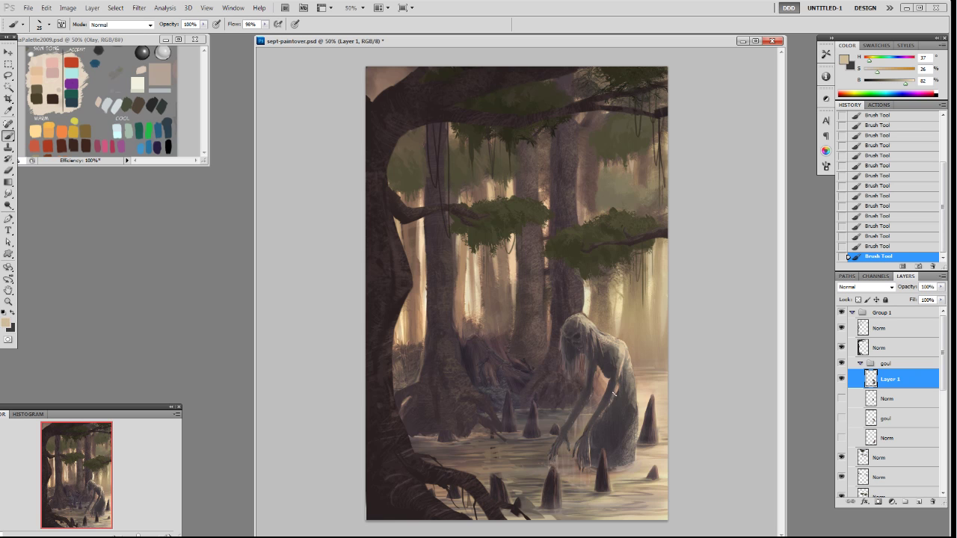
pyautogui.hotkey('ctrl', 'd')
# - Dab sampled light and mid tones across the waist and folds of the ghoul's robe
pyautogui.keyDown('alt'); pyautogui.click(622, 395); pyautogui.keyUp('alt')
pyautogui.moveTo(620, 394)
pyautogui.mouseDown()
pyautogui.moveTo(624, 364)
pyautogui.moveTo(616, 386)
pyautogui.mouseUp()
pyautogui.keyDown('alt'); pyautogui.click(621, 374); pyautogui.keyUp('alt')
pyautogui.click(611, 396)
pyautogui.click(611, 396)
pyautogui.keyDown('alt'); pyautogui.click(627, 347); pyautogui.keyUp('alt')
pyautogui.click(610, 398)
pyautogui.click(610, 399)
pyautogui.click(613, 403)
pyautogui.click(618, 409)
pyautogui.click(625, 419)
# - Darken the ghoul's armpit with a sampled brown-grey and touch up the side of the robe
pyautogui.keyDown('alt'); pyautogui.click(611, 353); pyautogui.keyUp('alt')
pyautogui.click(608, 356)
pyautogui.click(605, 361)
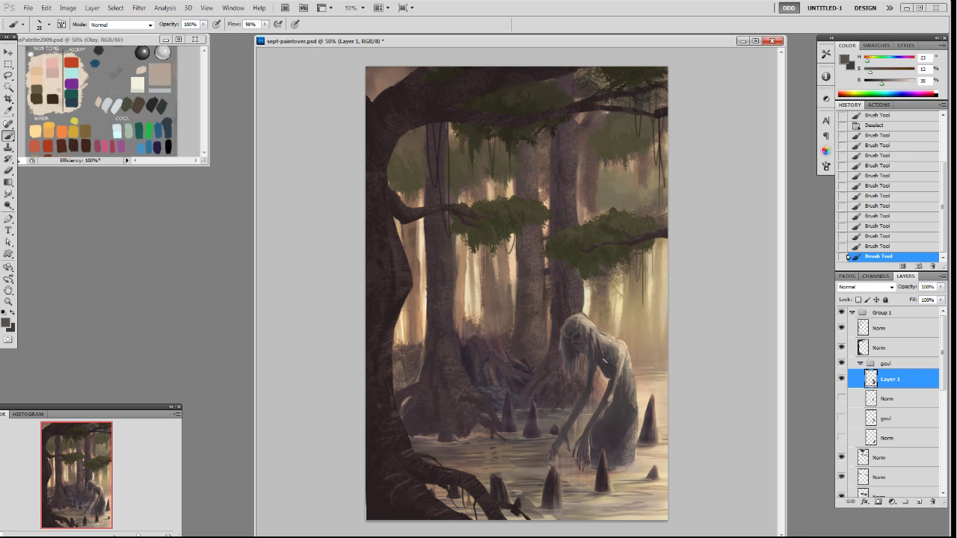
pyautogui.click(624, 396)
pyautogui.keyDown('alt'); pyautogui.click(628, 408); pyautogui.keyUp('alt')
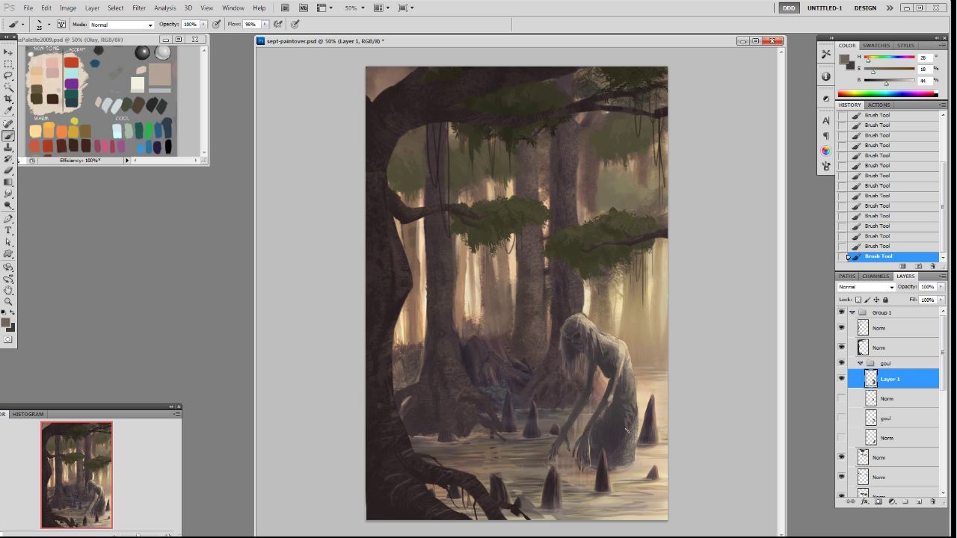
# - Repaint the lower folds of the ghoul's robe with sampled dark greys using a different brush at 45 px
pyautogui.rightClick(613, 427)
pyautogui.doubleClick(698, 476)
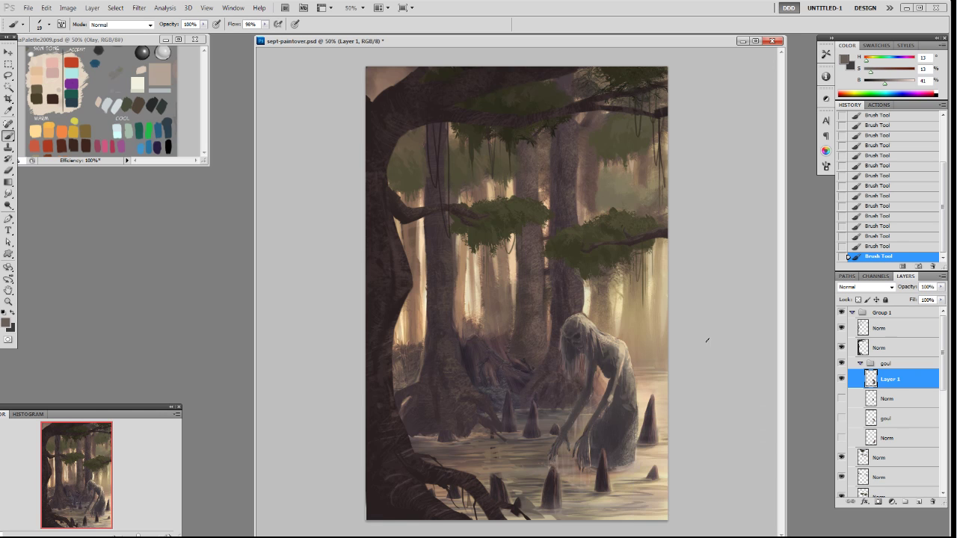
pyautogui.keyDown('alt'); pyautogui.click(613, 416); pyautogui.keyUp('alt')
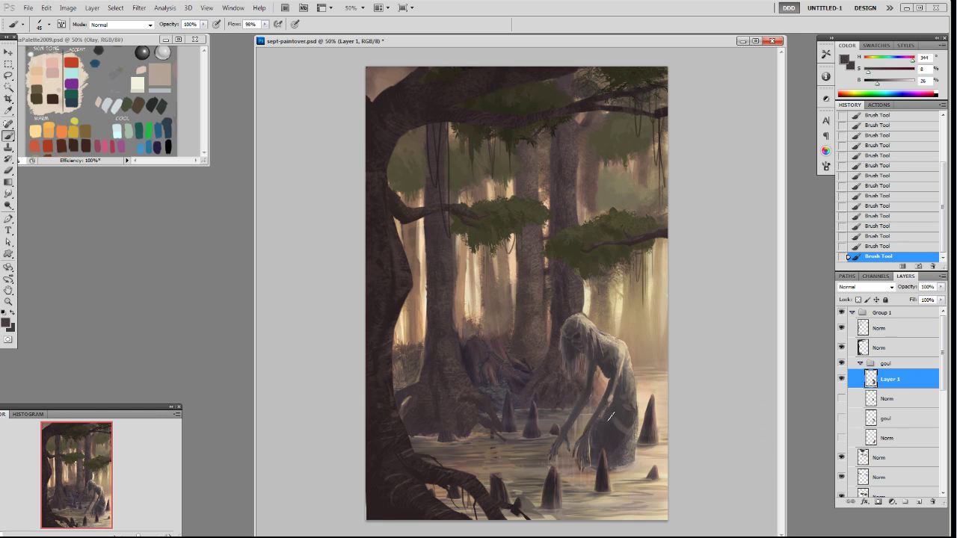
pyautogui.keyDown('alt'); pyautogui.click(631, 429); pyautogui.keyUp('alt')
pyautogui.keyDown('alt'); pyautogui.click(624, 404); pyautogui.keyUp('alt')
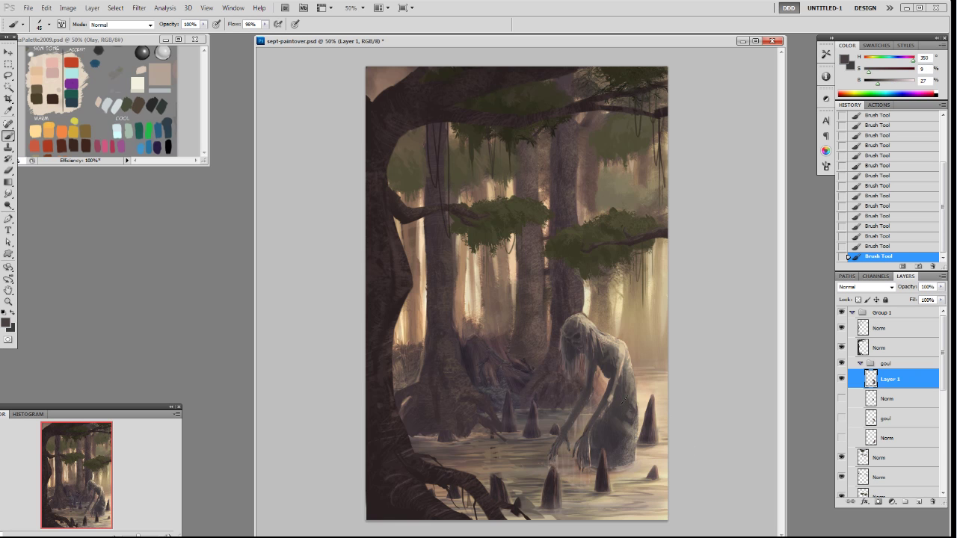
# - Refine the ghoul's waist and upper arm with sampled shadow tones and a pale tan from the back
pyautogui.keyDown('alt'); pyautogui.click(625, 380); pyautogui.keyUp('alt')
pyautogui.keyDown('alt'); pyautogui.click(611, 377); pyautogui.keyUp('alt')
pyautogui.keyDown('alt'); pyautogui.click(625, 348); pyautogui.keyUp('alt')
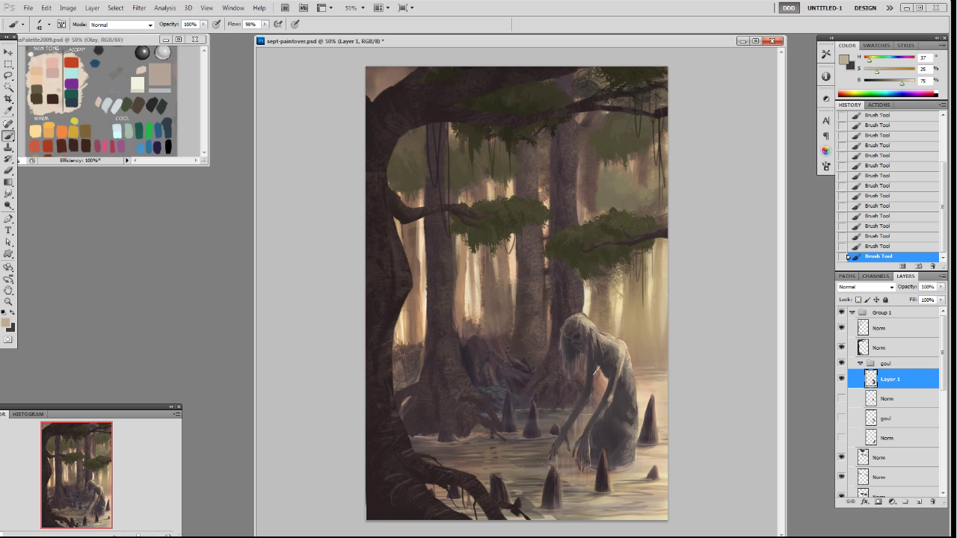
# - Define the ghoul's forearms, hands and robe edge with sampled dark and light tones using a 25 px brush
pyautogui.press('[')
pyautogui.keyDown('alt'); pyautogui.click(589, 435); pyautogui.keyUp('alt')
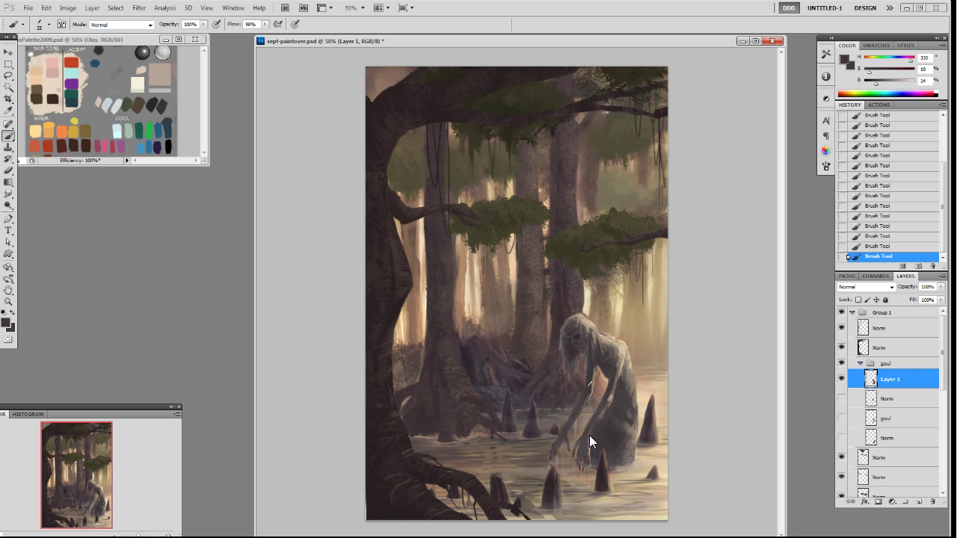
pyautogui.keyDown('alt'); pyautogui.click(587, 392); pyautogui.keyUp('alt')
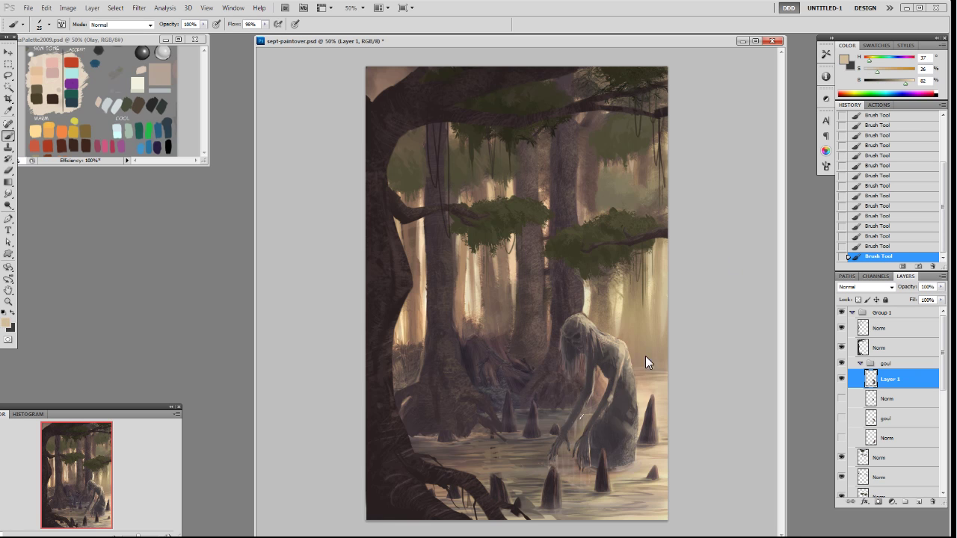
pyautogui.keyDown('alt'); pyautogui.click(589, 464); pyautogui.keyUp('alt')
pyautogui.keyDown('alt'); pyautogui.click(626, 390); pyautogui.keyUp('alt')
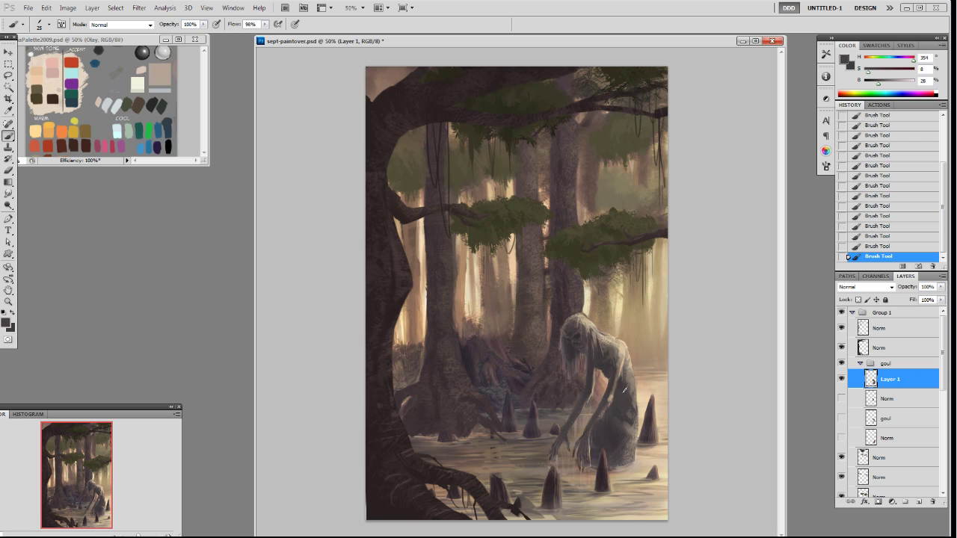
# - Repaint the hem of the ghoul's robe at the waterline and around the hands with sampled water and shadow colours
pyautogui.keyDown('alt'); pyautogui.click(626, 451); pyautogui.keyUp('alt')
pyautogui.keyDown('alt'); pyautogui.click(621, 460); pyautogui.keyUp('alt')
pyautogui.keyDown('alt'); pyautogui.click(589, 469); pyautogui.keyUp('alt')
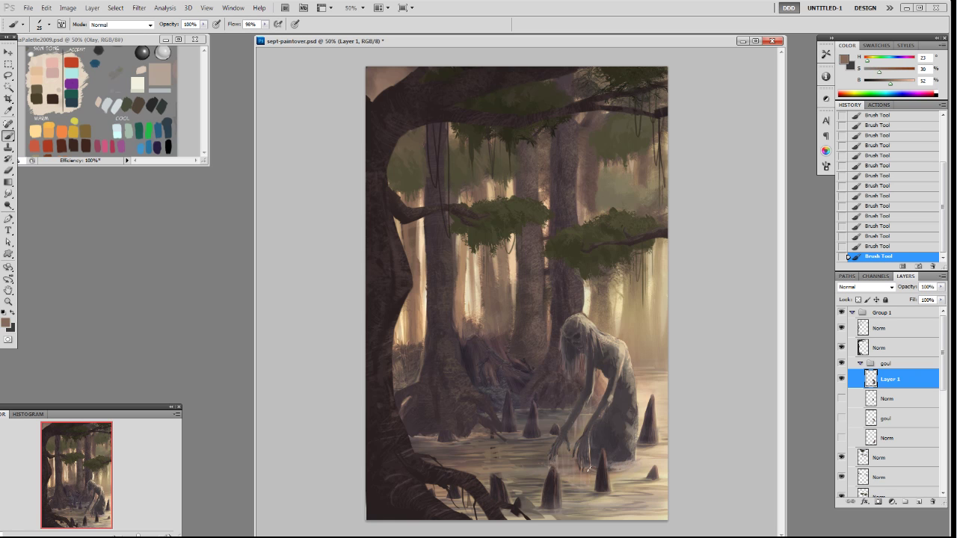
pyautogui.keyDown('alt'); pyautogui.click(590, 433); pyautogui.keyUp('alt')
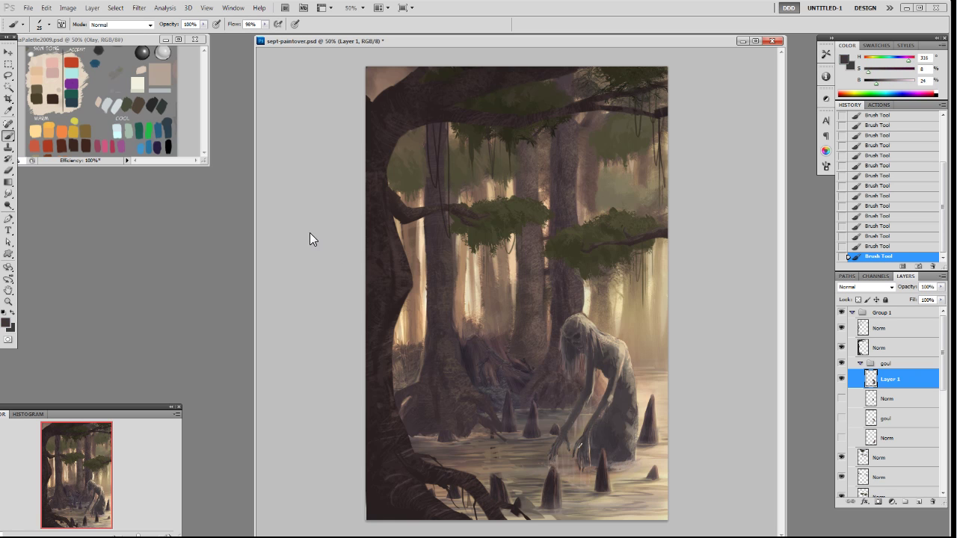
# - Compare the figure by toggling the goul group, and touch up the shoulder and head with sampled tones
pyautogui.click(842, 365)
pyautogui.click(842, 365)
pyautogui.keyDown('alt'); pyautogui.click(608, 352); pyautogui.keyUp('alt')
pyautogui.keyDown('alt'); pyautogui.click(571, 329); pyautogui.keyUp('alt')
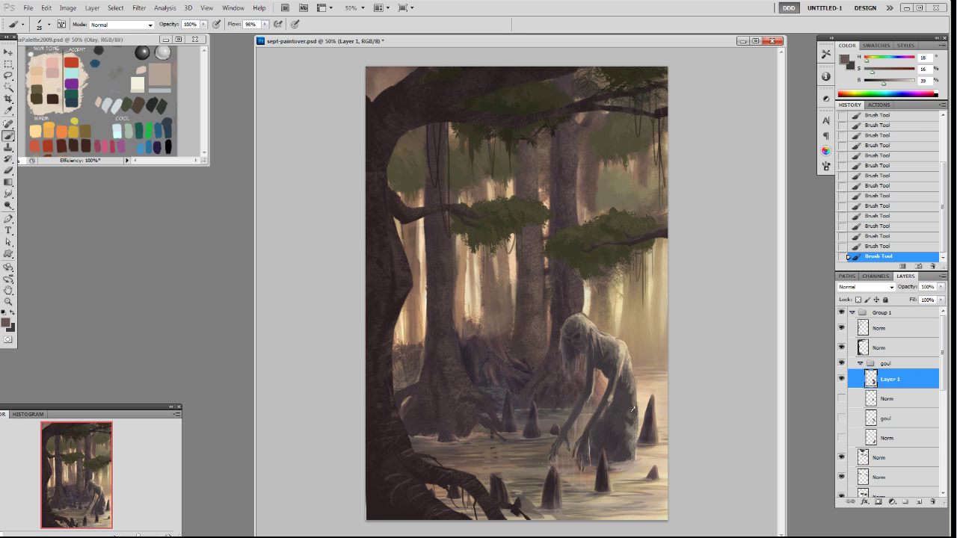
# - Create a Norm layer above Layer 1 and brush sampled pale yellow haze over the ghoul's base and the water with a 500 px textured brush at 20% opacity
pyautogui.hotkey('ctrl', 'shift', 'alt', 'n')
pyautogui.keyDown('alt'); pyautogui.click(636, 298); pyautogui.keyUp('alt')
pyautogui.keyDown('alt'); pyautogui.click(652, 292); pyautogui.keyUp('alt')
pyautogui.rightClick(608, 392)
pyautogui.click(626, 530)
pyautogui.click(703, 515)
pyautogui.click(695, 356)
pyautogui.press(']')
pyautogui.press('2')
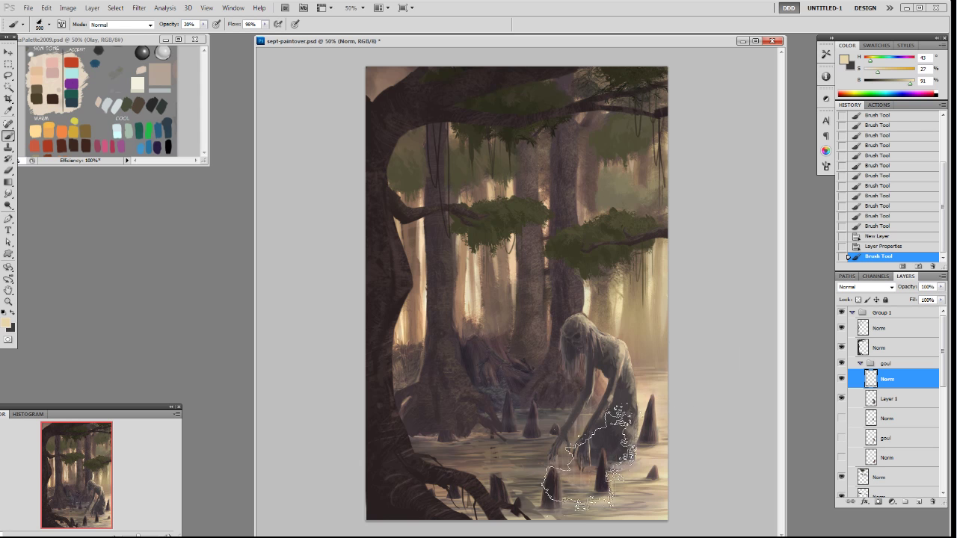
pyautogui.moveTo(602, 441); pyautogui.dragTo(539, 467)
pyautogui.hotkey('ctrl', 'z')
pyautogui.moveTo(618, 457)
pyautogui.mouseDown()
pyautogui.moveTo(537, 459)
pyautogui.moveTo(608, 453)
pyautogui.moveTo(547, 492)
pyautogui.moveTo(613, 471)
pyautogui.moveTo(539, 434)
pyautogui.moveTo(651, 434)
pyautogui.mouseUp()
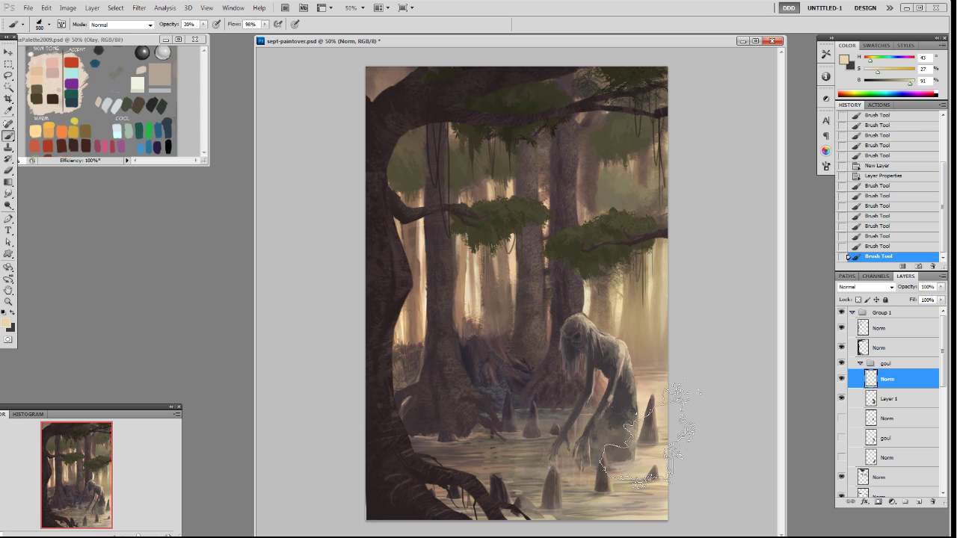
# - Brush more sampled pale haze over the ghoul's robe hem and the water beside it
pyautogui.keyDown('alt'); pyautogui.click(464, 453); pyautogui.keyUp('alt')
pyautogui.click(628, 471)
pyautogui.moveTo(629, 471)
pyautogui.mouseDown()
pyautogui.moveTo(687, 465)
pyautogui.moveTo(627, 427)
pyautogui.moveTo(614, 423)
pyautogui.moveTo(613, 434)
pyautogui.mouseUp()
pyautogui.keyDown('alt'); pyautogui.click(659, 315); pyautogui.keyUp('alt')
# - Erase excess haze around the ghoul and the tree roots behind it with a 200 px textured eraser at 50% opacity
pyautogui.press('e')
pyautogui.rightClick(634, 386)
pyautogui.click(681, 464)
pyautogui.click(724, 329)
pyautogui.press('5')
pyautogui.press(']')
pyautogui.press(']')
pyautogui.press(']')
pyautogui.press(']')
pyautogui.press(']')
pyautogui.press('[')
pyautogui.press('[')
pyautogui.press('[')
pyautogui.moveTo(645, 403)
pyautogui.mouseDown()
pyautogui.moveTo(651, 388)
pyautogui.moveTo(670, 409)
pyautogui.mouseUp()
pyautogui.moveTo(575, 396); pyautogui.dragTo(536, 414)
pyautogui.moveTo(538, 413); pyautogui.dragTo(562, 412)
pyautogui.moveTo(599, 417)
pyautogui.mouseDown()
pyautogui.moveTo(599, 428)
pyautogui.moveTo(617, 425)
pyautogui.mouseUp()
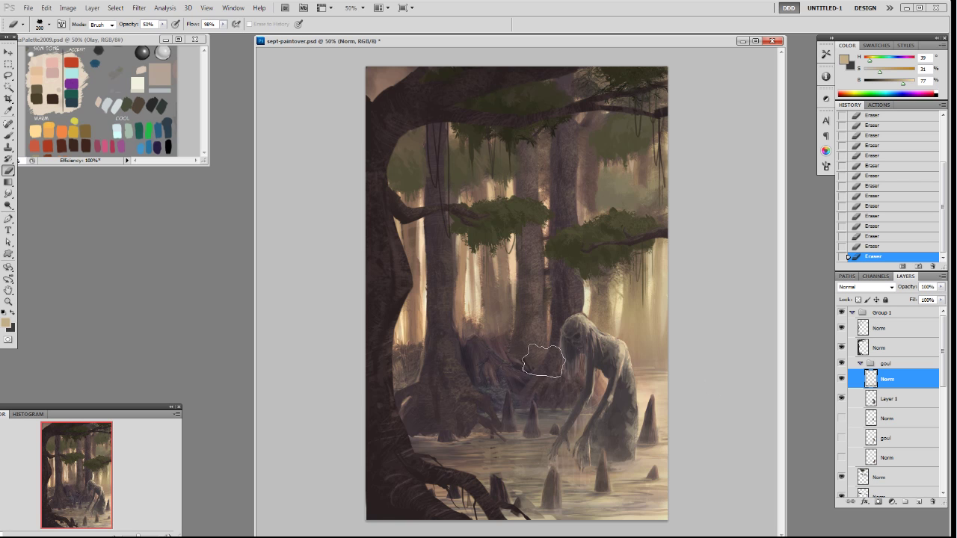
# - Erase the haze from the foreground stumps in the water with a small eraser at 50% opacity
pyautogui.rightClick(570, 413)
pyautogui.click(642, 465)
pyautogui.doubleClick(641, 472)
pyautogui.press(']')
pyautogui.press(']')
pyautogui.press(']')
pyautogui.moveTo(553, 471)
pyautogui.mouseDown()
pyautogui.moveTo(551, 507)
pyautogui.moveTo(554, 475)
pyautogui.moveTo(558, 499)
pyautogui.moveTo(546, 507)
pyautogui.mouseUp()
pyautogui.press('5')
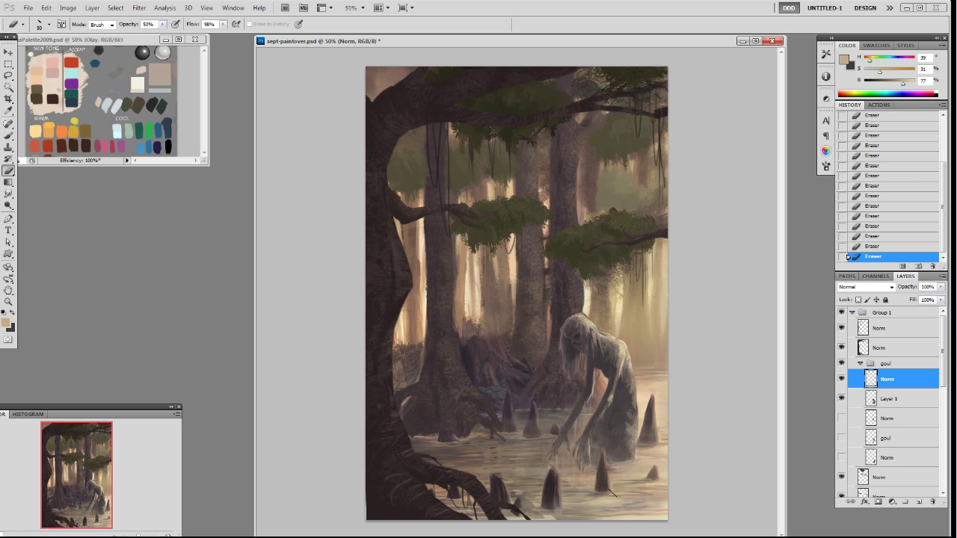
# - Compare the image with and without the haze layer, hide that layer, and create a Norm layer directly above Layer 1
pyautogui.click(841, 380)
pyautogui.click(841, 380)
pyautogui.click(842, 381)
pyautogui.click(886, 403)
pyautogui.press('F2')
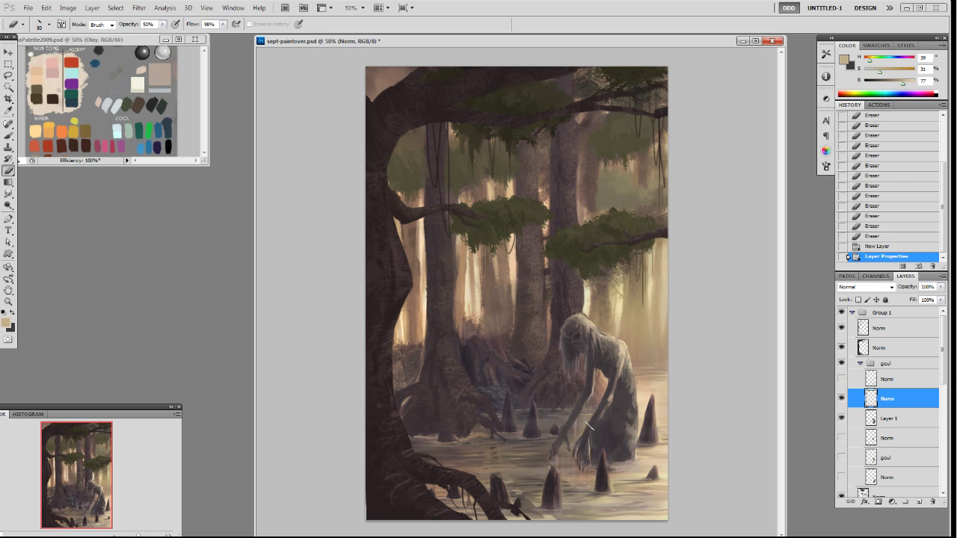
# - Paint sampled dark shadow at the robe's base and across the water by the hands, then trim it with a 19 px eraser
pyautogui.press('b')
pyautogui.keyDown('alt'); pyautogui.click(609, 429); pyautogui.keyUp('alt')
pyautogui.rightClick(606, 430)
pyautogui.click(672, 467)
pyautogui.click(602, 443)
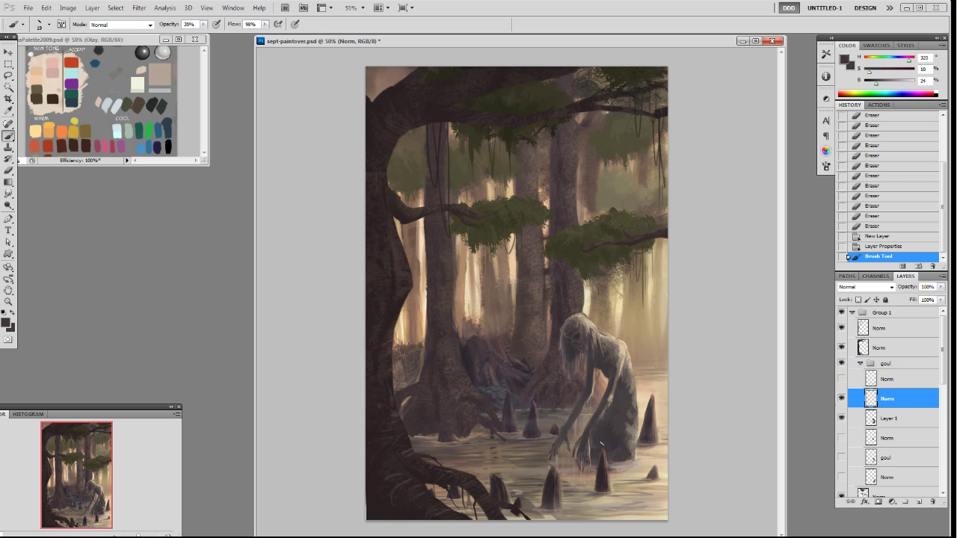
pyautogui.moveTo(585, 458)
pyautogui.mouseDown()
pyautogui.moveTo(546, 460)
pyautogui.moveTo(596, 459)
pyautogui.moveTo(493, 464)
pyautogui.mouseUp()
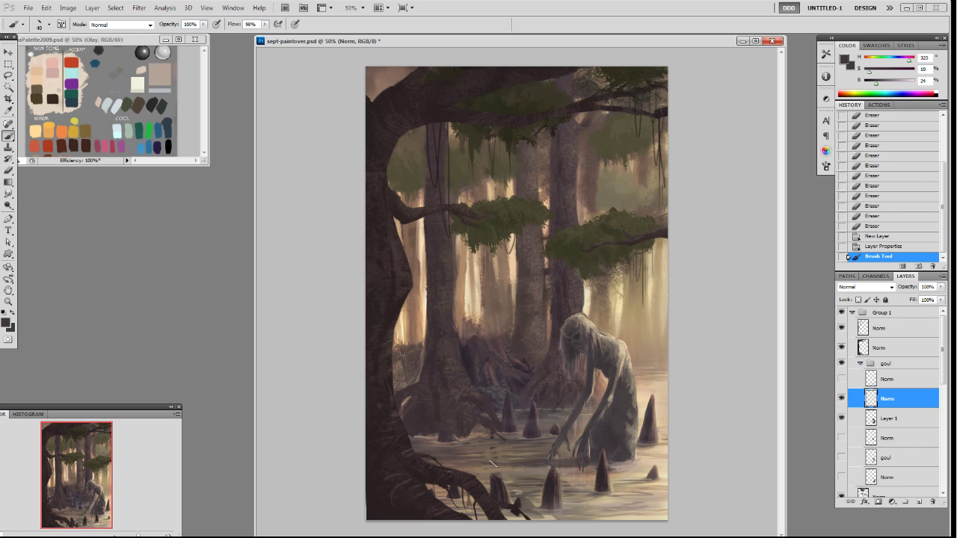
pyautogui.moveTo(555, 465); pyautogui.dragTo(587, 464)
pyautogui.moveTo(484, 466)
pyautogui.mouseDown()
pyautogui.moveTo(589, 454)
pyautogui.moveTo(557, 458)
pyautogui.moveTo(590, 458)
pyautogui.mouseUp()
pyautogui.press('e')
pyautogui.rightClick(653, 349)
pyautogui.click(740, 310)
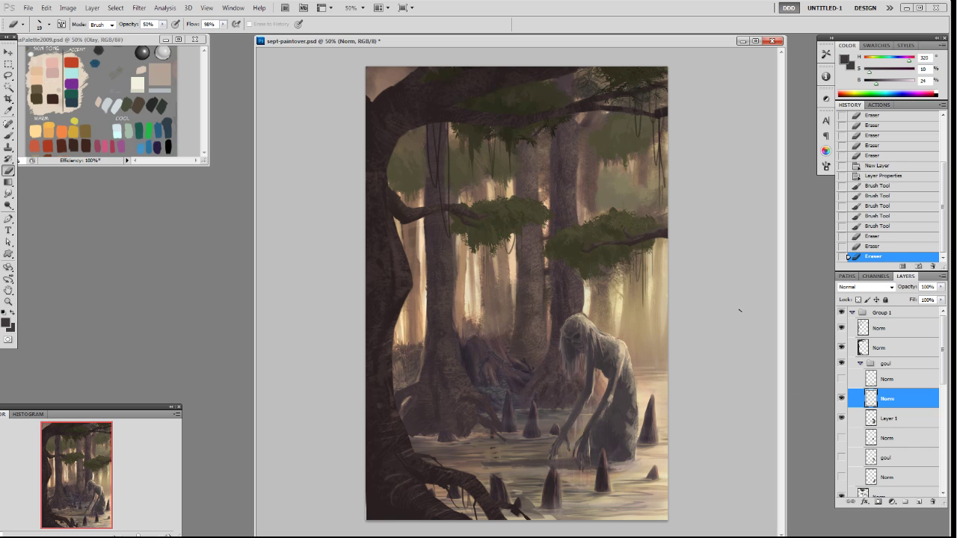
# - On Layer 1, paint sampled pale highlights on the ghoul's hands and forearms with a 19 px brush, and touch up the robe
pyautogui.click(889, 419)
pyautogui.press('b')
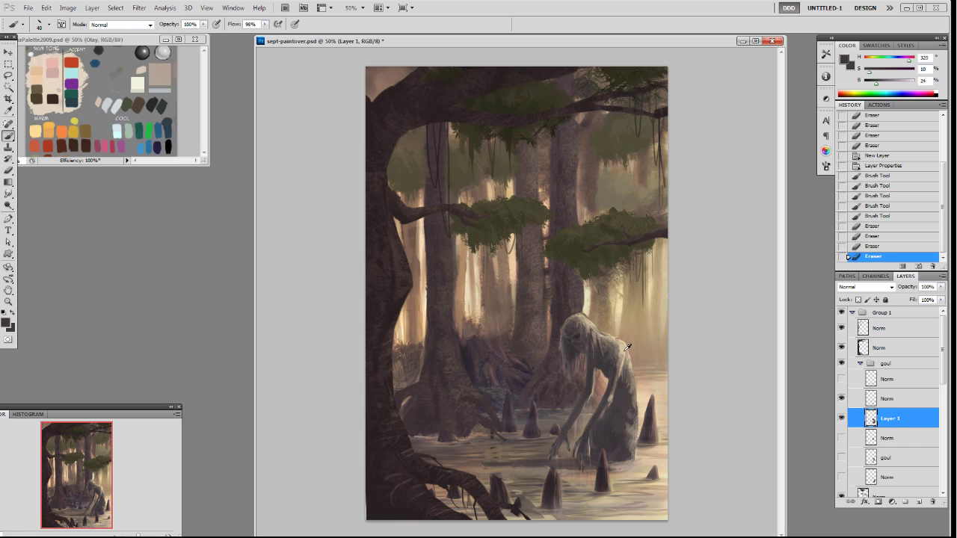
pyautogui.keyDown('alt'); pyautogui.click(626, 351); pyautogui.keyUp('alt')
pyautogui.rightClick(625, 363)
pyautogui.click(689, 435)
pyautogui.moveTo(590, 430); pyautogui.dragTo(589, 457)
pyautogui.hotkey('ctrl', 'z')
pyautogui.moveTo(589, 454)
pyautogui.mouseDown()
pyautogui.moveTo(591, 467)
pyautogui.moveTo(576, 431)
pyautogui.mouseUp()
pyautogui.moveTo(575, 432); pyautogui.dragTo(566, 423)
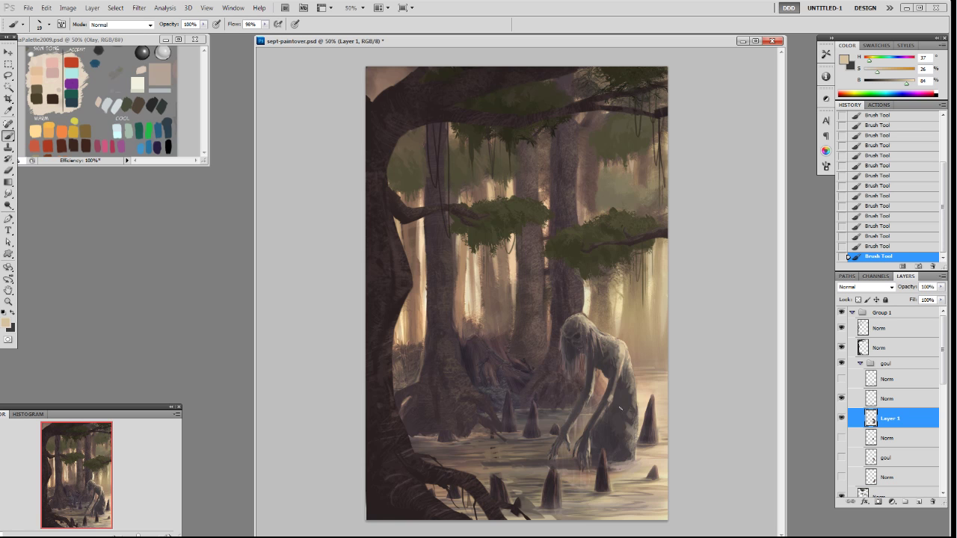
pyautogui.keyDown('alt'); pyautogui.click(605, 360); pyautogui.keyUp('alt')
pyautogui.keyDown('alt'); pyautogui.click(626, 387); pyautogui.keyUp('alt')
pyautogui.keyDown('alt'); pyautogui.click(640, 393); pyautogui.keyUp('alt')
# - Show the top Norm haze layer, sample a pale yellow, and try a haze stroke across the figure and roots
pyautogui.click(842, 379)
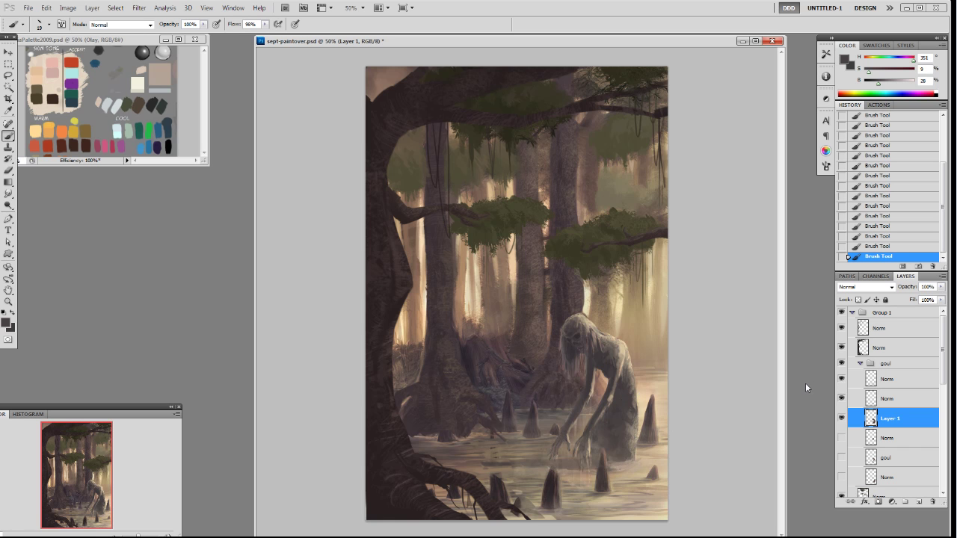
pyautogui.keyDown('alt'); pyautogui.click(476, 298); pyautogui.keyUp('alt')
pyautogui.click(890, 380)
pyautogui.rightClick(543, 335)
pyautogui.doubleClick(572, 395)
pyautogui.press('e')
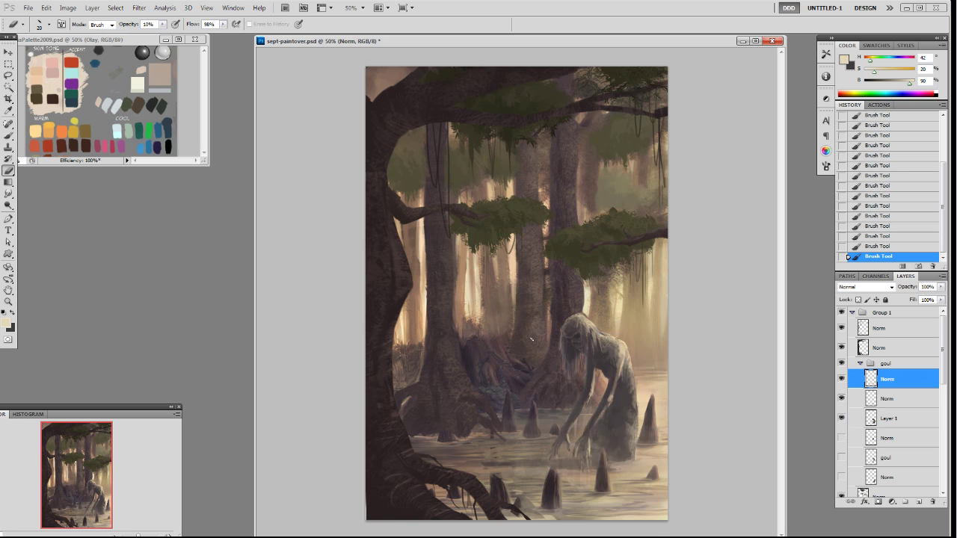
pyautogui.press('b')
pyautogui.moveTo(435, 360); pyautogui.dragTo(734, 362)
pyautogui.hotkey('ctrl', 'z')
# - Create a Norm layer below Layer 1 and brush pale yellow haze behind the ghoul with a large round brush at 10% opacity
pyautogui.press('1')
pyautogui.press(']')
pyautogui.press(']')
pyautogui.press(']')
pyautogui.press(']')
pyautogui.press(']')
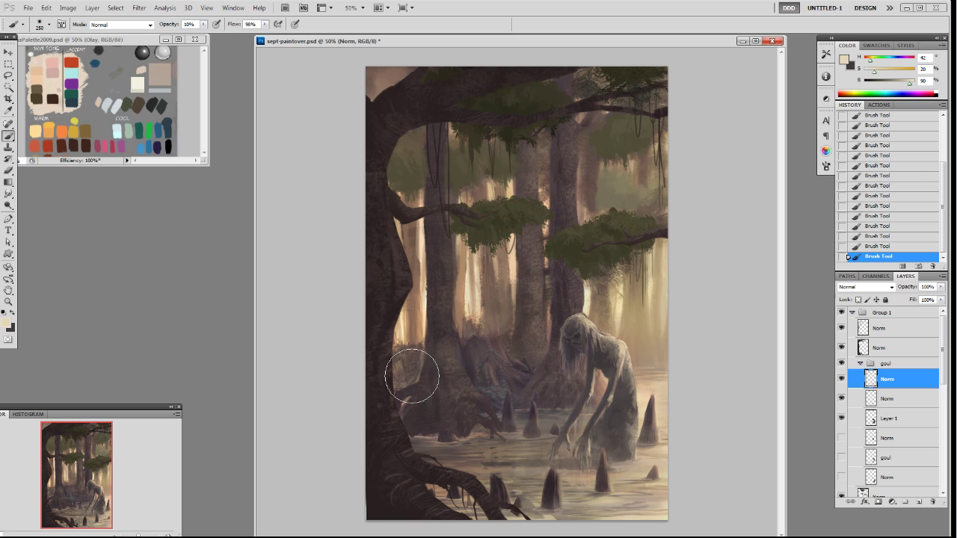
pyautogui.click(897, 438)
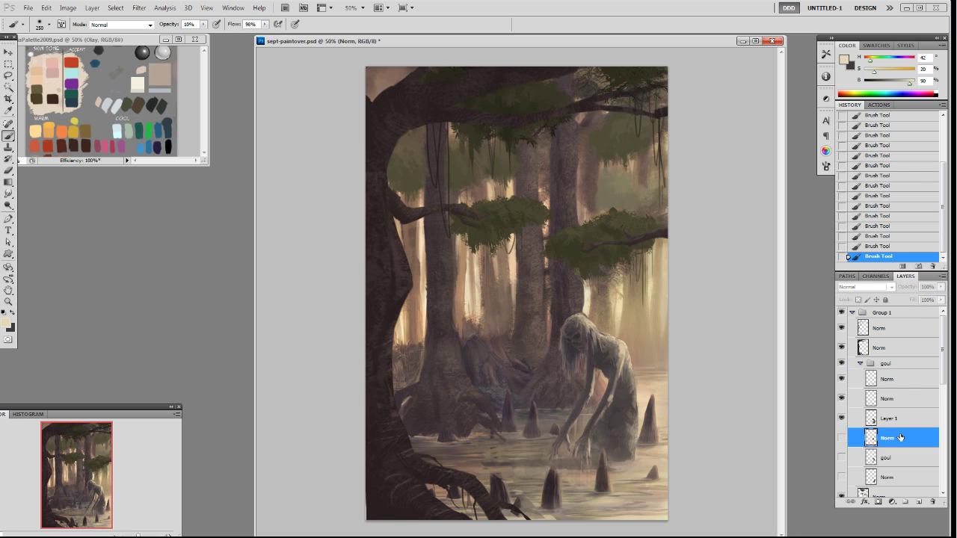
pyautogui.press('F2')
pyautogui.moveTo(570, 389); pyautogui.dragTo(517, 390)
pyautogui.moveTo(517, 390); pyautogui.dragTo(766, 391)
pyautogui.moveTo(654, 359); pyautogui.dragTo(547, 346)
pyautogui.moveTo(643, 333)
pyautogui.mouseDown()
pyautogui.moveTo(421, 356)
pyautogui.moveTo(739, 329)
pyautogui.moveTo(437, 322)
pyautogui.mouseUp()
pyautogui.moveTo(437, 322)
pyautogui.mouseDown()
pyautogui.moveTo(395, 335)
pyautogui.moveTo(598, 323)
pyautogui.mouseUp()
pyautogui.moveTo(599, 323)
pyautogui.mouseDown()
pyautogui.moveTo(375, 324)
pyautogui.moveTo(696, 325)
pyautogui.mouseUp()
pyautogui.moveTo(679, 399)
pyautogui.mouseDown()
pyautogui.moveTo(413, 432)
pyautogui.moveTo(740, 427)
pyautogui.mouseUp()
# - Compare the two upper haze layers, and erase haze from the ghoul's arm and torso on the top one at 70% opacity
pyautogui.click(843, 380)
pyautogui.click(843, 398)
pyautogui.click(842, 398)
pyautogui.click(843, 379)
pyautogui.click(897, 381)
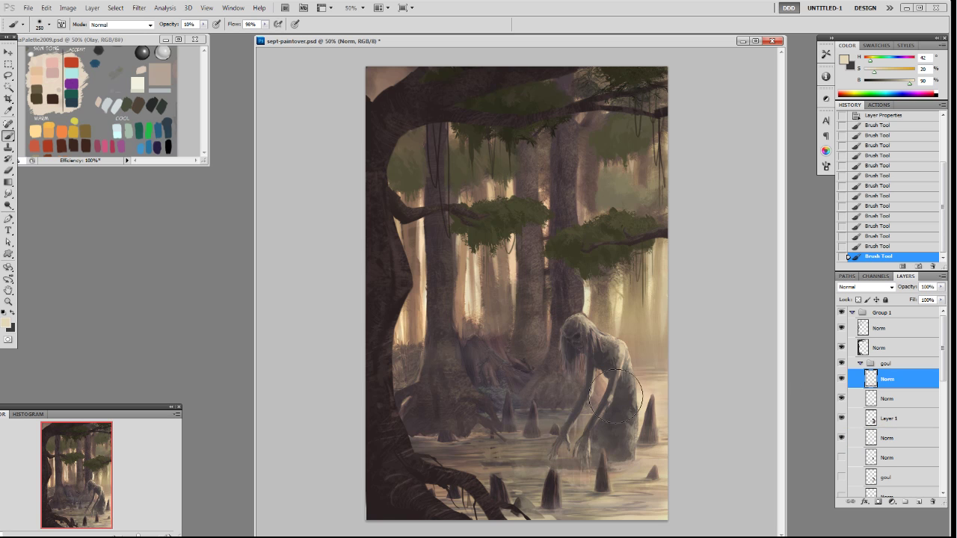
pyautogui.press('e')
pyautogui.rightClick(621, 381)
pyautogui.click(685, 441)
pyautogui.click(593, 381)
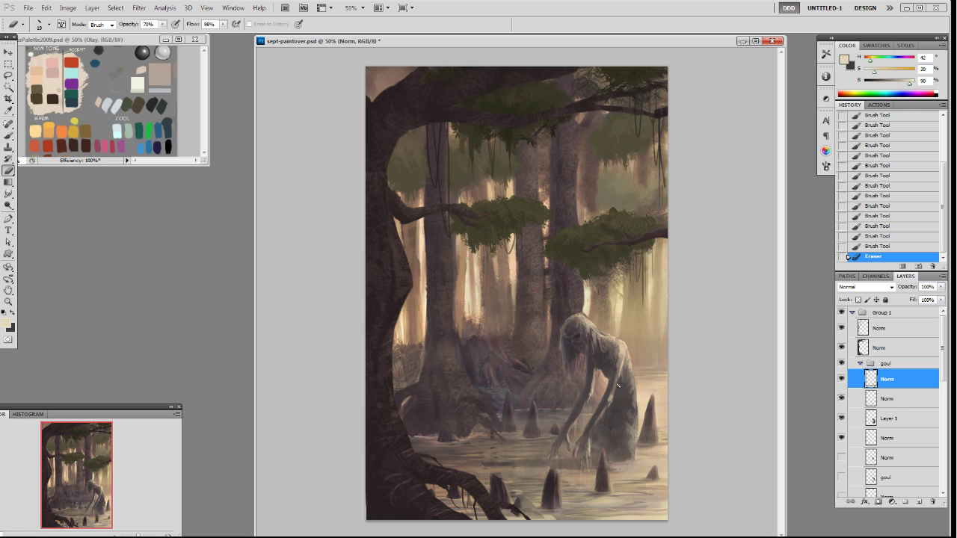
pyautogui.moveTo(616, 362); pyautogui.dragTo(608, 396)
pyautogui.moveTo(611, 363); pyautogui.dragTo(623, 385)
pyautogui.moveTo(620, 377)
pyautogui.mouseDown()
pyautogui.moveTo(625, 391)
pyautogui.moveTo(621, 379)
pyautogui.mouseUp()
pyautogui.moveTo(619, 370)
pyautogui.mouseDown()
pyautogui.moveTo(585, 393)
pyautogui.moveTo(589, 367)
pyautogui.moveTo(618, 378)
pyautogui.moveTo(614, 348)
pyautogui.moveTo(604, 415)
pyautogui.mouseUp()
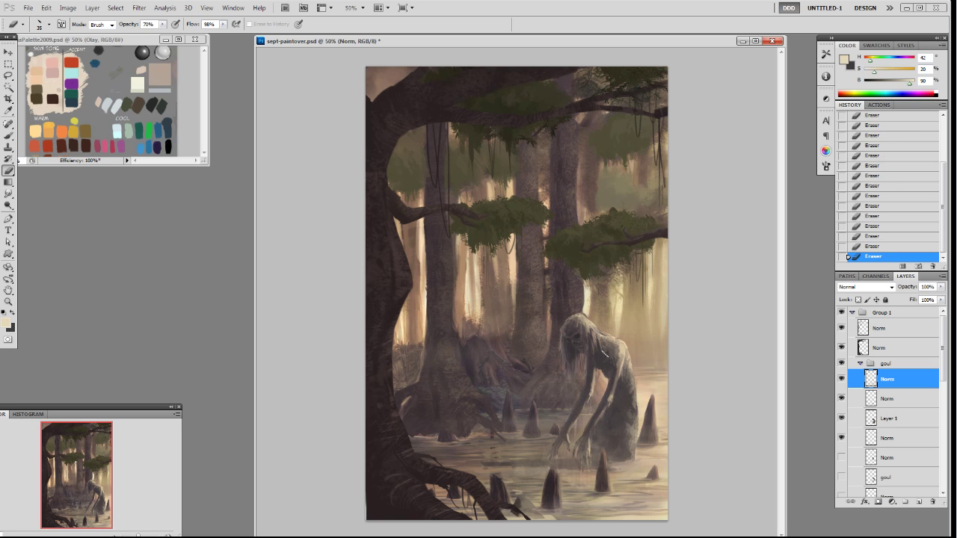
# - Compare the paintover with the original, load Layer 1's outline as a selection, and create an Overlay layer named Olay above it
pyautogui.click(842, 314)
pyautogui.click(842, 313)
pyautogui.keyDown('ctrl'); pyautogui.click(872, 420); pyautogui.keyUp('ctrl')
pyautogui.click(887, 421)
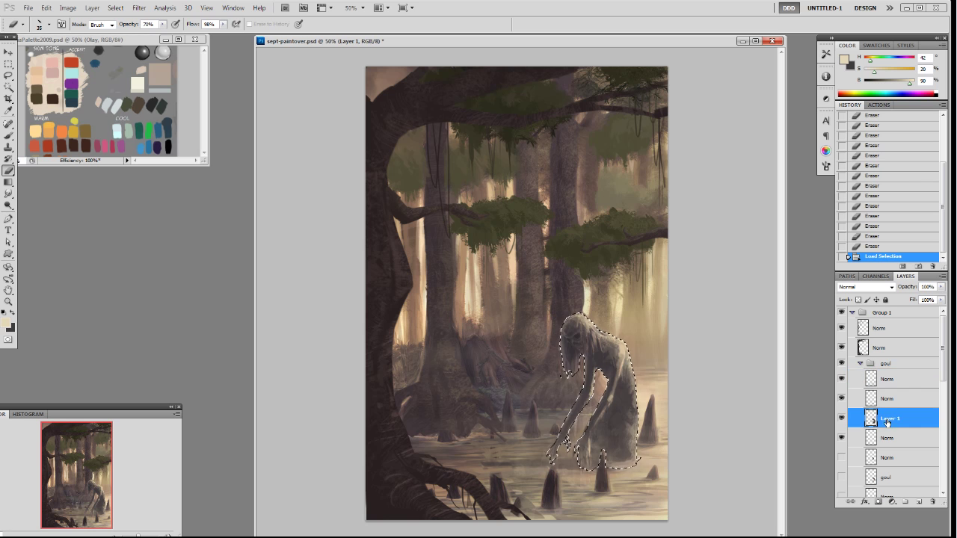
pyautogui.press('F2')
pyautogui.click(8, 136)
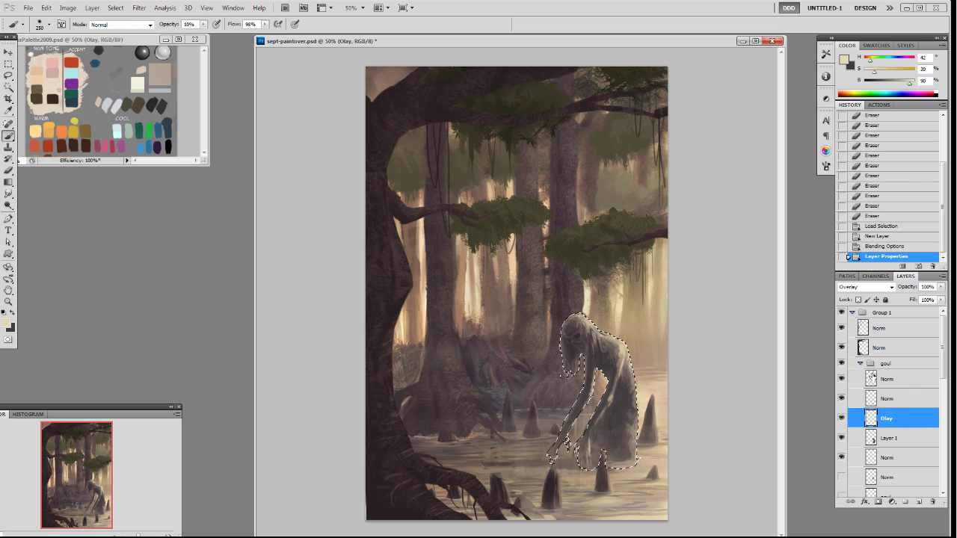
# - Fill the ghoul selection on Olay with a muted red of 41% saturation, deselect, and set the layer opacity to 93%
pyautogui.keyDown('alt'); pyautogui.click(50, 145); pyautogui.keyUp('alt')
pyautogui.hotkey('alt', 'BackSpace')
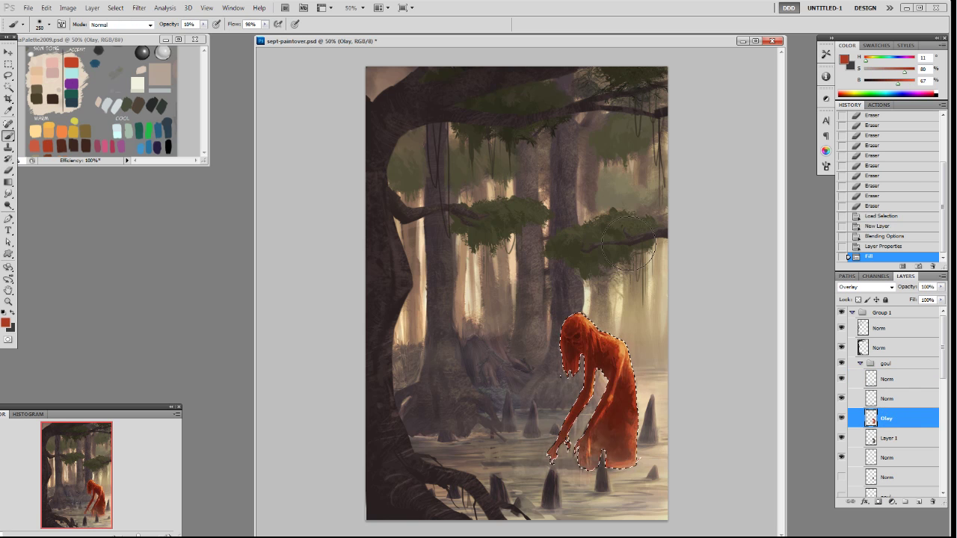
pyautogui.moveTo(905, 73); pyautogui.dragTo(882, 71)
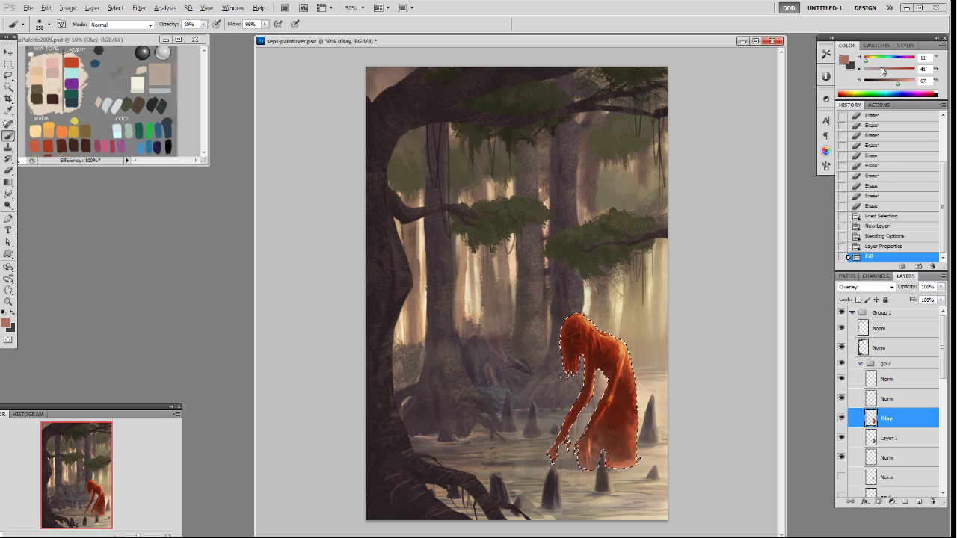
pyautogui.hotkey('alt', 'BackSpace')
pyautogui.hotkey('ctrl', 'd')
pyautogui.click(941, 287)
pyautogui.moveTo(937, 299)
pyautogui.mouseDown()
pyautogui.moveTo(918, 299)
pyautogui.moveTo(939, 299)
pyautogui.mouseUp()
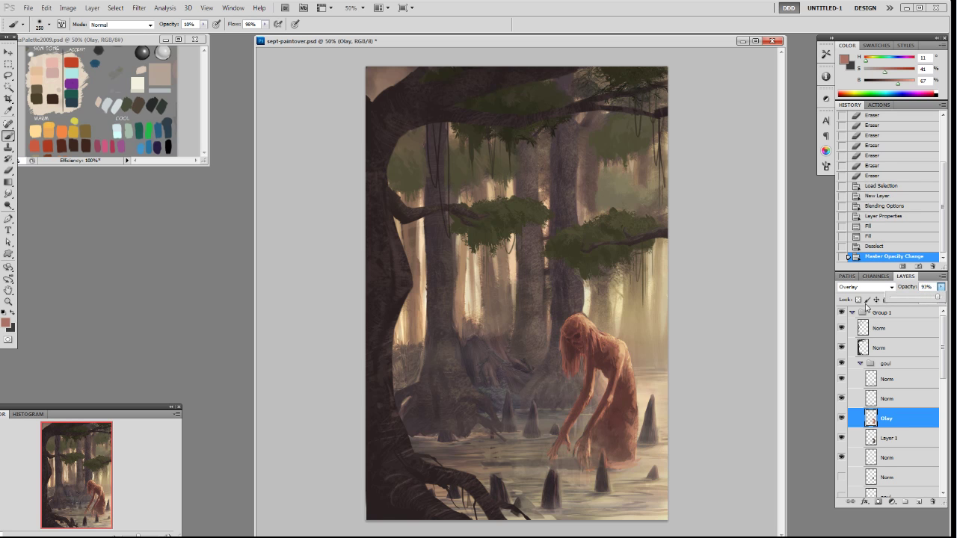
# - Partially erase the red overlay across the ghoul's head, torso, arms and robe with a 200 px eraser at 70% opacity
pyautogui.press('e')
pyautogui.rightClick(640, 309)
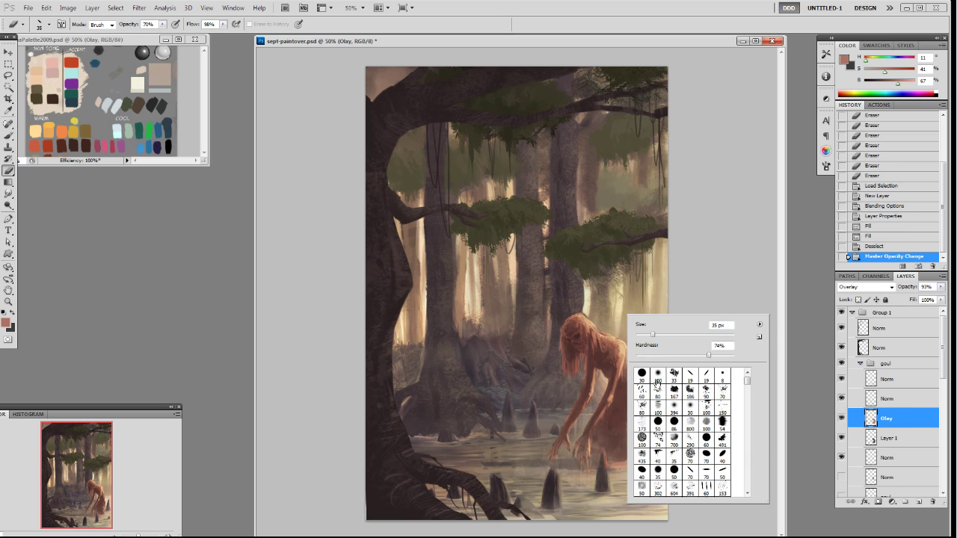
pyautogui.doubleClick(657, 380)
pyautogui.moveTo(645, 313); pyautogui.dragTo(624, 320)
pyautogui.press(']')
pyautogui.press(']')
pyautogui.press(']')
pyautogui.press(']')
pyautogui.moveTo(563, 322)
pyautogui.mouseDown()
pyautogui.moveTo(620, 346)
pyautogui.moveTo(568, 348)
pyautogui.mouseUp()
pyautogui.click(569, 350)
pyautogui.click(571, 367)
pyautogui.click(619, 359)
pyautogui.click(630, 374)
pyautogui.click(637, 403)
pyautogui.click(630, 396)
pyautogui.click(614, 387)
pyautogui.click(598, 366)
pyautogui.click(587, 362)
pyautogui.click(578, 364)
pyautogui.click(573, 367)
pyautogui.moveTo(632, 406)
pyautogui.mouseDown()
pyautogui.moveTo(624, 419)
pyautogui.moveTo(592, 420)
pyautogui.mouseUp()
pyautogui.moveTo(602, 349)
pyautogui.mouseDown()
pyautogui.moveTo(620, 372)
pyautogui.moveTo(631, 464)
pyautogui.mouseUp()
pyautogui.moveTo(602, 403); pyautogui.dragTo(557, 441)
pyautogui.moveTo(581, 392); pyautogui.dragTo(565, 453)
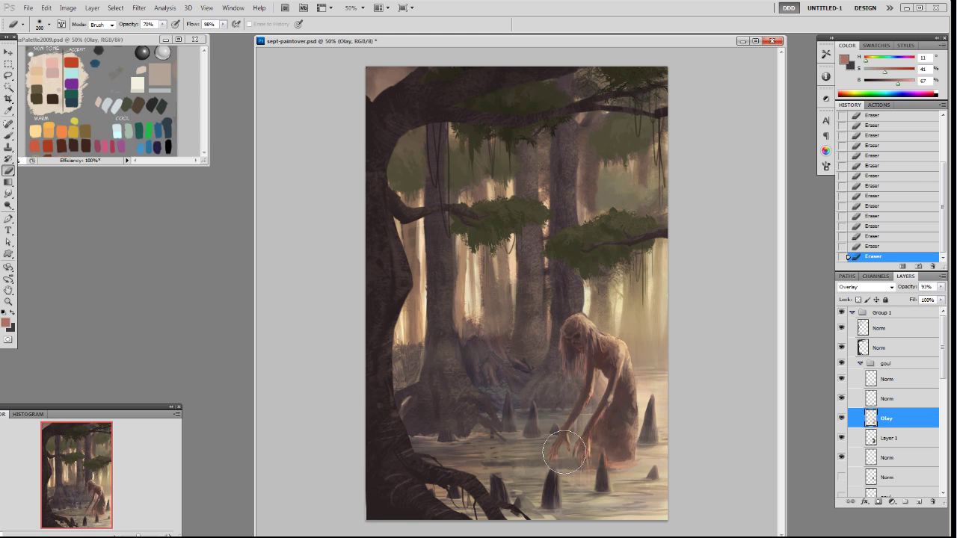
# - Compare the layers, hide the two Norm layers above the figure, and merge Olay down into Layer 1
pyautogui.click(841, 312)
pyautogui.click(841, 312)
pyautogui.click(841, 399)
pyautogui.click(842, 418)
pyautogui.click(841, 419)
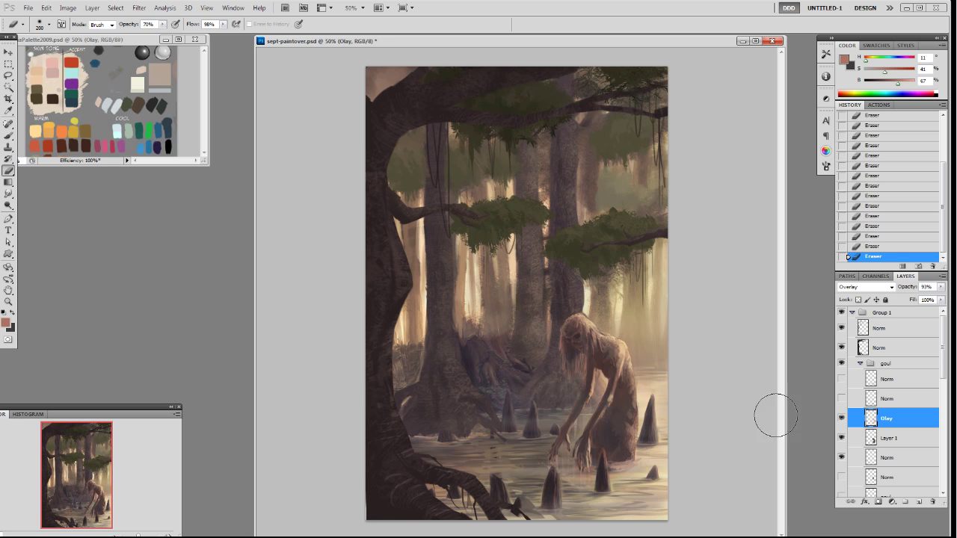
pyautogui.hotkey('ctrl', 'e')
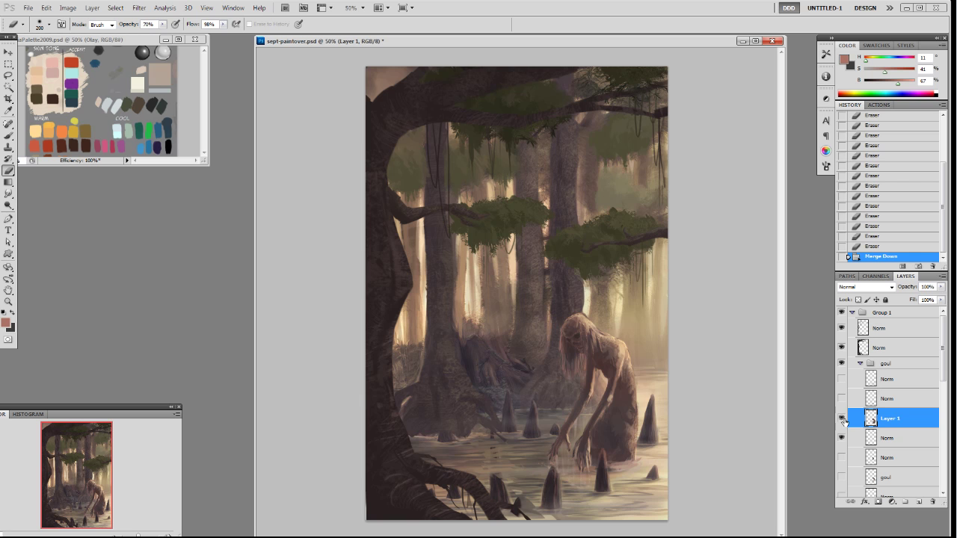
# - Choose a smaller brush and start painting sampled brown skin tones over the ghoul's lower back on Layer 1
pyautogui.press('b')
pyautogui.rightClick(687, 387)
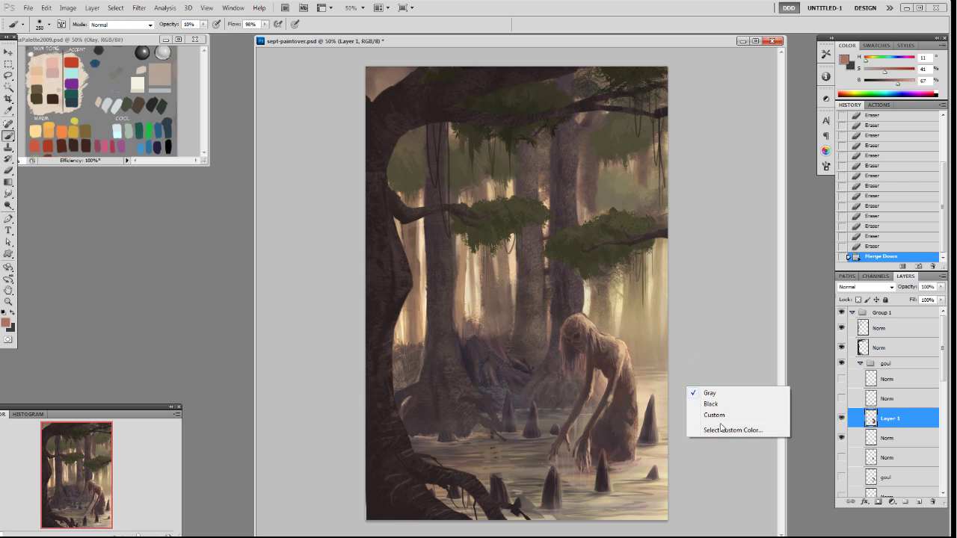
pyautogui.click(695, 323)
pyautogui.rightClick(640, 373)
pyautogui.click(697, 442)
pyautogui.click(635, 378)
pyautogui.keyDown('alt'); pyautogui.click(629, 389); pyautogui.keyUp('alt')
pyautogui.keyDown('alt'); pyautogui.click(627, 384); pyautogui.keyUp('alt')
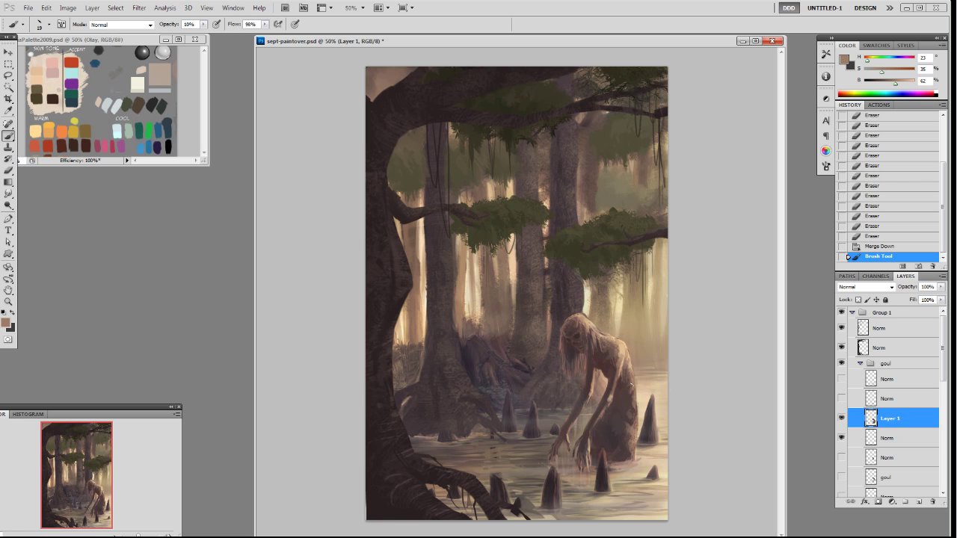
# - Build up the lower edge of the ghoul's back with short strokes in sampled browns, using a slightly larger brush
pyautogui.moveTo(630, 388); pyautogui.dragTo(628, 380)
pyautogui.press(']')
pyautogui.press(']')
pyautogui.keyDown('alt'); pyautogui.click(624, 386); pyautogui.keyUp('alt')
pyautogui.keyDown('alt'); pyautogui.click(629, 374); pyautogui.keyUp('alt')
pyautogui.moveTo(631, 376)
pyautogui.mouseDown()
pyautogui.moveTo(631, 410)
pyautogui.moveTo(630, 379)
pyautogui.mouseUp()
pyautogui.keyDown('alt'); pyautogui.click(633, 376); pyautogui.keyUp('alt')
pyautogui.moveTo(631, 373); pyautogui.dragTo(632, 371)
pyautogui.keyDown('alt'); pyautogui.click(631, 371); pyautogui.keyUp('alt')
pyautogui.click(631, 374)
# - Paint the ghoul's hip and robe with light and dark tones sampled from the surrounding cloth
pyautogui.keyDown('alt'); pyautogui.click(633, 406); pyautogui.keyUp('alt')
pyautogui.click(636, 402)
pyautogui.keyDown('alt'); pyautogui.click(624, 393); pyautogui.keyUp('alt')
pyautogui.click(623, 392)
pyautogui.click(610, 408)
pyautogui.click(617, 411)
pyautogui.click(636, 427)
pyautogui.keyDown('alt'); pyautogui.click(633, 411); pyautogui.keyUp('alt')
pyautogui.keyDown('alt'); pyautogui.click(621, 401); pyautogui.keyUp('alt')
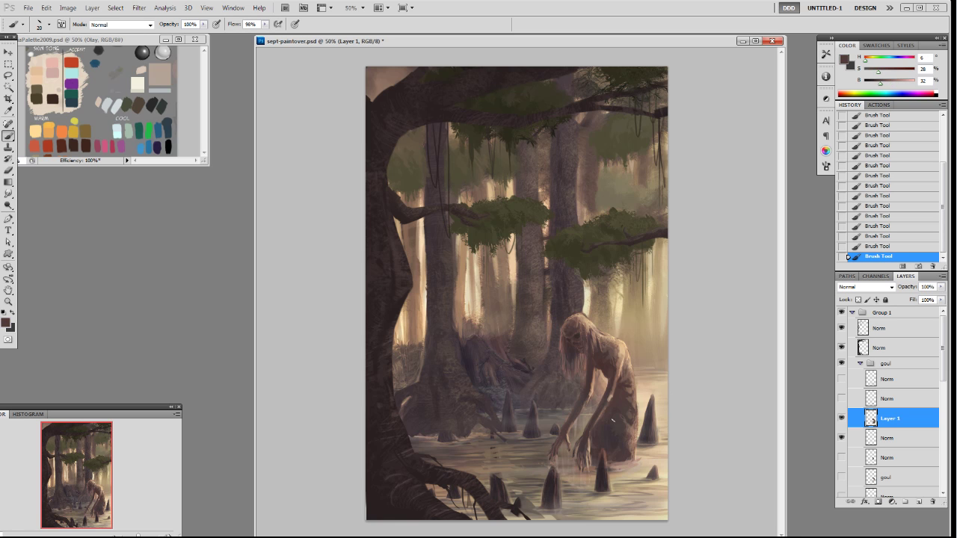
# - Touch up the ghoul's head, shoulder and upper arm with colours sampled from each area
pyautogui.keyDown('alt'); pyautogui.click(595, 362); pyautogui.keyUp('alt')
pyautogui.keyDown('alt'); pyautogui.click(590, 326); pyautogui.keyUp('alt')
pyautogui.keyDown('alt'); pyautogui.click(589, 341); pyautogui.keyUp('alt')
pyautogui.keyDown('alt'); pyautogui.click(603, 347); pyautogui.keyUp('alt')
pyautogui.keyDown('alt'); pyautogui.click(576, 359); pyautogui.keyUp('alt')
# - Show the two hidden Norm layers in the goul group and darken Layer 1 with Levels, black input 17
pyautogui.click(841, 399)
pyautogui.click(841, 379)
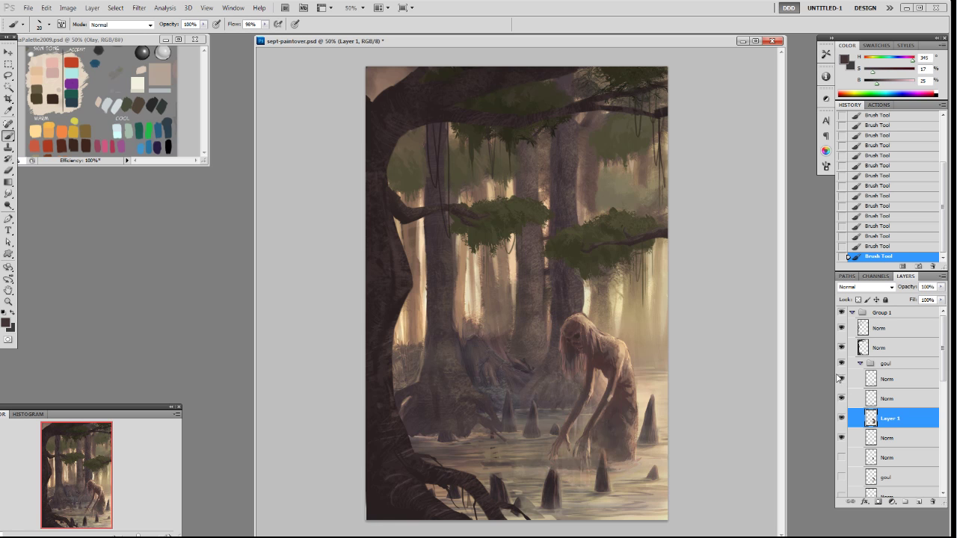
pyautogui.click(69, 9)
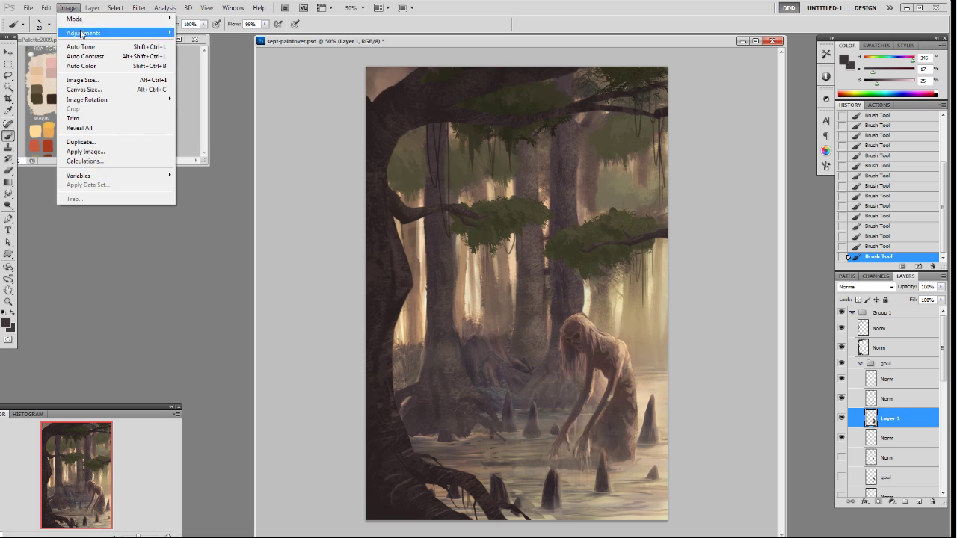
pyautogui.moveTo(83, 33)
pyautogui.click(190, 44)
pyautogui.moveTo(145, 222); pyautogui.dragTo(155, 223)
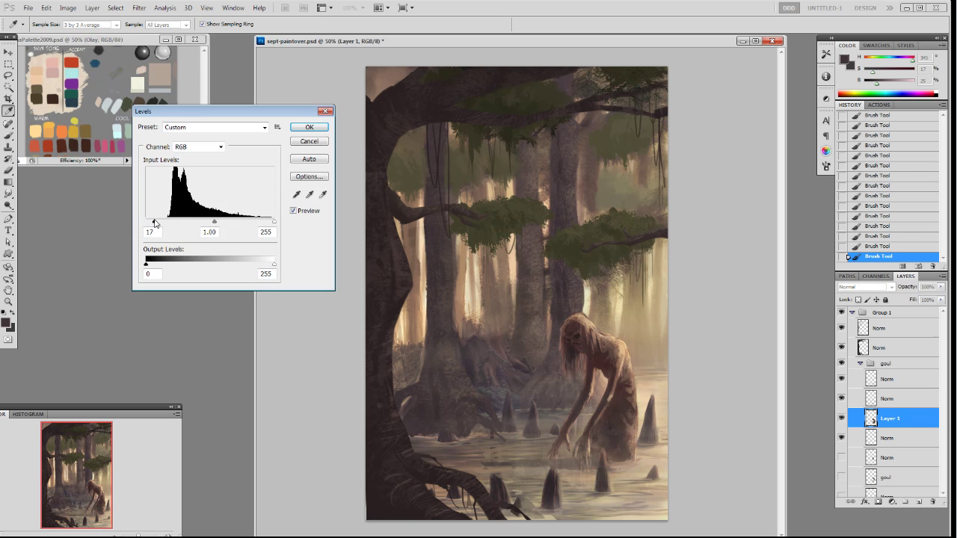
pyautogui.click(309, 127)
# - Compare the painting with and without the top Norm layer and the whole paintover group
pyautogui.click(842, 326)
pyautogui.click(841, 326)
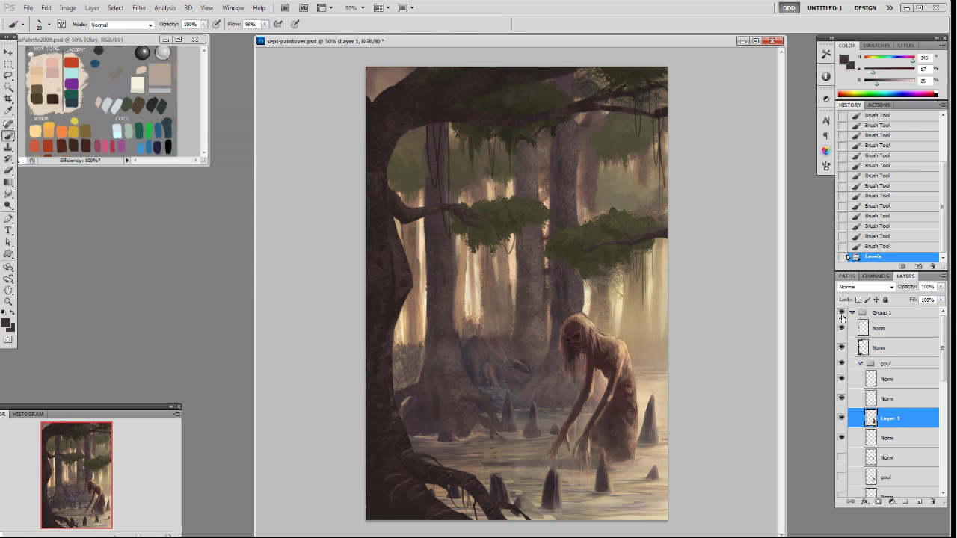
pyautogui.click(841, 318)
pyautogui.click(841, 318)
# - On the Norm layer directly above Layer 1, paint dark tones into the ghoul's hair at 50% opacity and undo the last stroke
pyautogui.click(863, 366)
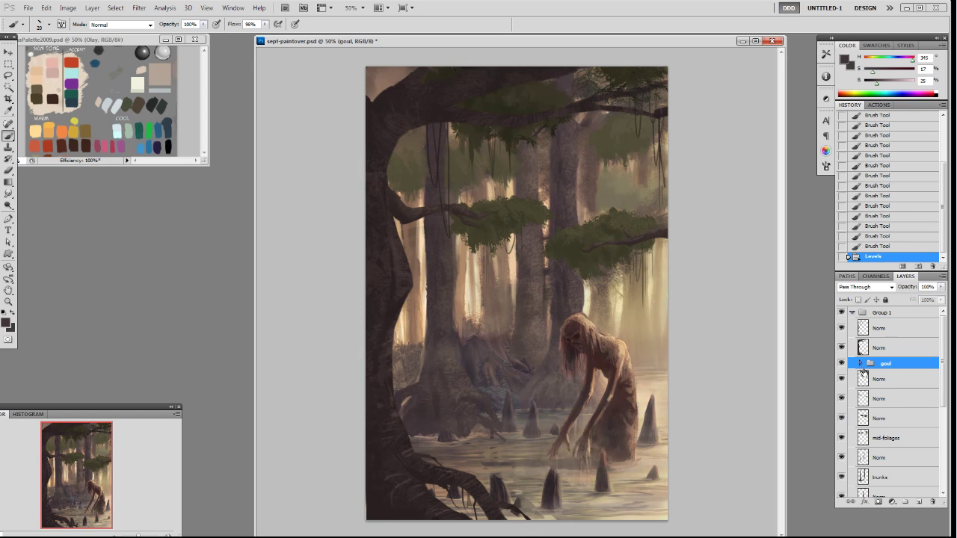
pyautogui.click(887, 398)
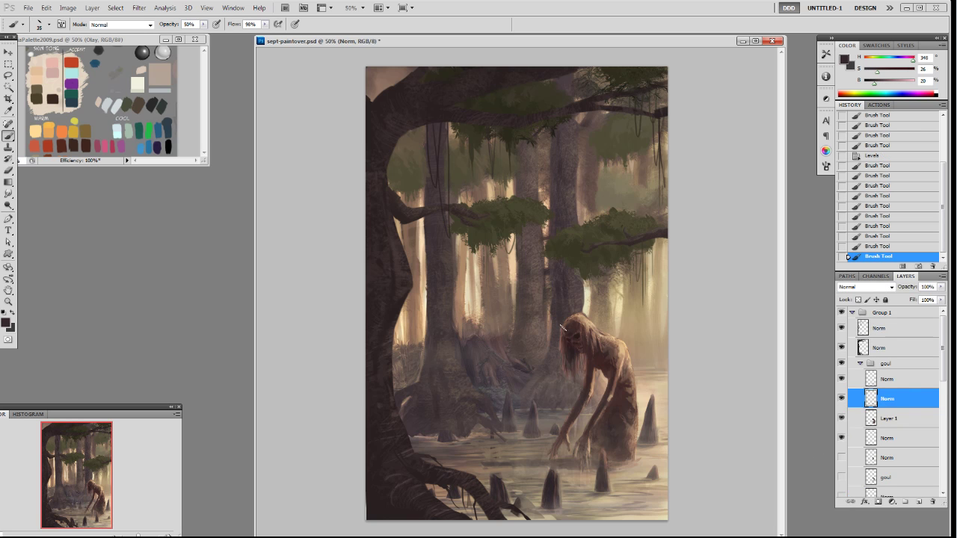
pyautogui.keyDown('alt'); pyautogui.click(584, 323); pyautogui.keyUp('alt')
pyautogui.click(573, 325)
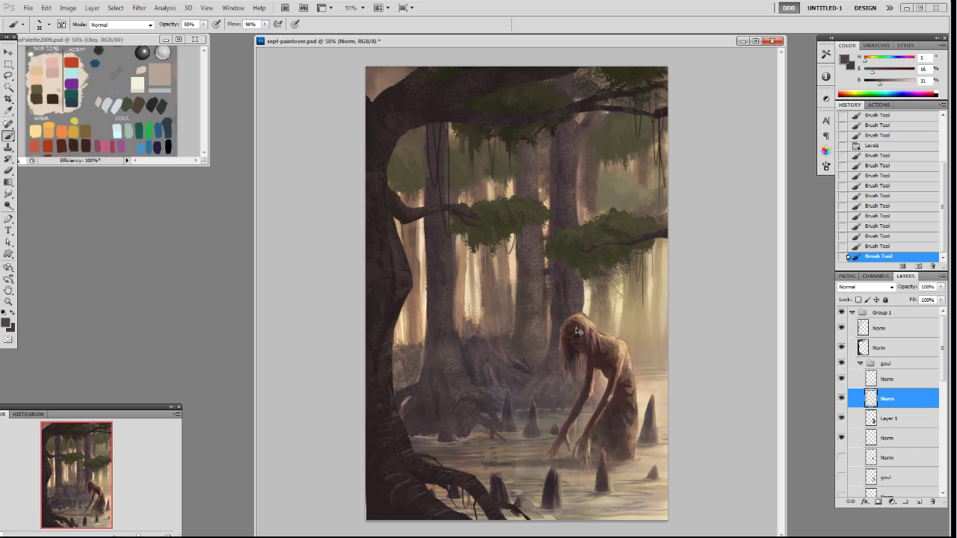
pyautogui.keyDown('alt'); pyautogui.click(575, 325); pyautogui.keyUp('alt')
pyautogui.click(576, 325)
pyautogui.hotkey('ctrl', 'z')
# - Repaint the crown and brow of the ghoul's head with small strokes in newly sampled tones
pyautogui.keyDown('alt'); pyautogui.click(574, 326); pyautogui.keyUp('alt')
pyautogui.click(573, 327)
pyautogui.click(572, 328)
pyautogui.click(570, 327)
pyautogui.keyDown('alt'); pyautogui.click(575, 324); pyautogui.keyUp('alt')
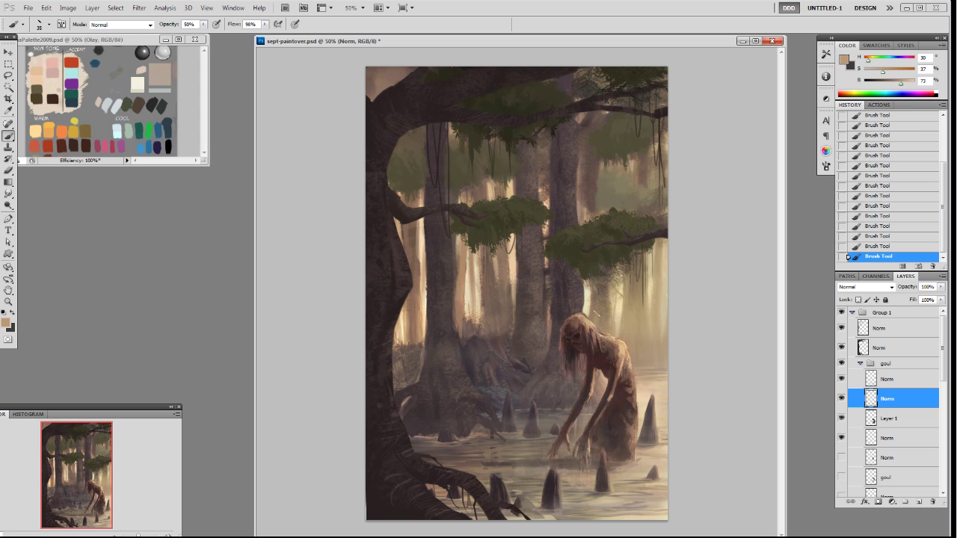
pyautogui.keyDown('alt'); pyautogui.click(575, 323); pyautogui.keyUp('alt')
# - Undo the recent run of brush strokes back to the last eraser stroke
pyautogui.hotkey('ctrl', 'alt', 'z')
pyautogui.hotkey('ctrl', 'alt', 'z')
pyautogui.hotkey('ctrl', 'alt', 'z')
pyautogui.hotkey('ctrl', 'alt', 'z')
pyautogui.hotkey('ctrl', 'alt', 'z')
pyautogui.hotkey('ctrl', 'alt', 'z')
pyautogui.hotkey('ctrl', 'alt', 'z')
pyautogui.hotkey('ctrl', 'alt', 'z')
pyautogui.hotkey('ctrl', 'alt', 'z')
pyautogui.hotkey('ctrl', 'alt', 'z')
pyautogui.hotkey('ctrl', 'alt', 'z')
pyautogui.hotkey('ctrl', 'alt', 'z')
pyautogui.hotkey('ctrl', 'alt', 'z')
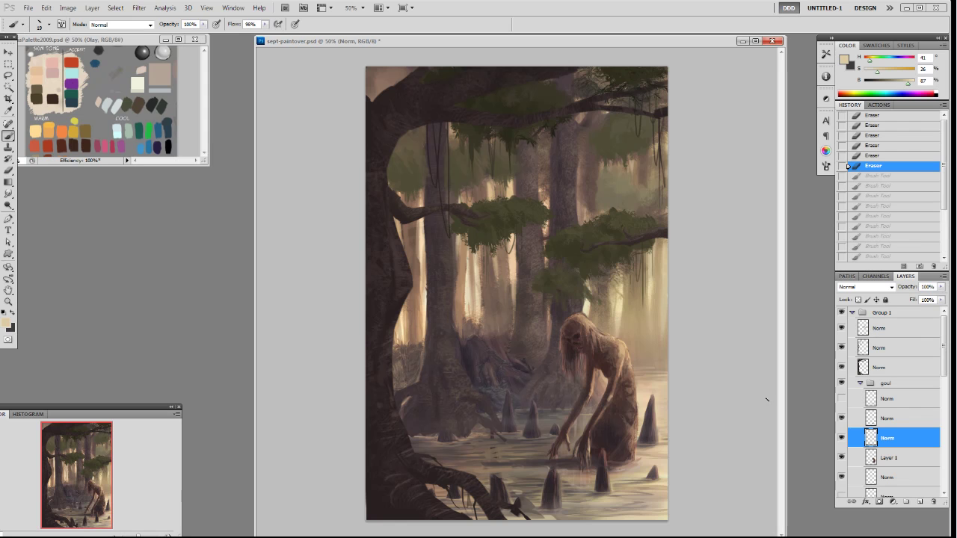
# - Paint pale yellow highlights on the crown of the ghoul's head at 100% opacity, using hue 41, saturation 26% and brightness 87%
pyautogui.click(583, 322)
pyautogui.click(584, 322)
pyautogui.click(585, 322)
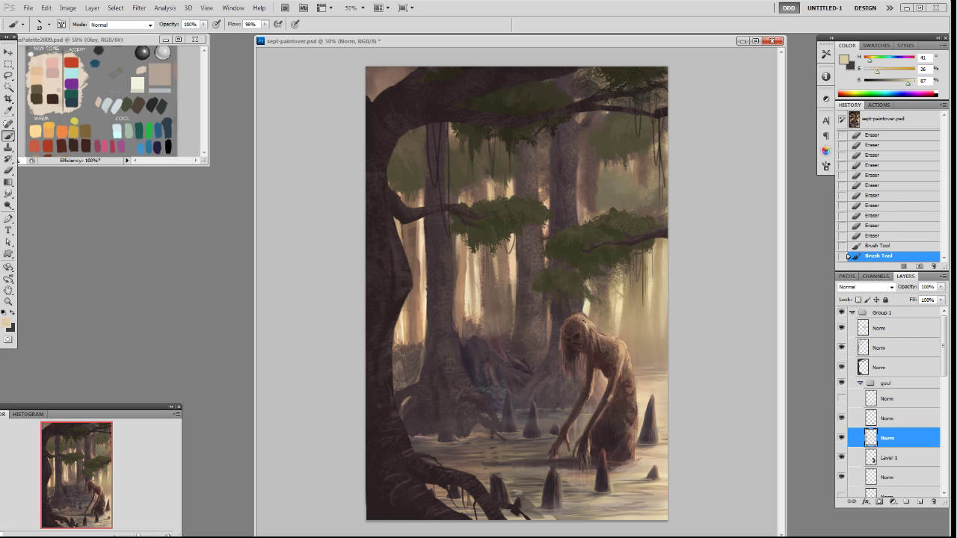
pyautogui.click(586, 322)
pyautogui.click(587, 322)
pyautogui.click(587, 322)
pyautogui.click(587, 323)
pyautogui.click(587, 323)
pyautogui.click(586, 323)
# - Add pale yellow rim highlights along the ghoul's shoulder and upper back, redoing the first stroke
pyautogui.click(596, 340)
pyautogui.hotkey('ctrl', 'z')
pyautogui.click(599, 342)
pyautogui.click(607, 340)
pyautogui.click(608, 339)
pyautogui.click(608, 339)
pyautogui.click(610, 338)
pyautogui.click(609, 339)
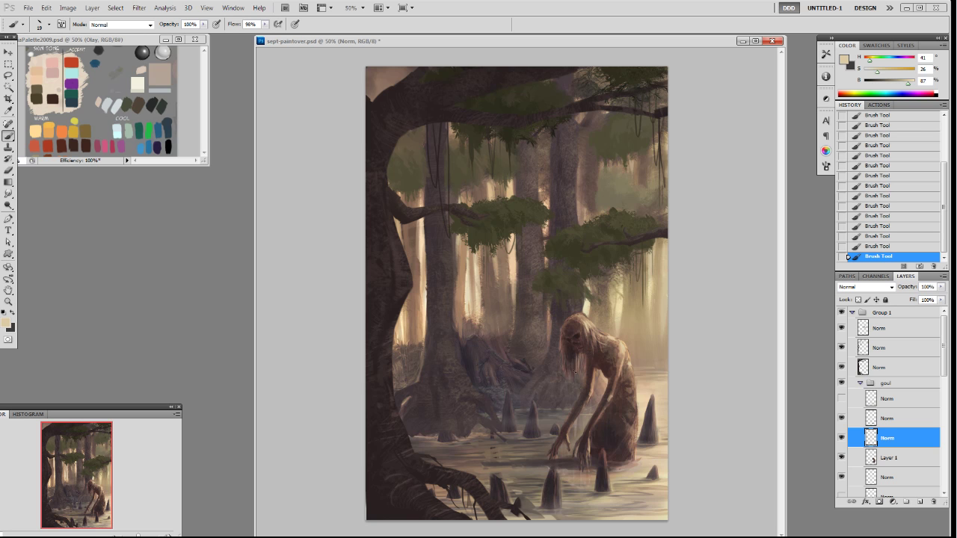
# - Clear any selection and paint light strands at the ends of the ghoul's hanging hair
pyautogui.hotkey('ctrl', 'd')
pyautogui.moveTo(576, 369); pyautogui.dragTo(578, 376)
pyautogui.moveTo(578, 369); pyautogui.dragTo(579, 376)
pyautogui.moveTo(577, 368); pyautogui.dragTo(577, 375)
pyautogui.keyDown('alt'); pyautogui.click(618, 342); pyautogui.keyUp('alt')
pyautogui.moveTo(576, 380); pyautogui.dragTo(578, 374)
# - Paint hair strands from the ghoul's crown down the front of the face in tones sampled from the hair
pyautogui.keyDown('alt'); pyautogui.click(590, 321); pyautogui.keyUp('alt')
pyautogui.moveTo(591, 321)
pyautogui.mouseDown()
pyautogui.moveTo(576, 319)
pyautogui.moveTo(563, 333)
pyautogui.mouseUp()
pyautogui.keyDown('alt'); pyautogui.click(575, 318); pyautogui.keyUp('alt')
pyautogui.moveTo(564, 329); pyautogui.dragTo(562, 335)
pyautogui.moveTo(565, 331); pyautogui.dragTo(563, 341)
pyautogui.moveTo(566, 336); pyautogui.dragTo(563, 343)
pyautogui.moveTo(565, 338); pyautogui.dragTo(563, 346)
# - Refine the hanging hair, chest and forearm with light and dark tones sampled from the figure
pyautogui.keyDown('alt'); pyautogui.click(618, 314); pyautogui.keyUp('alt')
pyautogui.click(582, 361)
pyautogui.keyDown('alt'); pyautogui.click(581, 350); pyautogui.keyUp('alt')
pyautogui.keyDown('alt'); pyautogui.click(622, 340); pyautogui.keyUp('alt')
pyautogui.keyDown('alt'); pyautogui.click(587, 357); pyautogui.keyUp('alt')
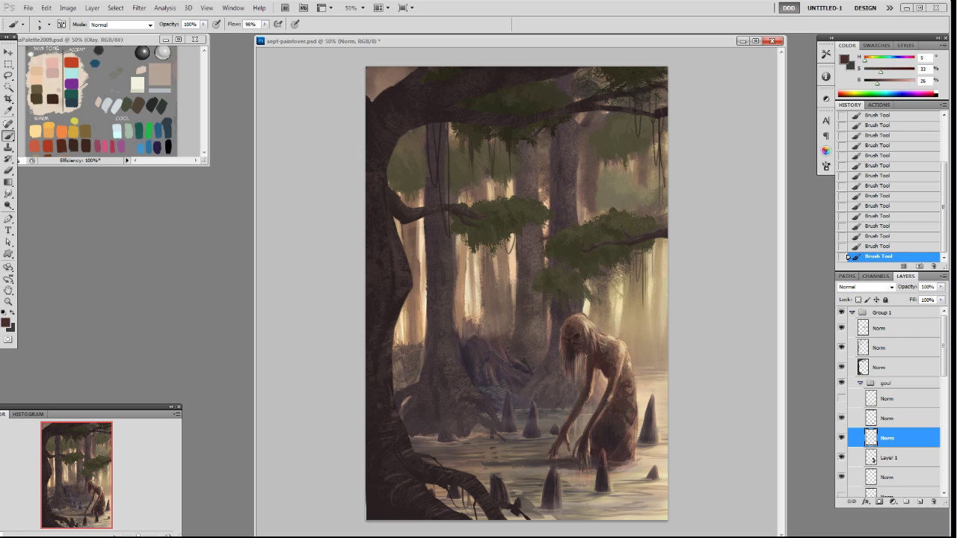
pyautogui.keyDown('alt'); pyautogui.click(593, 391); pyautogui.keyUp('alt')
pyautogui.keyDown('alt'); pyautogui.click(621, 364); pyautogui.keyUp('alt')
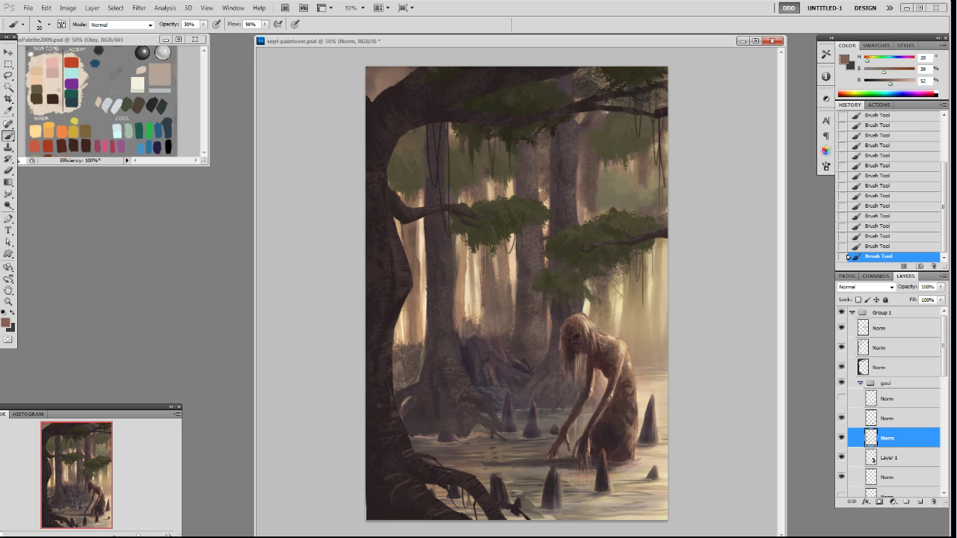
# - Soften the shading on the ghoul's near arm and lower back with sampled browns at 30% opacity
pyautogui.keyDown('alt'); pyautogui.click(596, 379); pyautogui.keyUp('alt')
pyautogui.keyDown('alt'); pyautogui.click(595, 369); pyautogui.keyUp('alt')
pyautogui.keyDown('alt'); pyautogui.click(595, 362); pyautogui.keyUp('alt')
pyautogui.keyDown('alt'); pyautogui.click(632, 371); pyautogui.keyUp('alt')
pyautogui.keyDown('alt'); pyautogui.click(632, 388); pyautogui.keyUp('alt')
# - Compare the active Norm layer's strokes and the whole paintover with the 2016 original
pyautogui.click(841, 438)
pyautogui.click(841, 438)
pyautogui.click(842, 314)
pyautogui.click(842, 314)
pyautogui.click(842, 313)
pyautogui.click(842, 314)
pyautogui.click(842, 313)
pyautogui.click(842, 313)
# - Shade the ghoul's neck, ribs and shoulder with dark and mid browns sampled from the torso
pyautogui.keyDown('alt'); pyautogui.click(589, 342); pyautogui.keyUp('alt')
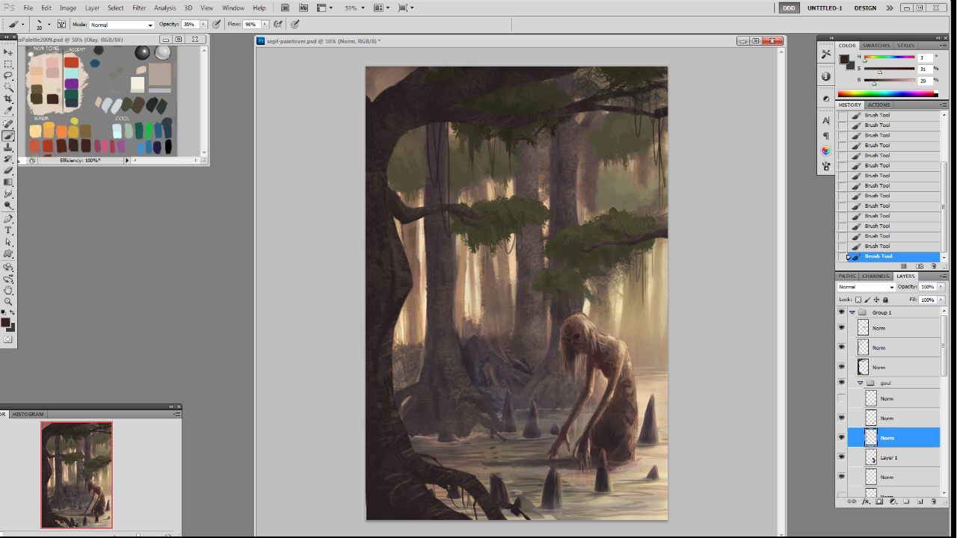
pyautogui.keyDown('alt'); pyautogui.click(611, 366); pyautogui.keyUp('alt')
pyautogui.keyDown('alt'); pyautogui.click(614, 359); pyautogui.keyUp('alt')
pyautogui.keyDown('alt'); pyautogui.click(605, 349); pyautogui.keyUp('alt')
pyautogui.keyDown('alt'); pyautogui.click(599, 340); pyautogui.keyUp('alt')
# - Define the ghoul's upper arm and model the shoulder and upper back with sampled reddish browns
pyautogui.keyDown('alt'); pyautogui.click(598, 373); pyautogui.keyUp('alt')
pyautogui.moveTo(597, 369); pyautogui.dragTo(594, 384)
pyautogui.keyDown('alt'); pyautogui.click(598, 340); pyautogui.keyUp('alt')
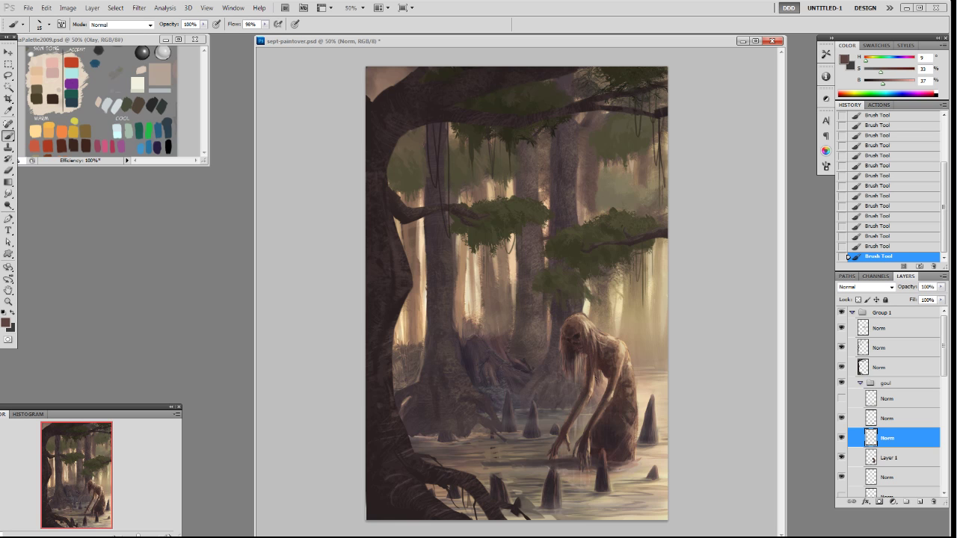
pyautogui.keyDown('alt'); pyautogui.click(601, 350); pyautogui.keyUp('alt')
pyautogui.keyDown('alt'); pyautogui.click(616, 335); pyautogui.keyUp('alt')
pyautogui.keyDown('alt'); pyautogui.click(609, 341); pyautogui.keyUp('alt')
# - Compare the refined ghoul repeatedly with the 2016 original by toggling the paintover group's visibility
pyautogui.click(841, 313)
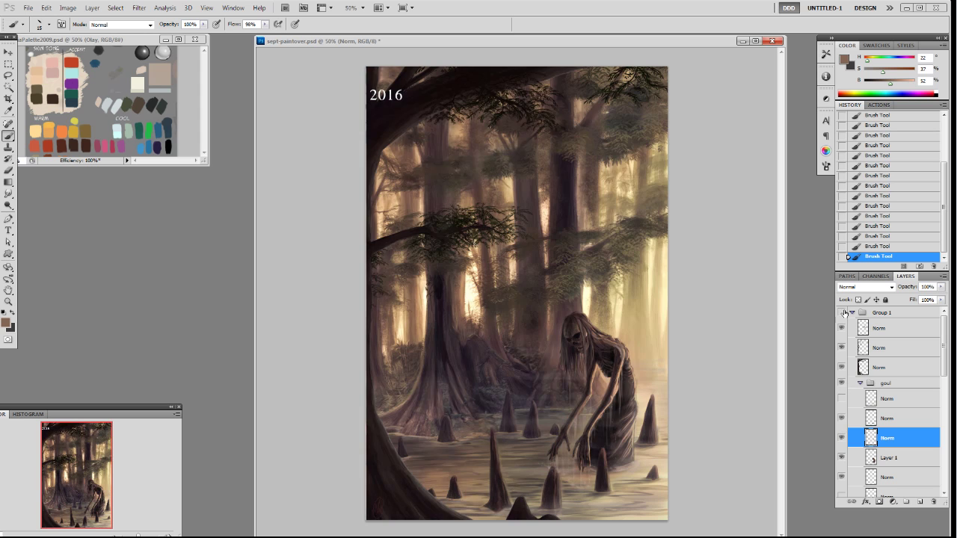
pyautogui.click(842, 314)
pyautogui.click(842, 314)
pyautogui.click(842, 313)
pyautogui.click(842, 313)
pyautogui.click(842, 314)
pyautogui.click(842, 314)
pyautogui.click(842, 314)
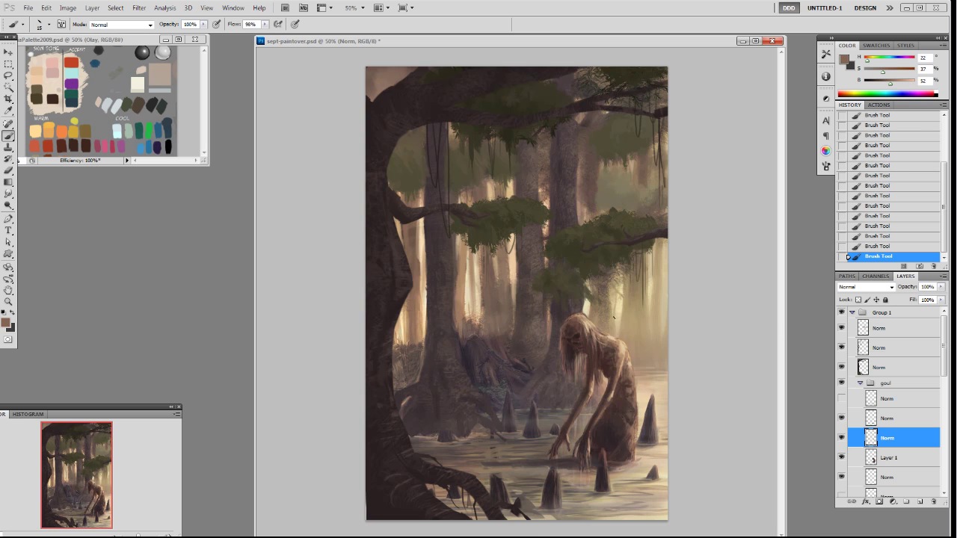
# - Paint the ghoul's upper back and rib area with background, shadow and highlight tones sampled around the torso
pyautogui.keyDown('alt'); pyautogui.click(614, 338); pyautogui.keyUp('alt')
pyautogui.keyDown('alt'); pyautogui.click(617, 338); pyautogui.keyUp('alt')
pyautogui.keyDown('alt'); pyautogui.click(637, 353); pyautogui.keyUp('alt')
pyautogui.keyDown('alt'); pyautogui.click(616, 359); pyautogui.keyUp('alt')
pyautogui.keyDown('alt'); pyautogui.click(629, 362); pyautogui.keyUp('alt')
pyautogui.keyDown('alt'); pyautogui.click(625, 353); pyautogui.keyUp('alt')
pyautogui.keyDown('alt'); pyautogui.click(620, 359); pyautogui.keyUp('alt')
pyautogui.keyDown('alt'); pyautogui.click(620, 346); pyautogui.keyUp('alt')
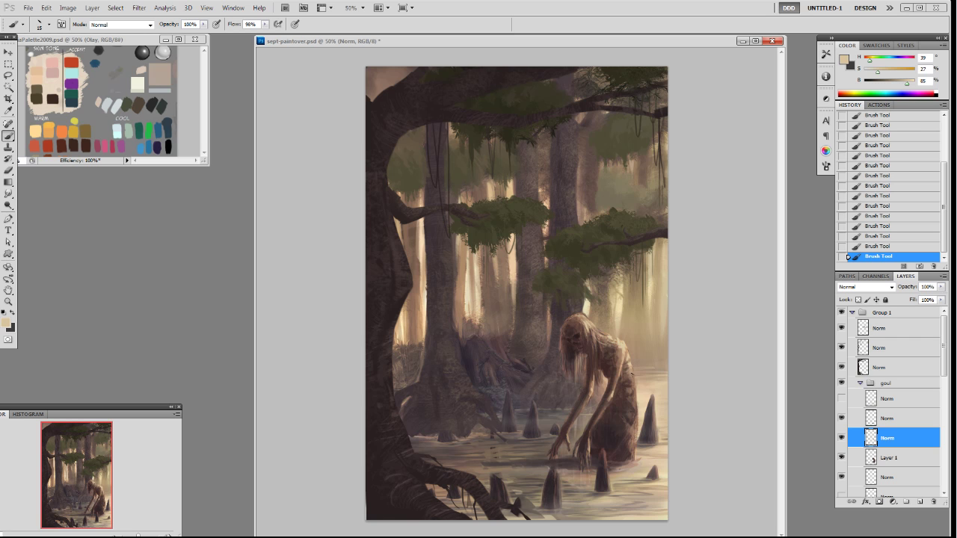
# - Check the reworked back contour against the 2016 original
pyautogui.click(842, 312)
pyautogui.click(843, 313)
pyautogui.click(842, 312)
pyautogui.click(842, 313)
# - Roughen the back edge of the ghoul's robe with sampled tan and brown tones, using a different brush at a reduced size
pyautogui.keyDown('alt'); pyautogui.click(643, 405); pyautogui.keyUp('alt')
pyautogui.keyDown('alt'); pyautogui.click(637, 419); pyautogui.keyUp('alt')
pyautogui.rightClick(642, 411)
pyautogui.click(732, 490)
pyautogui.click(785, 367)
pyautogui.keyDown('alt'); pyautogui.click(635, 404); pyautogui.keyUp('alt')
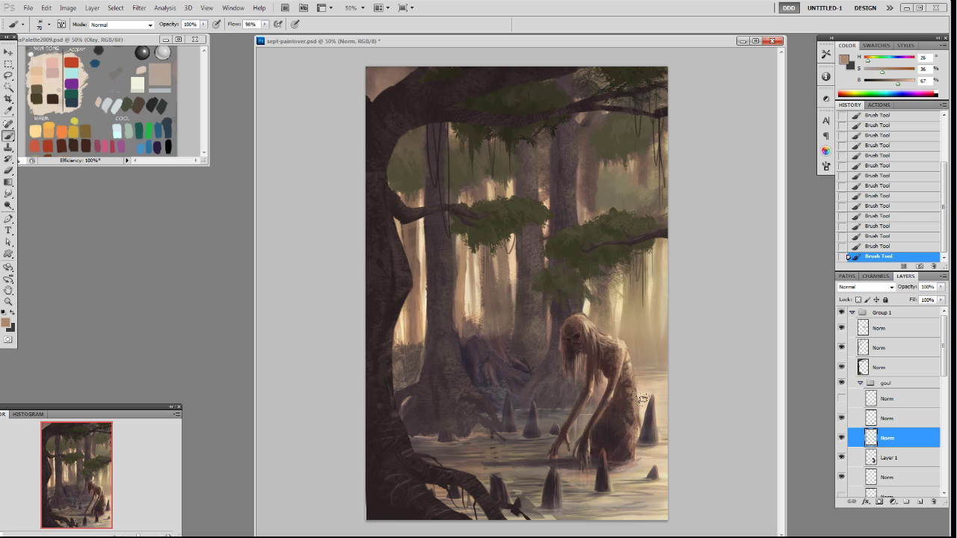
pyautogui.press('[')
pyautogui.press('[')
pyautogui.press('[')
pyautogui.press('[')
pyautogui.press('[')
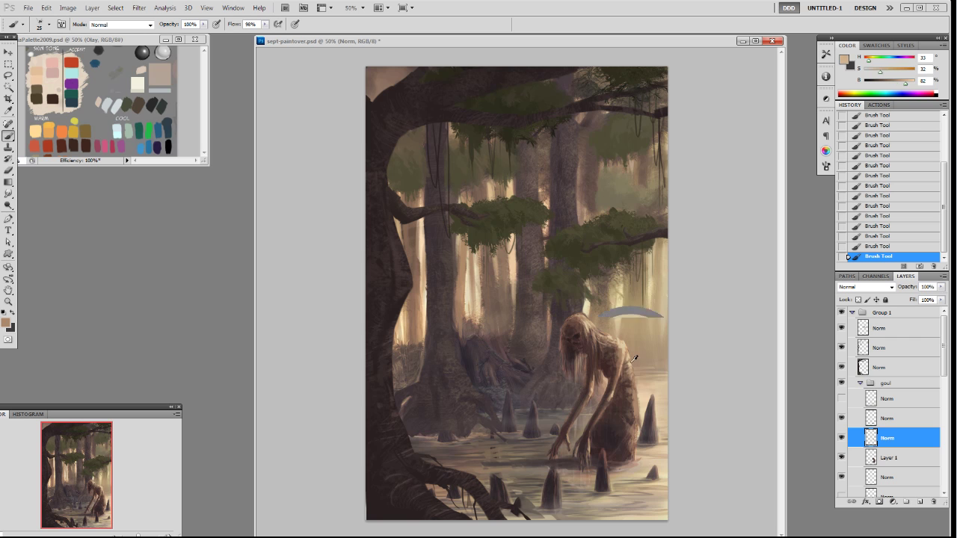
# - Texture the back and lower part of the ghoul's robe with sampled highlights and dark browns
pyautogui.keyDown('alt'); pyautogui.click(641, 402); pyautogui.keyUp('alt')
pyautogui.keyDown('alt'); pyautogui.click(632, 396); pyautogui.keyUp('alt')
pyautogui.keyDown('alt'); pyautogui.click(636, 444); pyautogui.keyUp('alt')
pyautogui.keyDown('alt'); pyautogui.click(636, 400); pyautogui.keyUp('alt')
pyautogui.moveTo(628, 425); pyautogui.dragTo(628, 446)
pyautogui.keyDown('alt'); pyautogui.click(628, 445); pyautogui.keyUp('alt')
pyautogui.keyDown('alt'); pyautogui.click(631, 398); pyautogui.keyUp('alt')
pyautogui.keyDown('alt'); pyautogui.click(633, 396); pyautogui.keyUp('alt')
pyautogui.keyDown('alt'); pyautogui.click(627, 416); pyautogui.keyUp('alt')
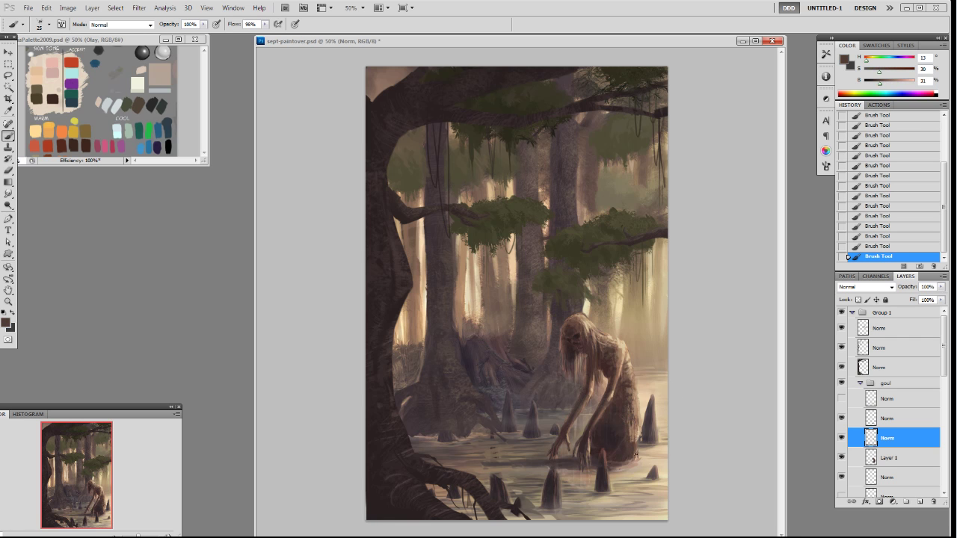
# - Cut into the robe's back edge and hem with pale background and water tones, then switch to another brush preset
pyautogui.keyDown('alt'); pyautogui.click(640, 398); pyautogui.keyUp('alt')
pyautogui.keyDown('alt'); pyautogui.click(634, 447); pyautogui.keyUp('alt')
pyautogui.keyDown('alt'); pyautogui.click(641, 407); pyautogui.keyUp('alt')
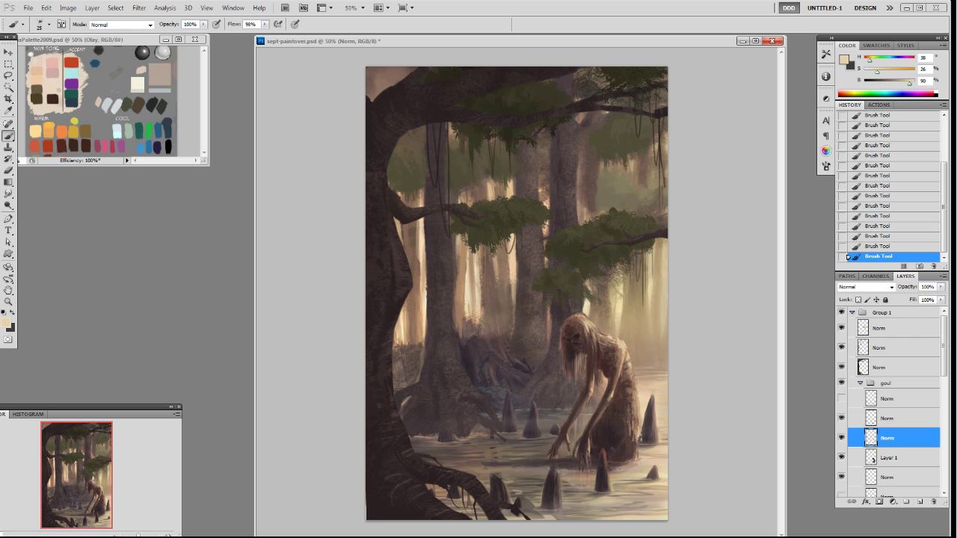
pyautogui.keyDown('alt'); pyautogui.click(649, 451); pyautogui.keyUp('alt')
pyautogui.rightClick(636, 452)
pyautogui.doubleClick(693, 472)
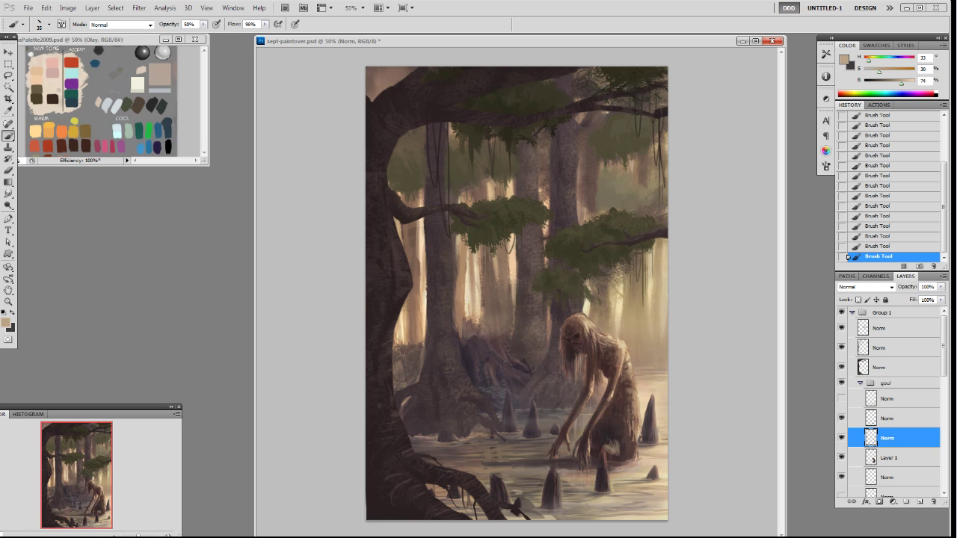
# - Paint a ragged, tattered hem on the ghoul's robe above the waterline with sampled tones at 100% brush opacity
pyautogui.keyDown('alt'); pyautogui.click(617, 447); pyautogui.keyUp('alt')
pyautogui.press('0')
pyautogui.keyDown('alt'); pyautogui.click(613, 434); pyautogui.keyUp('alt')
pyautogui.keyDown('alt'); pyautogui.click(618, 447); pyautogui.keyUp('alt')
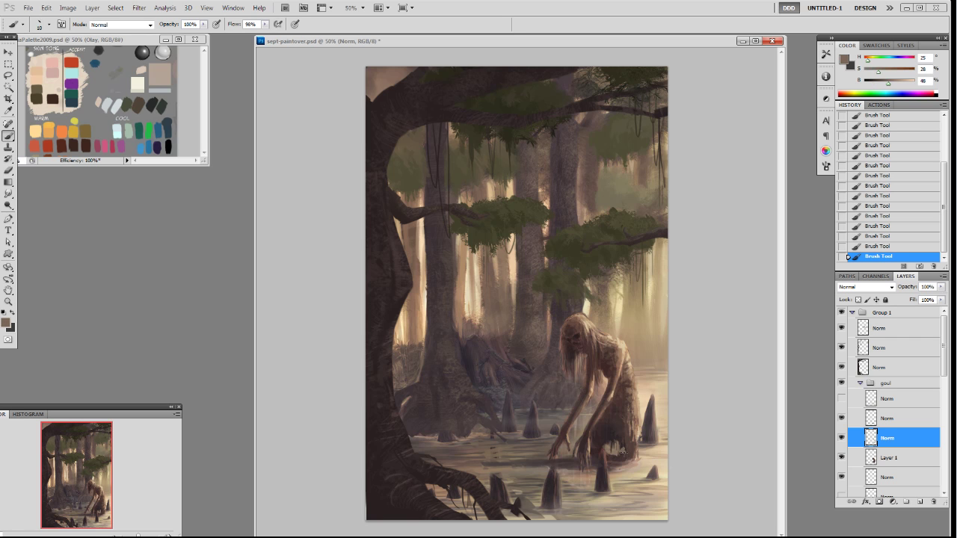
pyautogui.keyDown('alt'); pyautogui.click(612, 445); pyautogui.keyUp('alt')
pyautogui.keyDown('alt'); pyautogui.click(605, 435); pyautogui.keyUp('alt')
pyautogui.keyDown('alt'); pyautogui.click(615, 427); pyautogui.keyUp('alt')
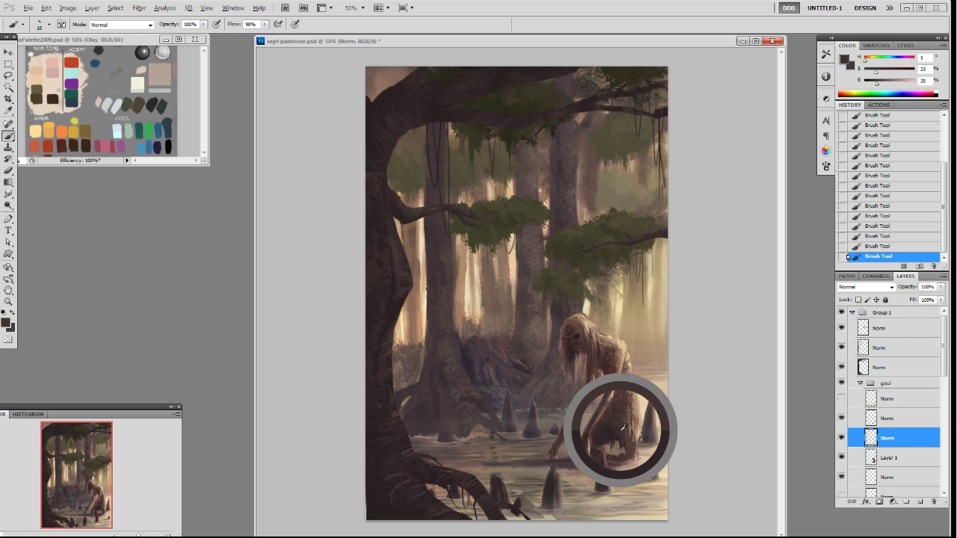
pyautogui.keyDown('alt'); pyautogui.click(640, 438); pyautogui.keyUp('alt')
pyautogui.keyDown('alt'); pyautogui.click(639, 422); pyautogui.keyUp('alt')
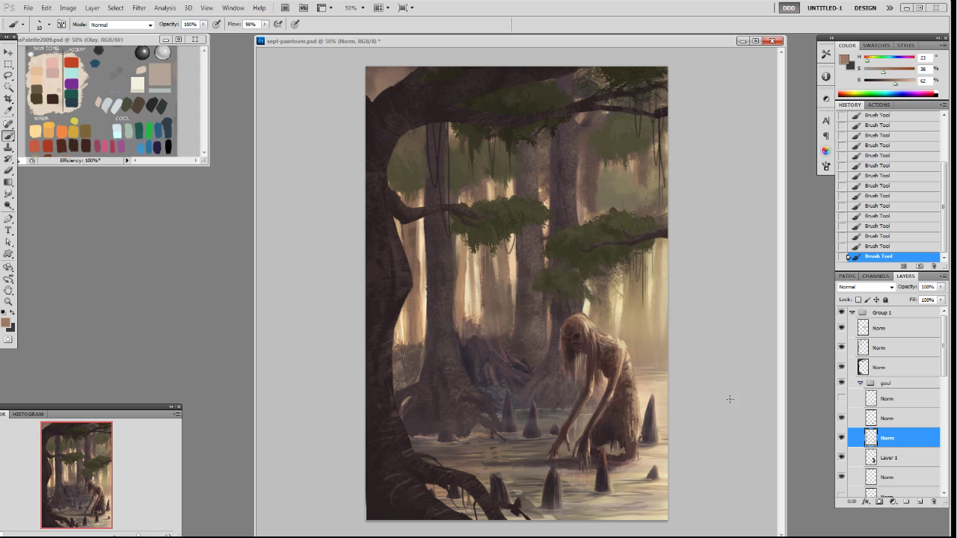
# - Compare the tattered robe with the 2016 original by toggling the paintover group's visibility
pyautogui.click(842, 313)
pyautogui.click(842, 313)
pyautogui.click(842, 313)
pyautogui.click(842, 313)
# - Touch up the robe's folds and back edge with sampled background light and reddish browns
pyautogui.keyDown('alt'); pyautogui.click(645, 390); pyautogui.keyUp('alt')
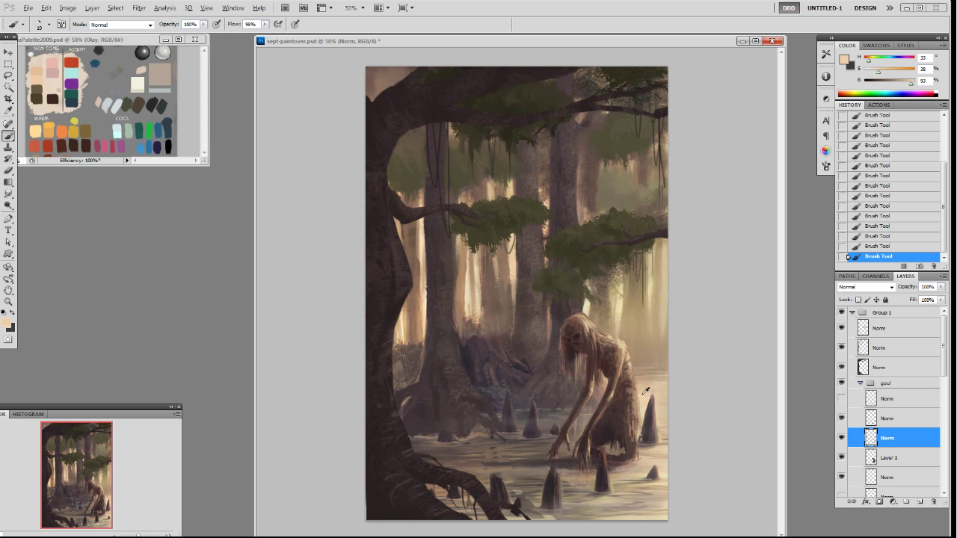
pyautogui.keyDown('alt'); pyautogui.click(610, 422); pyautogui.keyUp('alt')
pyautogui.keyDown('alt'); pyautogui.click(636, 422); pyautogui.keyUp('alt')
pyautogui.keyDown('alt'); pyautogui.click(639, 428); pyautogui.keyUp('alt')
# - Shorten the tall cypress knee behind the ghoul by painting over its tip with sampled background tones using a larger brush
pyautogui.keyDown('alt'); pyautogui.click(658, 394); pyautogui.keyUp('alt')
pyautogui.press(']')
pyautogui.moveTo(655, 406)
pyautogui.mouseDown()
pyautogui.moveTo(652, 421)
pyautogui.moveTo(652, 410)
pyautogui.mouseUp()
pyautogui.hotkey('ctrl', 'z')
pyautogui.keyDown('alt'); pyautogui.click(659, 390); pyautogui.keyUp('alt')
pyautogui.keyDown('alt'); pyautogui.click(656, 419); pyautogui.keyUp('alt')
pyautogui.keyDown('alt'); pyautogui.click(654, 417); pyautogui.keyUp('alt')
pyautogui.keyDown('alt'); pyautogui.click(650, 422); pyautogui.keyUp('alt')
pyautogui.keyDown('alt'); pyautogui.click(649, 401); pyautogui.keyUp('alt')
pyautogui.keyDown('alt'); pyautogui.click(648, 440); pyautogui.keyUp('alt')
# - Reshape the cypress knee behind the ghoul into a low, rounded stump and blend its base into the water
pyautogui.keyDown('alt'); pyautogui.click(649, 442); pyautogui.keyUp('alt')
pyautogui.keyDown('alt'); pyautogui.click(658, 442); pyautogui.keyUp('alt')
pyautogui.moveTo(645, 446); pyautogui.dragTo(659, 444)
pyautogui.keyDown('alt'); pyautogui.click(658, 444); pyautogui.keyUp('alt')
pyautogui.keyDown('alt'); pyautogui.click(643, 444); pyautogui.keyUp('alt')
pyautogui.keyDown('alt'); pyautogui.click(581, 425); pyautogui.keyUp('alt')
pyautogui.keyDown('alt'); pyautogui.click(656, 429); pyautogui.keyUp('alt')
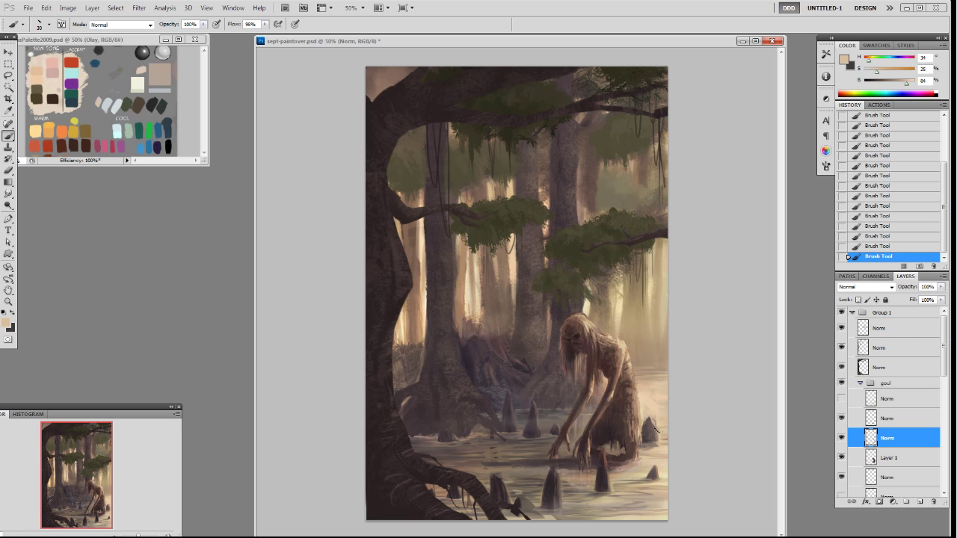
pyautogui.keyDown('alt'); pyautogui.click(652, 426); pyautogui.keyUp('alt')
pyautogui.keyDown('alt'); pyautogui.click(649, 415); pyautogui.keyUp('alt')
# - Compare the shortened stump with the original by toggling the paintover group, and check a ghoul layer's contribution
pyautogui.click(841, 313)
pyautogui.click(841, 312)
pyautogui.click(842, 313)
pyautogui.click(842, 314)
pyautogui.click(841, 314)
pyautogui.click(841, 314)
pyautogui.click(841, 314)
pyautogui.click(841, 314)
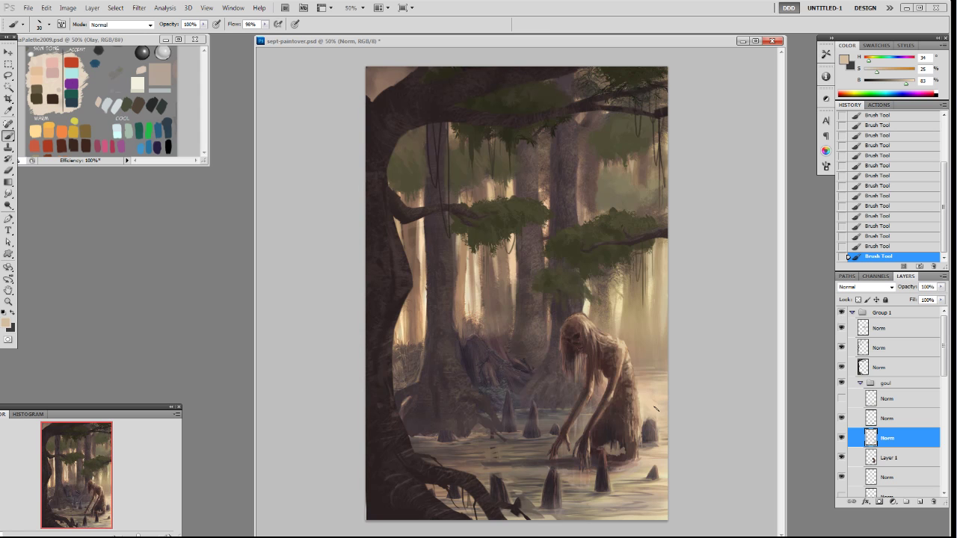
pyautogui.click(841, 418)
pyautogui.click(841, 418)
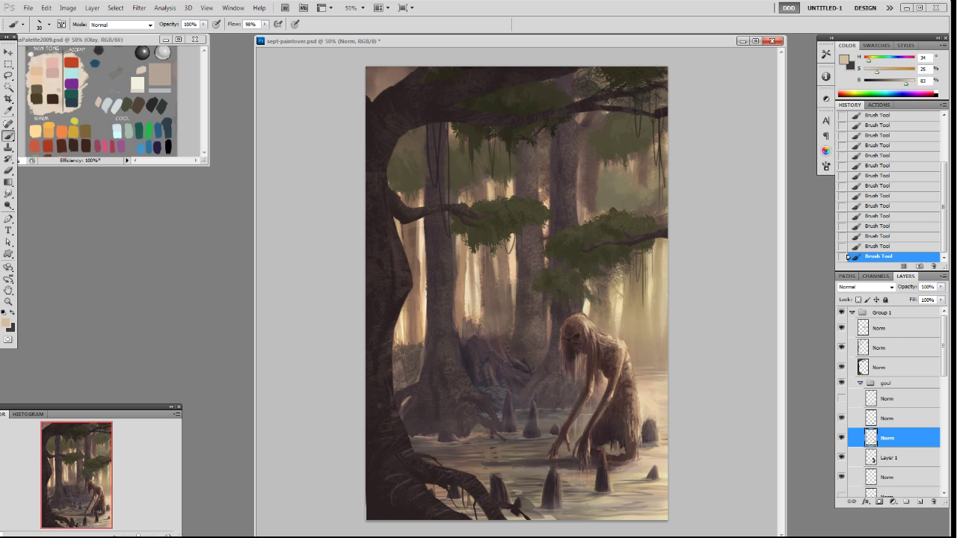
# - Paint saturated reddish browns from the palette's warm swatches into the ghoul's arms, blending them with sampled skin tones
pyautogui.keyDown('alt'); pyautogui.click(64, 143); pyautogui.keyUp('alt')
pyautogui.keyDown('alt'); pyautogui.click(590, 435); pyautogui.keyUp('alt')
pyautogui.keyDown('alt'); pyautogui.click(590, 424); pyautogui.keyUp('alt')
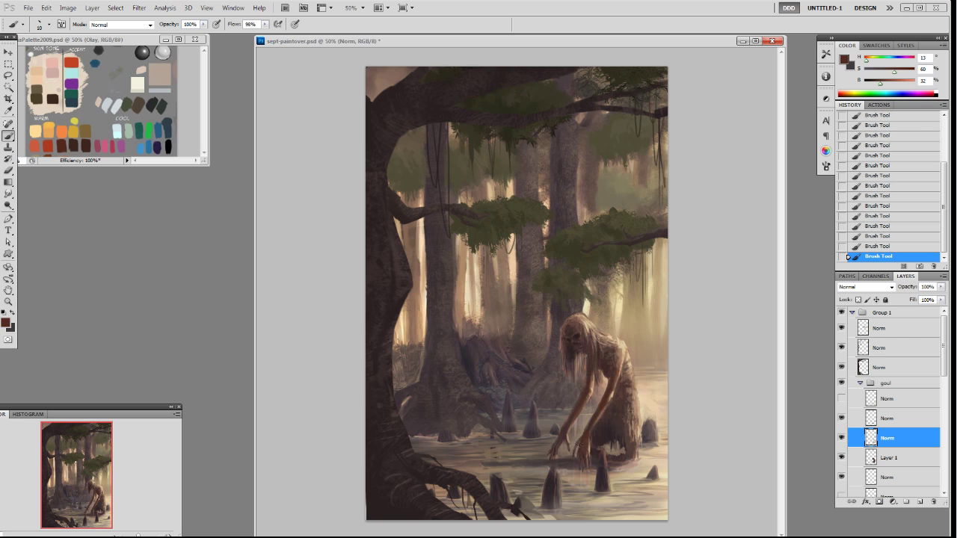
pyautogui.keyDown('alt'); pyautogui.click(613, 396); pyautogui.keyUp('alt')
pyautogui.keyDown('alt'); pyautogui.click(584, 439); pyautogui.keyUp('alt')
pyautogui.keyDown('alt'); pyautogui.click(581, 406); pyautogui.keyUp('alt')
pyautogui.keyDown('alt'); pyautogui.click(588, 389); pyautogui.keyUp('alt')
pyautogui.keyDown('alt'); pyautogui.click(566, 416); pyautogui.keyUp('alt')
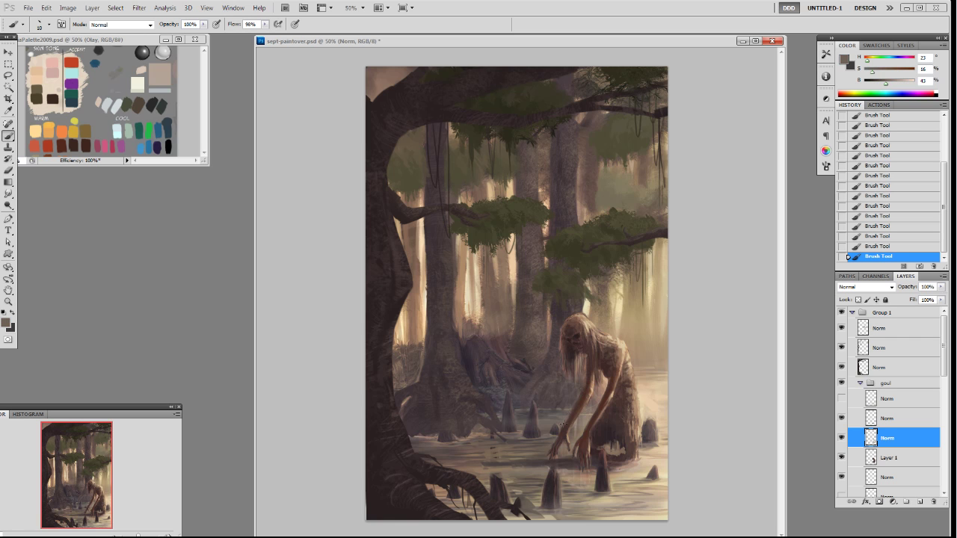
# - Refine the contours and dark accents of the ghoul's forearms, then check them against the original
pyautogui.keyDown('alt'); pyautogui.click(573, 402); pyautogui.keyUp('alt')
pyautogui.keyDown('alt'); pyautogui.click(585, 387); pyautogui.keyUp('alt')
pyautogui.keyDown('alt'); pyautogui.click(591, 428); pyautogui.keyUp('alt')
pyautogui.keyDown('alt'); pyautogui.click(590, 437); pyautogui.keyUp('alt')
pyautogui.keyDown('alt'); pyautogui.click(591, 435); pyautogui.keyUp('alt')
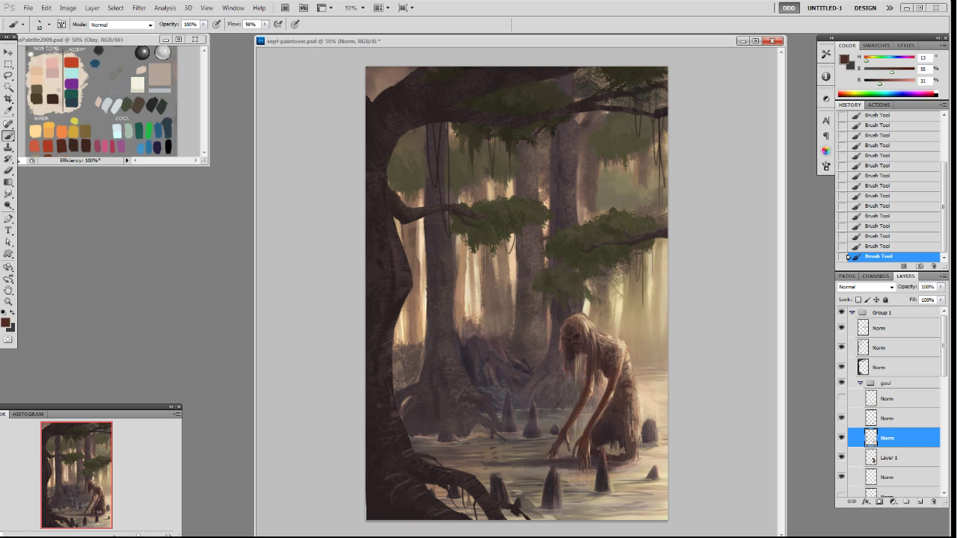
pyautogui.click(842, 314)
pyautogui.click(843, 314)
# - Paint the ghoul's face and surrounding hair strands with tones sampled from the head and arm
pyautogui.keyDown('alt'); pyautogui.click(574, 353); pyautogui.keyUp('alt')
pyautogui.keyDown('alt'); pyautogui.click(580, 349); pyautogui.keyUp('alt')
pyautogui.keyDown('alt'); pyautogui.click(567, 350); pyautogui.keyUp('alt')
pyautogui.keyDown('alt'); pyautogui.click(591, 346); pyautogui.keyUp('alt')
pyautogui.keyDown('alt'); pyautogui.click(599, 349); pyautogui.keyUp('alt')
pyautogui.keyDown('alt'); pyautogui.click(596, 385); pyautogui.keyUp('alt')
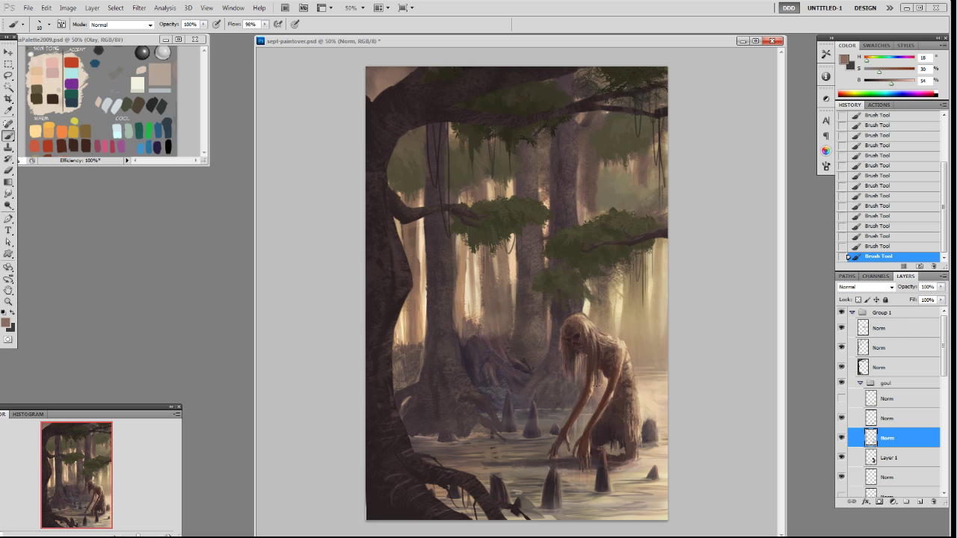
# - Add light and dark strands to the ghoul's hanging hair and touch up the top of the head
pyautogui.keyDown('alt'); pyautogui.click(600, 351); pyautogui.keyUp('alt')
pyautogui.keyDown('alt'); pyautogui.click(576, 359); pyautogui.keyUp('alt')
pyautogui.keyDown('alt'); pyautogui.click(573, 380); pyautogui.keyUp('alt')
pyautogui.keyDown('alt'); pyautogui.click(575, 345); pyautogui.keyUp('alt')
pyautogui.keyDown('alt'); pyautogui.click(563, 376); pyautogui.keyUp('alt')
pyautogui.keyDown('alt'); pyautogui.click(595, 320); pyautogui.keyUp('alt')
# - Compare the repainted hair and face with the 2016 original by toggling the paintover group
pyautogui.click(841, 314)
pyautogui.click(842, 315)
pyautogui.click(841, 315)
pyautogui.click(841, 315)
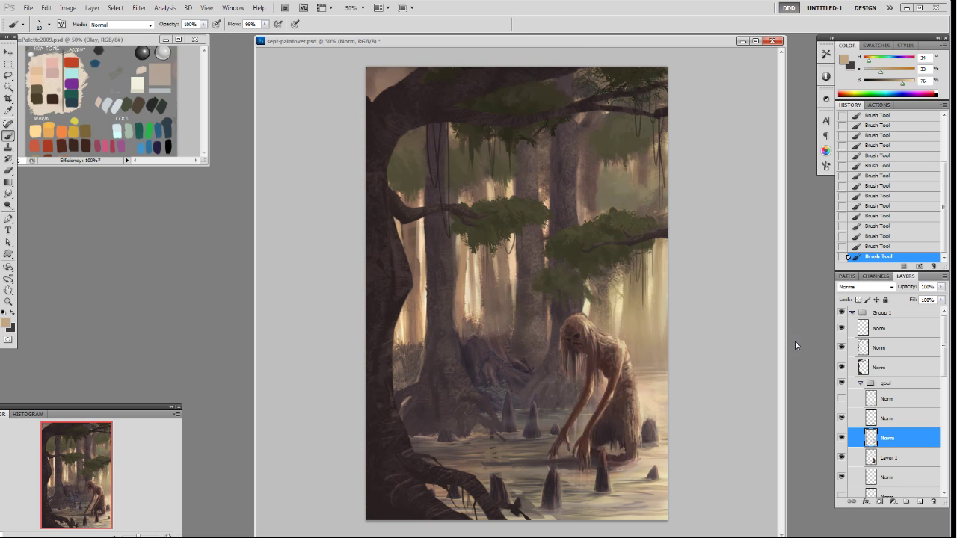
# - Model the ghoul's shoulder and upper arm with highlights and shadows sampled nearby
pyautogui.keyDown('alt'); pyautogui.click(607, 347); pyautogui.keyUp('alt')
pyautogui.keyDown('alt'); pyautogui.click(595, 355); pyautogui.keyUp('alt')
pyautogui.keyDown('alt'); pyautogui.click(607, 356); pyautogui.keyUp('alt')
pyautogui.keyDown('alt'); pyautogui.click(605, 364); pyautogui.keyUp('alt')
pyautogui.keyDown('alt'); pyautogui.click(613, 365); pyautogui.keyUp('alt')
pyautogui.keyDown('alt'); pyautogui.click(612, 349); pyautogui.keyUp('alt')
# - Brighten the rim light along the ghoul's back and robe edge with sampled tones and a pale cream color
pyautogui.keyDown('alt'); pyautogui.click(632, 380); pyautogui.keyUp('alt')
pyautogui.keyDown('alt'); pyautogui.click(634, 374); pyautogui.keyUp('alt')
pyautogui.keyDown('alt'); pyautogui.click(645, 384); pyautogui.keyUp('alt')
pyautogui.keyDown('alt'); pyautogui.click(640, 413); pyautogui.keyUp('alt')
pyautogui.keyDown('alt'); pyautogui.click(629, 360); pyautogui.keyUp('alt')
pyautogui.keyDown('alt'); pyautogui.click(638, 391); pyautogui.keyUp('alt')
pyautogui.moveTo(906, 82); pyautogui.dragTo(875, 72)
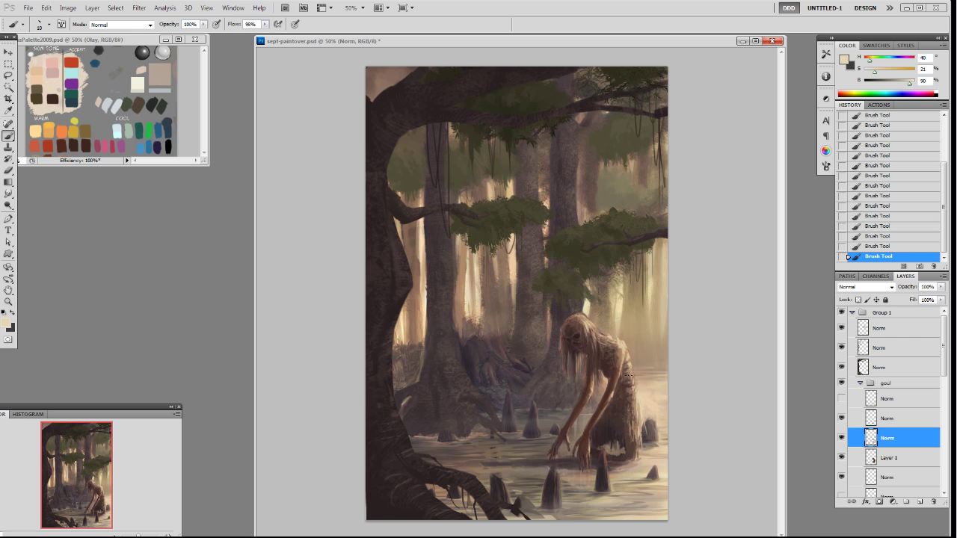
# - Review the whole paintover against the 2016 original by repeatedly toggling the paintover group's visibility
pyautogui.click(842, 313)
pyautogui.click(842, 312)
pyautogui.click(842, 313)
pyautogui.click(841, 313)
pyautogui.click(842, 313)
pyautogui.click(842, 312)
pyautogui.click(842, 313)
pyautogui.click(842, 312)
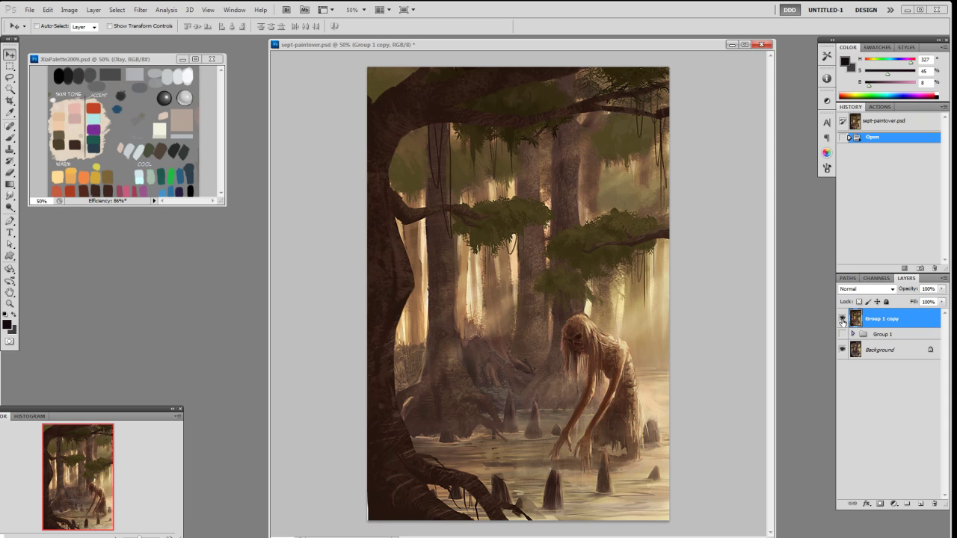
# - Compare the finished Group 1 copy layer with the 2016 background by hiding and showing it
pyautogui.click(842, 320)
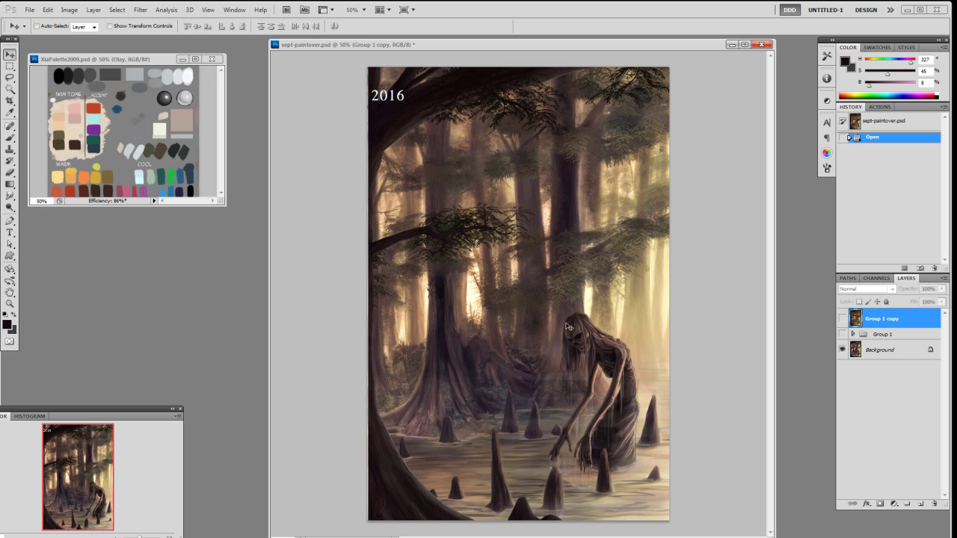
pyautogui.click(843, 319)
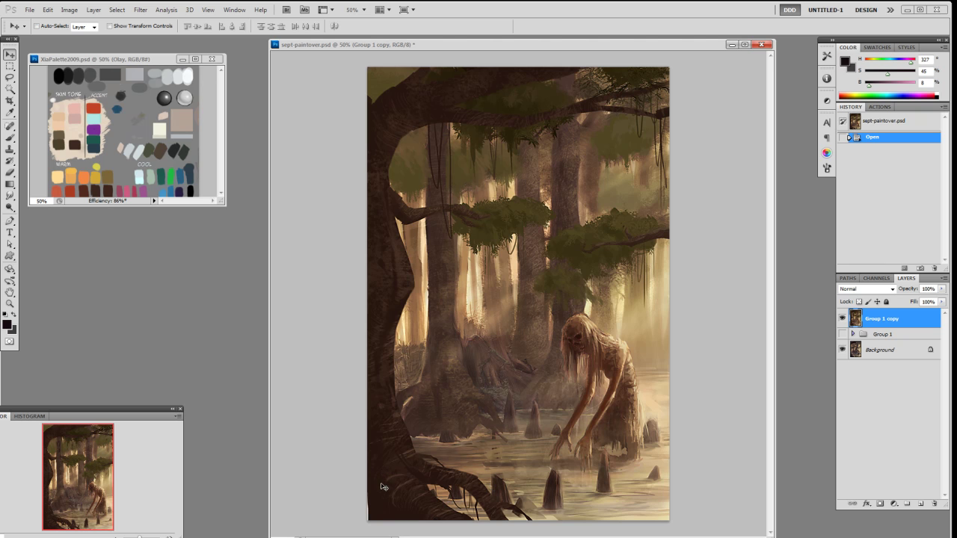
pyautogui.click(843, 320)
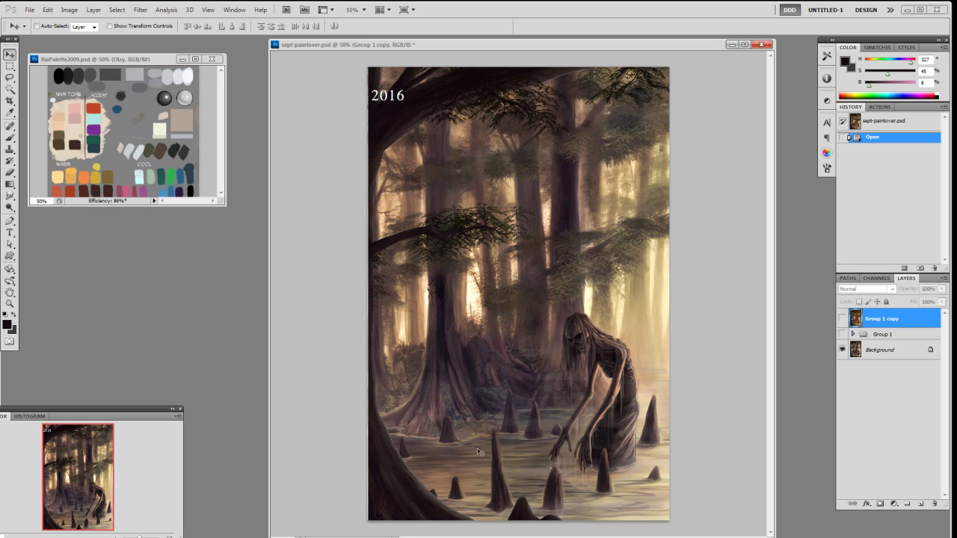
pyautogui.click(842, 319)
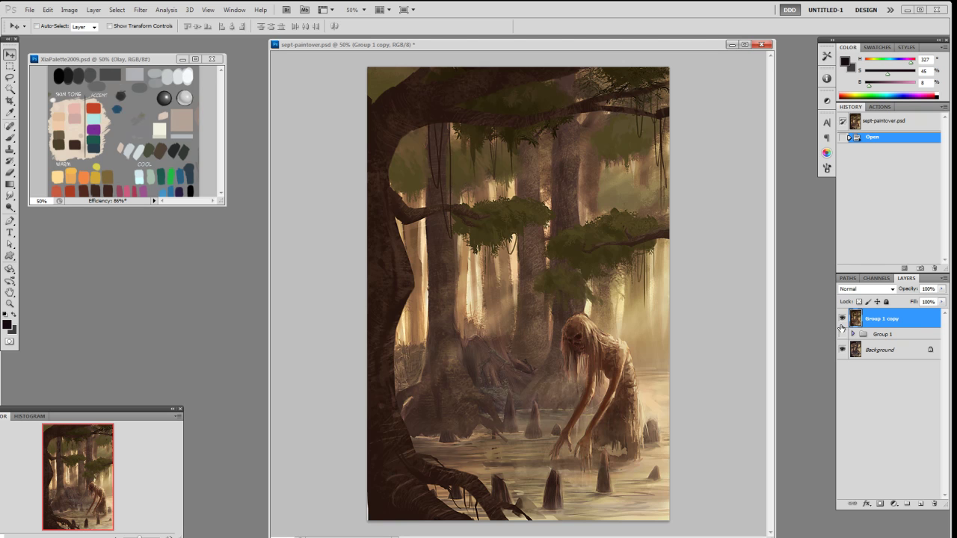
# - Compare the Group 1 copy layer with the layered Group 1 and the original by toggling their visibility
pyautogui.click(843, 333)
pyautogui.click(854, 334)
pyautogui.click(853, 334)
pyautogui.click(843, 318)
pyautogui.click(843, 319)
pyautogui.click(842, 334)
pyautogui.click(842, 319)
pyautogui.click(843, 318)
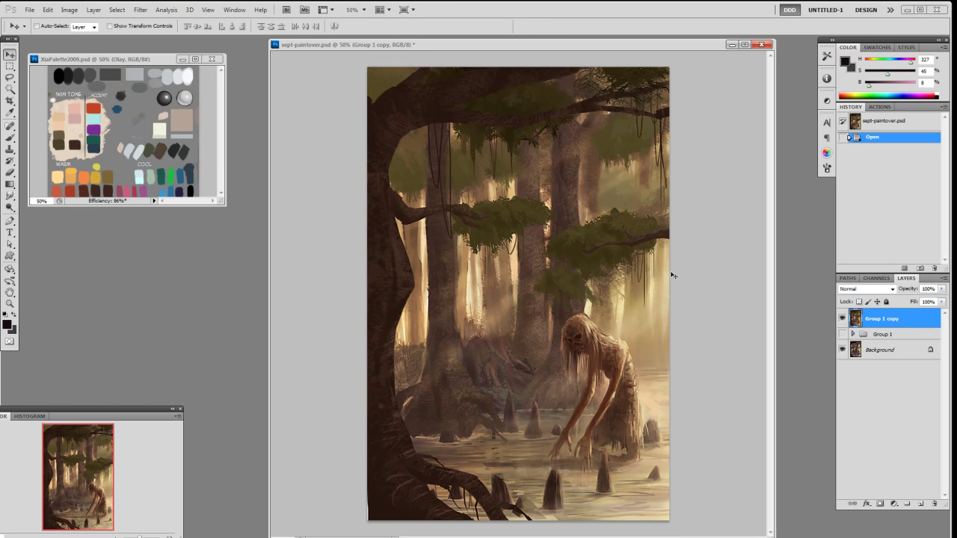